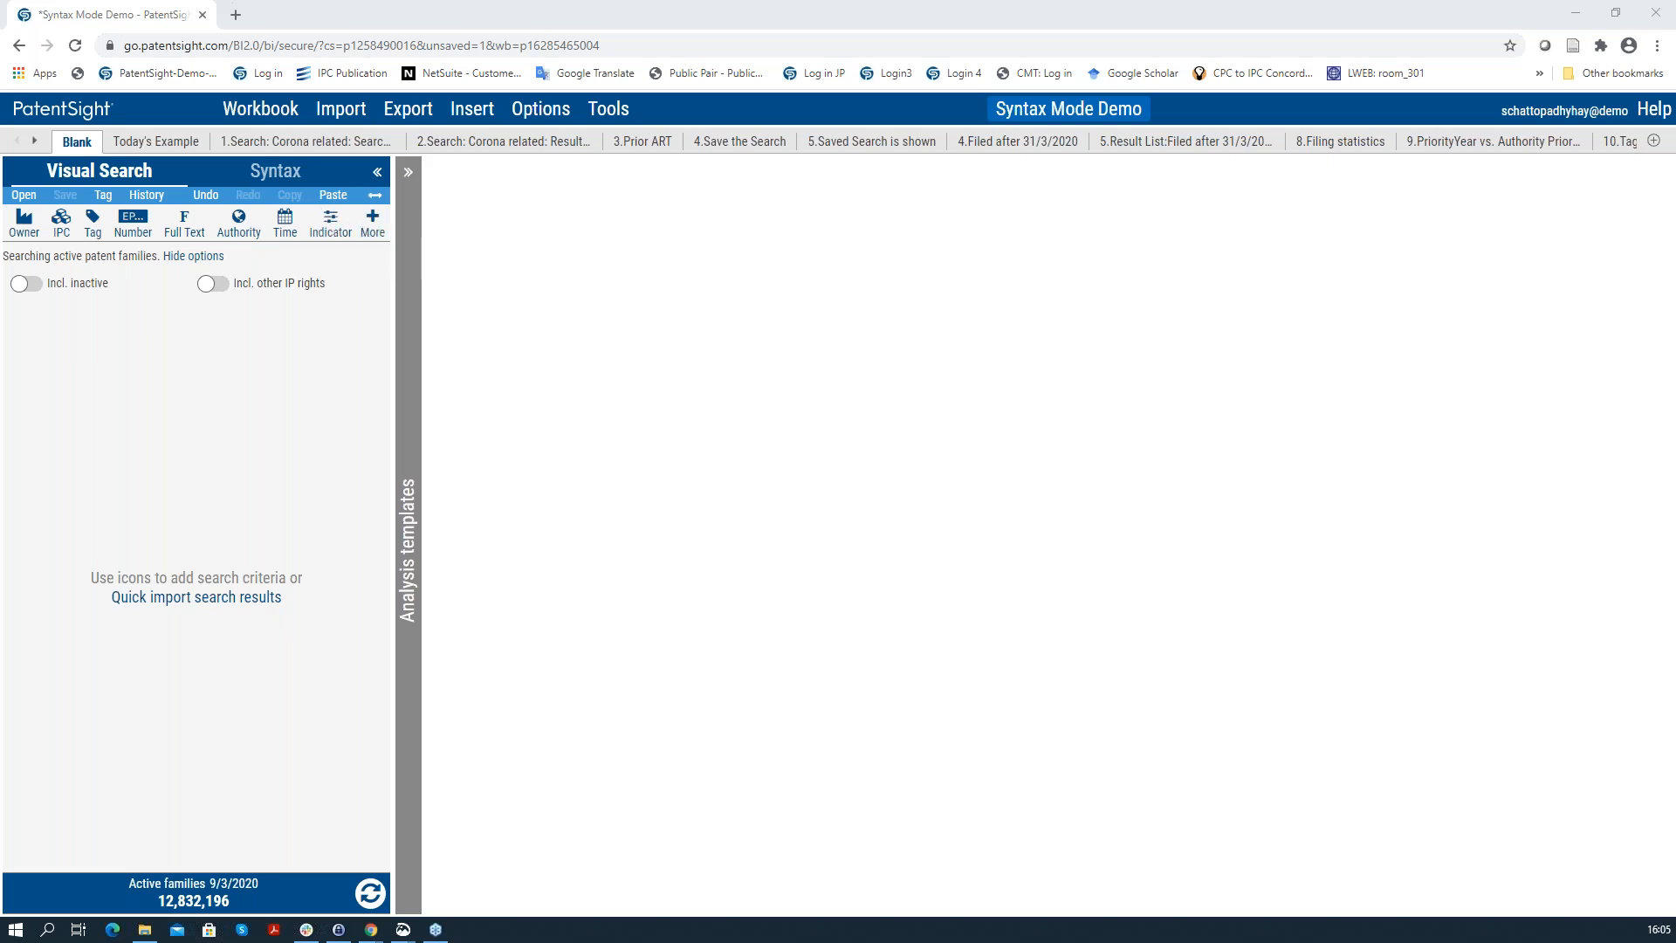
# Step: Close the filter element list without adding one and switch the Blank sheet's search to Syntax mode
pyautogui.click(374, 224)
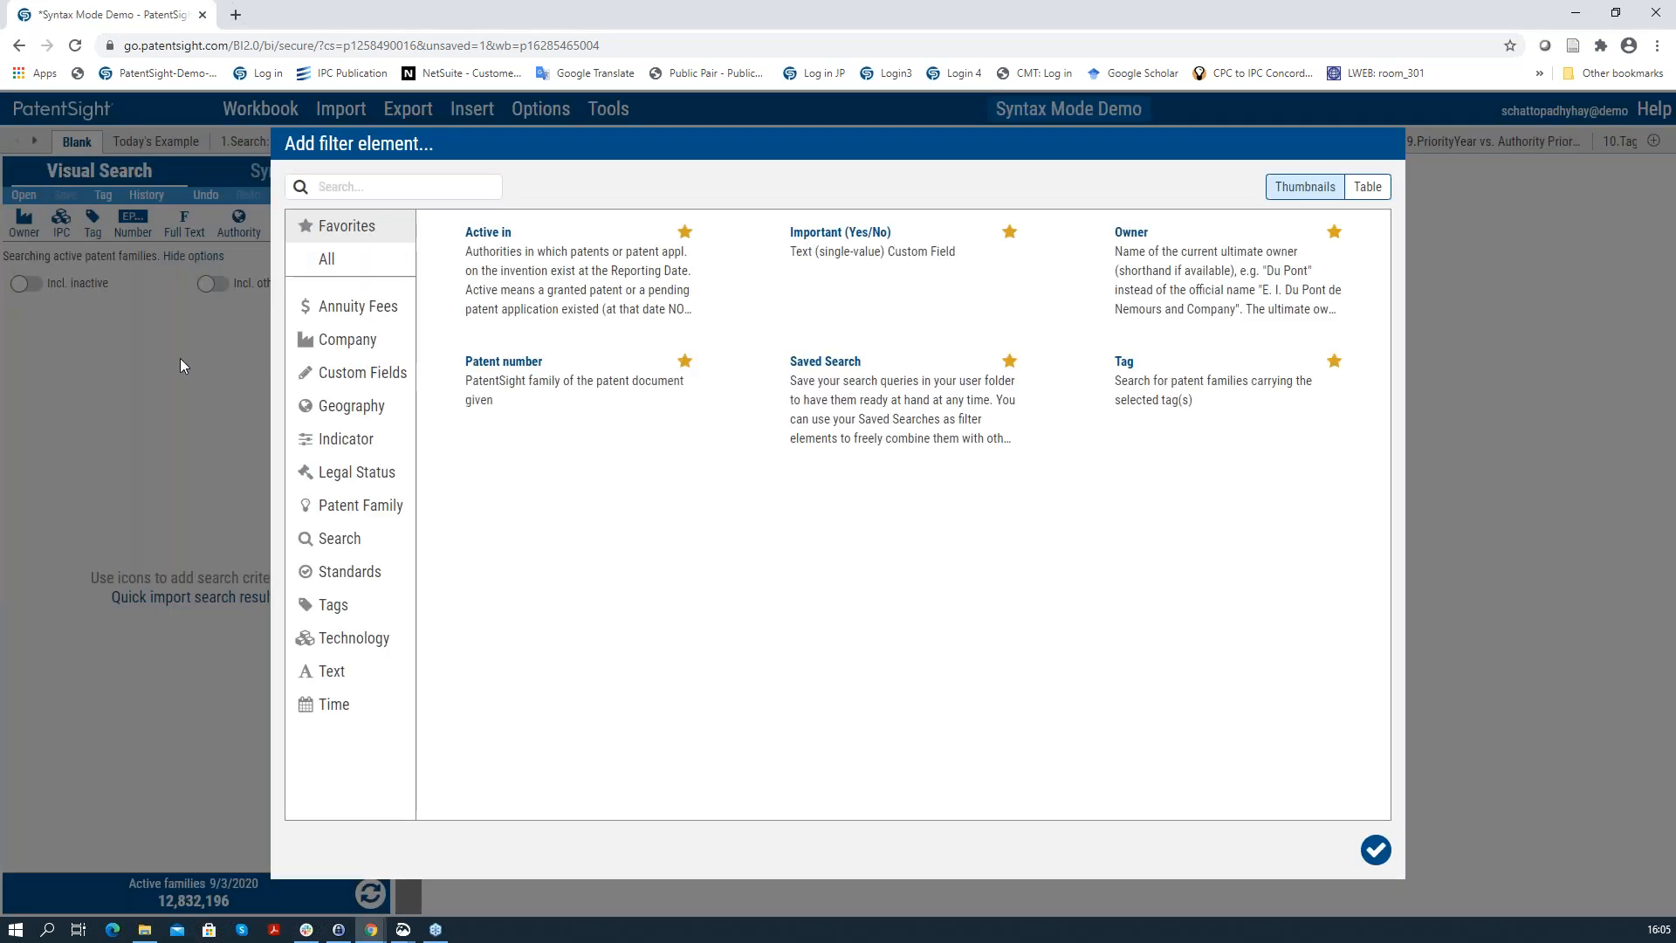
pyautogui.click(180, 358)
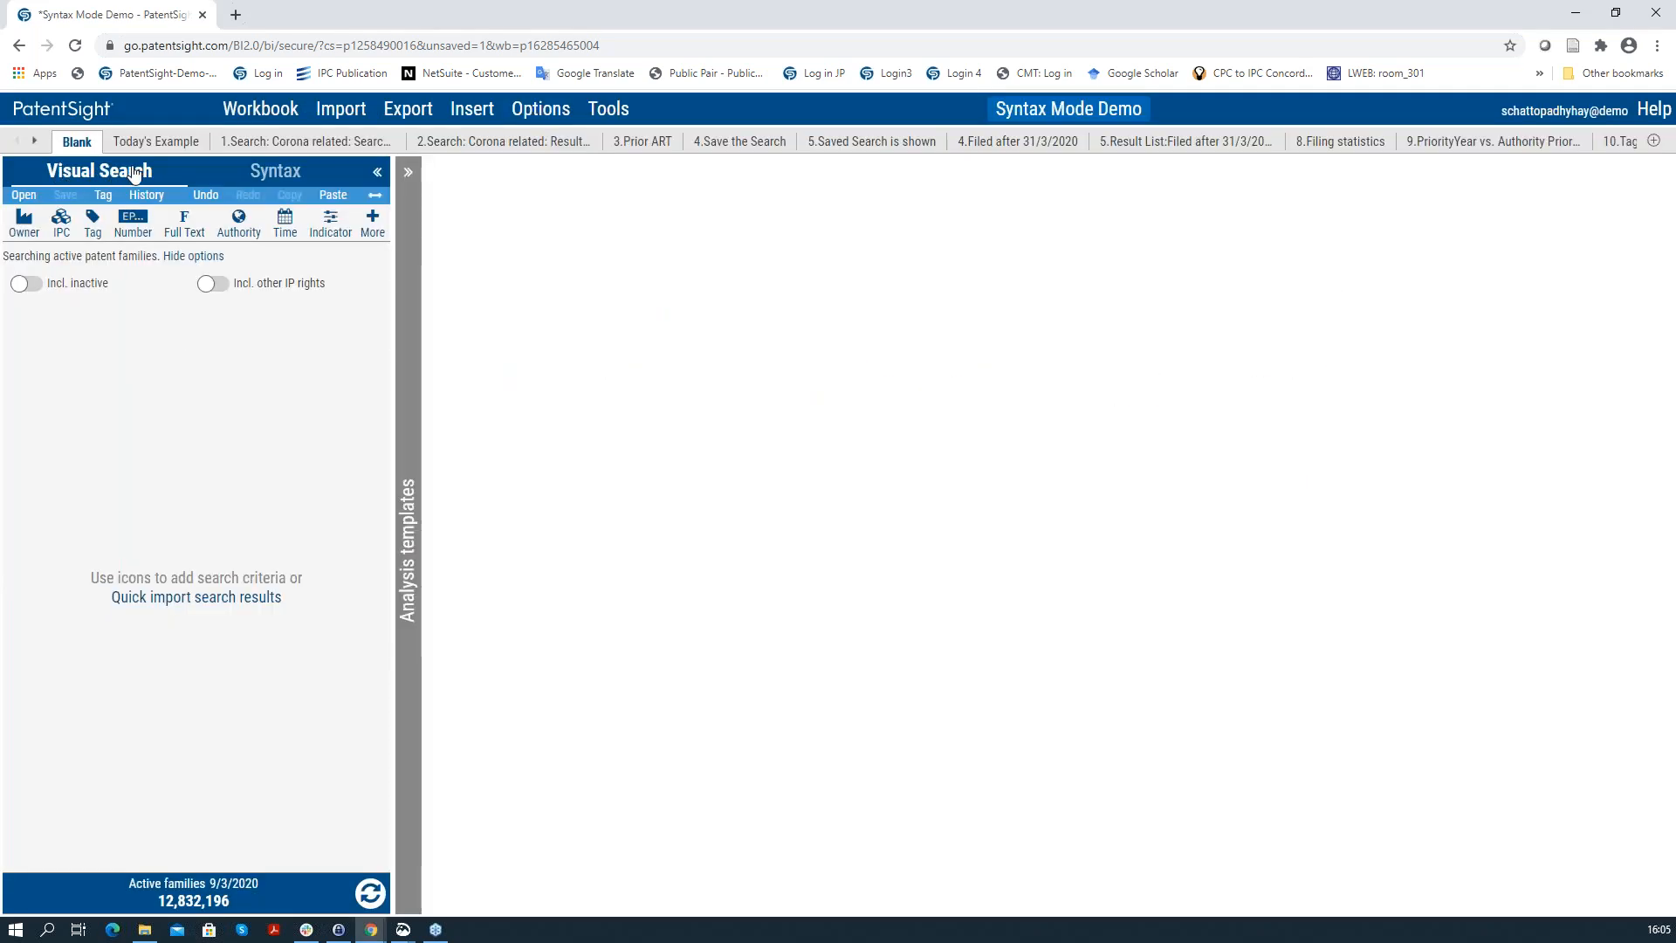
pyautogui.click(273, 182)
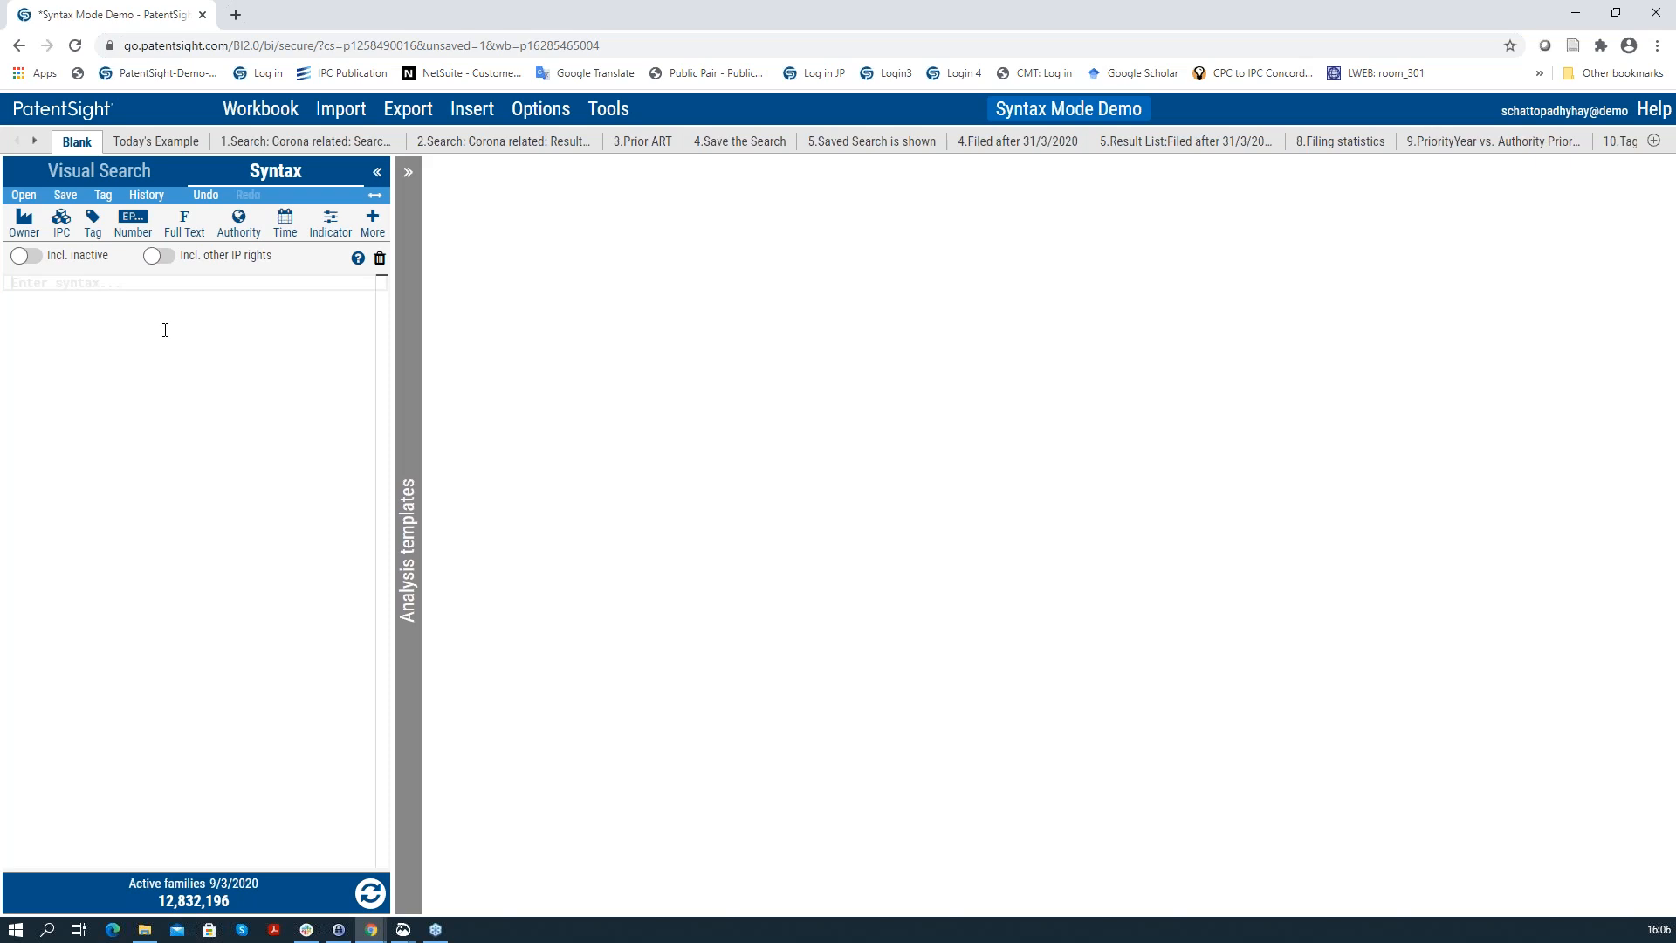
# Step: Switch to the Today's Example sheet showing the TACD and TitleAbstractClaims sample query for SARS/MERS
pyautogui.click(175, 142)
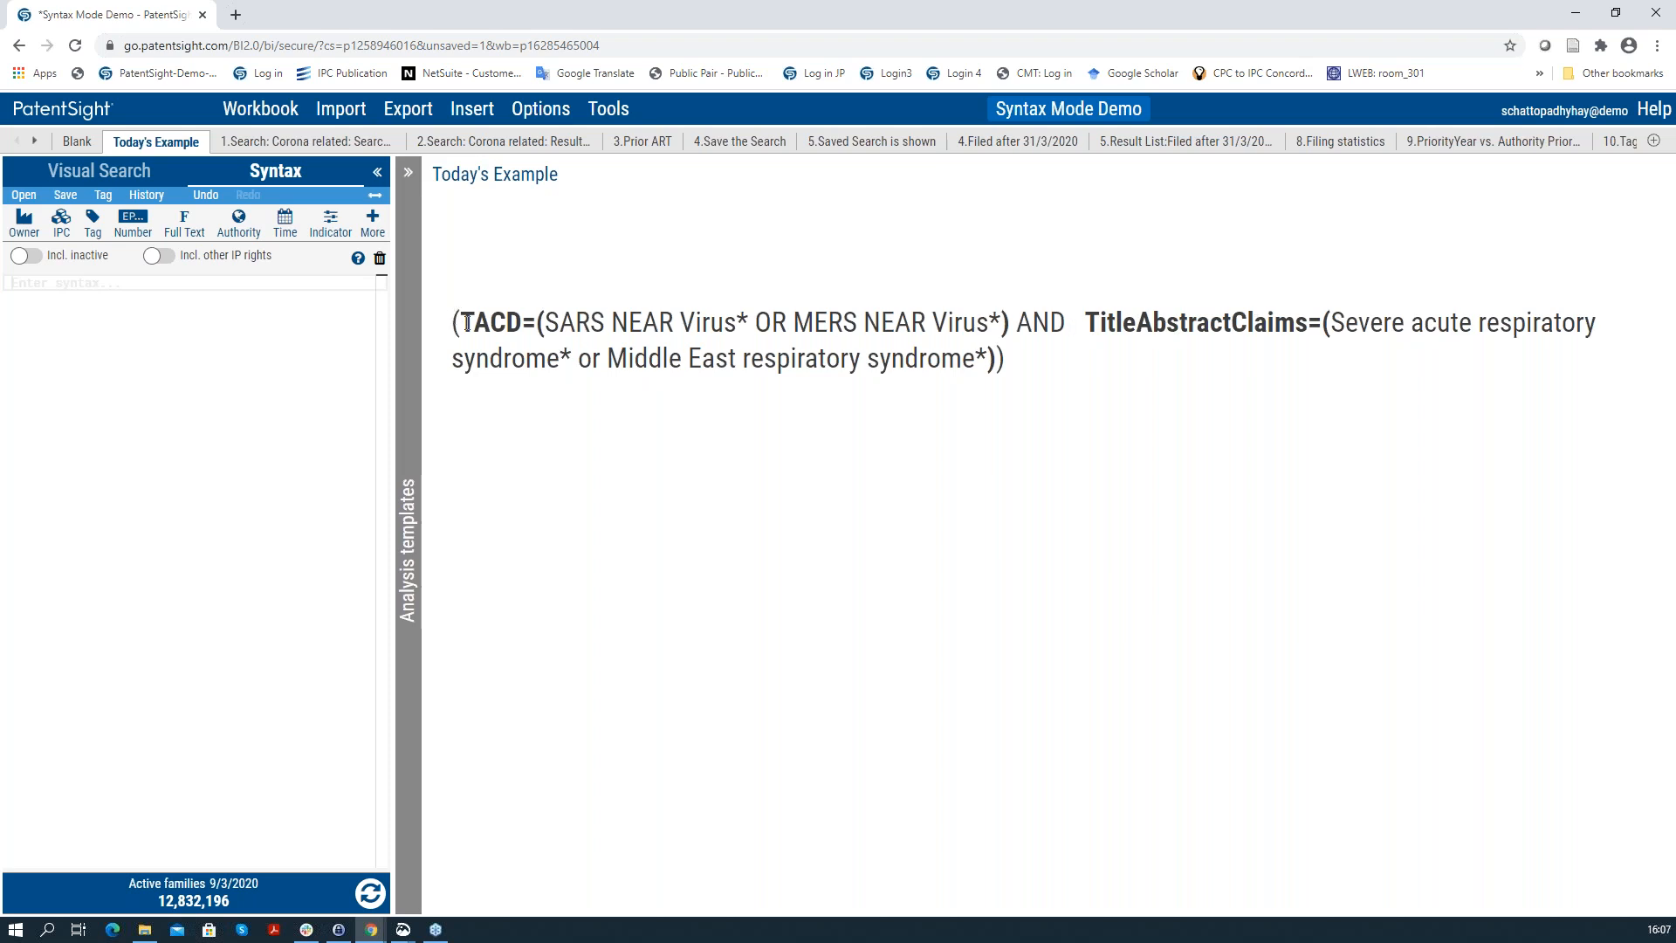
# Step: Show the '1.Search: Corona related' sheet, whose SARS/MERS syntax query returns 671 families
pyautogui.doubleClick(613, 353)
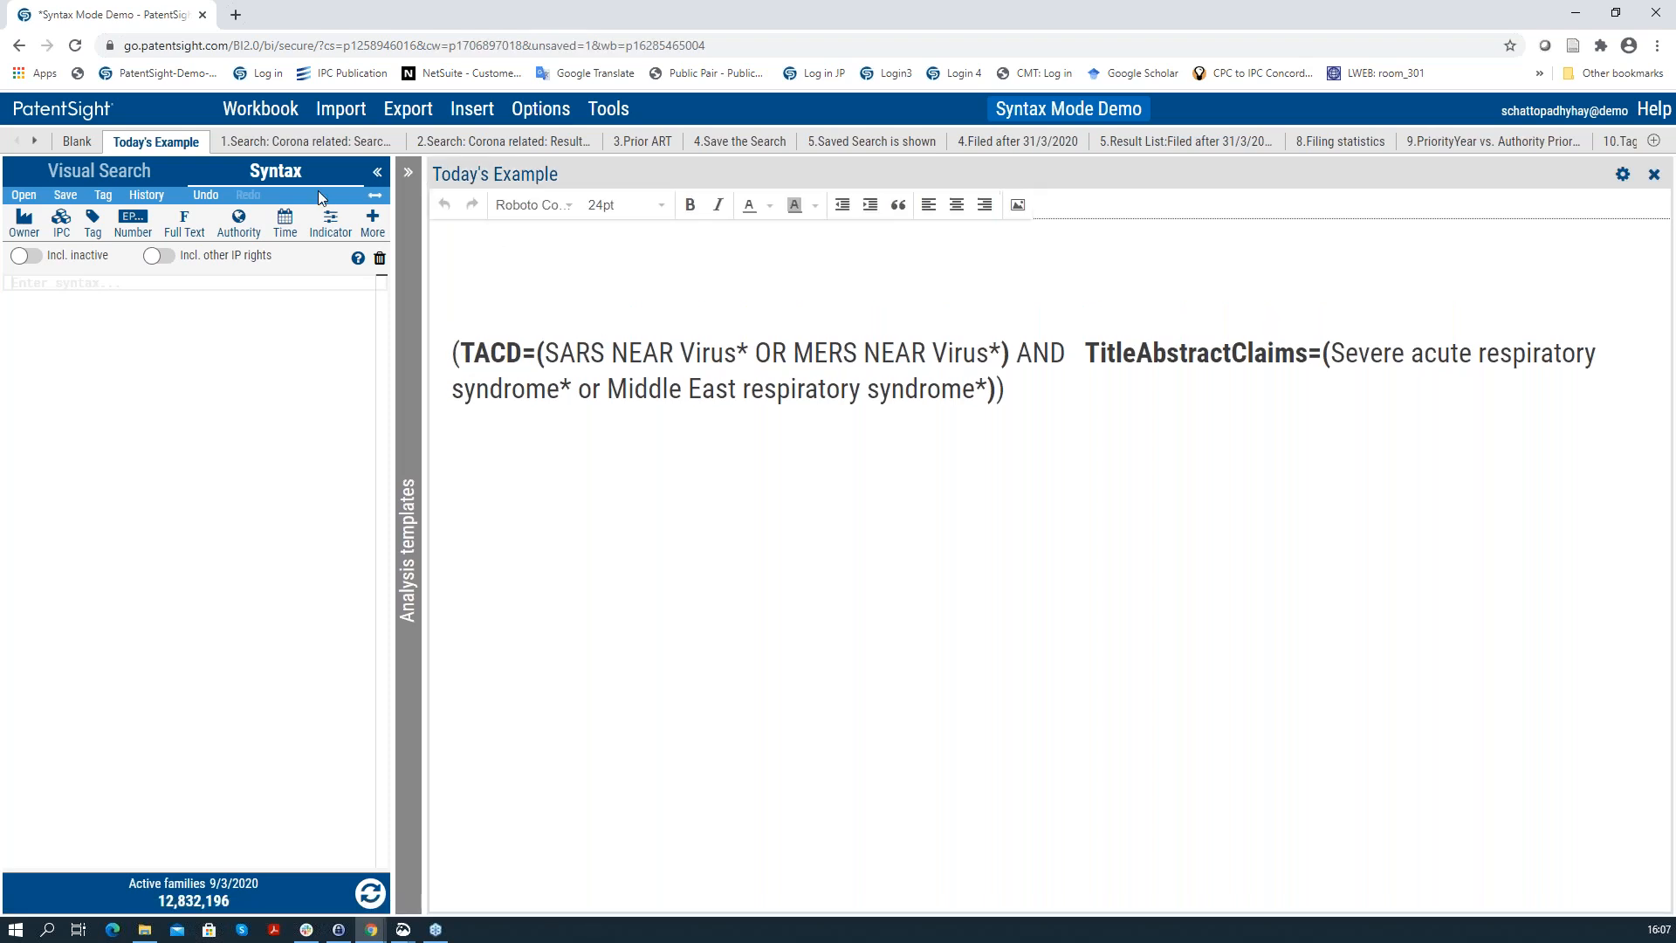
pyautogui.click(332, 144)
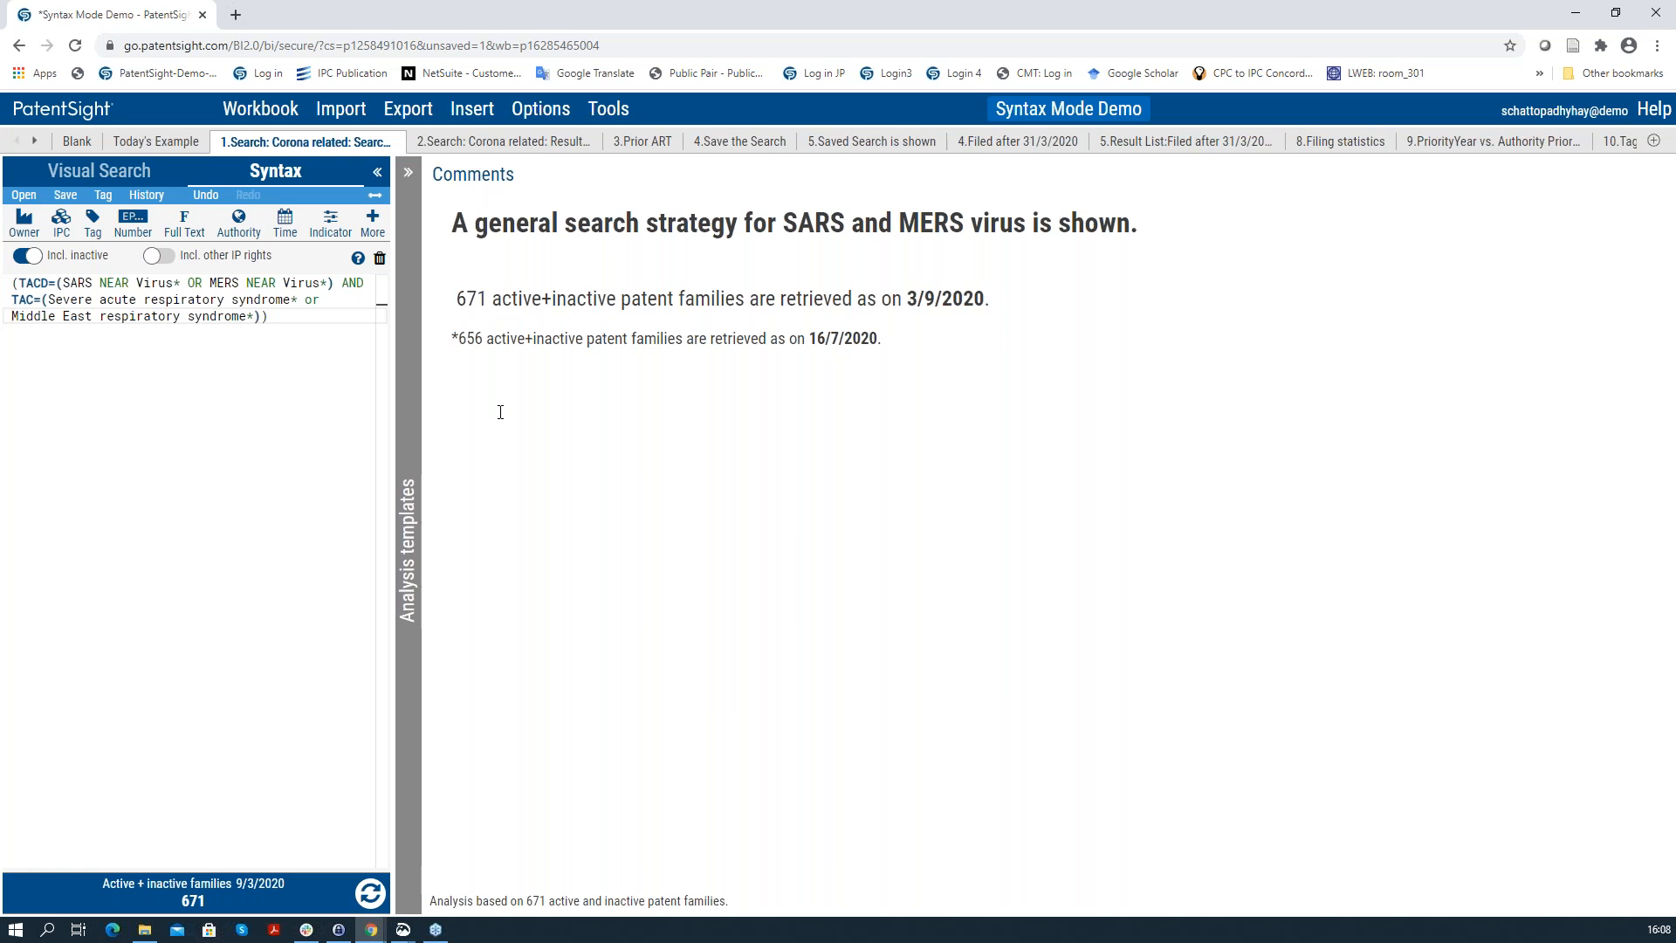
# Step: Show the '2.Search: Corona related: Result' sheet with 354 active families and 'Immunopotentiating compositions' details
pyautogui.click(559, 145)
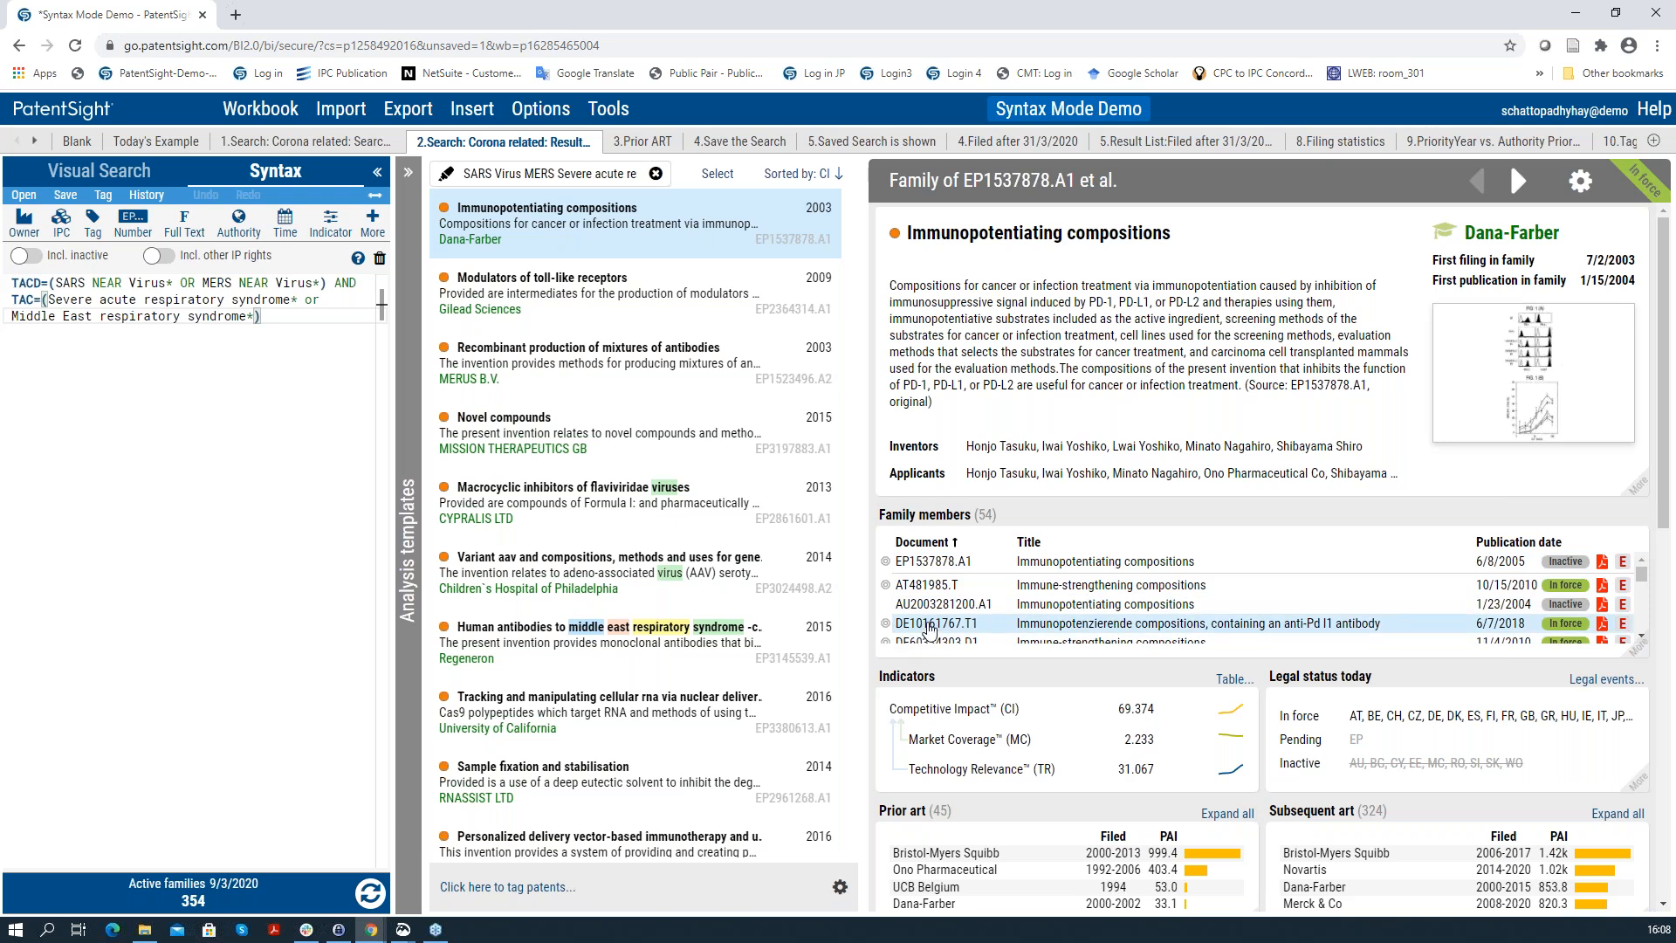
# Step: Read through the claims of family member DE10161767.T1
pyautogui.click(931, 625)
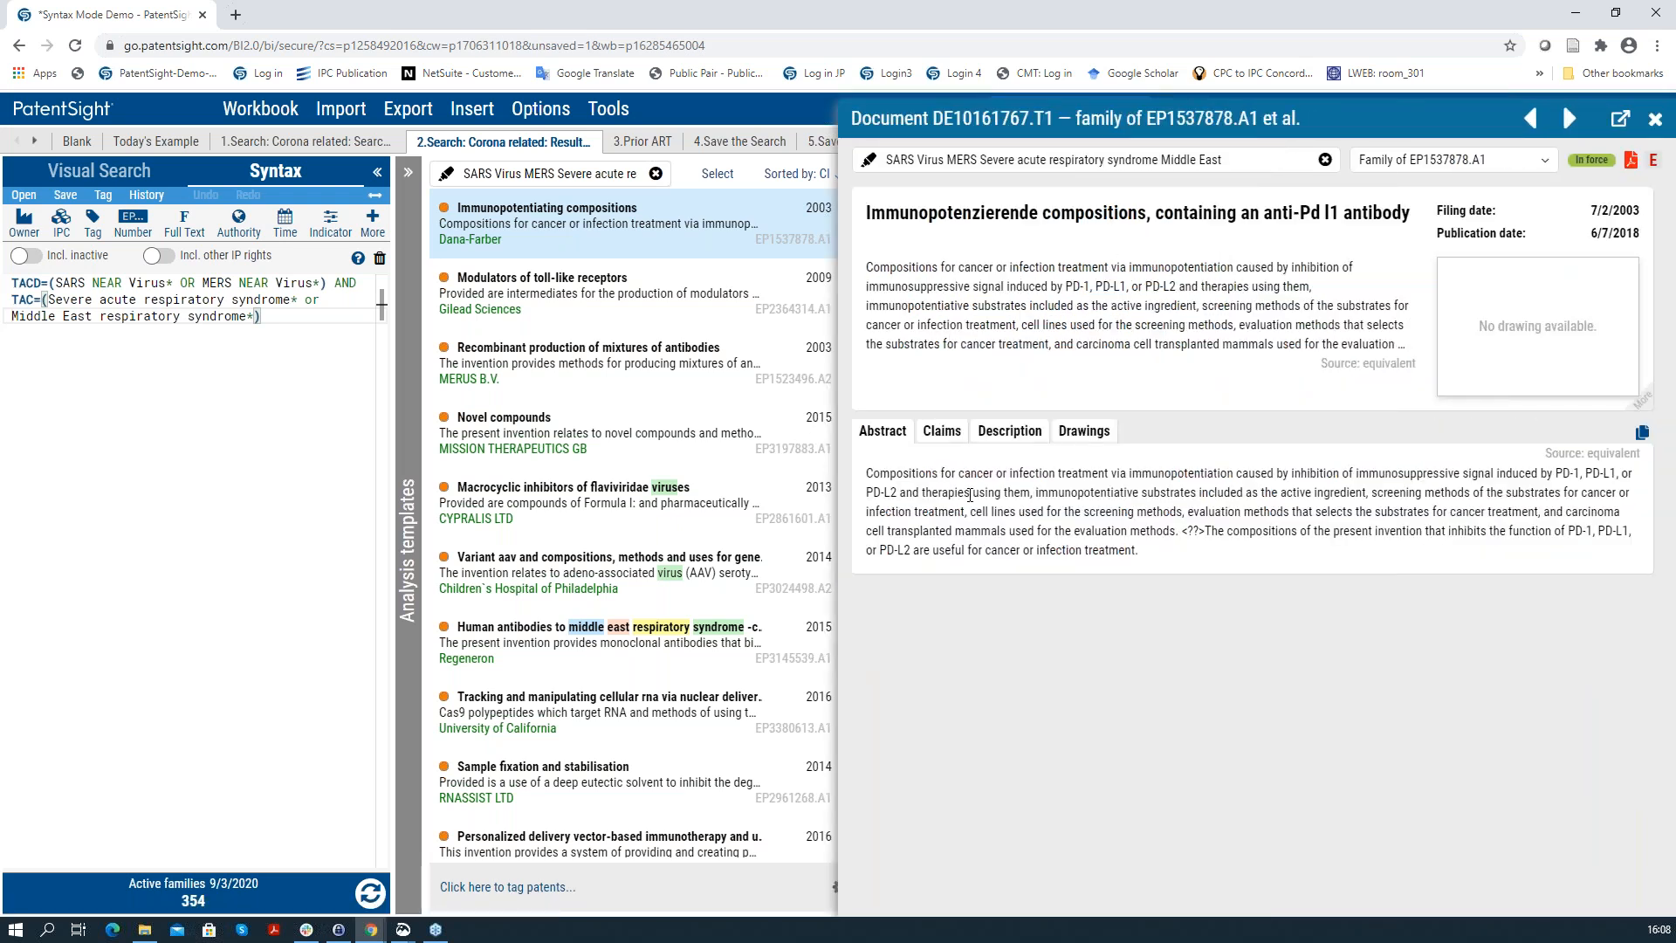
pyautogui.click(941, 436)
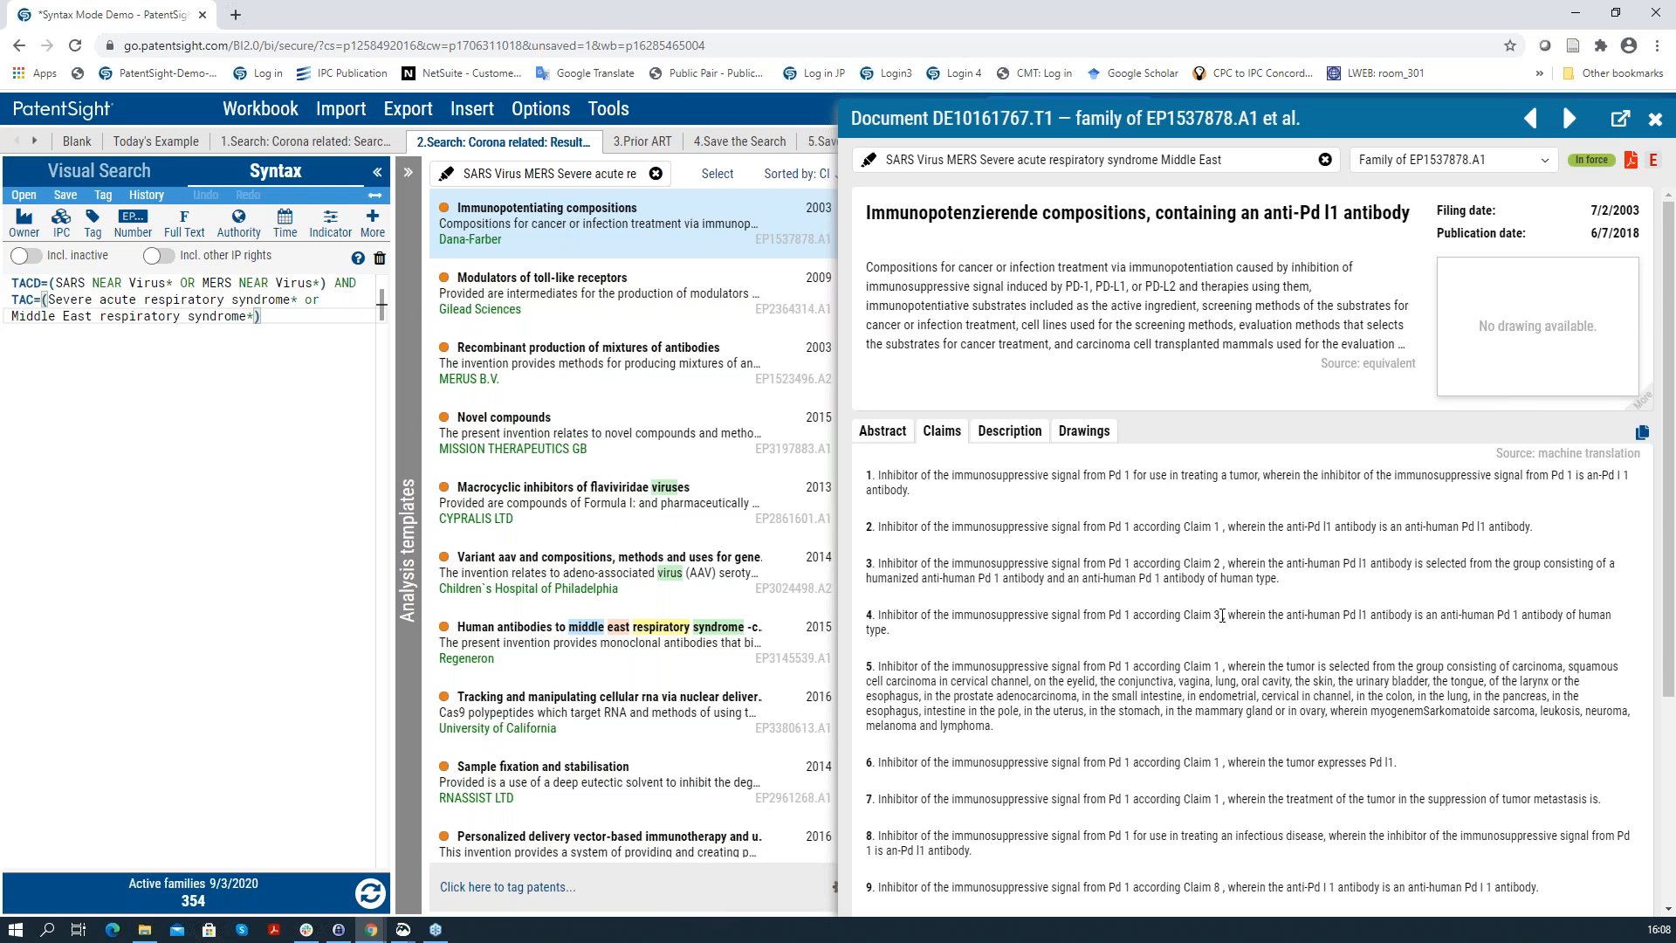
pyautogui.scroll(-4, 1436, 759)
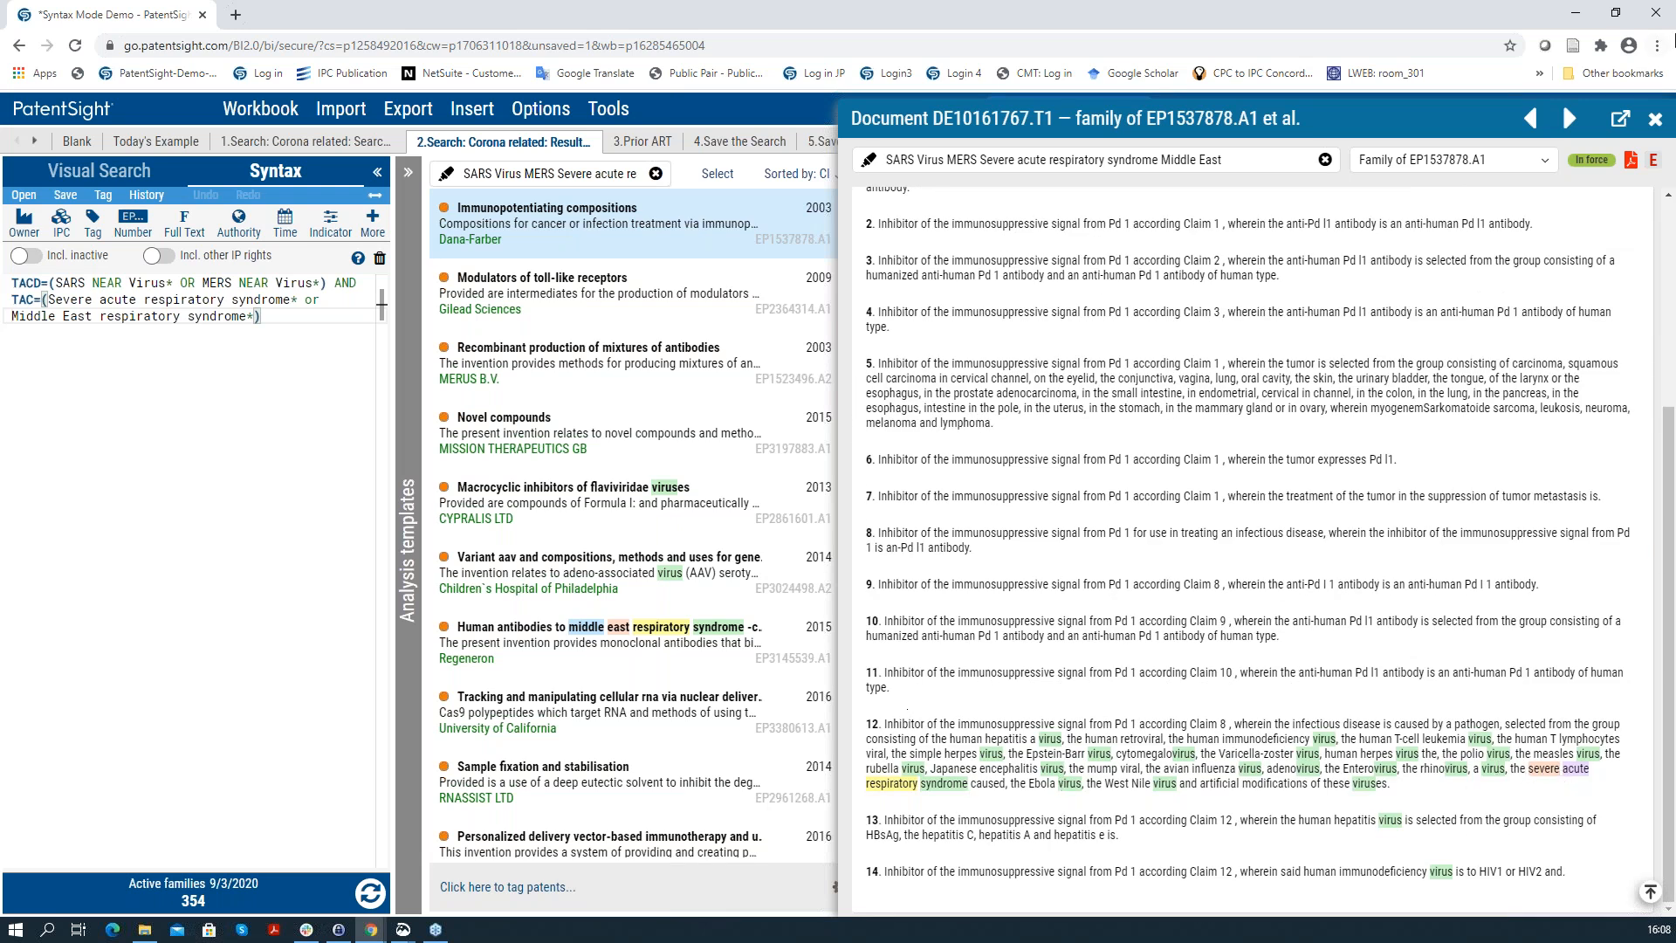
pyautogui.click(1656, 118)
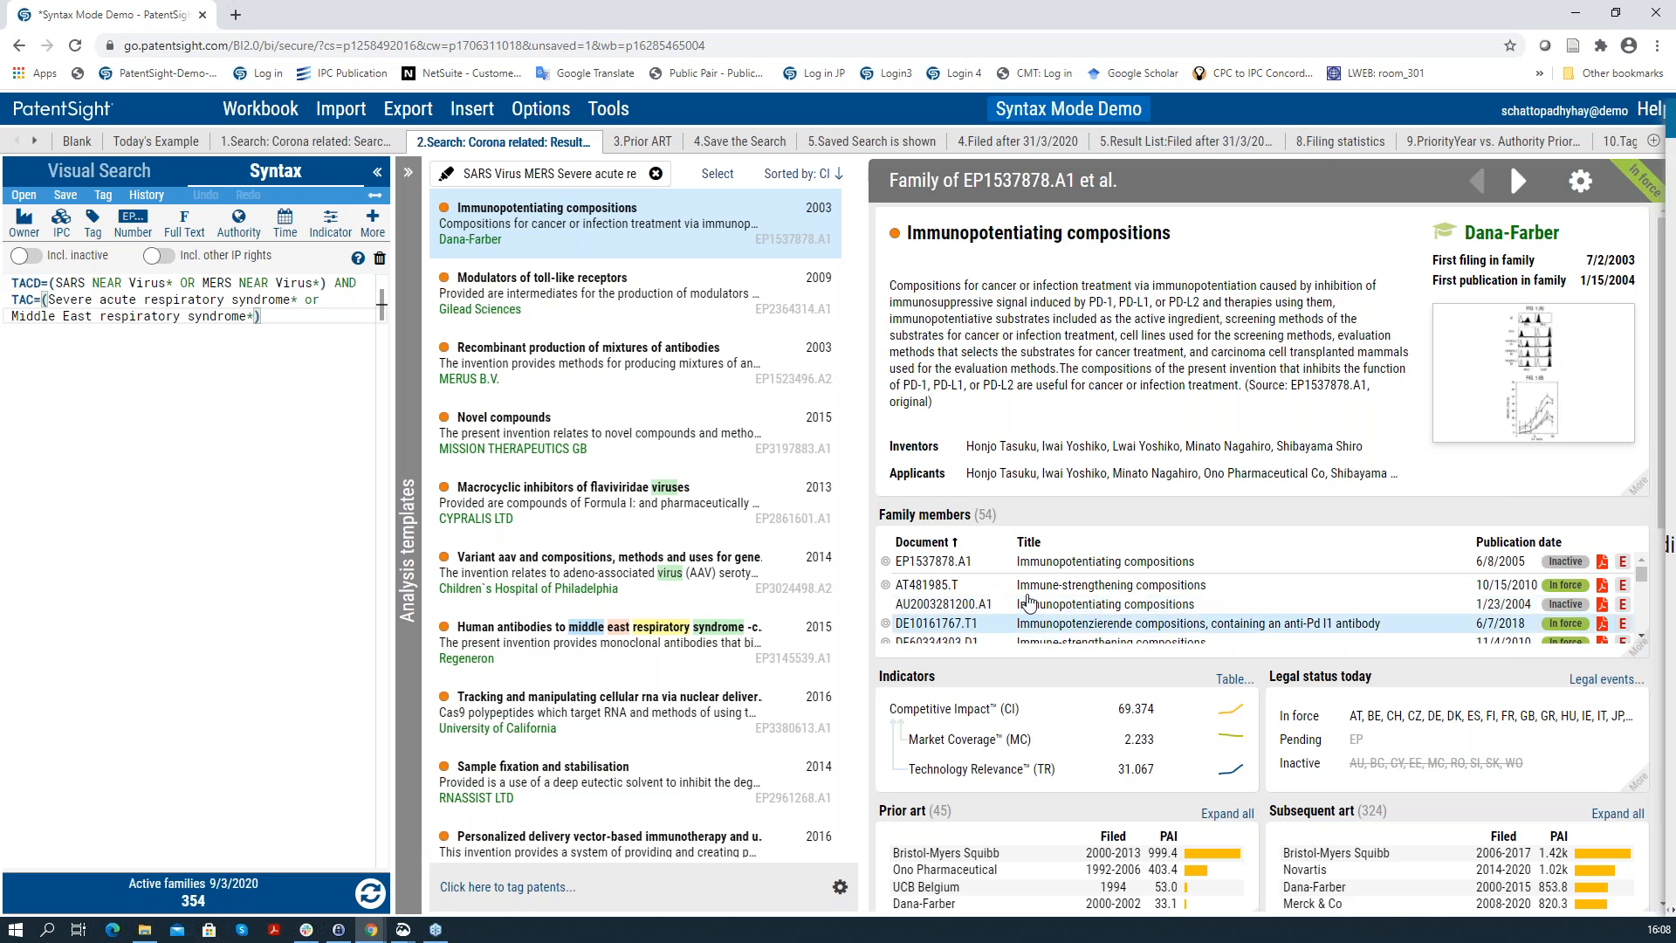
# Step: Read DE10161767.T1's full description, then go to the '3.Prior ART' sheet
pyautogui.click(1039, 622)
pyautogui.click(1010, 414)
pyautogui.scroll(-1, 1161, 736)
pyautogui.scroll(-15, 1161, 736)
pyautogui.scroll(-15, 1034, 460)
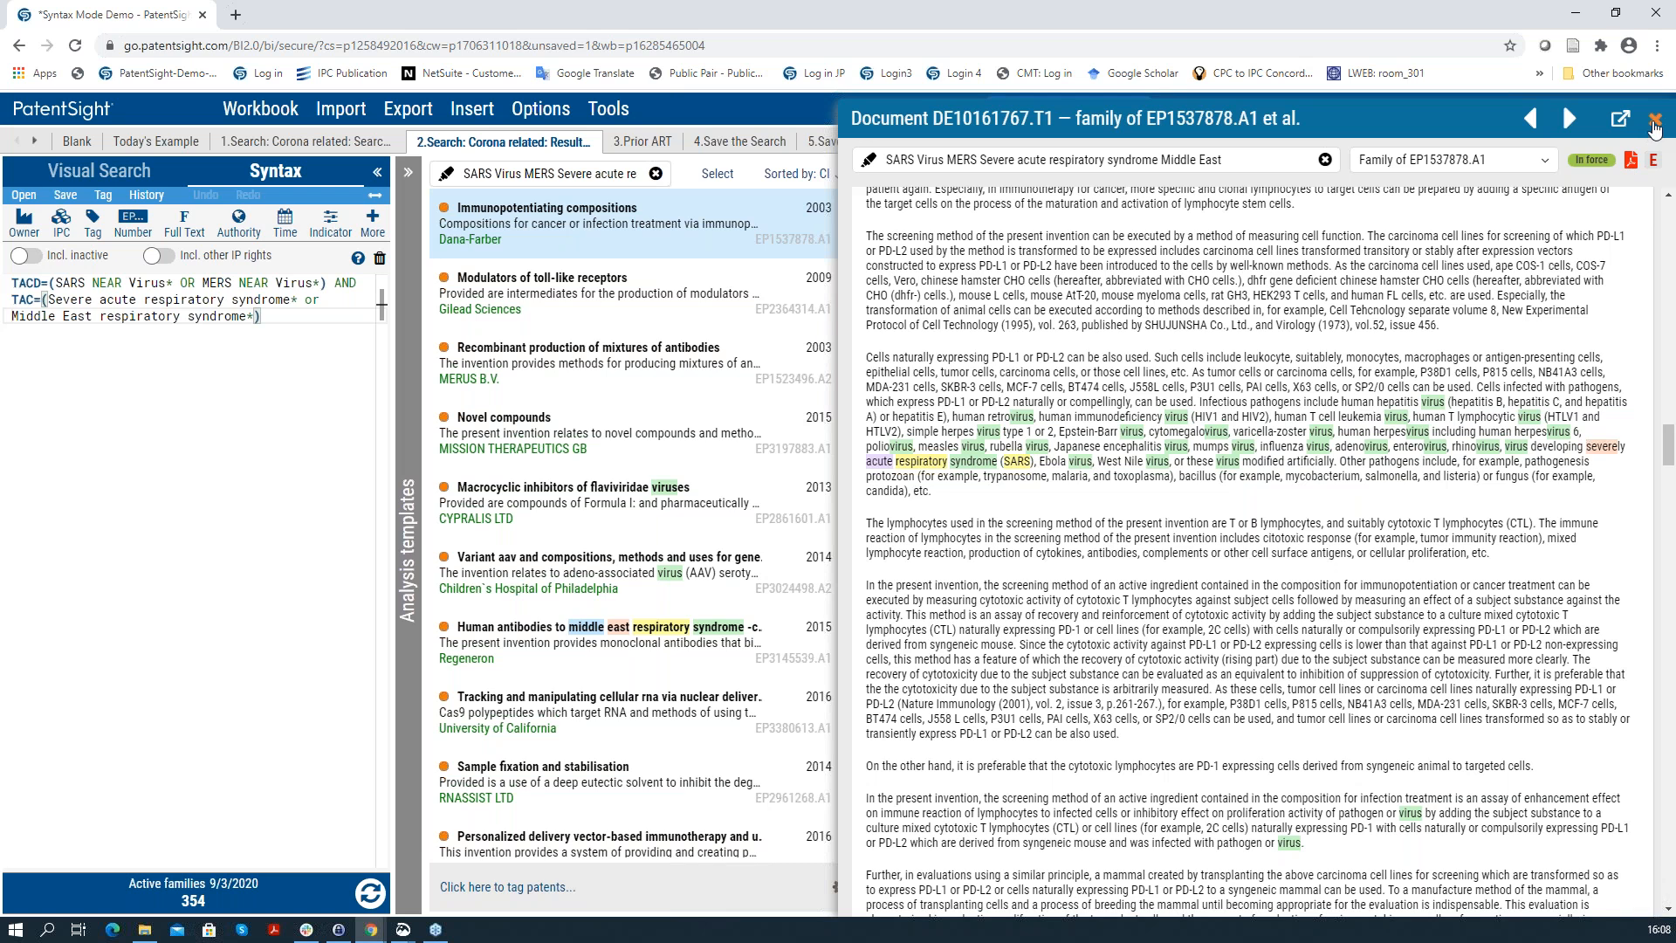
pyautogui.click(1653, 125)
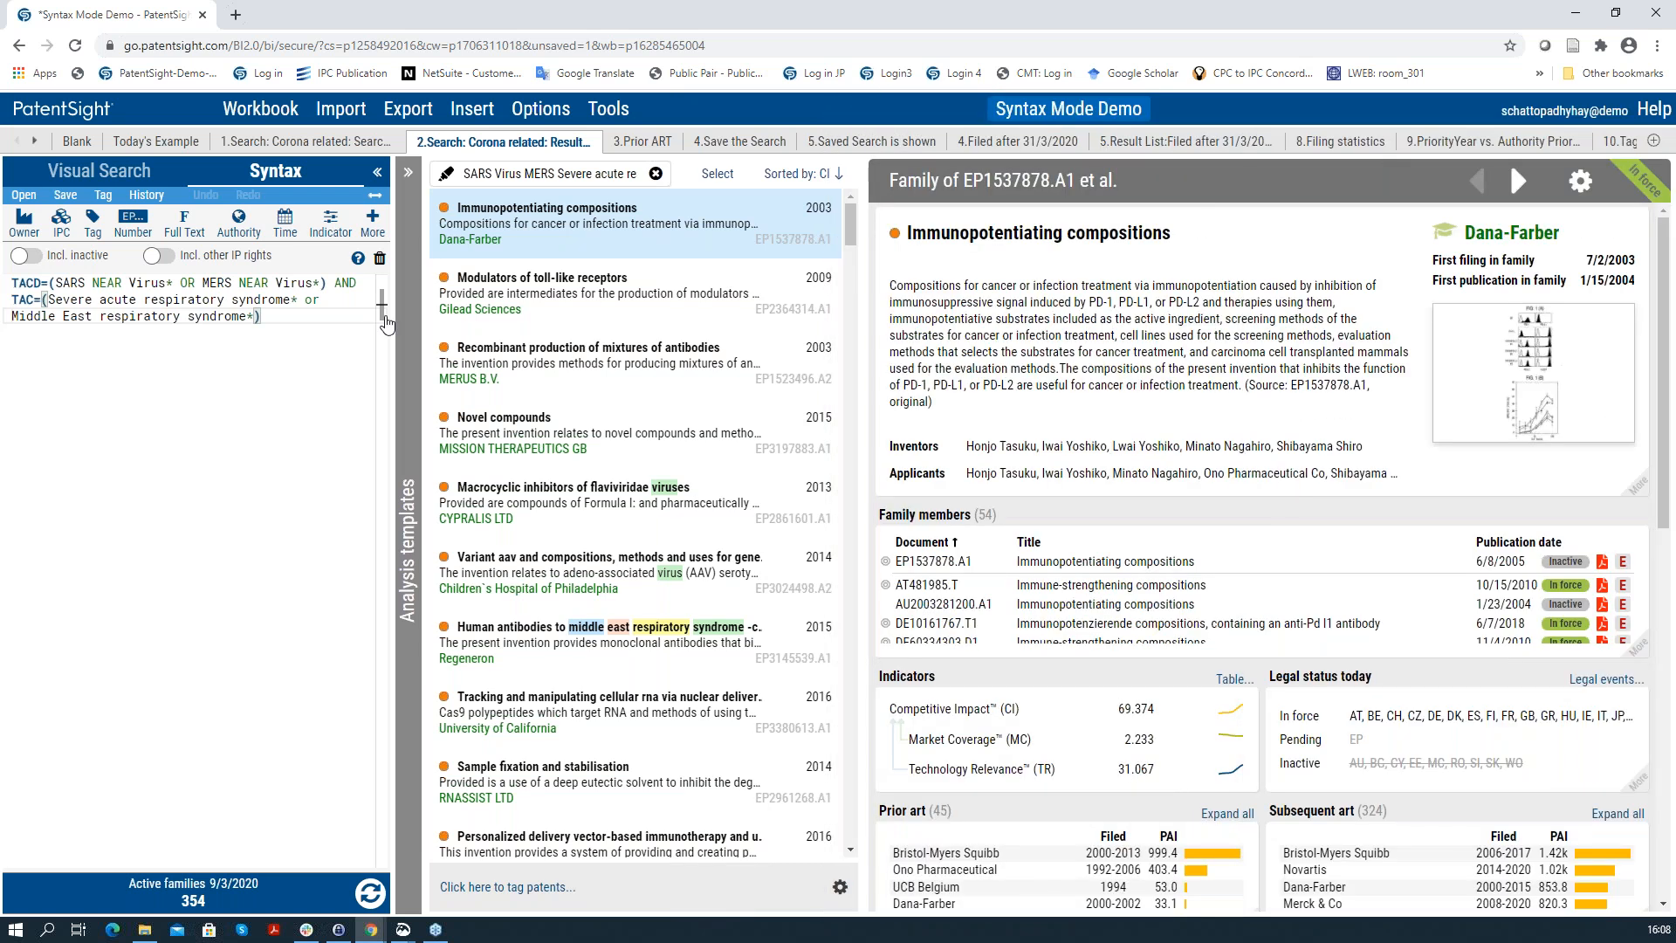
pyautogui.click(642, 142)
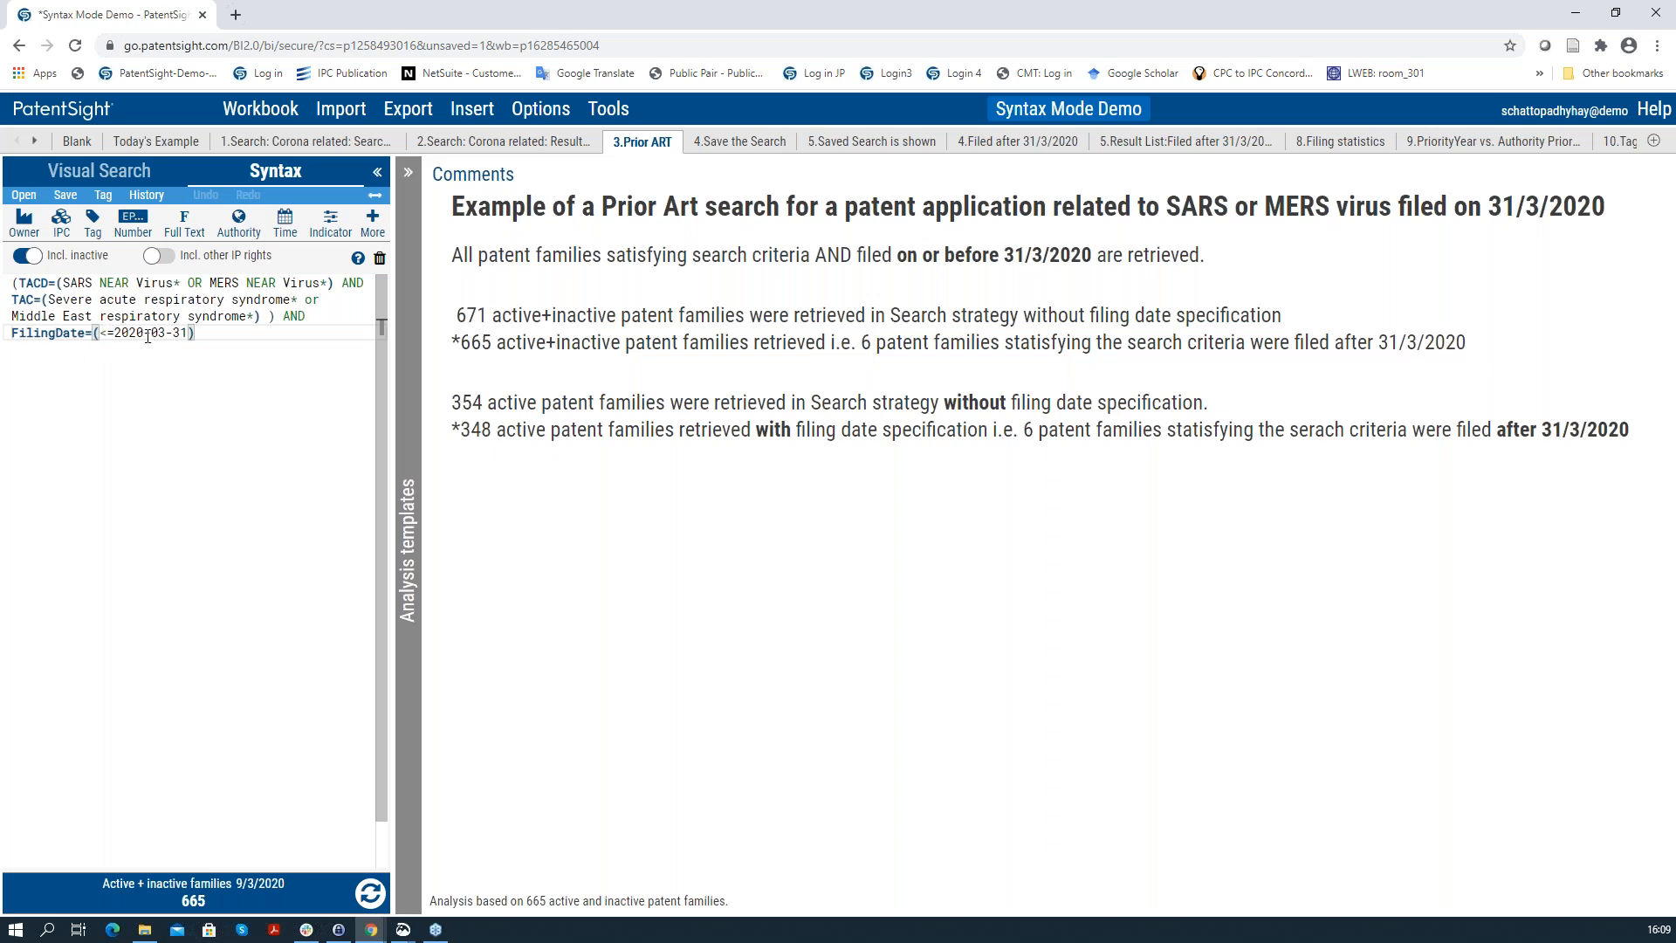
# Step: Delete the AND before the FilingDate condition in the Prior ART query and dismiss the parse error
pyautogui.moveTo(53, 332)
pyautogui.click(320, 319)
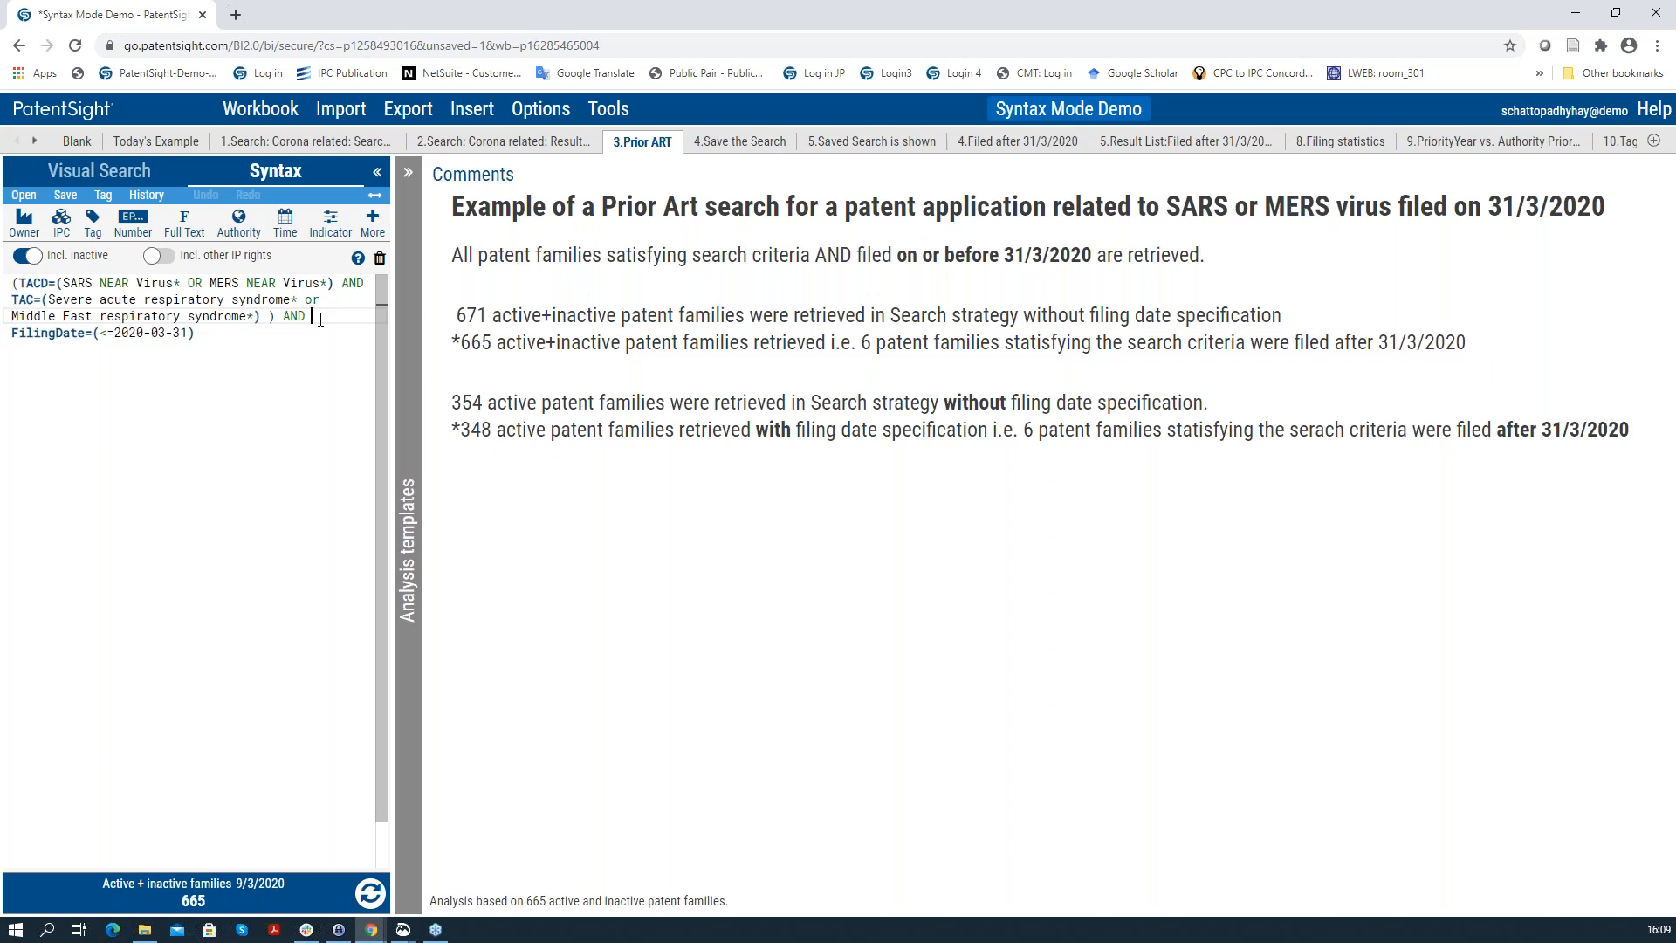
pyautogui.write('Fi')
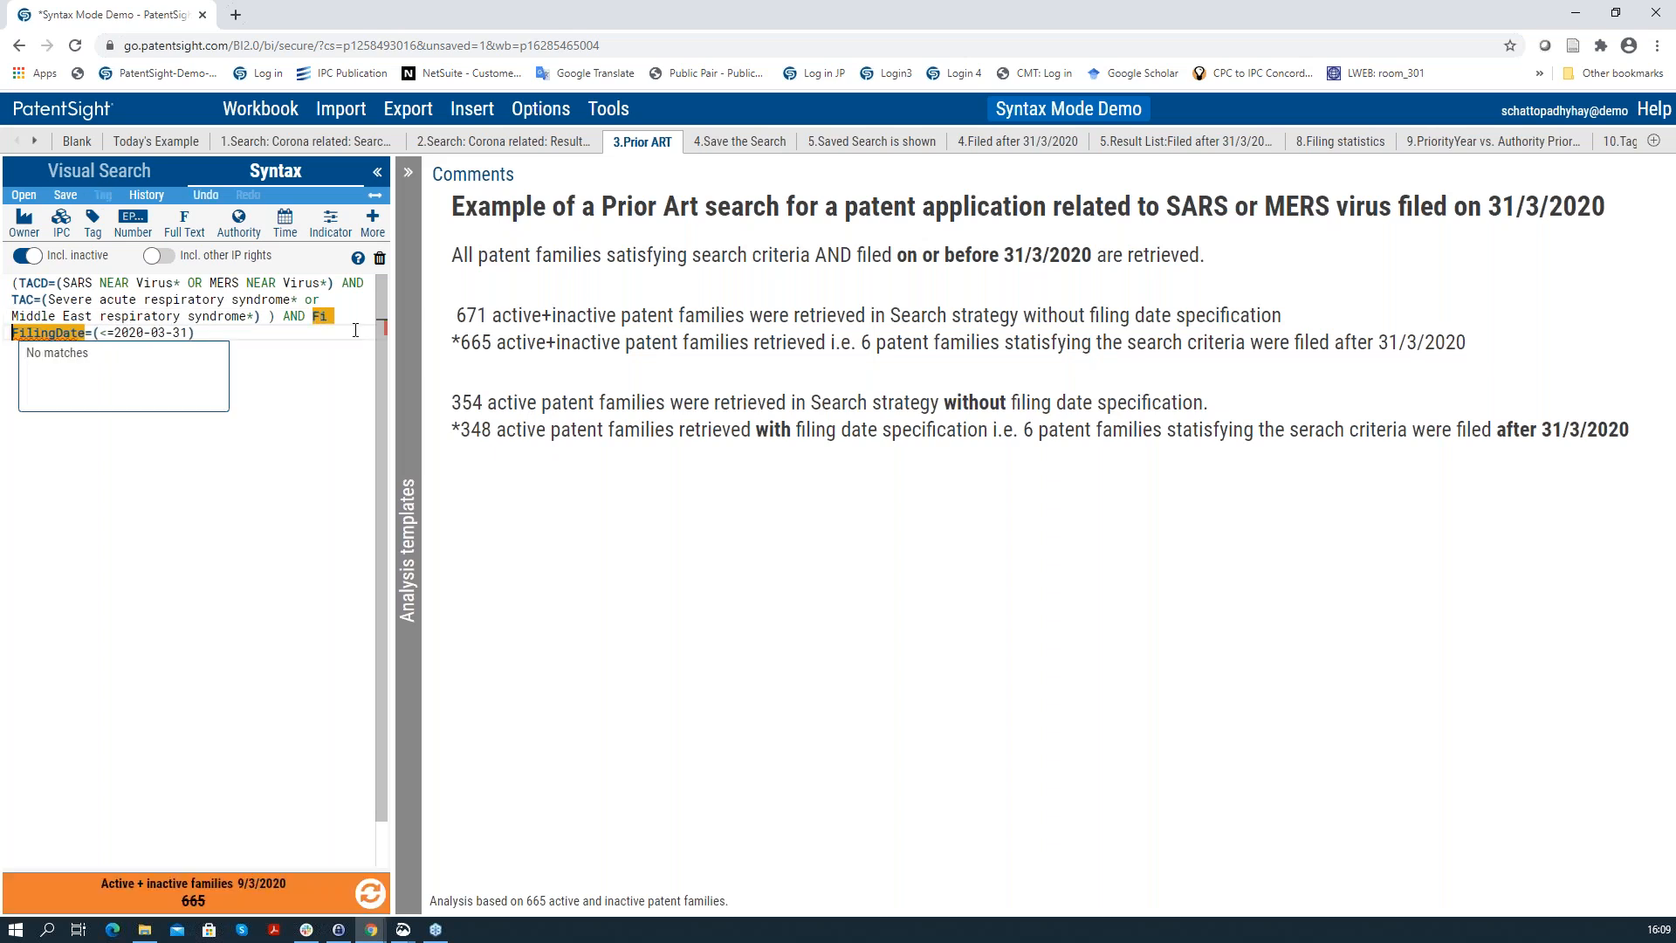
pyautogui.click(327, 319)
pyautogui.write('l')
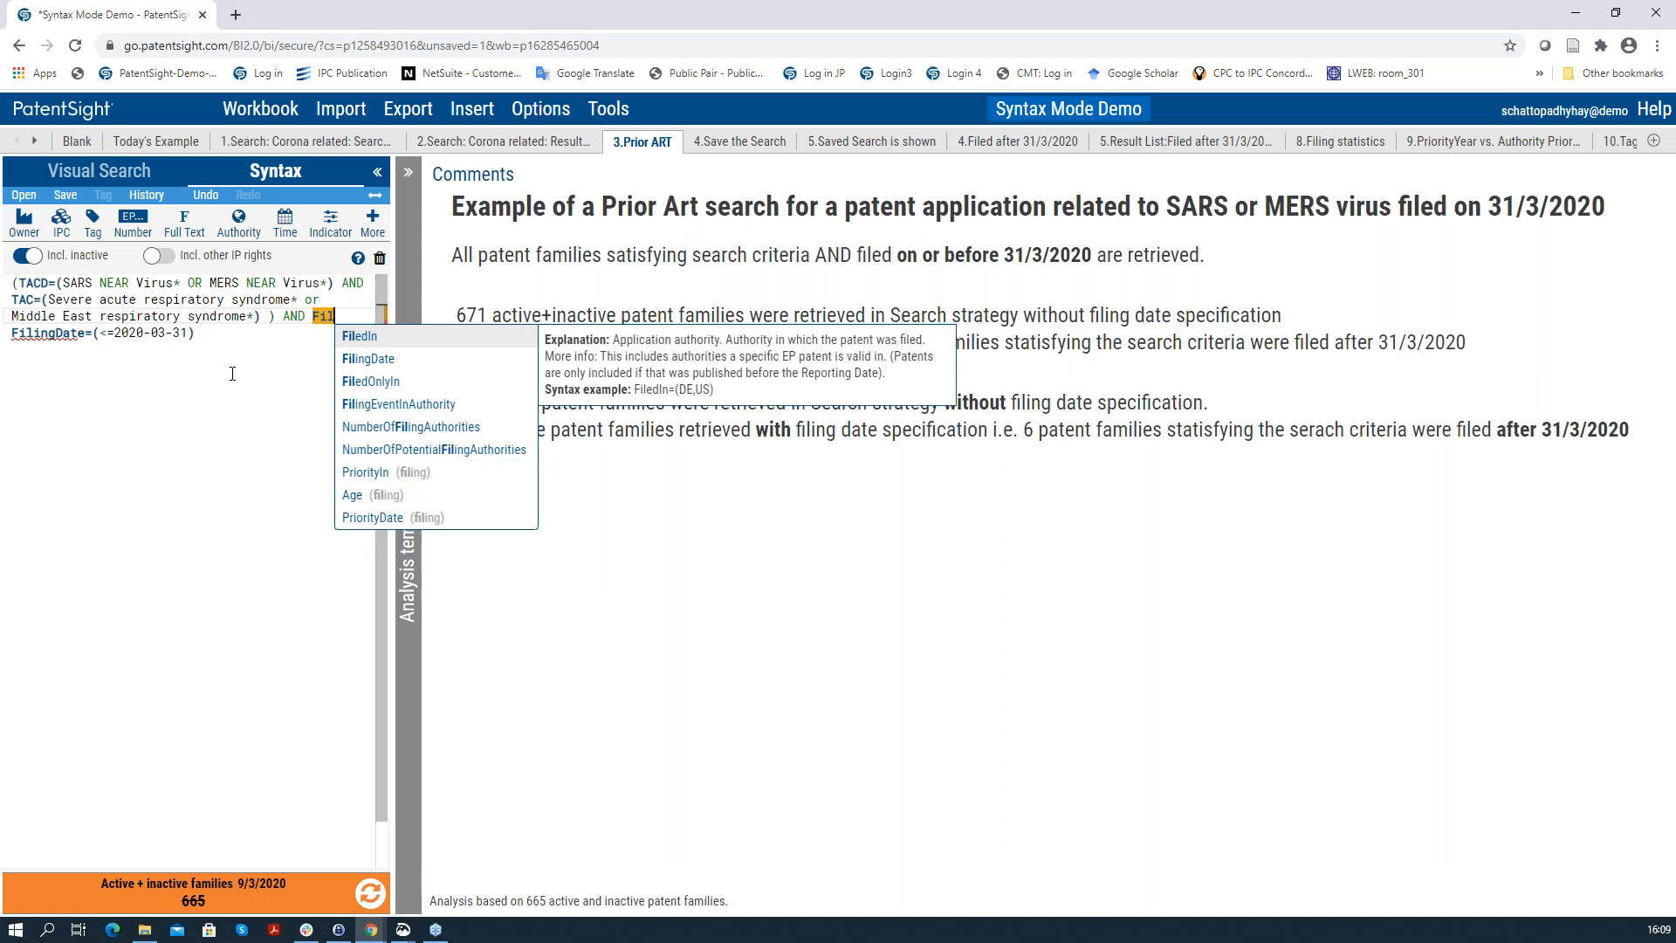
pyautogui.click(294, 333)
pyautogui.click(332, 319)
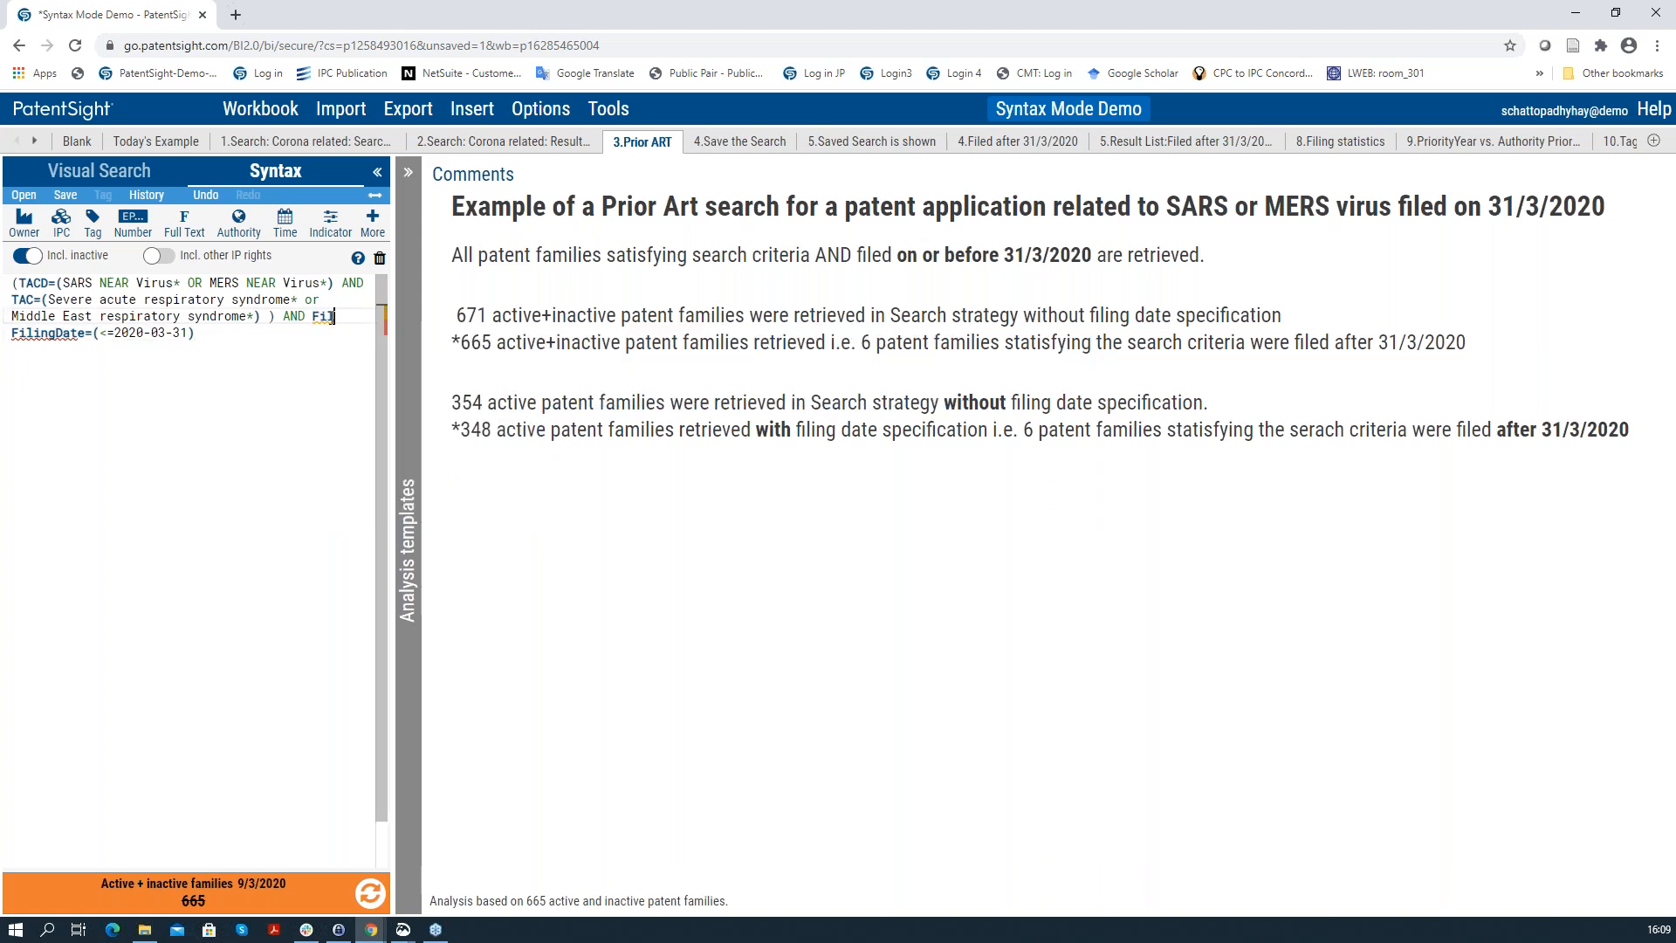
pyautogui.press('BackSpace')
pyautogui.press('BackSpace')
pyautogui.press('BackSpace')
pyautogui.press('BackSpace')
pyautogui.press('BackSpace')
pyautogui.press('BackSpace')
pyautogui.press('BackSpace')
pyautogui.press('Delete')
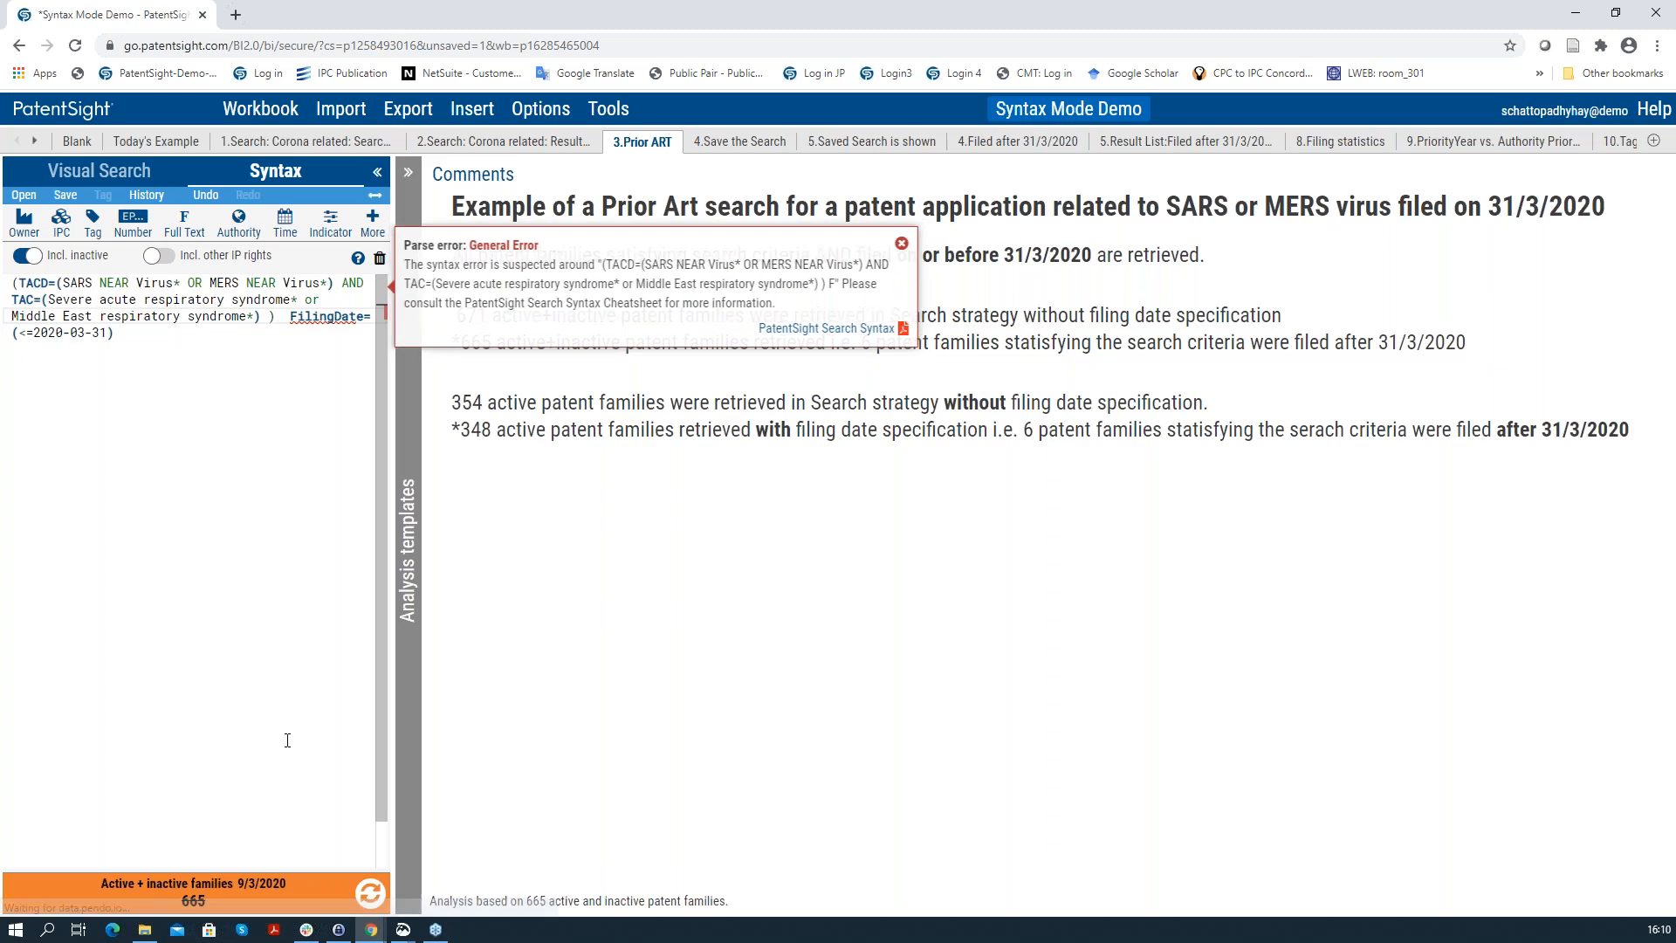
pyautogui.click(115, 333)
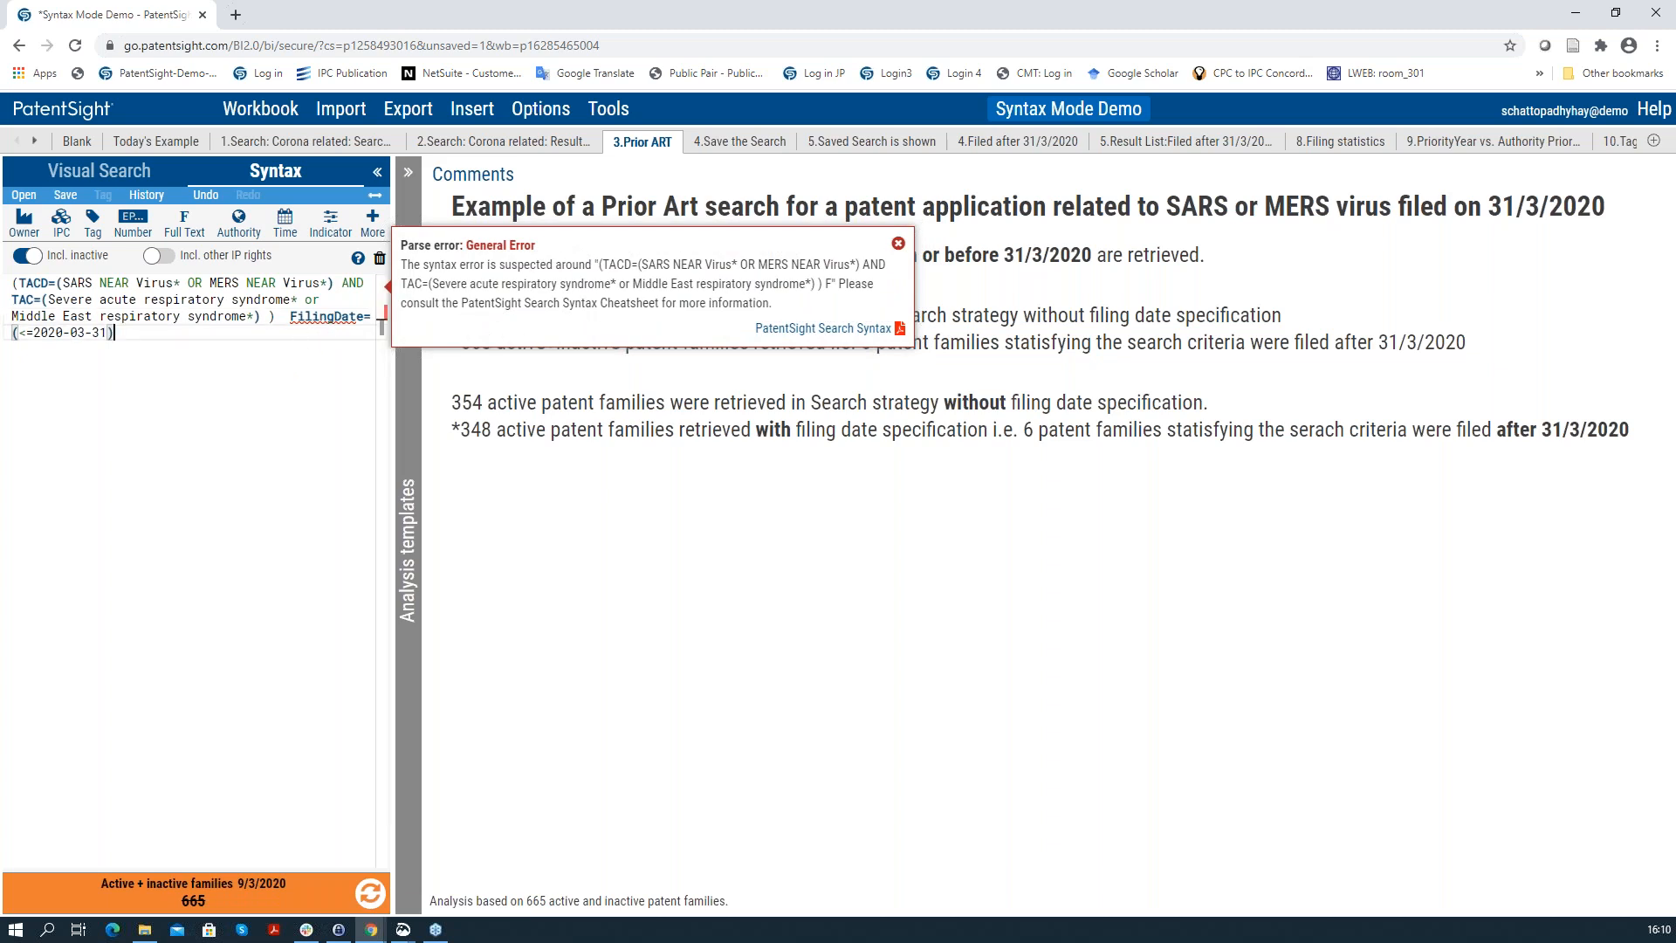
pyautogui.click(898, 244)
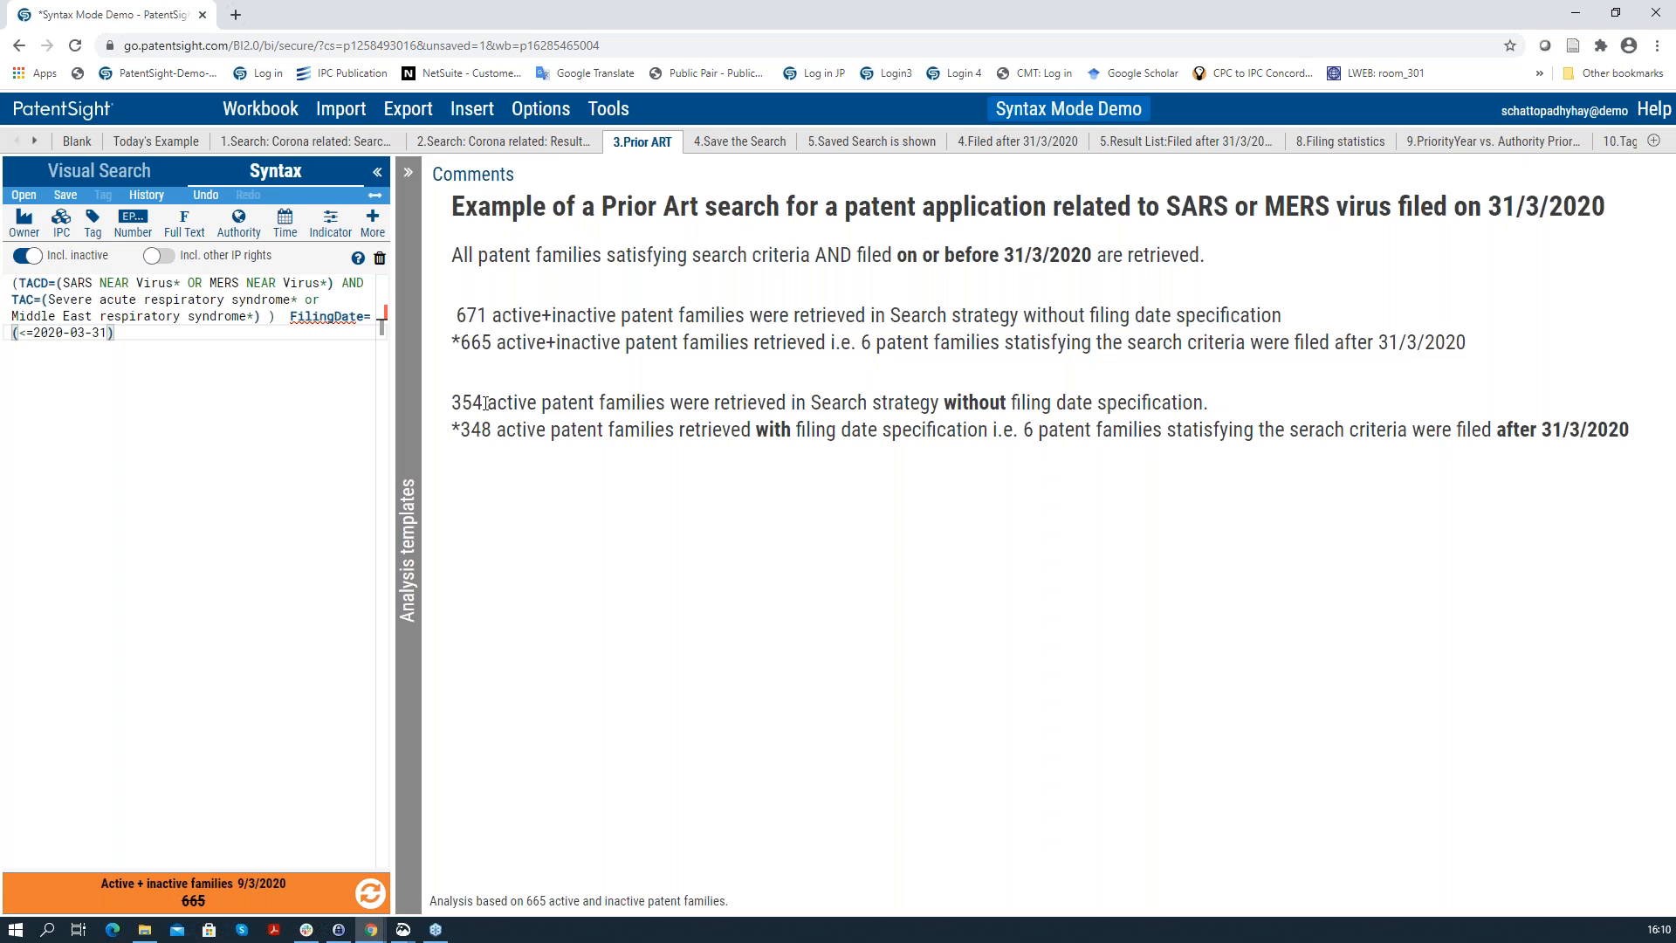
# Step: Move via the Result and Prior ART sheets to '4.Save the Search', saved as 'Corona Prior Art 31/3/2020'
pyautogui.click(515, 141)
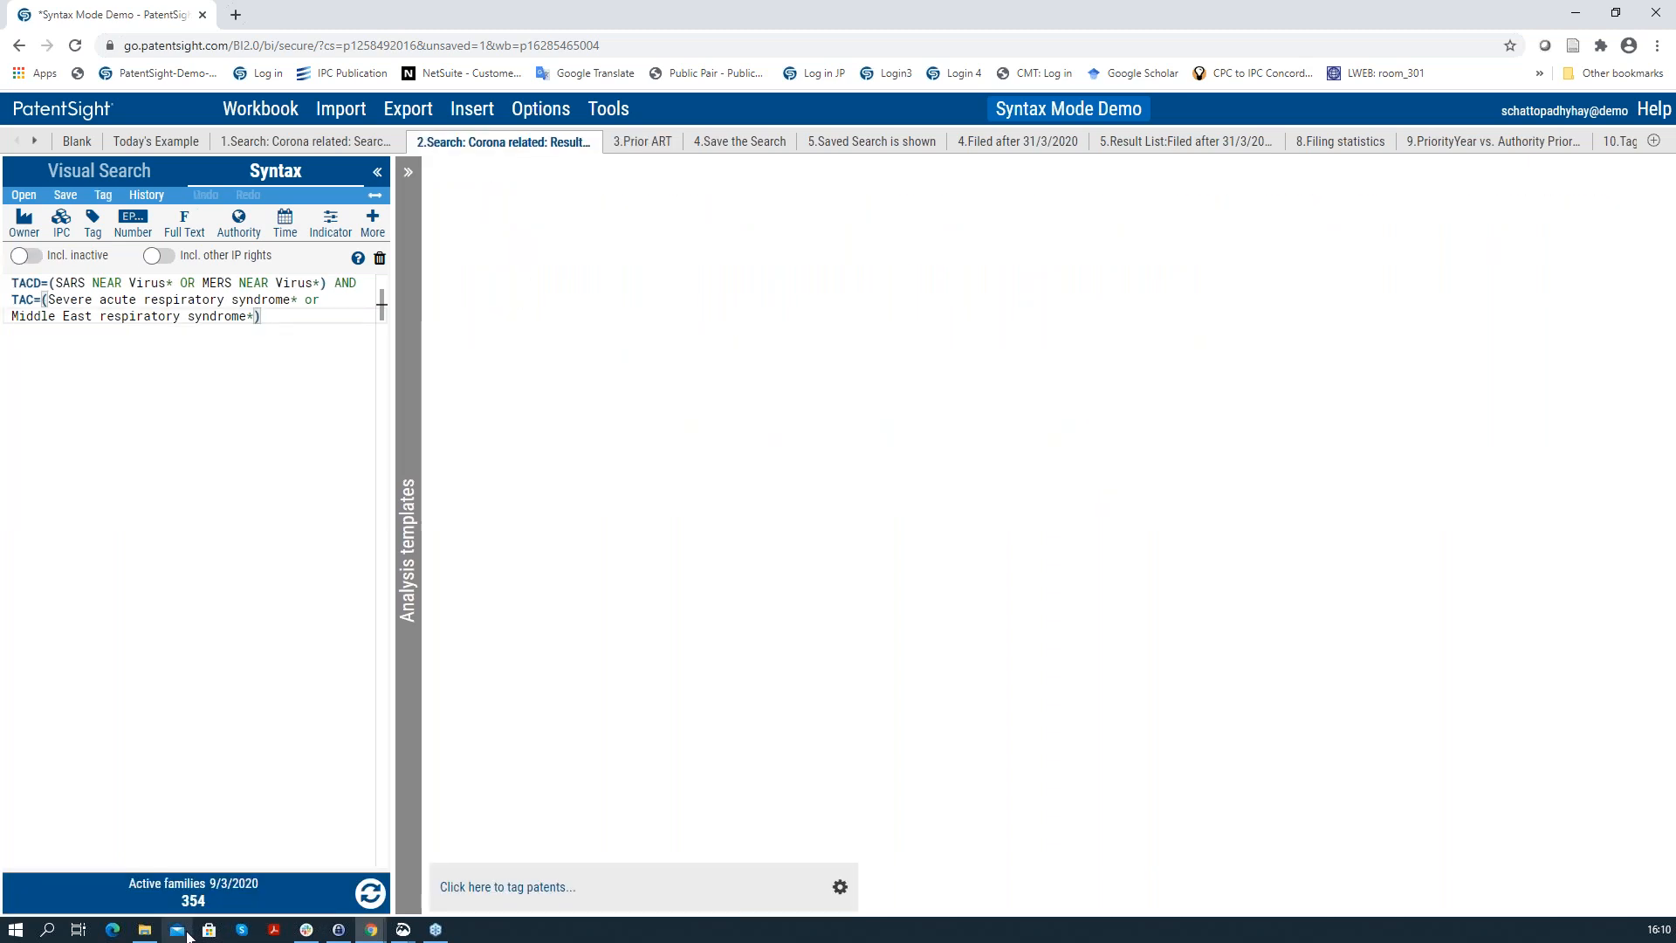
pyautogui.click(643, 142)
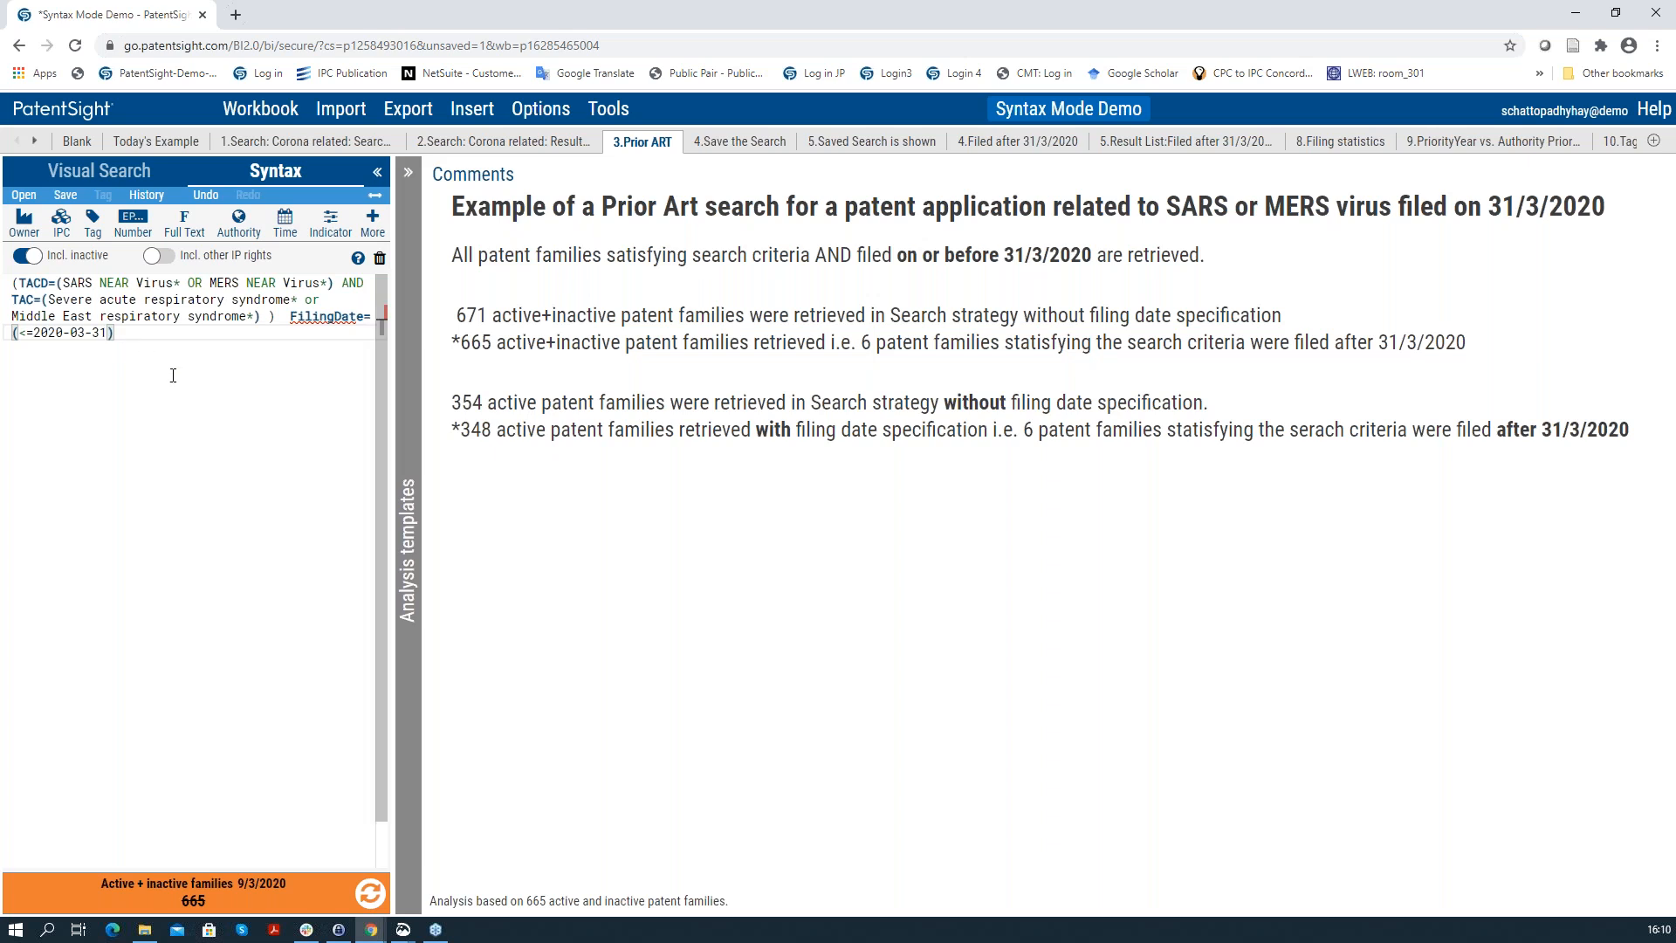
pyautogui.click(712, 144)
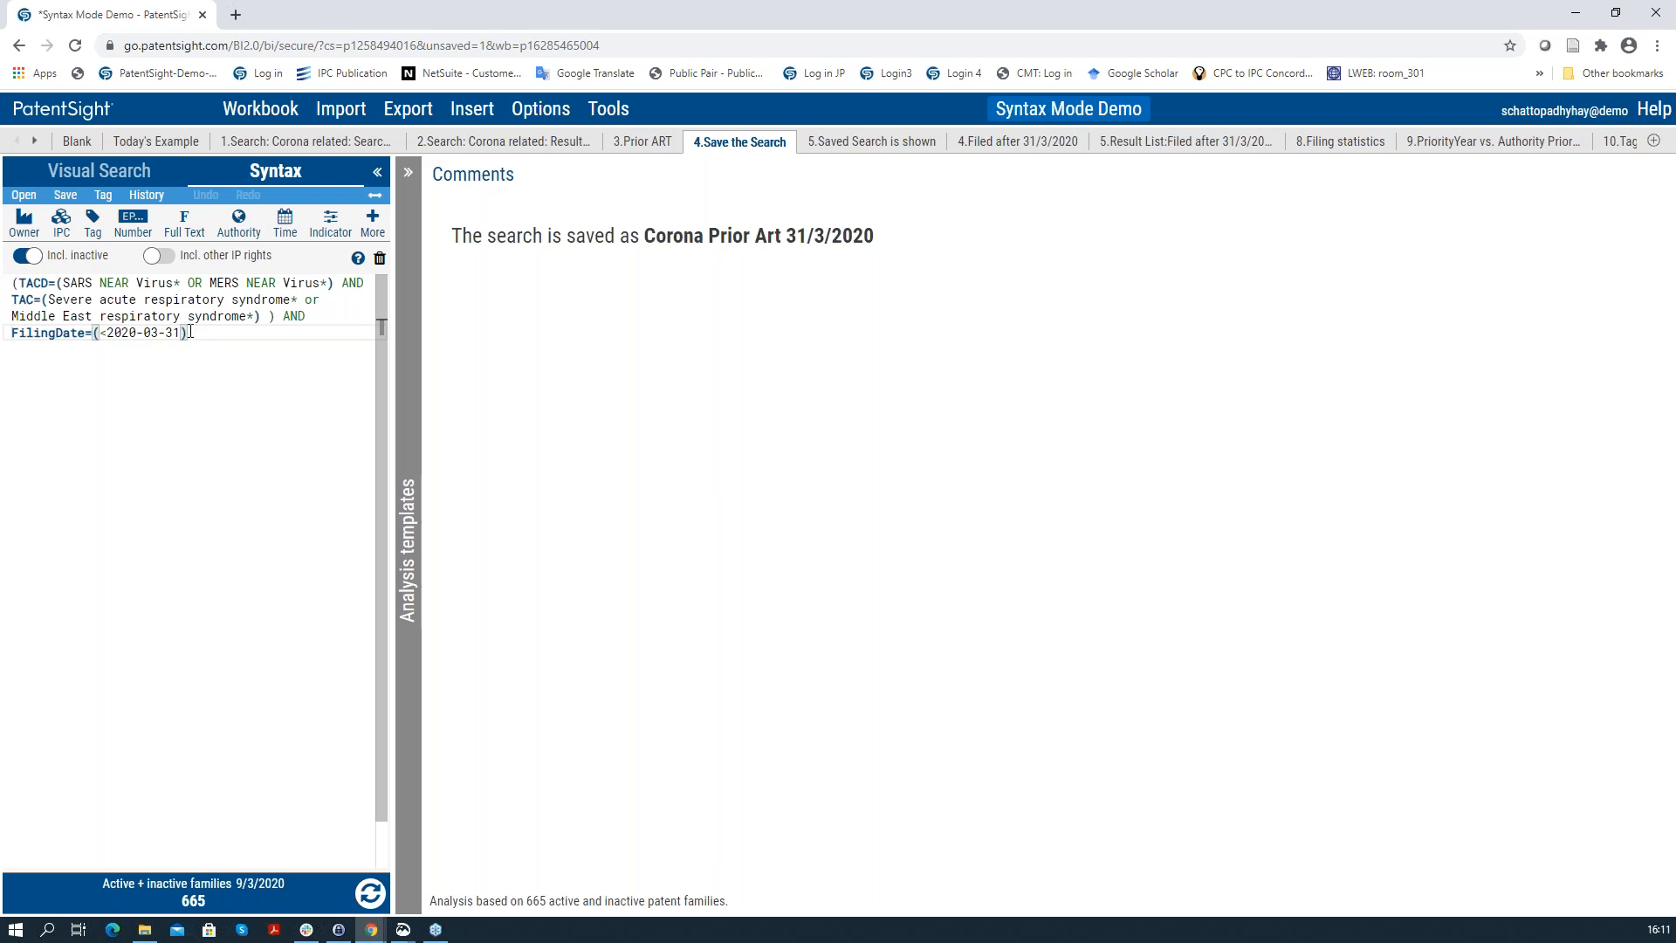
# Step: Cancel out of the save-search options and go to the '5.Saved Search is shown' sheet
pyautogui.click(66, 196)
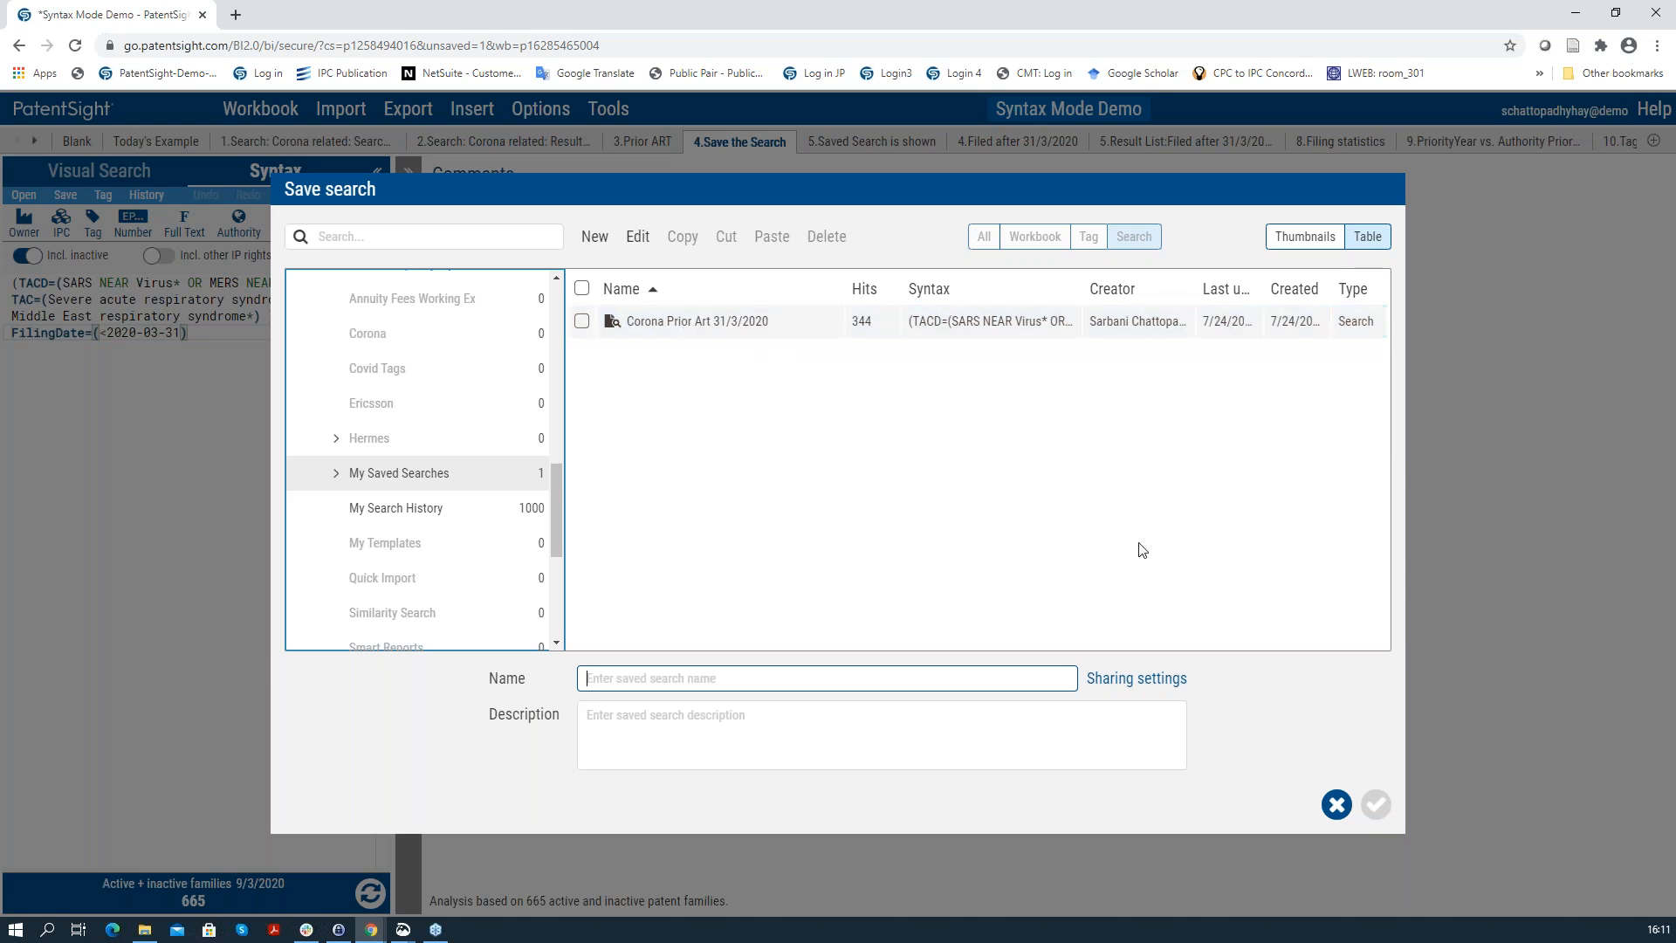
pyautogui.click(1336, 803)
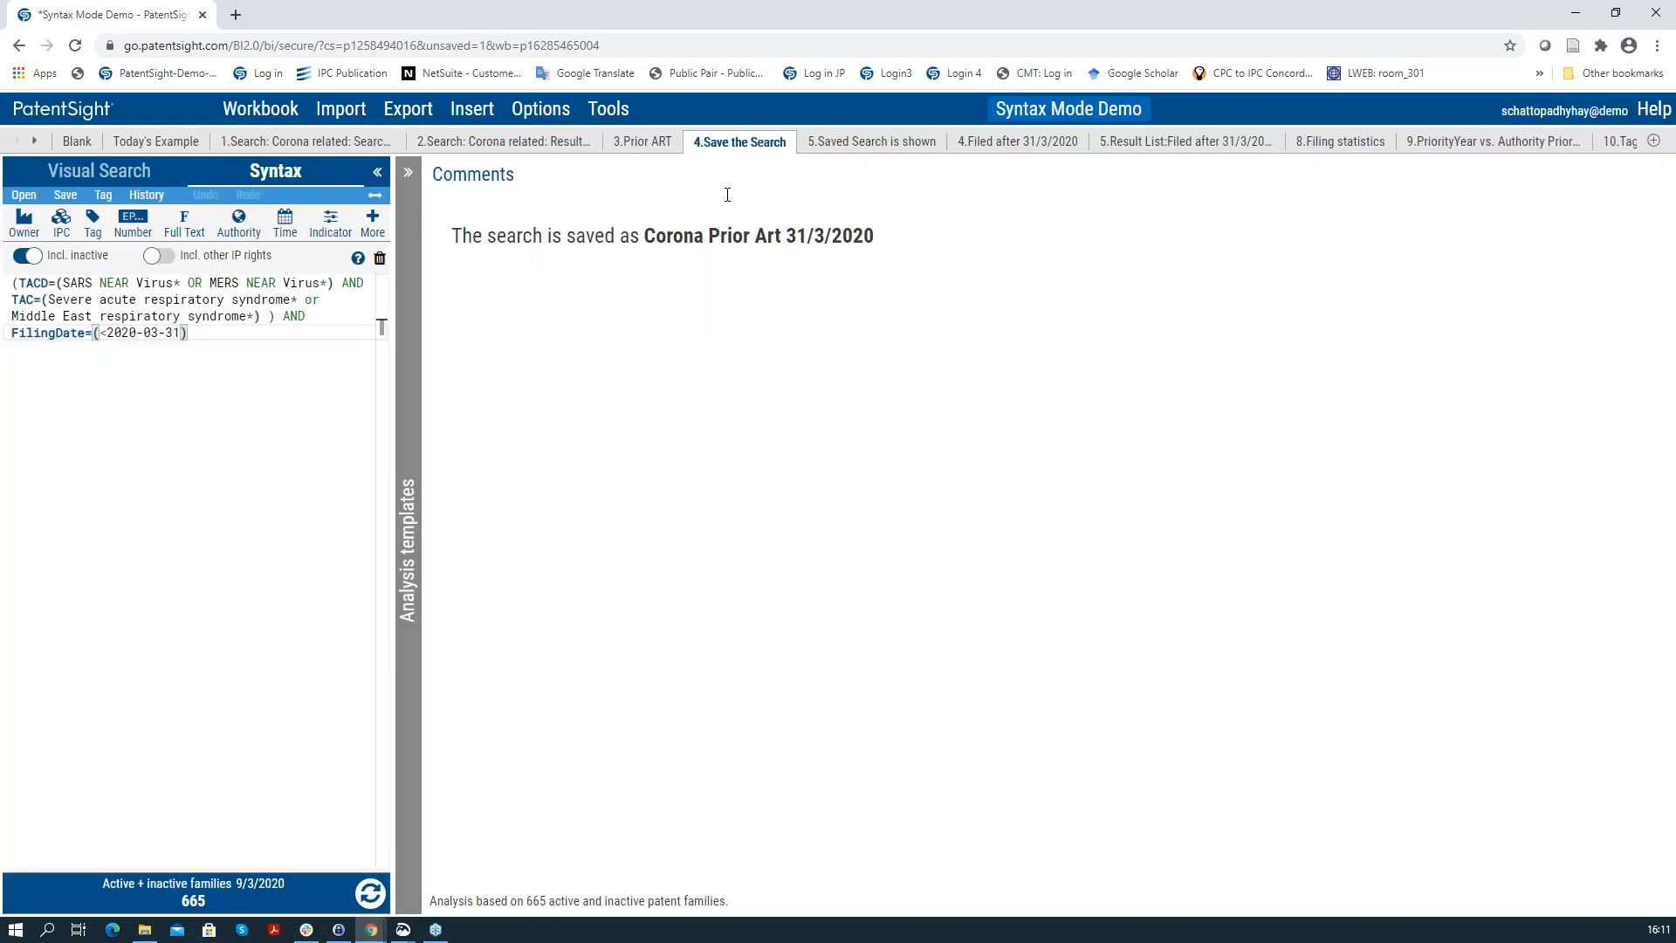
pyautogui.click(825, 142)
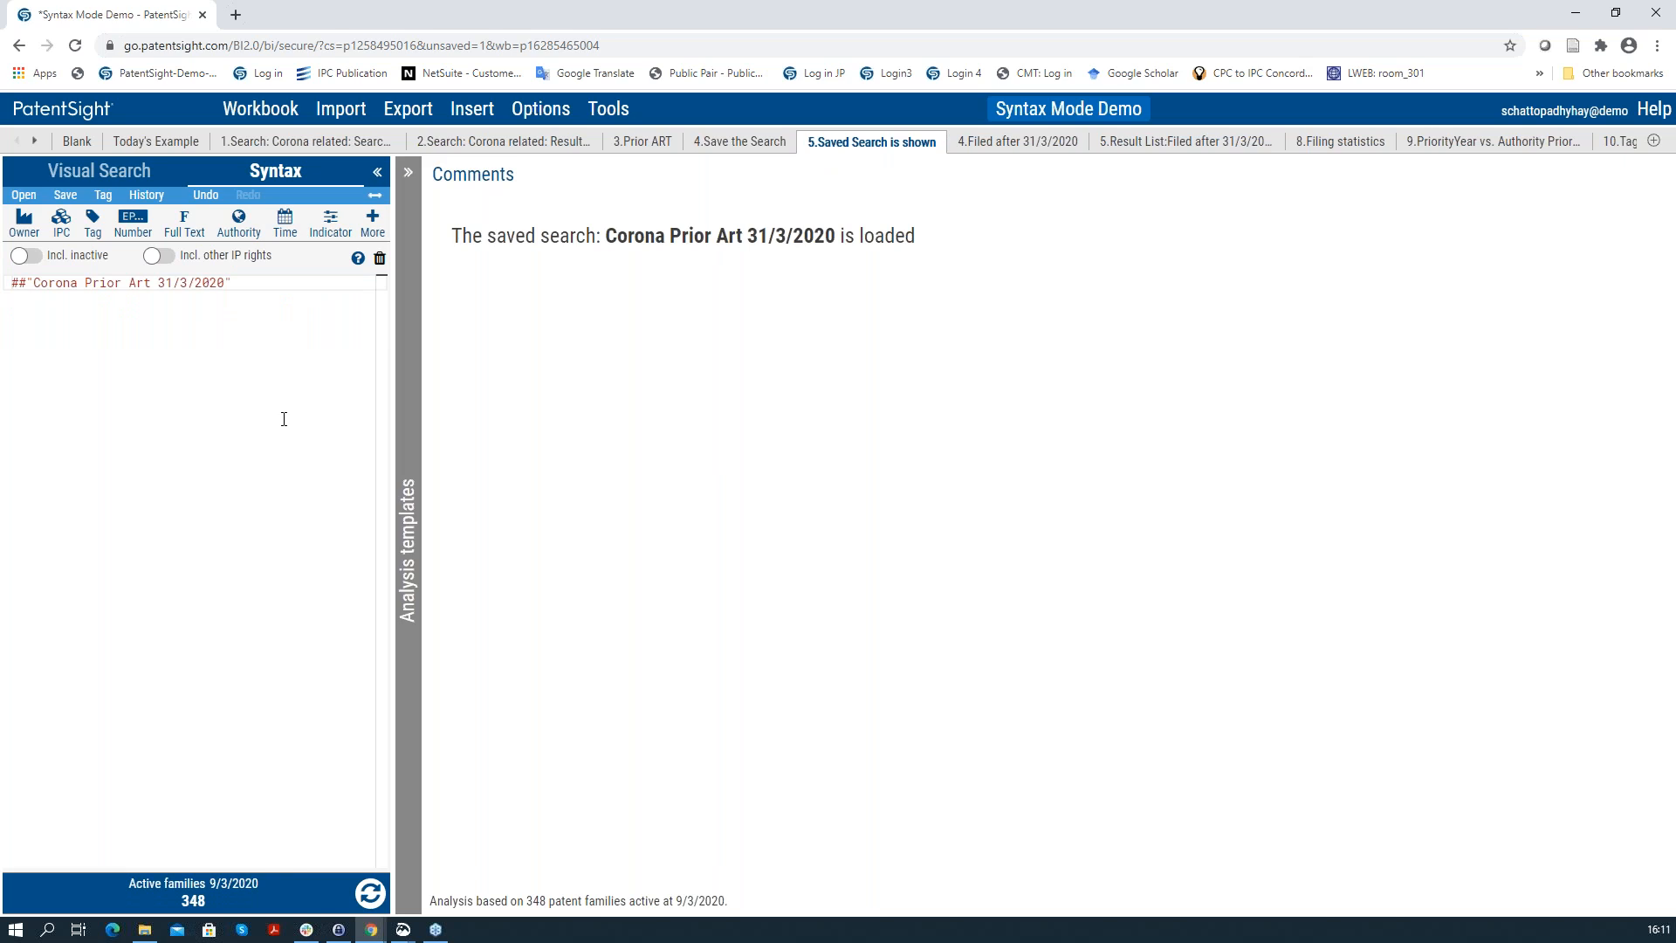
# Step: Replace the query's saved-search reference with '##' to list saved searches
pyautogui.moveTo(237, 285)
pyautogui.click(237, 285)
pyautogui.press('BackSpace')
pyautogui.press('BackSpace')
pyautogui.press('BackSpace')
pyautogui.press('BackSpace')
pyautogui.press('BackSpace')
pyautogui.press('BackSpace')
pyautogui.press('BackSpace')
pyautogui.press('BackSpace')
pyautogui.press('BackSpace')
pyautogui.press('BackSpace')
pyautogui.press('BackSpace')
pyautogui.press('BackSpace')
pyautogui.press('BackSpace')
pyautogui.press('BackSpace')
pyautogui.press('BackSpace')
pyautogui.press('BackSpace')
pyautogui.press('BackSpace')
pyautogui.press('BackSpace')
pyautogui.press('BackSpace')
pyautogui.press('BackSpace')
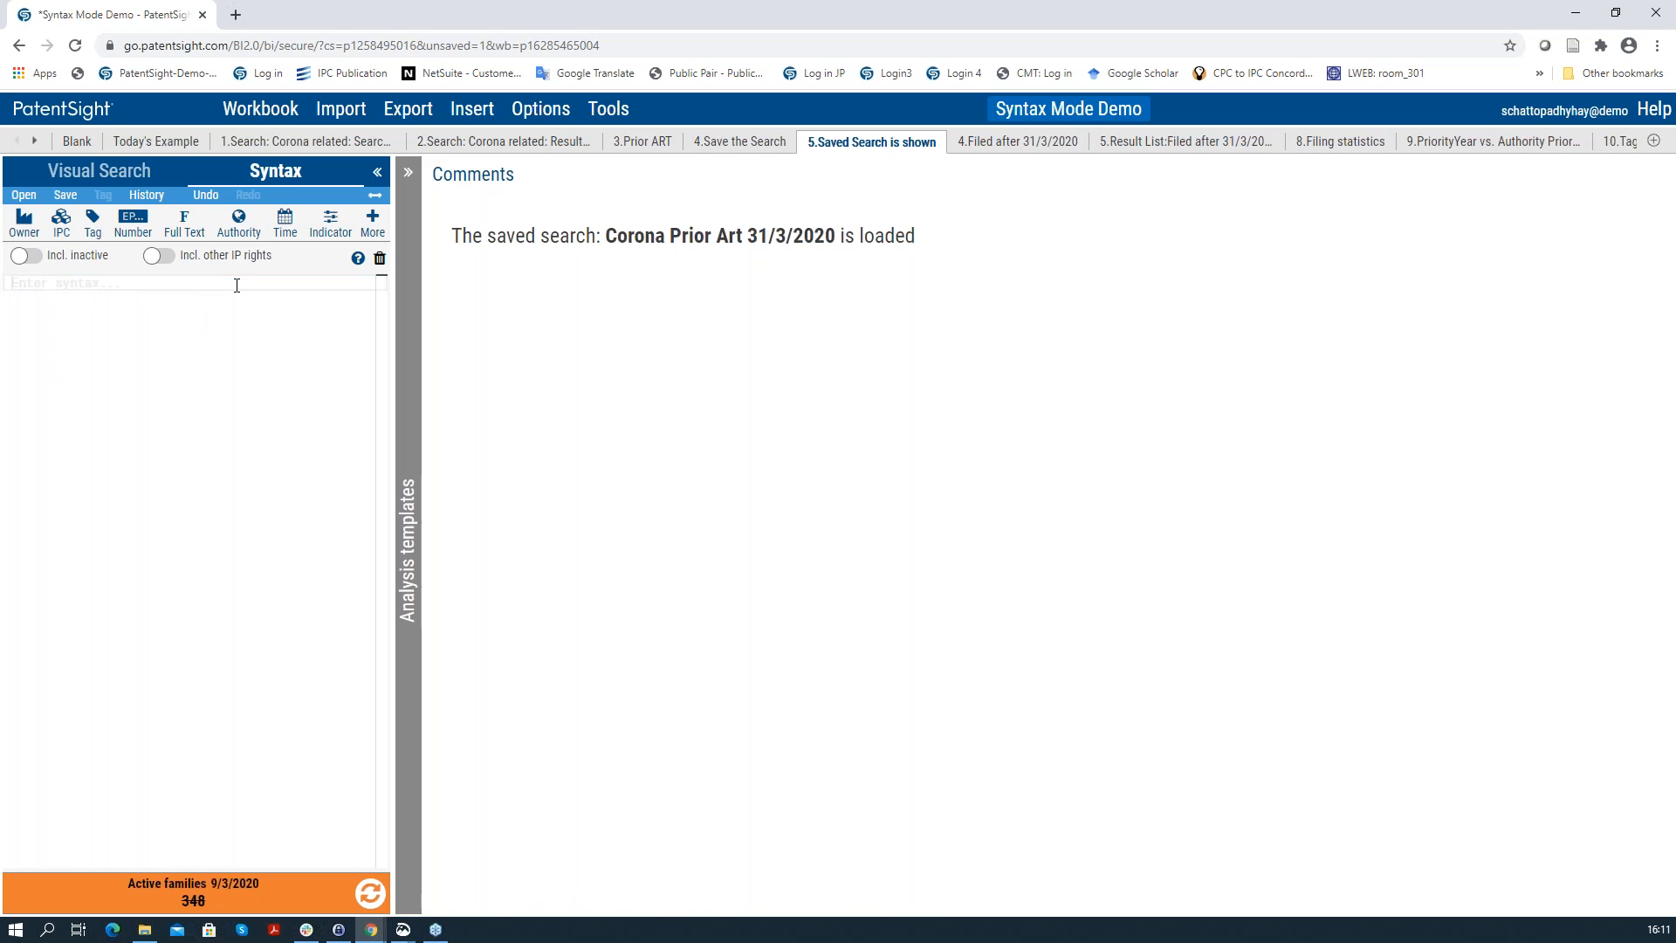
pyautogui.write('##')
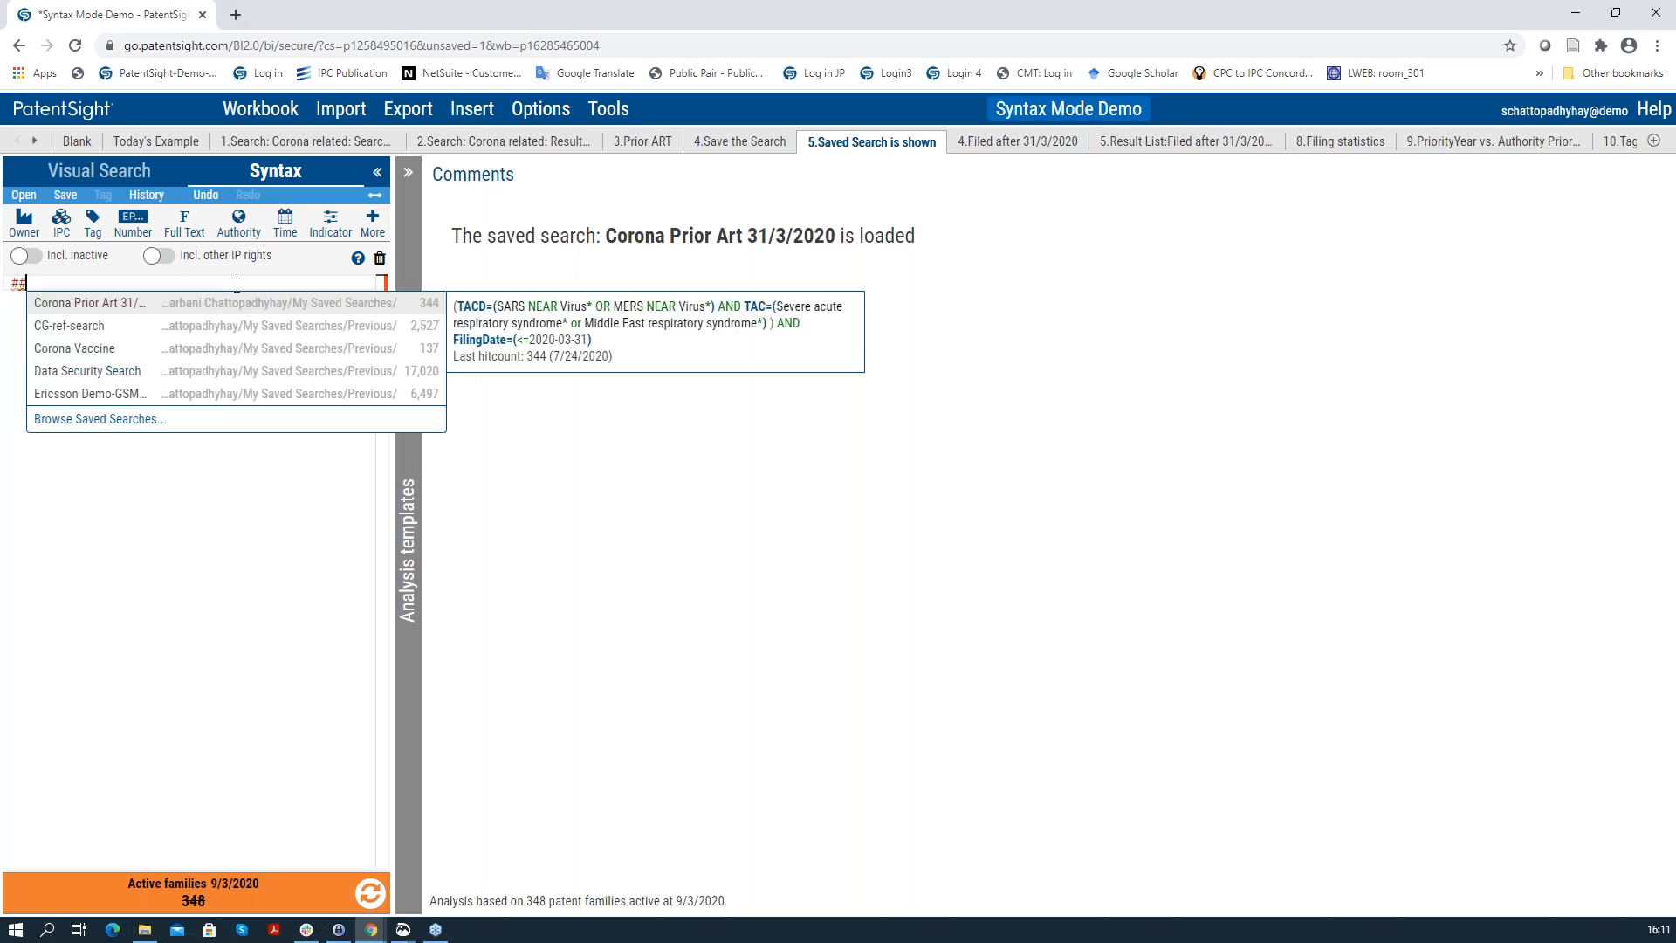
# Step: Recall 'Corona Prior Art 31/3/2020' into the query and view it as a visual filter with 348 families
pyautogui.click(118, 303)
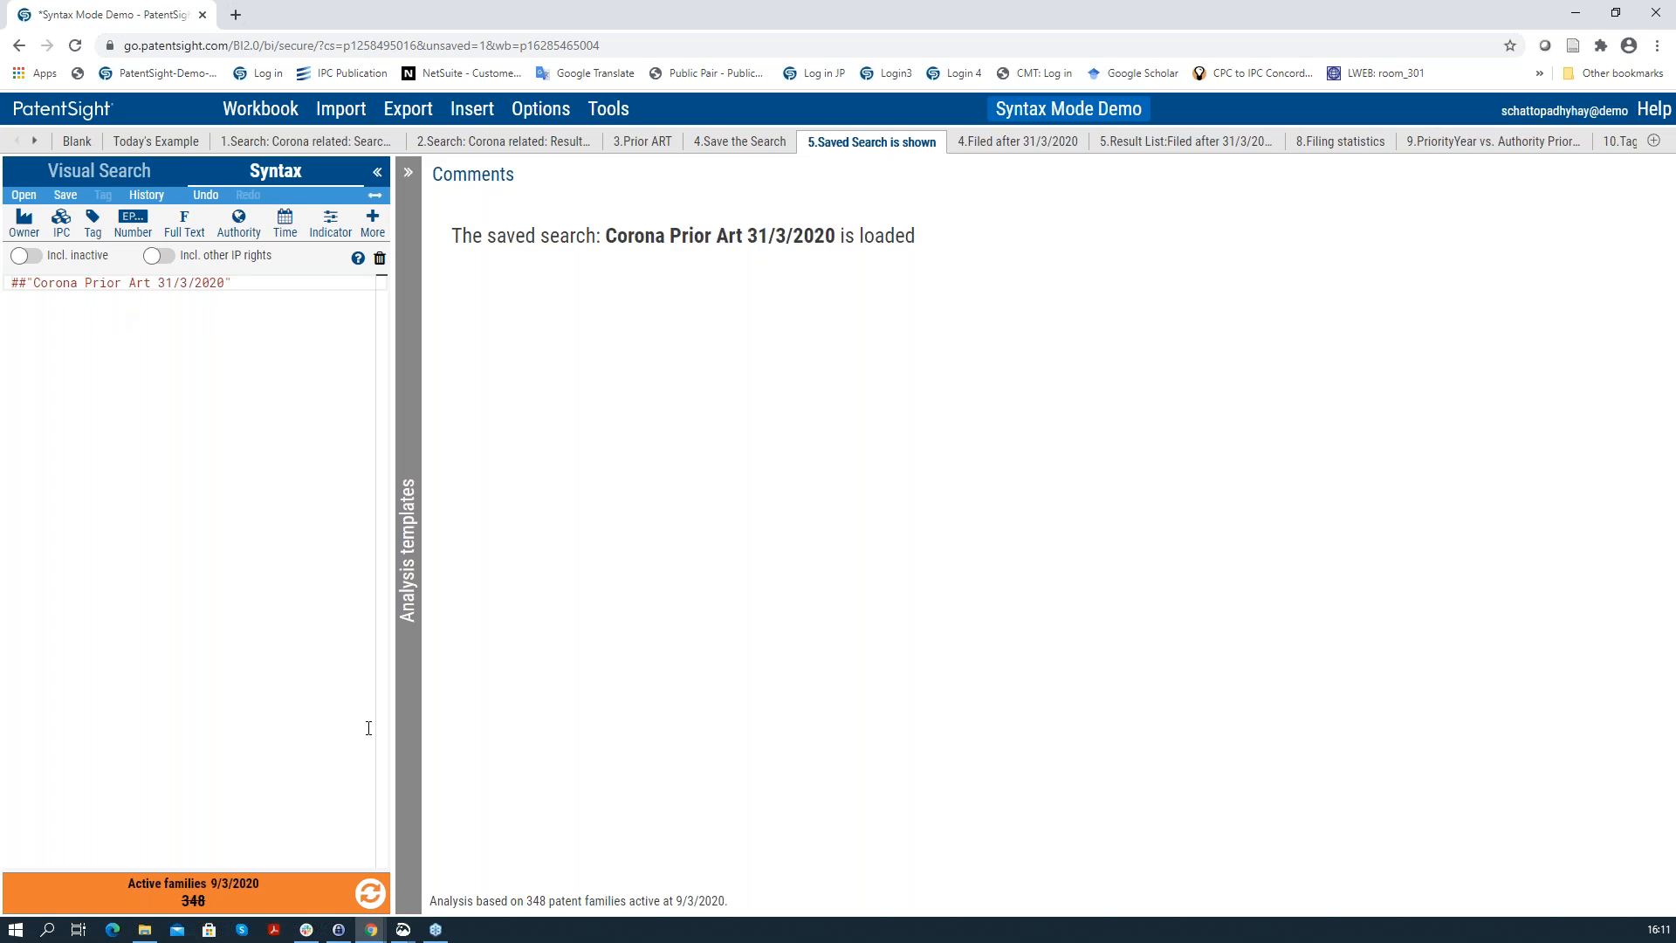
pyautogui.click(371, 895)
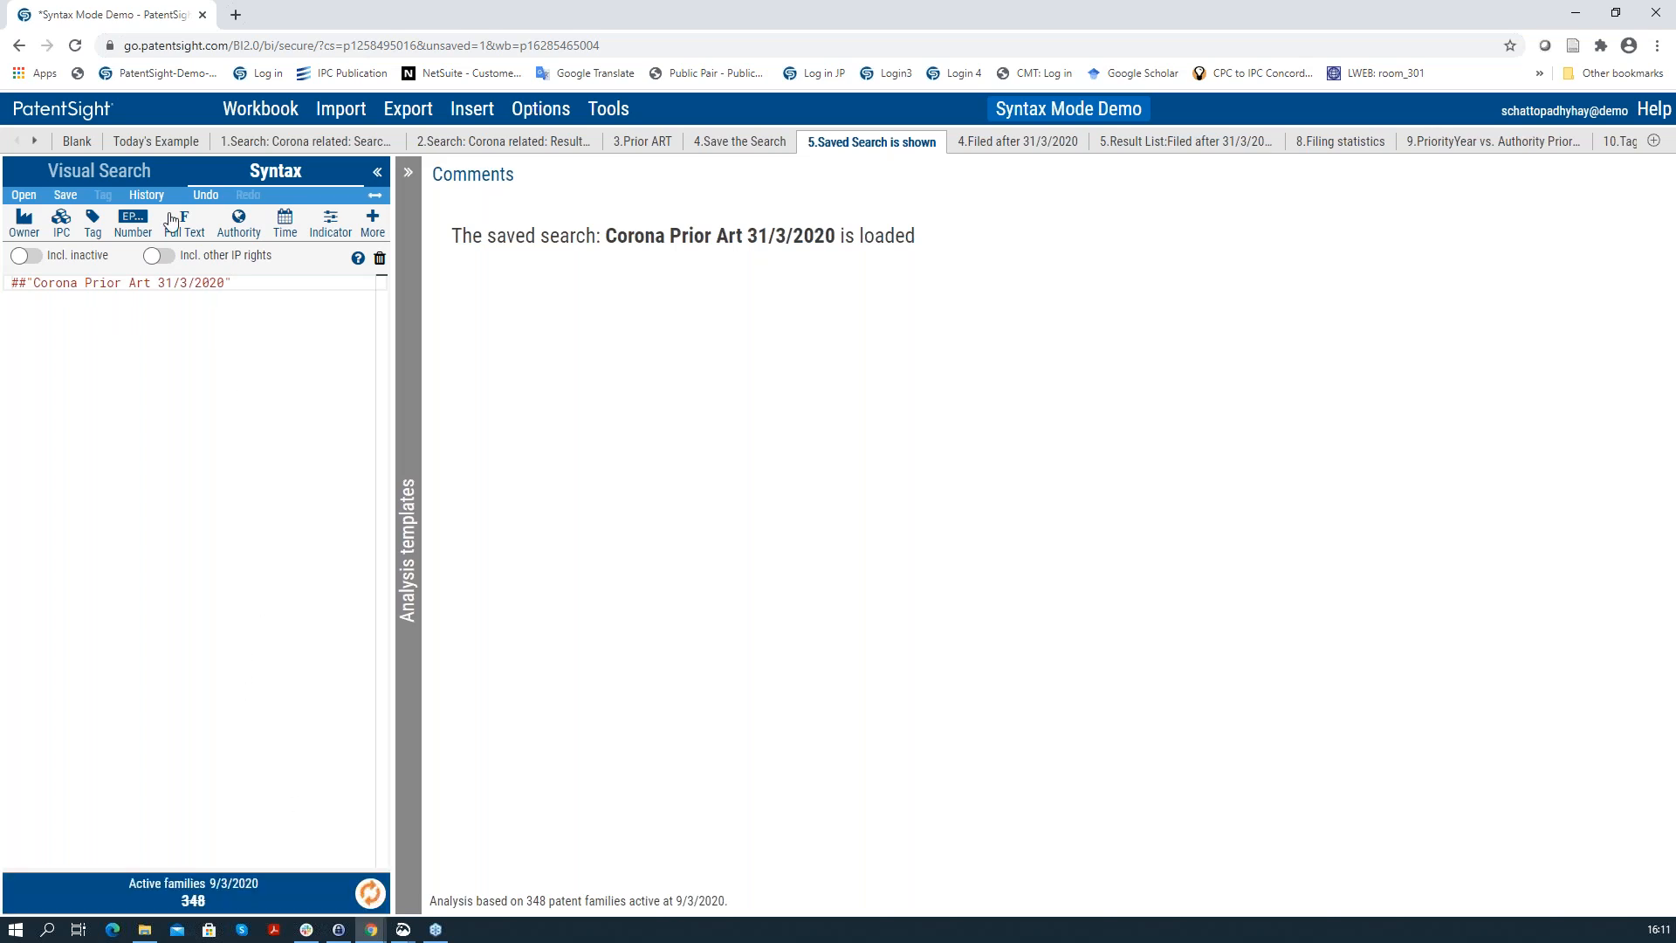
pyautogui.click(108, 178)
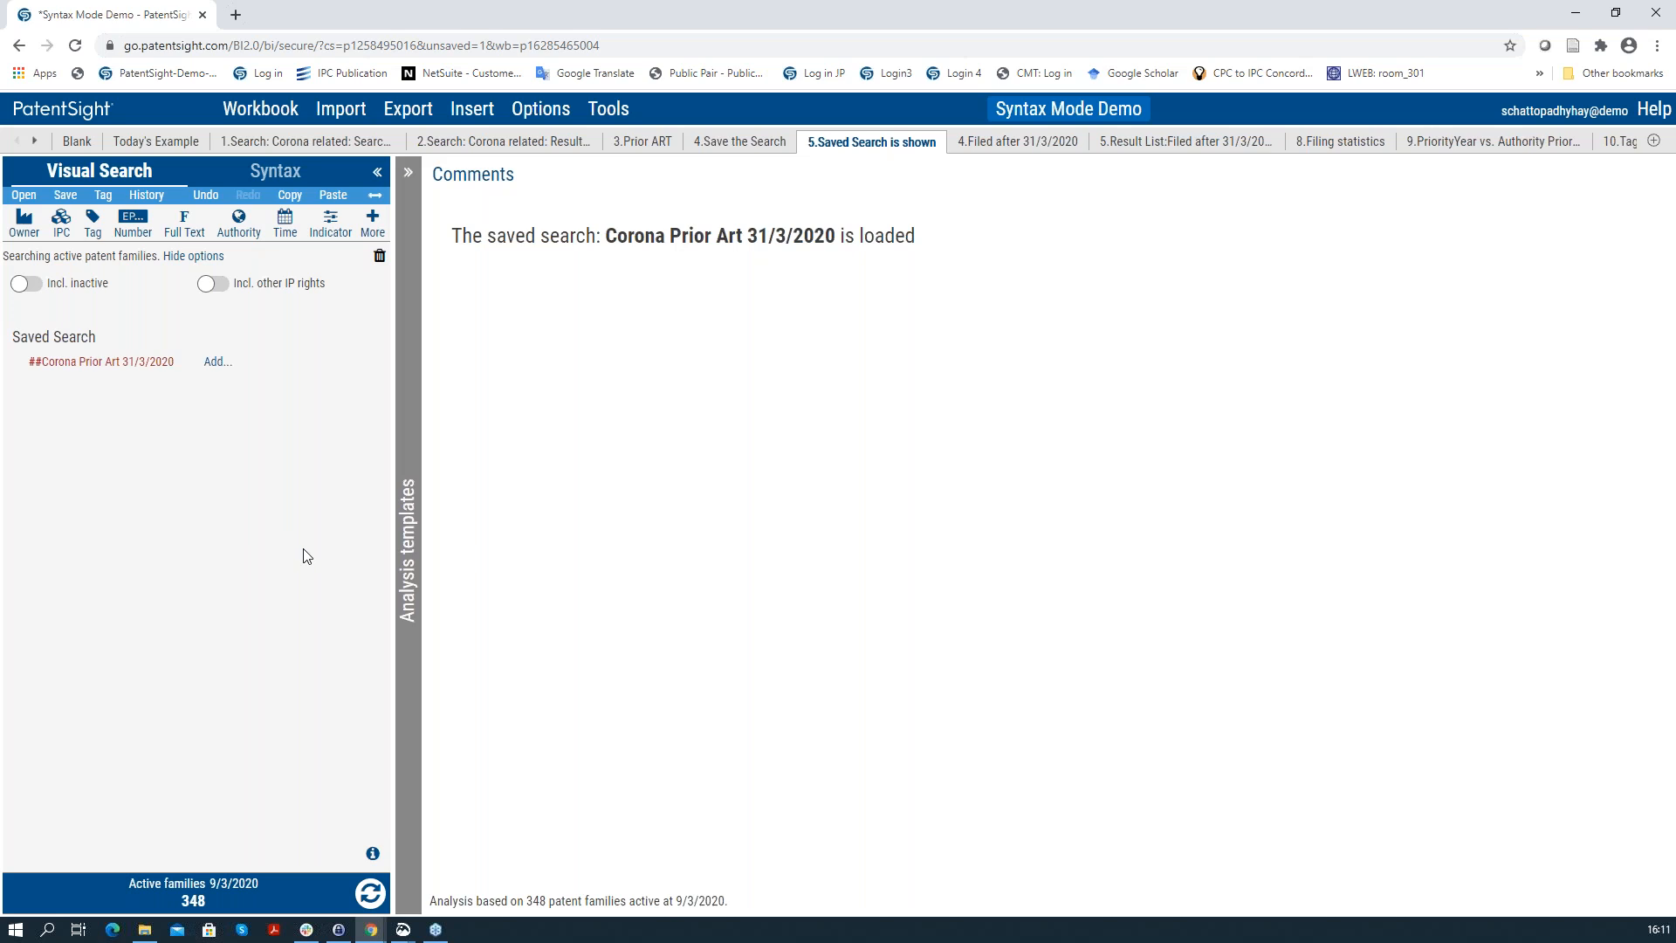
pyautogui.click(376, 899)
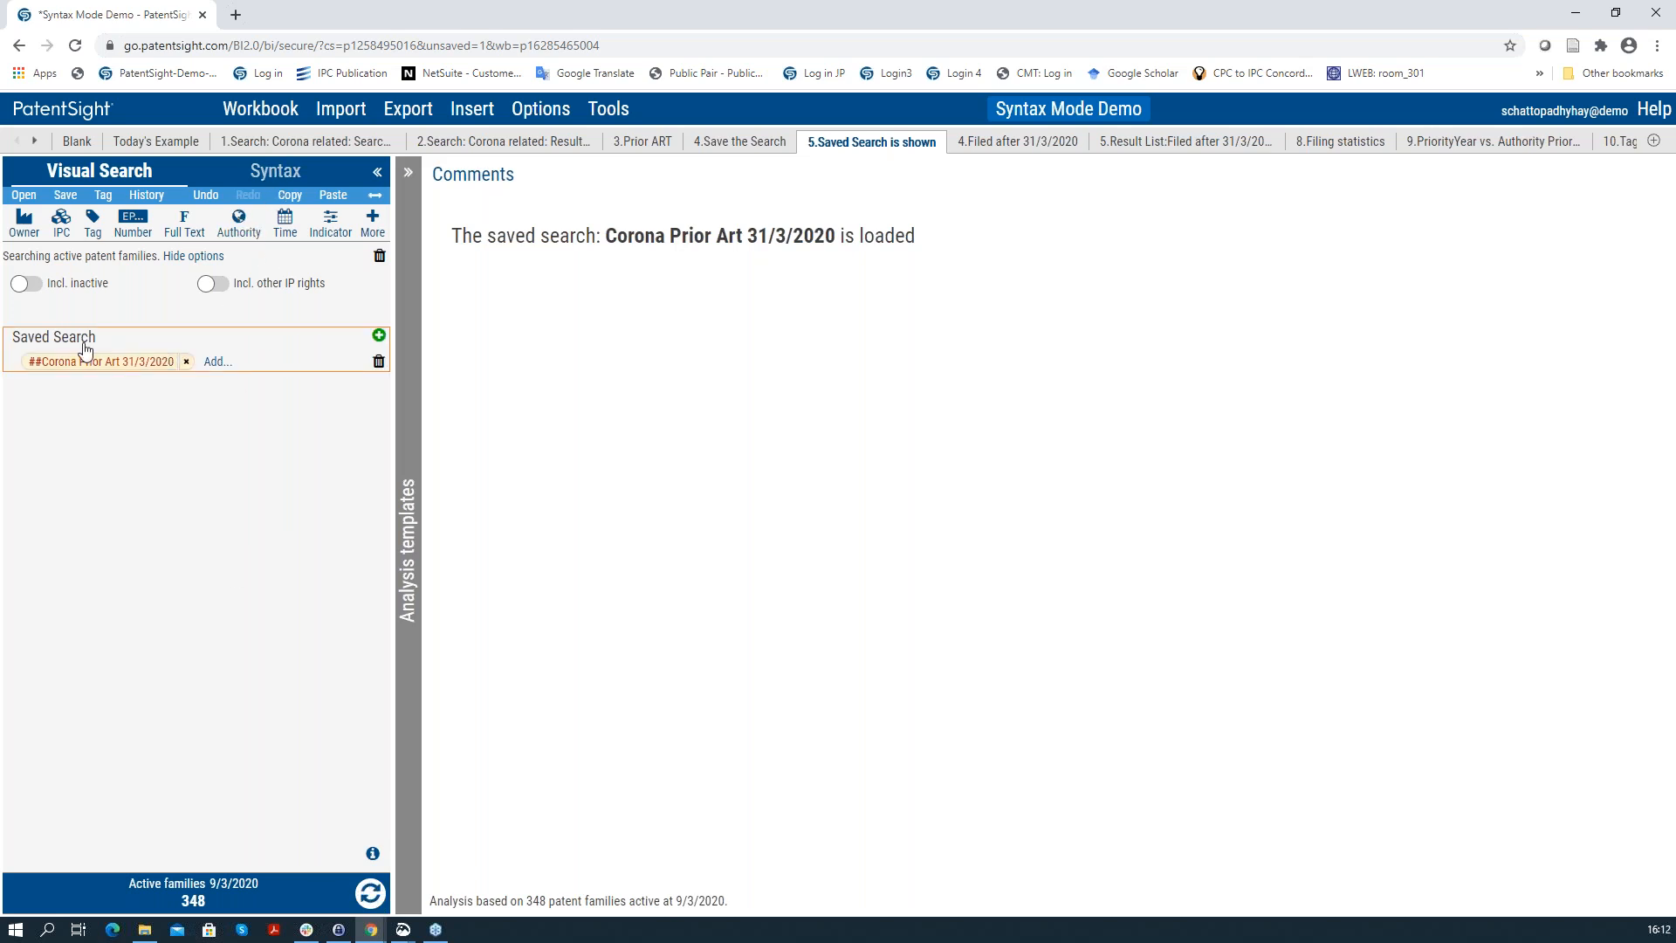
pyautogui.moveTo(44, 343)
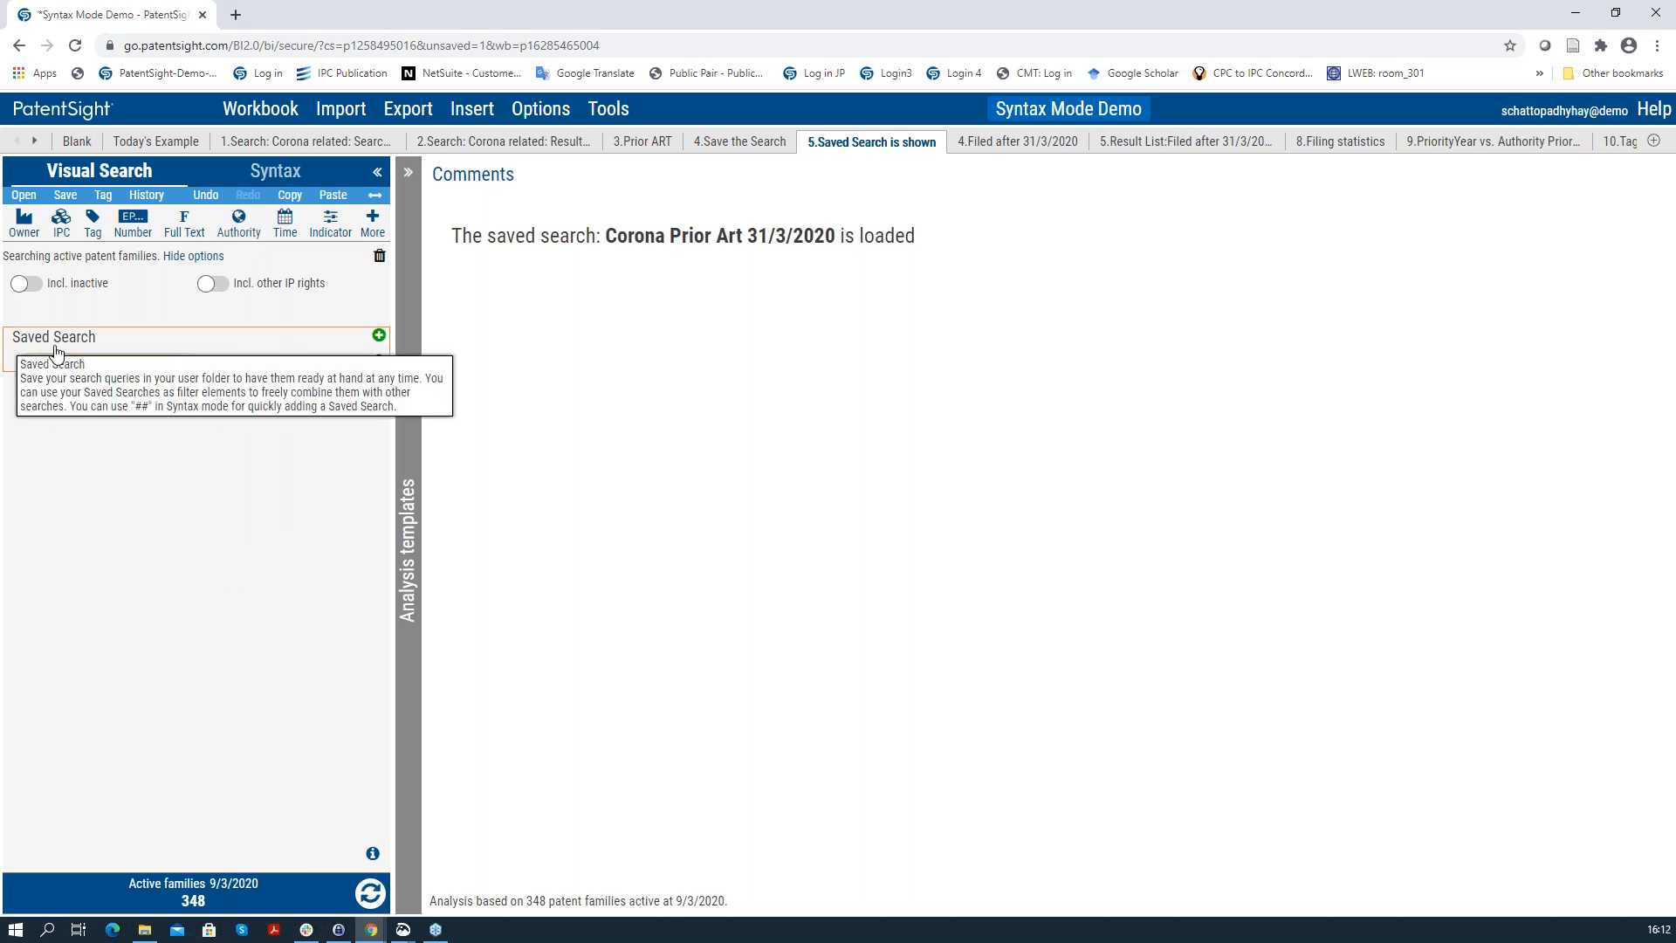
pyautogui.click(22, 195)
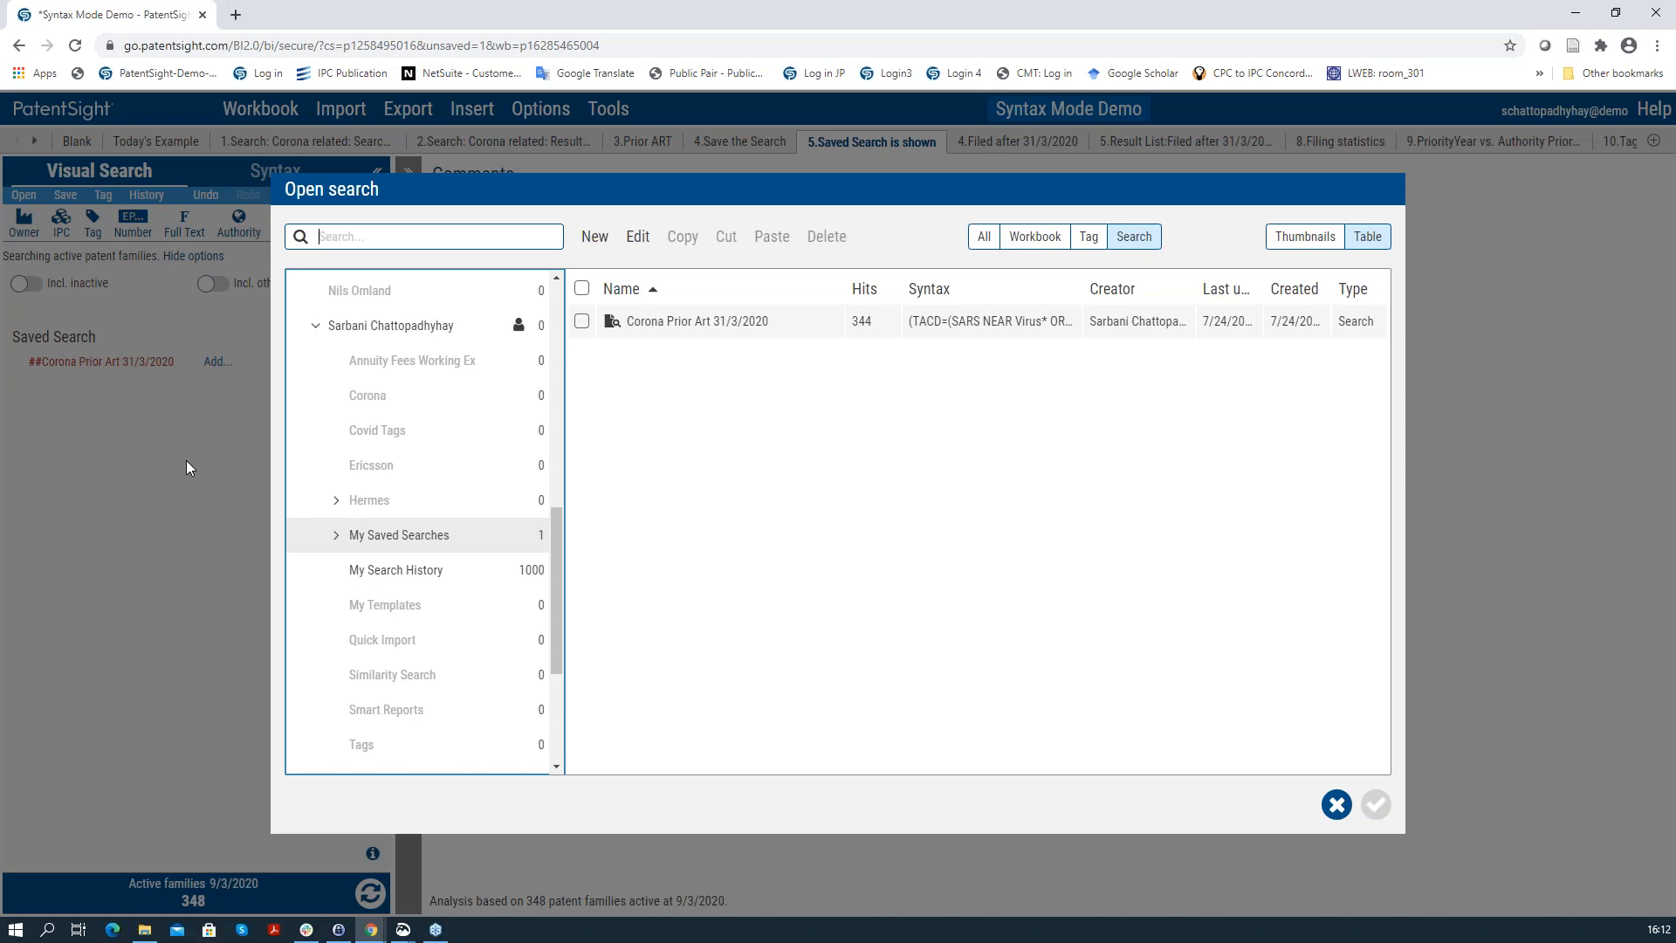
pyautogui.click(1336, 805)
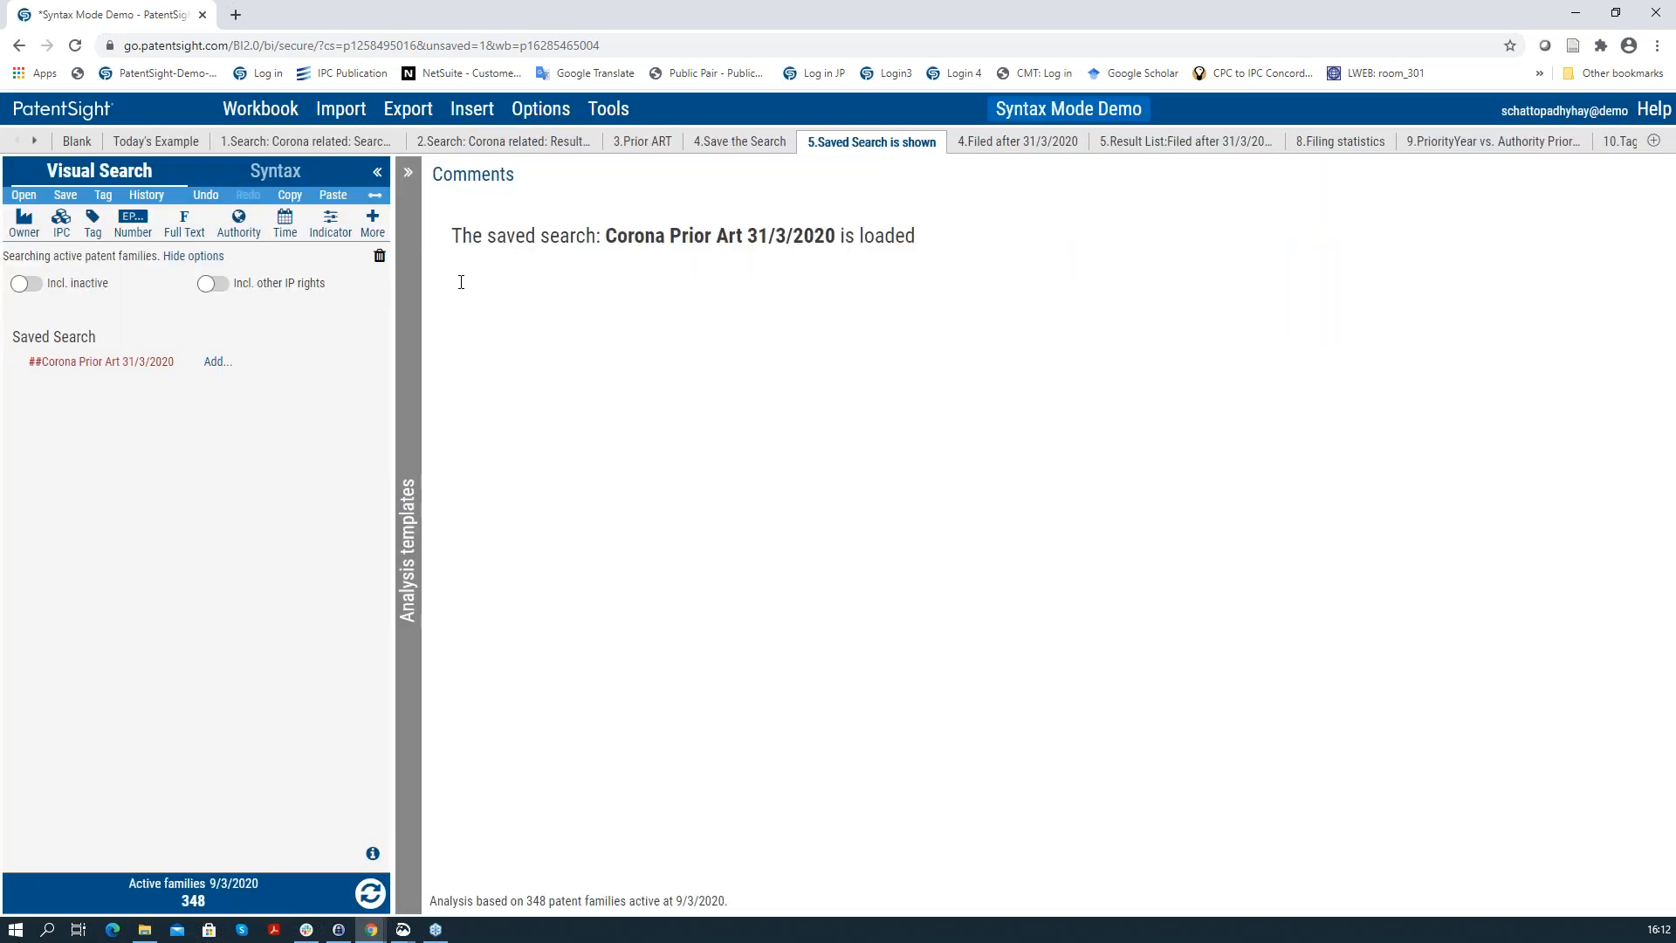
pyautogui.click(372, 223)
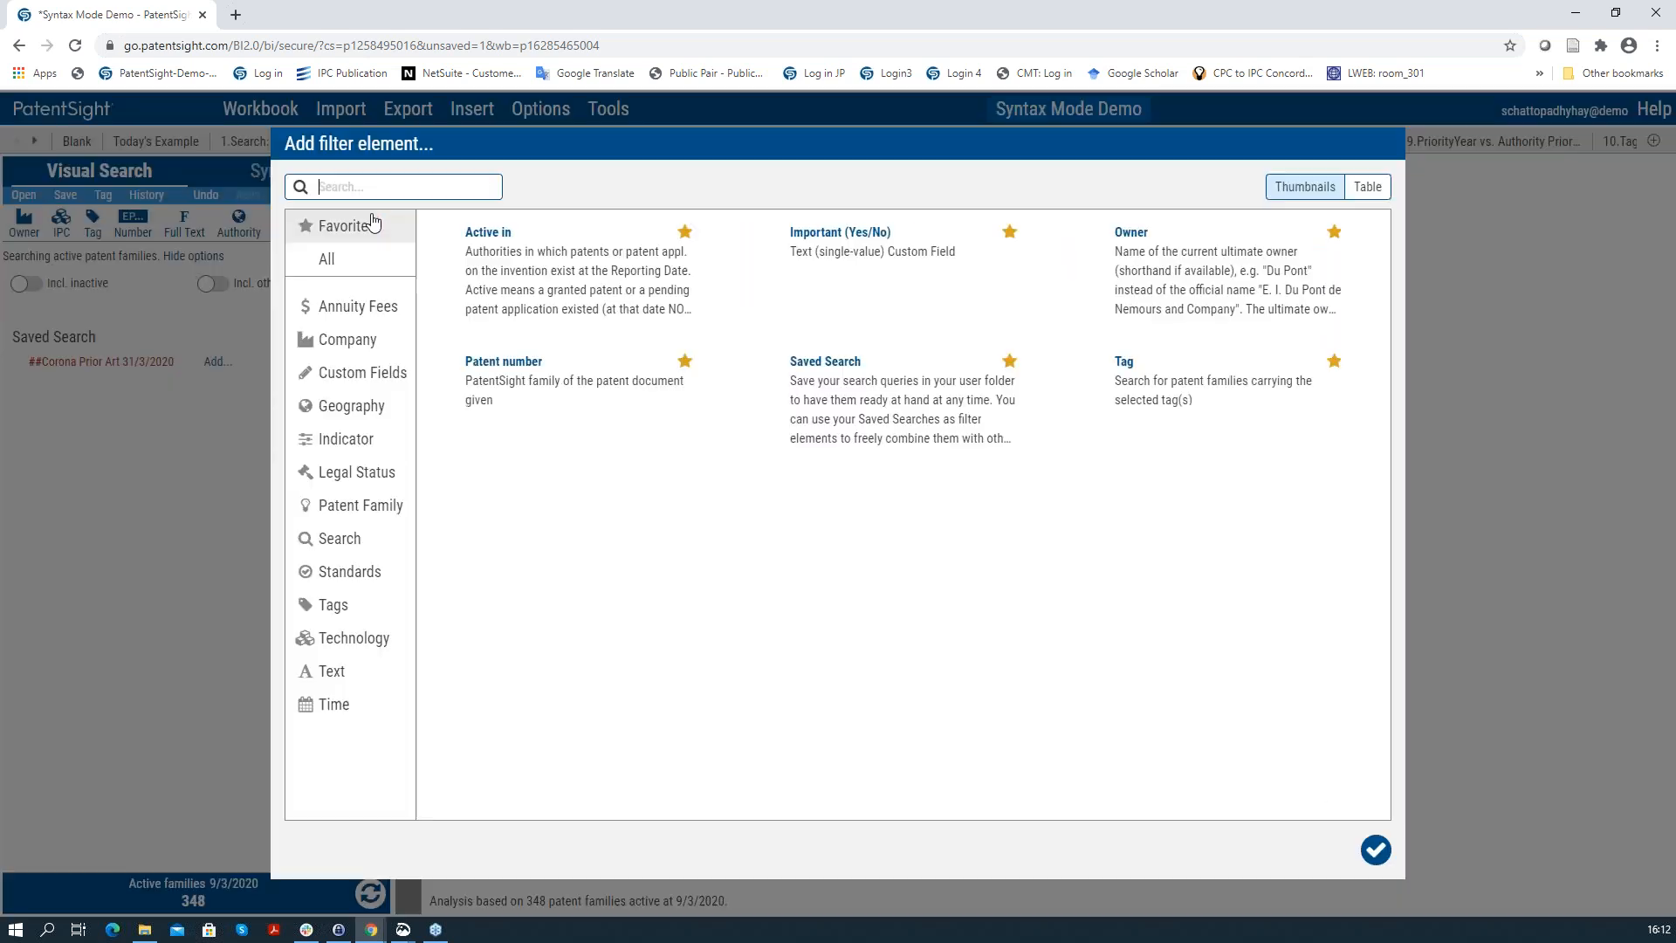
pyautogui.click(888, 402)
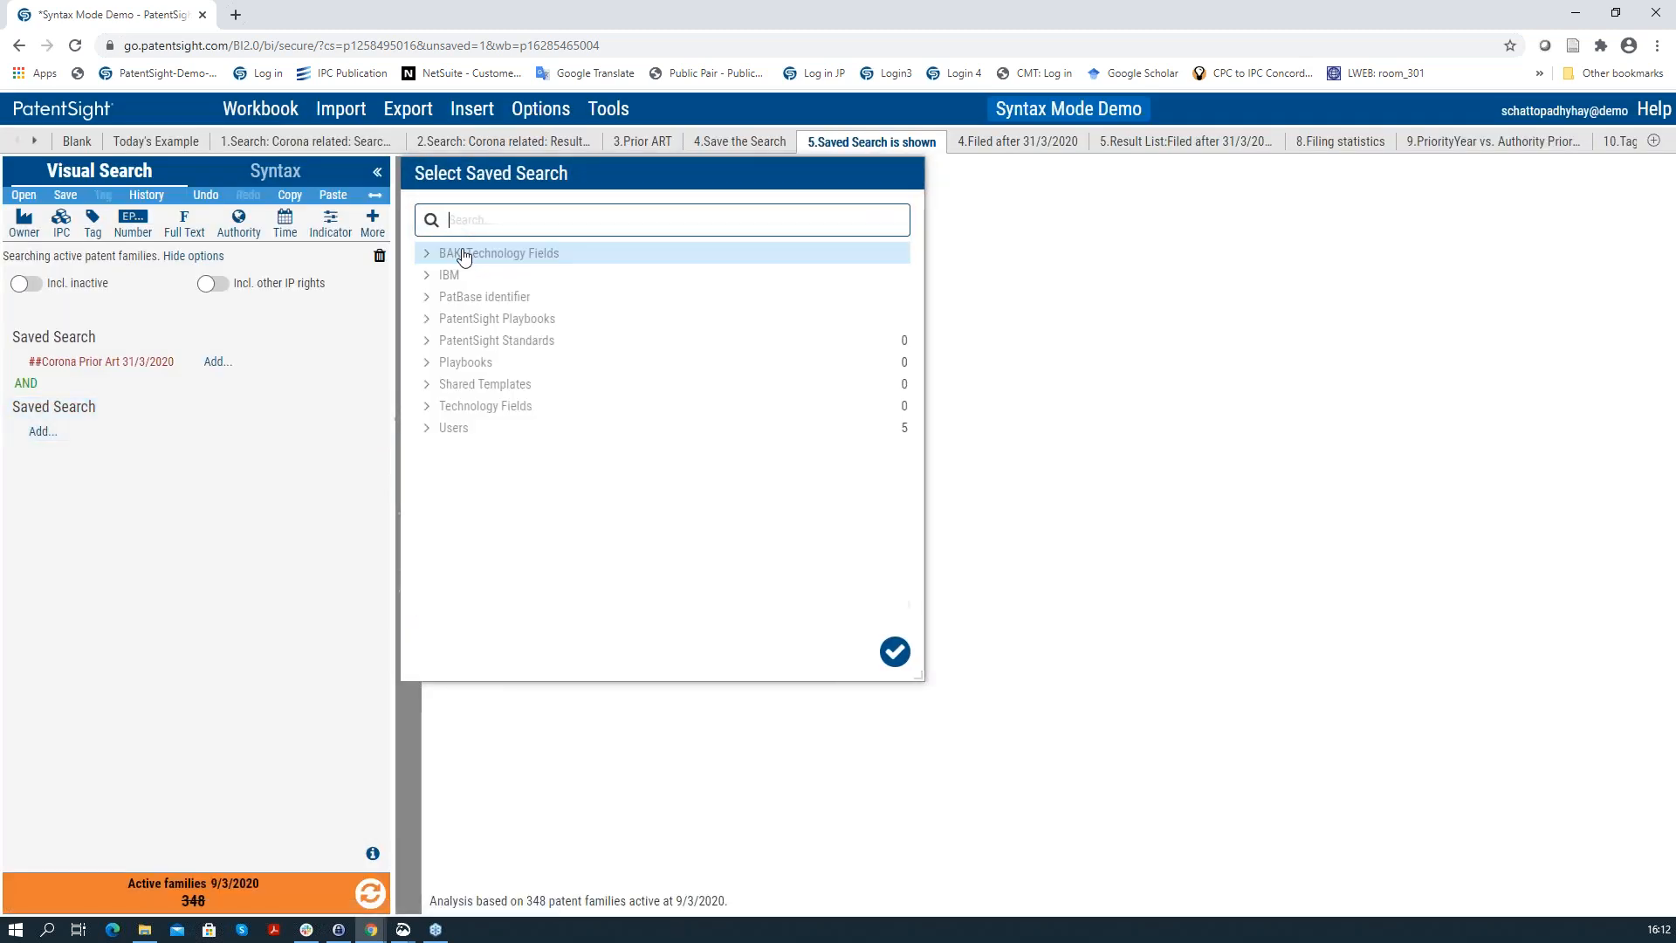
pyautogui.click(895, 655)
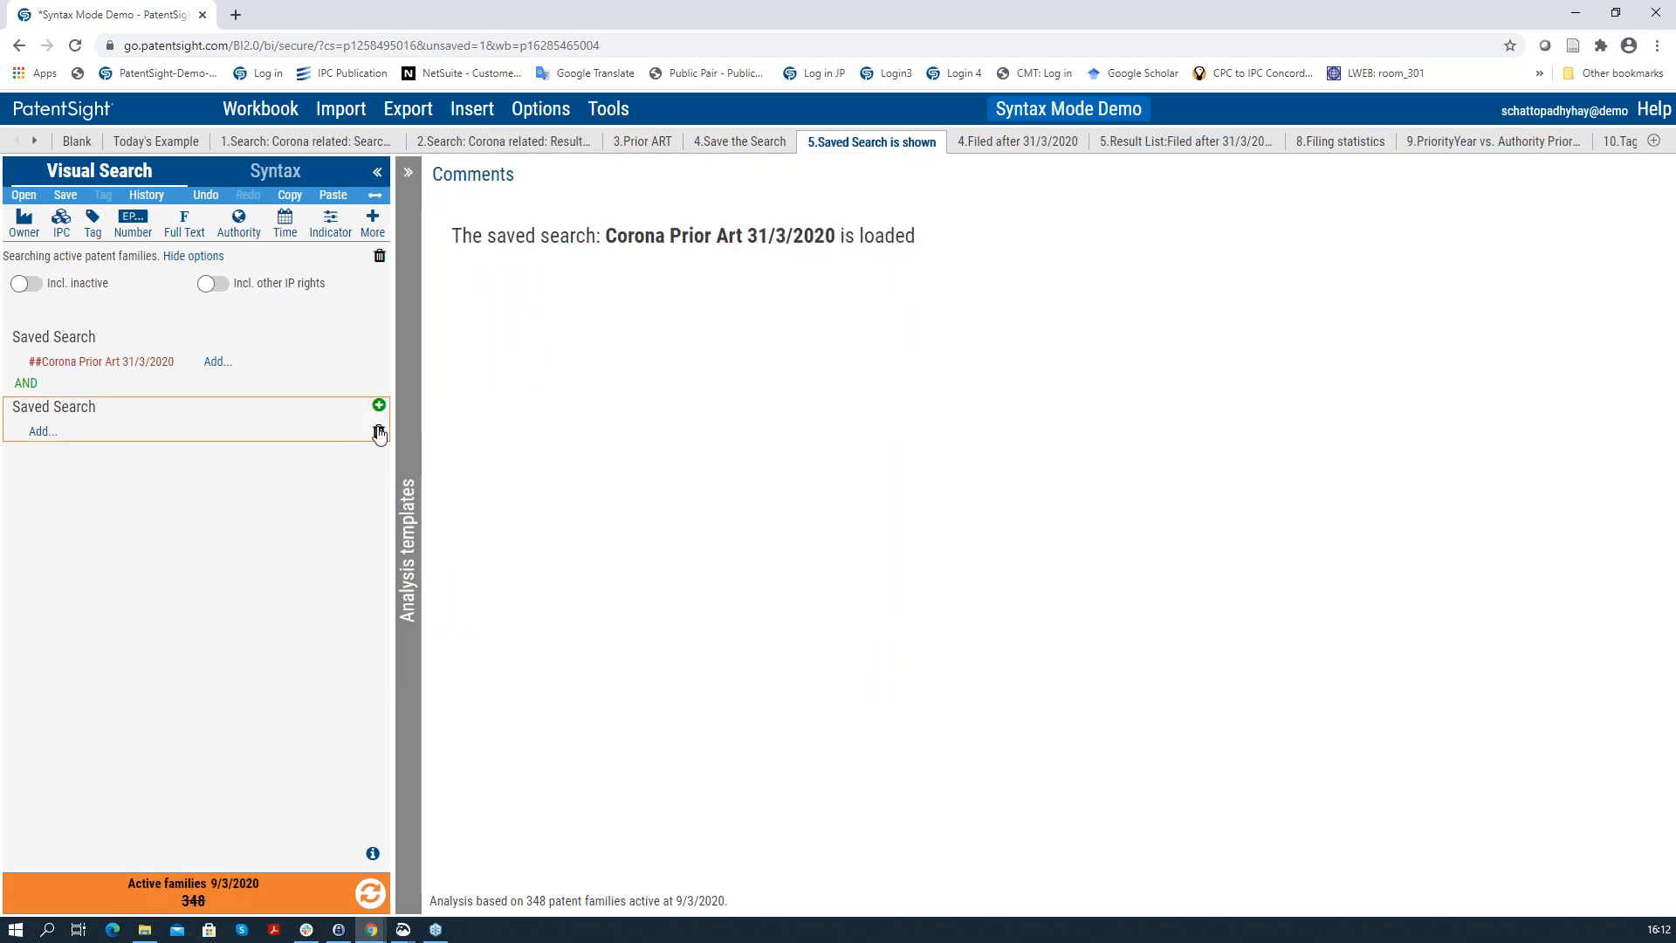
pyautogui.click(378, 433)
pyautogui.click(369, 893)
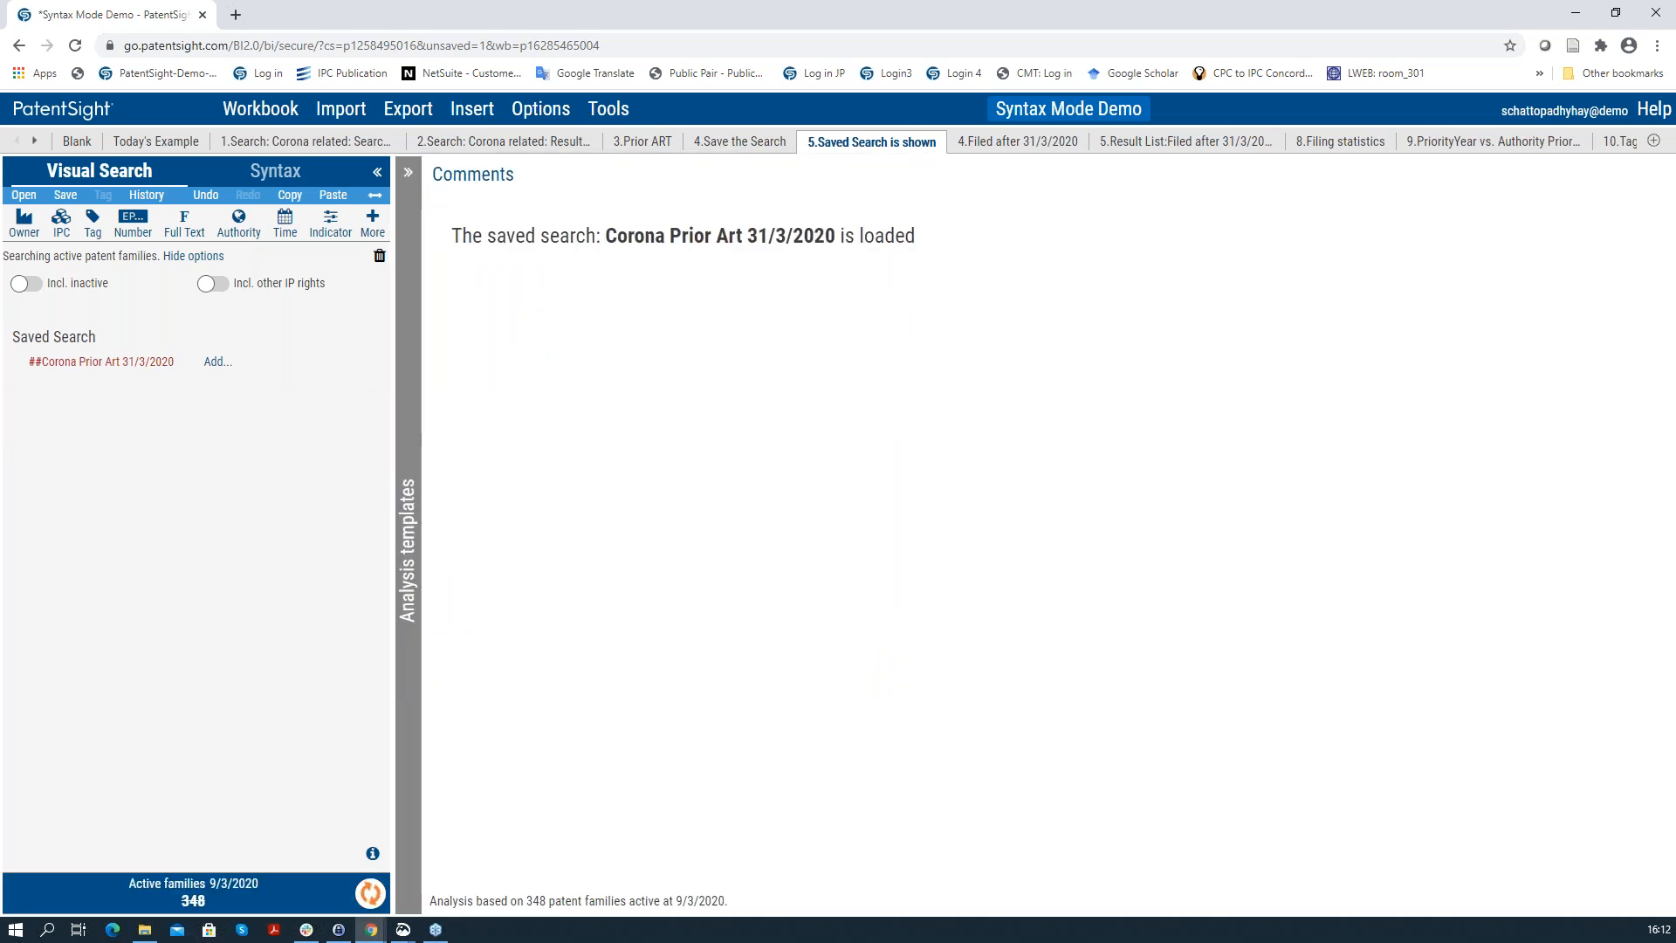
# Step: Go via the '4.Filed after 31/3/2020' sheet to its result list of 6 active families
pyautogui.click(1000, 143)
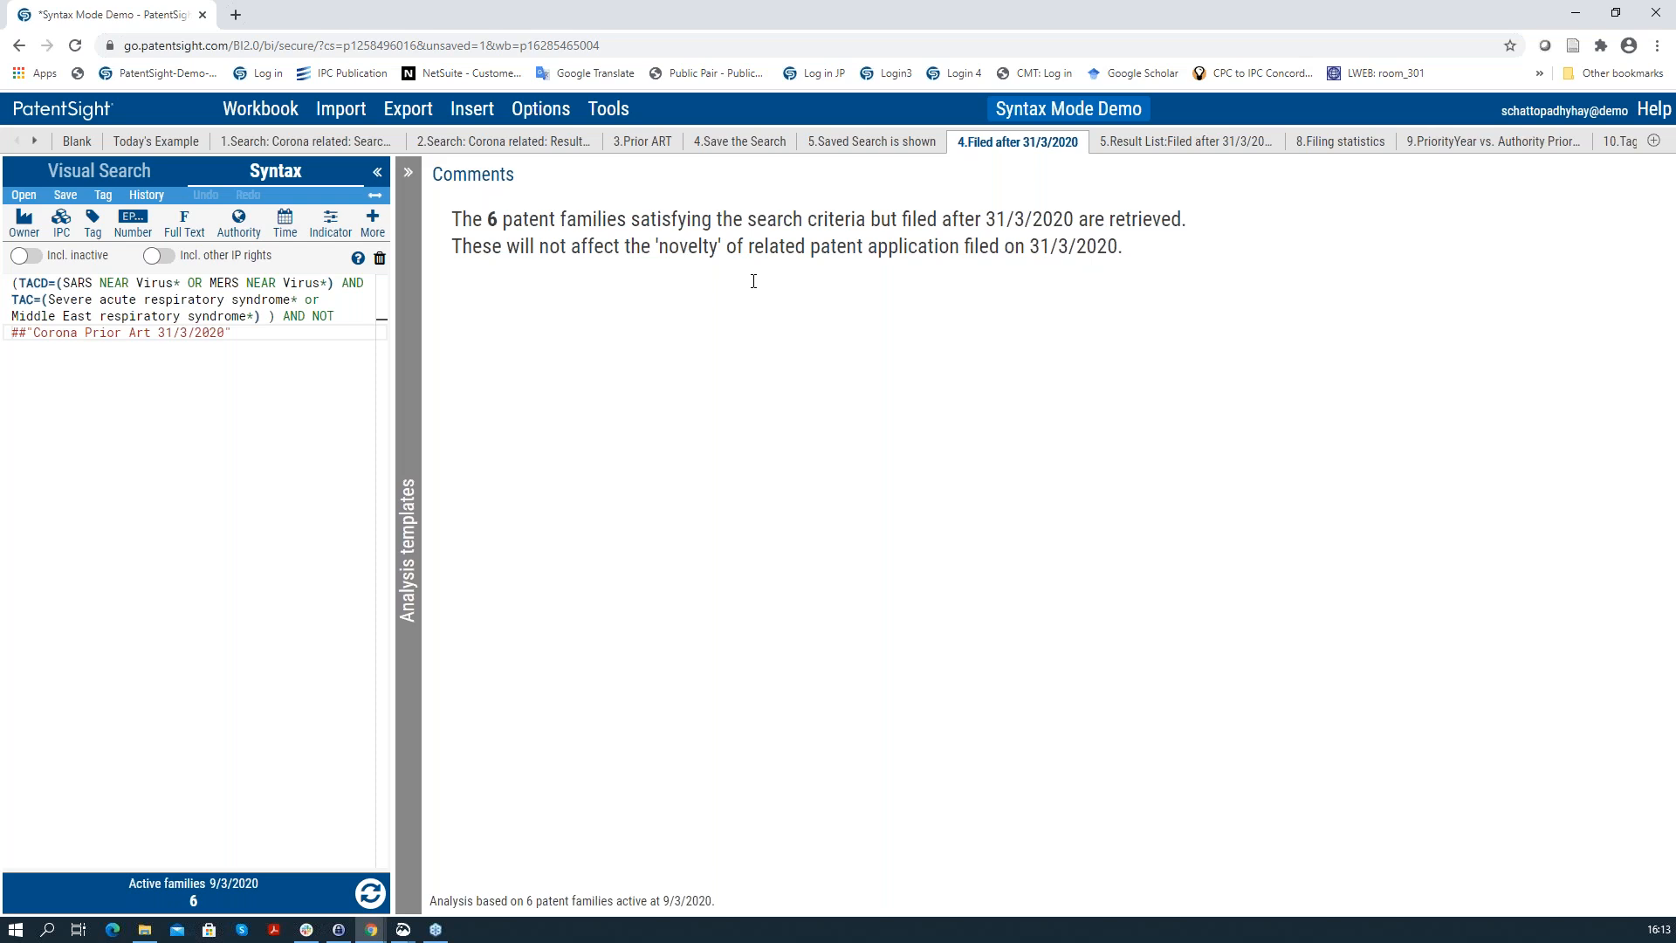
pyautogui.click(1138, 144)
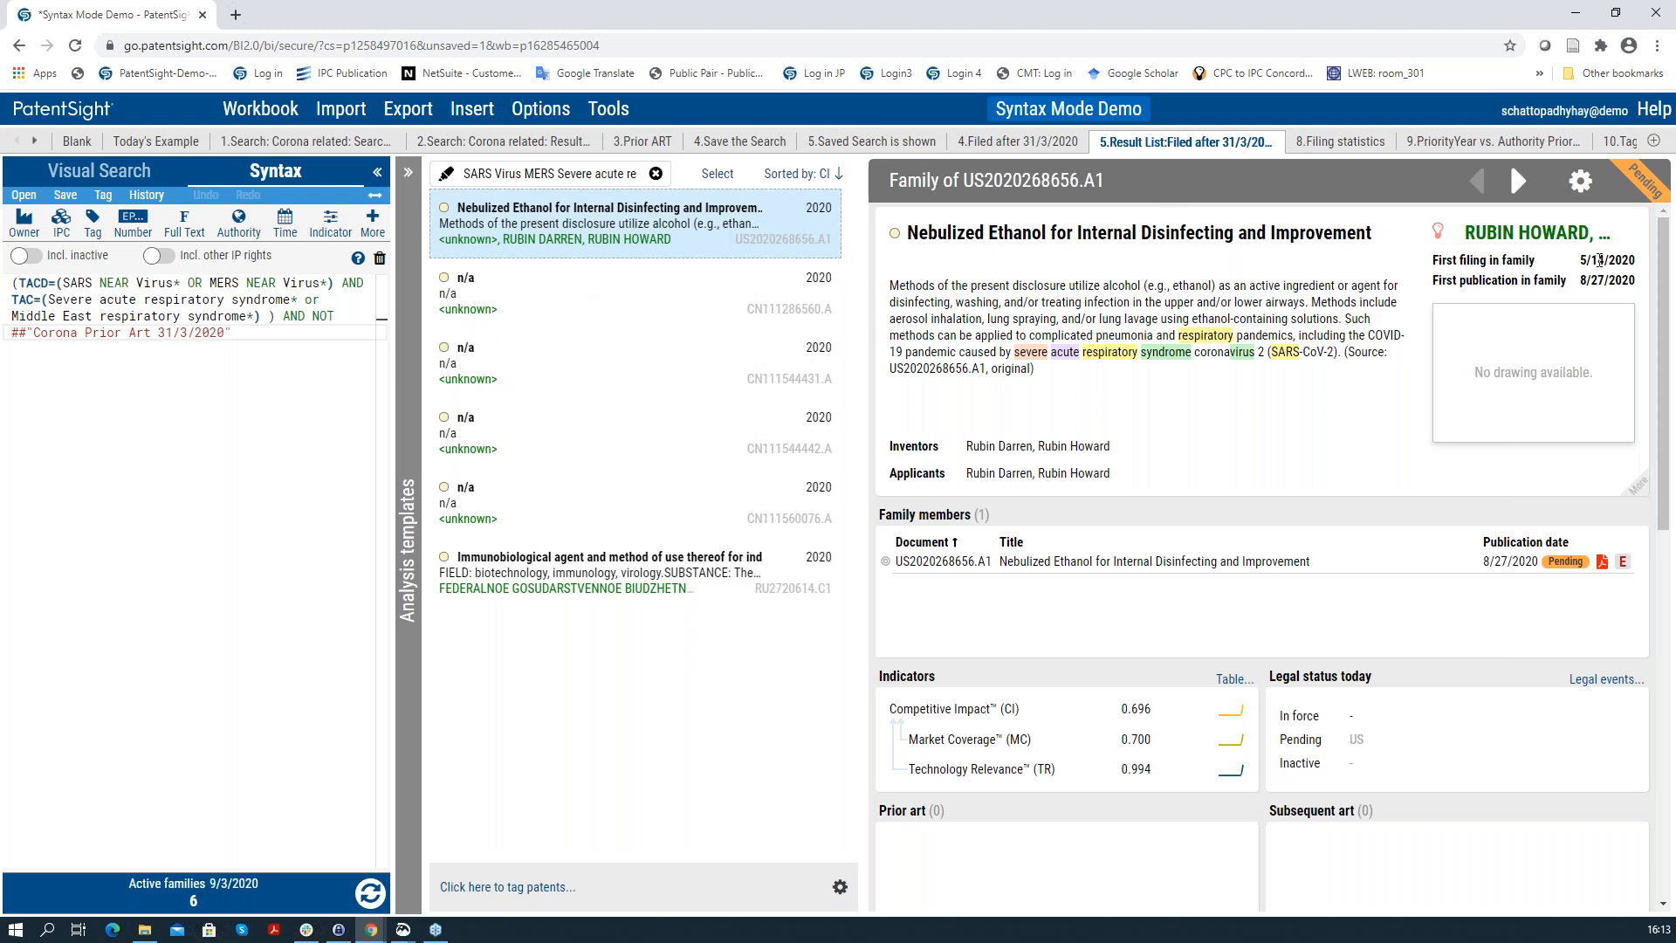
# Step: Review families CN111544431.A, CN111544442.A, CN111560076.A and RU2720614.C1, then open '8.Filing statistics'
pyautogui.click(692, 304)
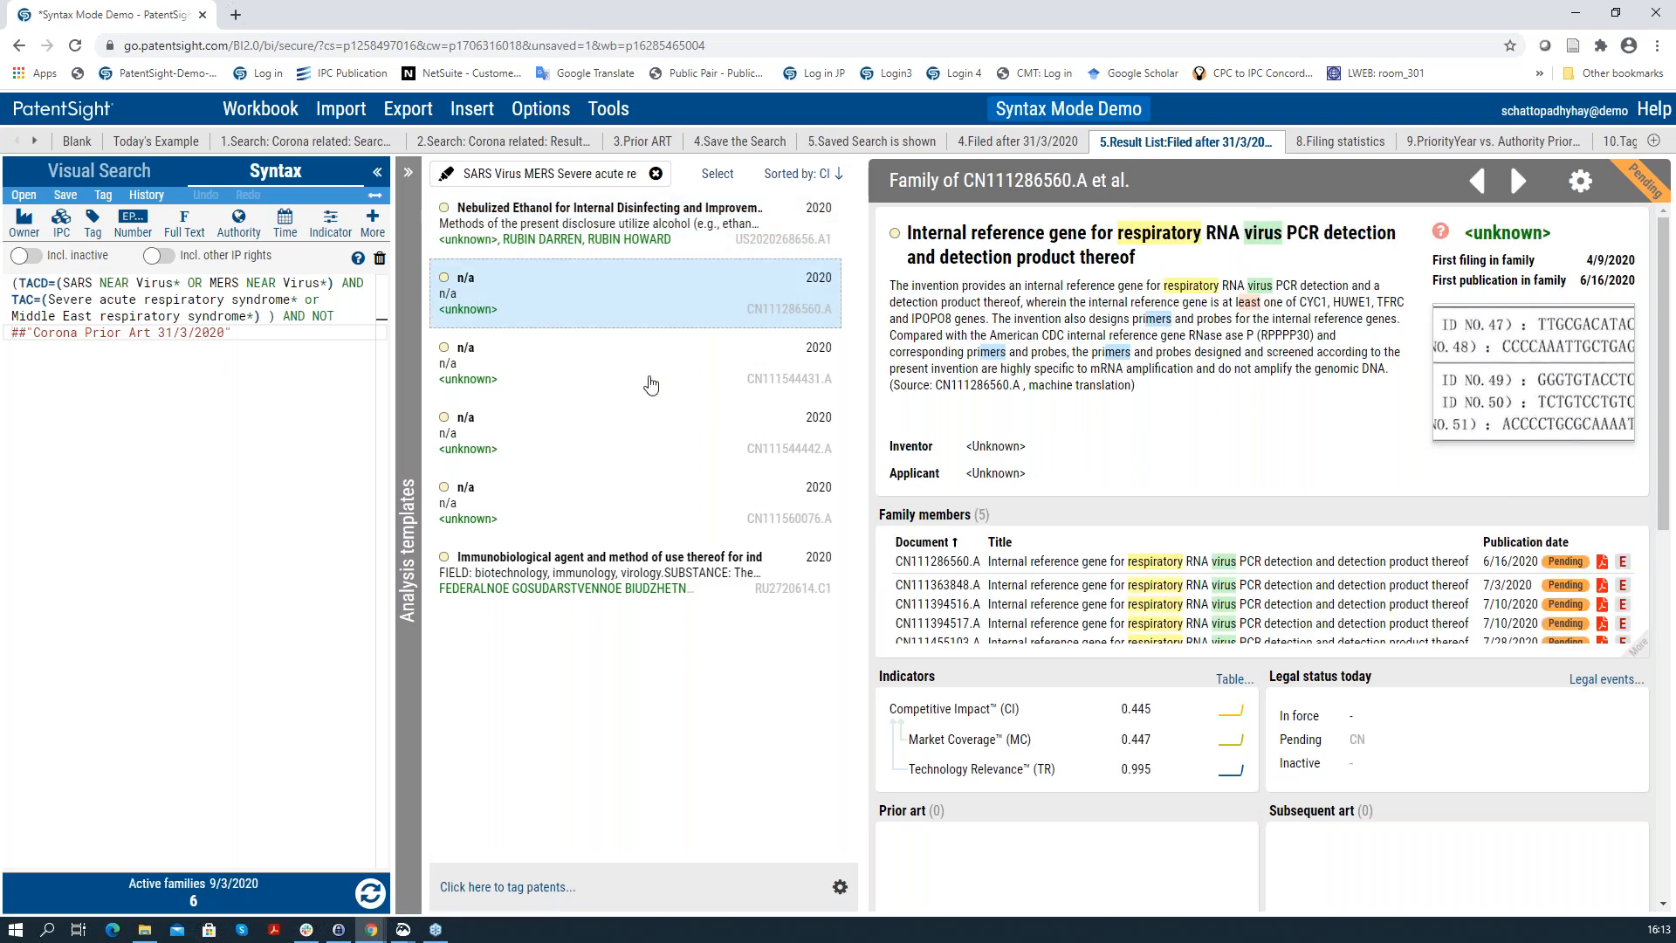
pyautogui.click(653, 366)
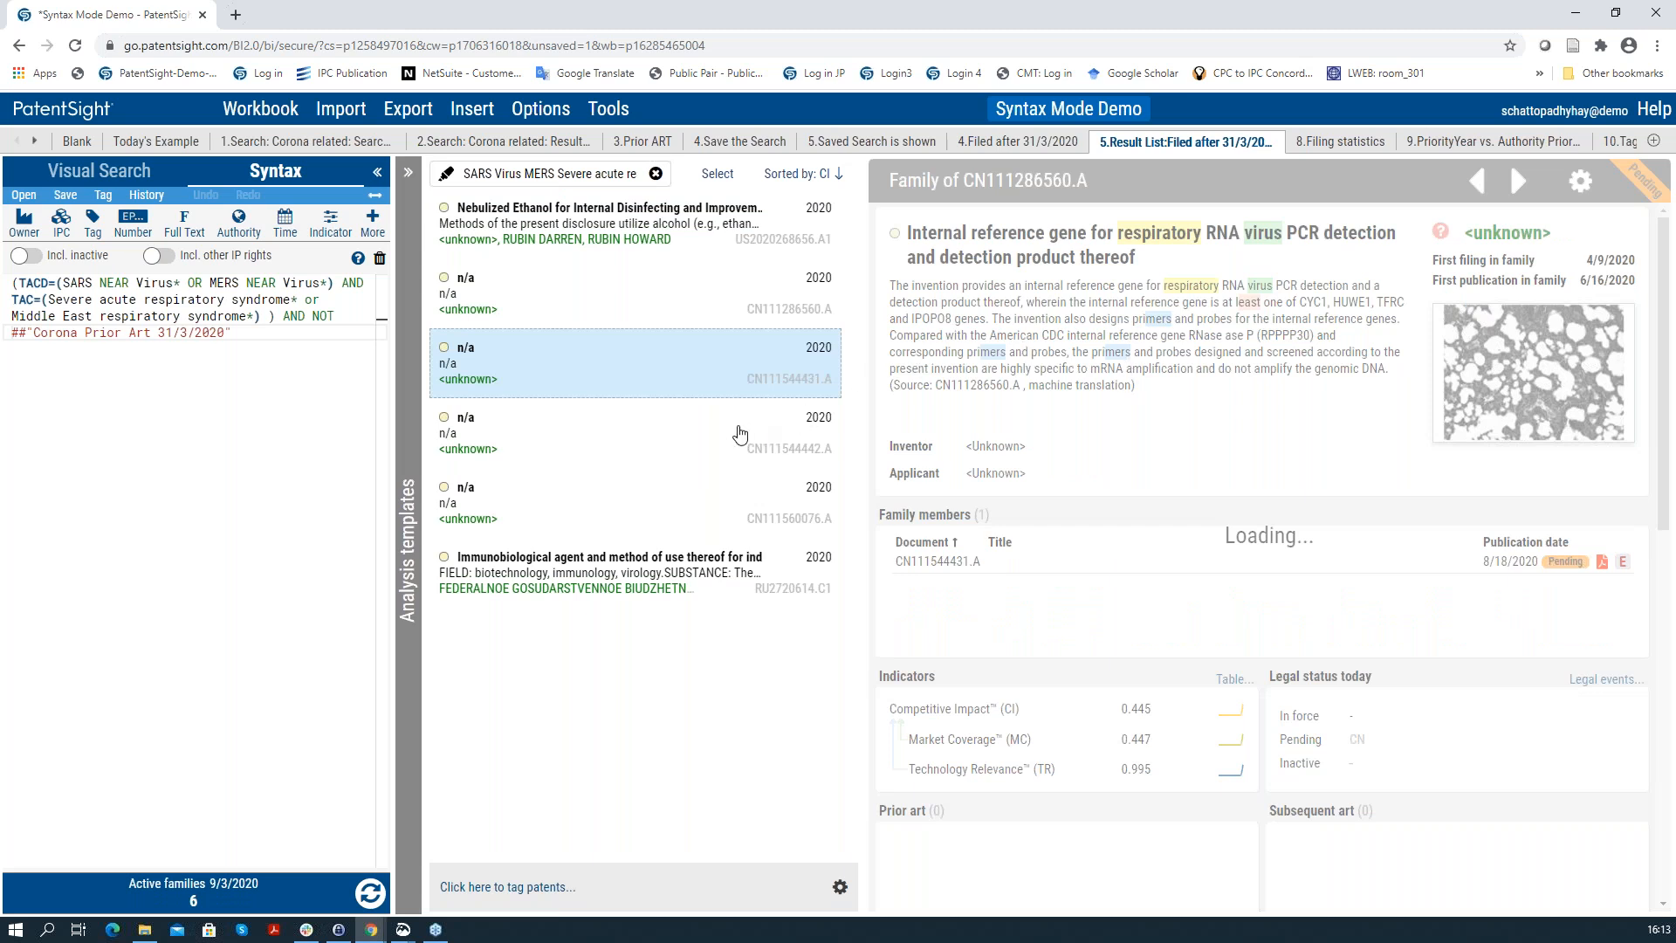
pyautogui.click(726, 430)
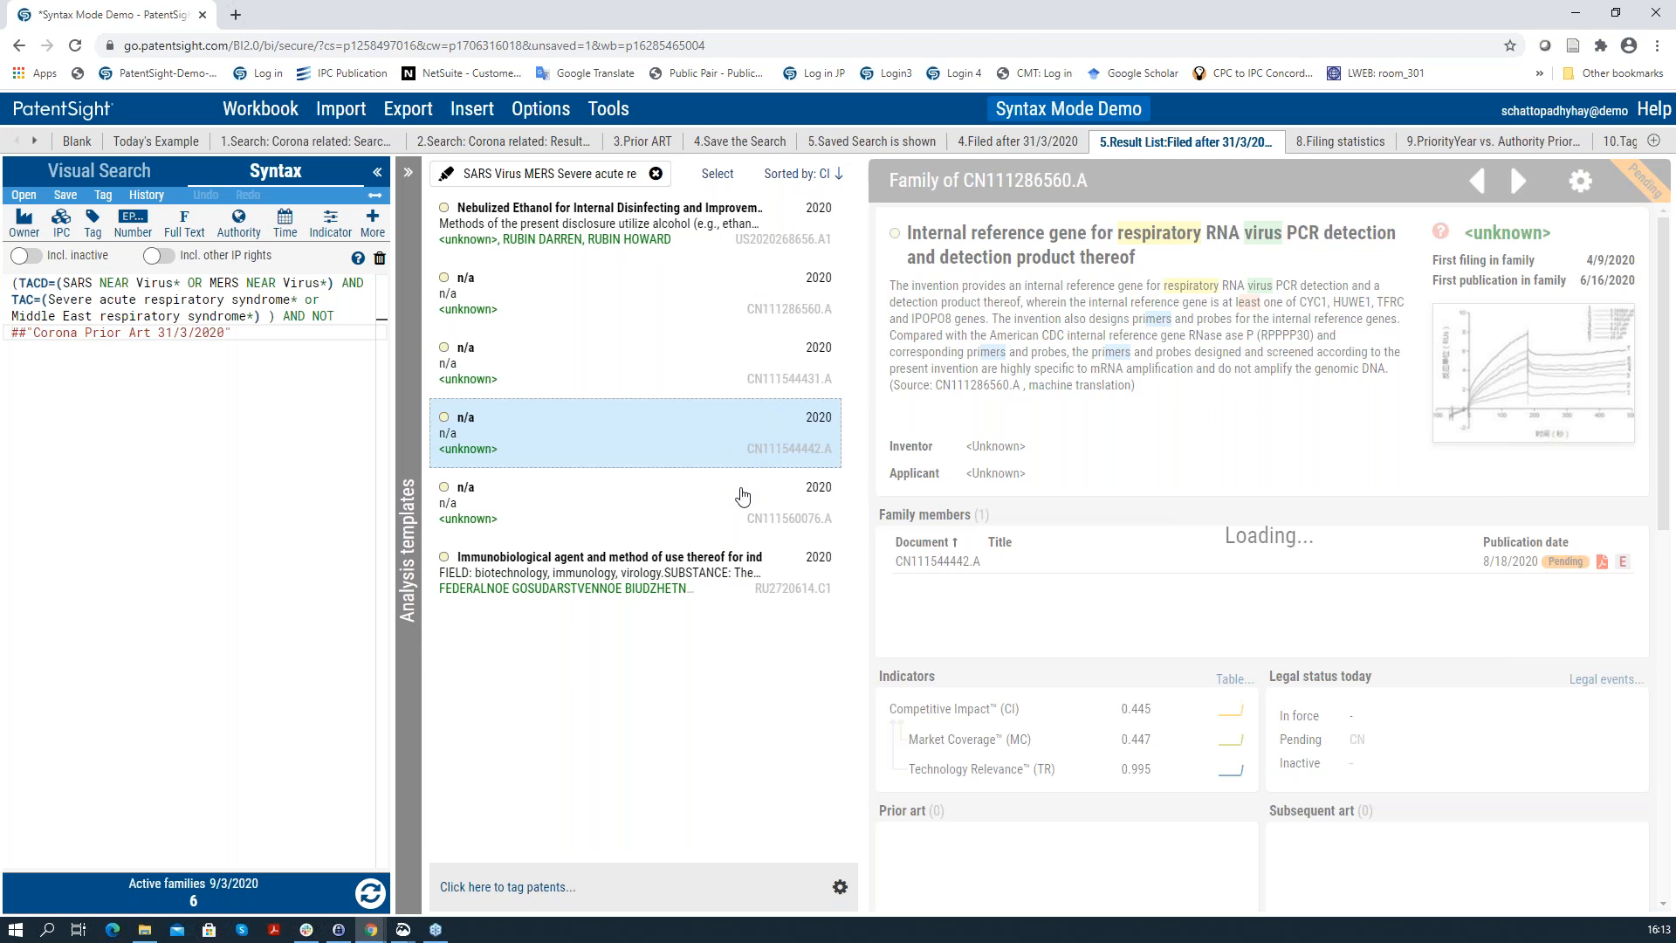
pyautogui.click(738, 498)
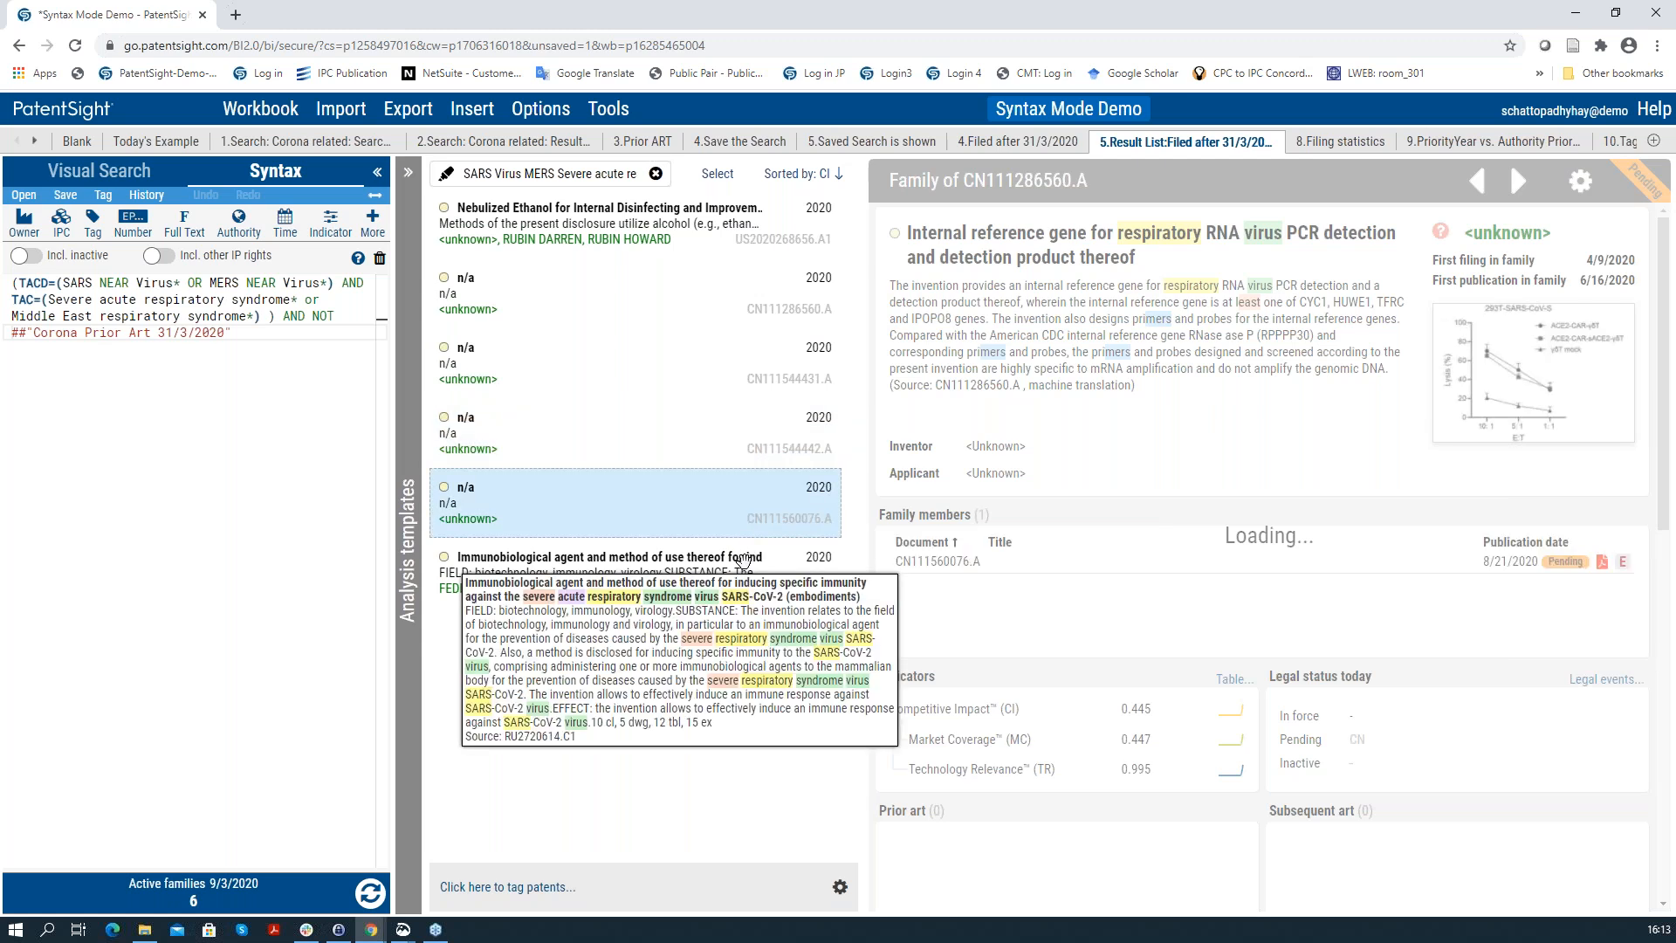
pyautogui.click(743, 560)
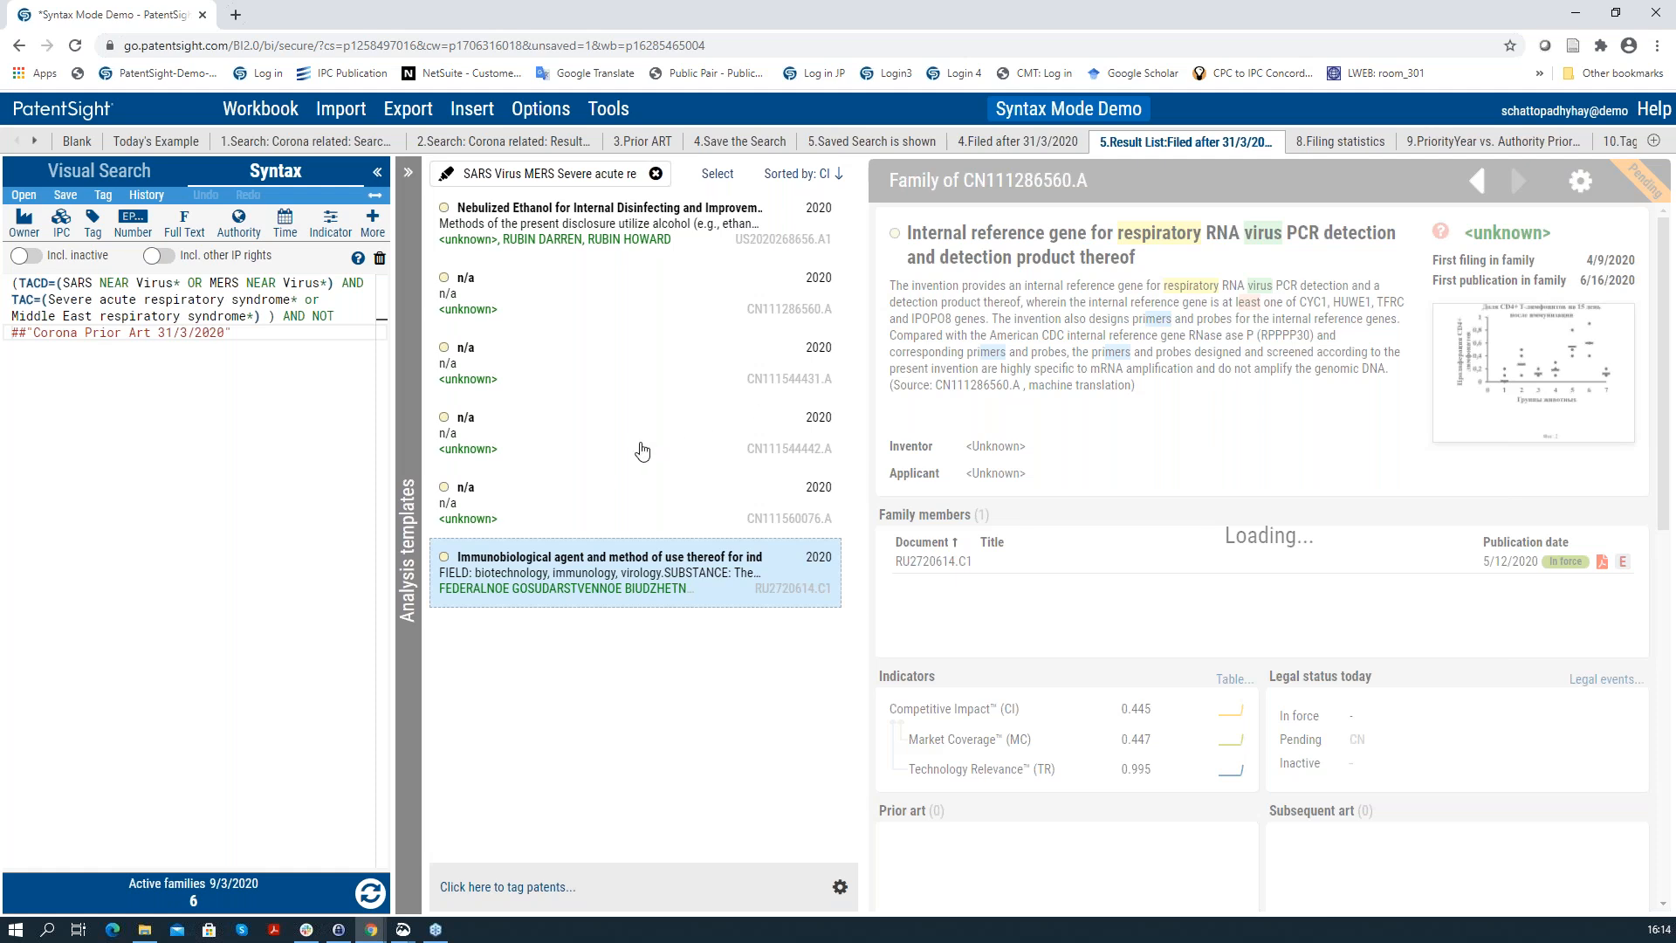
pyautogui.click(1345, 143)
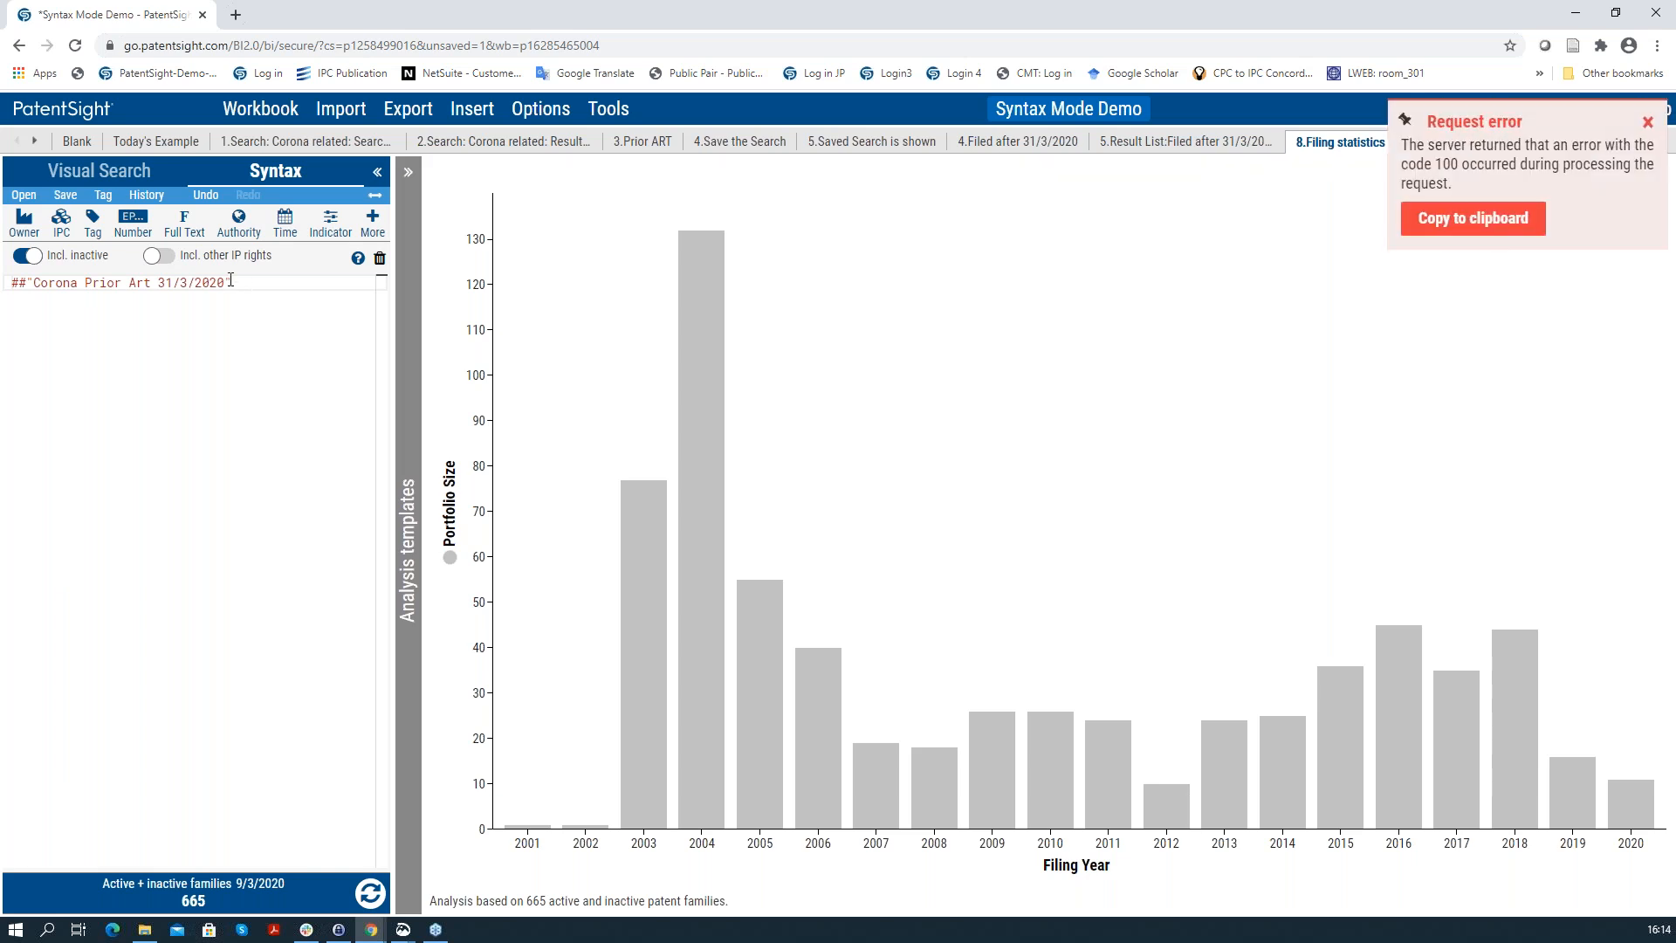
# Step: Close the Request error to reveal the filing-year chart peaking near 132 families in 2004
pyautogui.click(1650, 122)
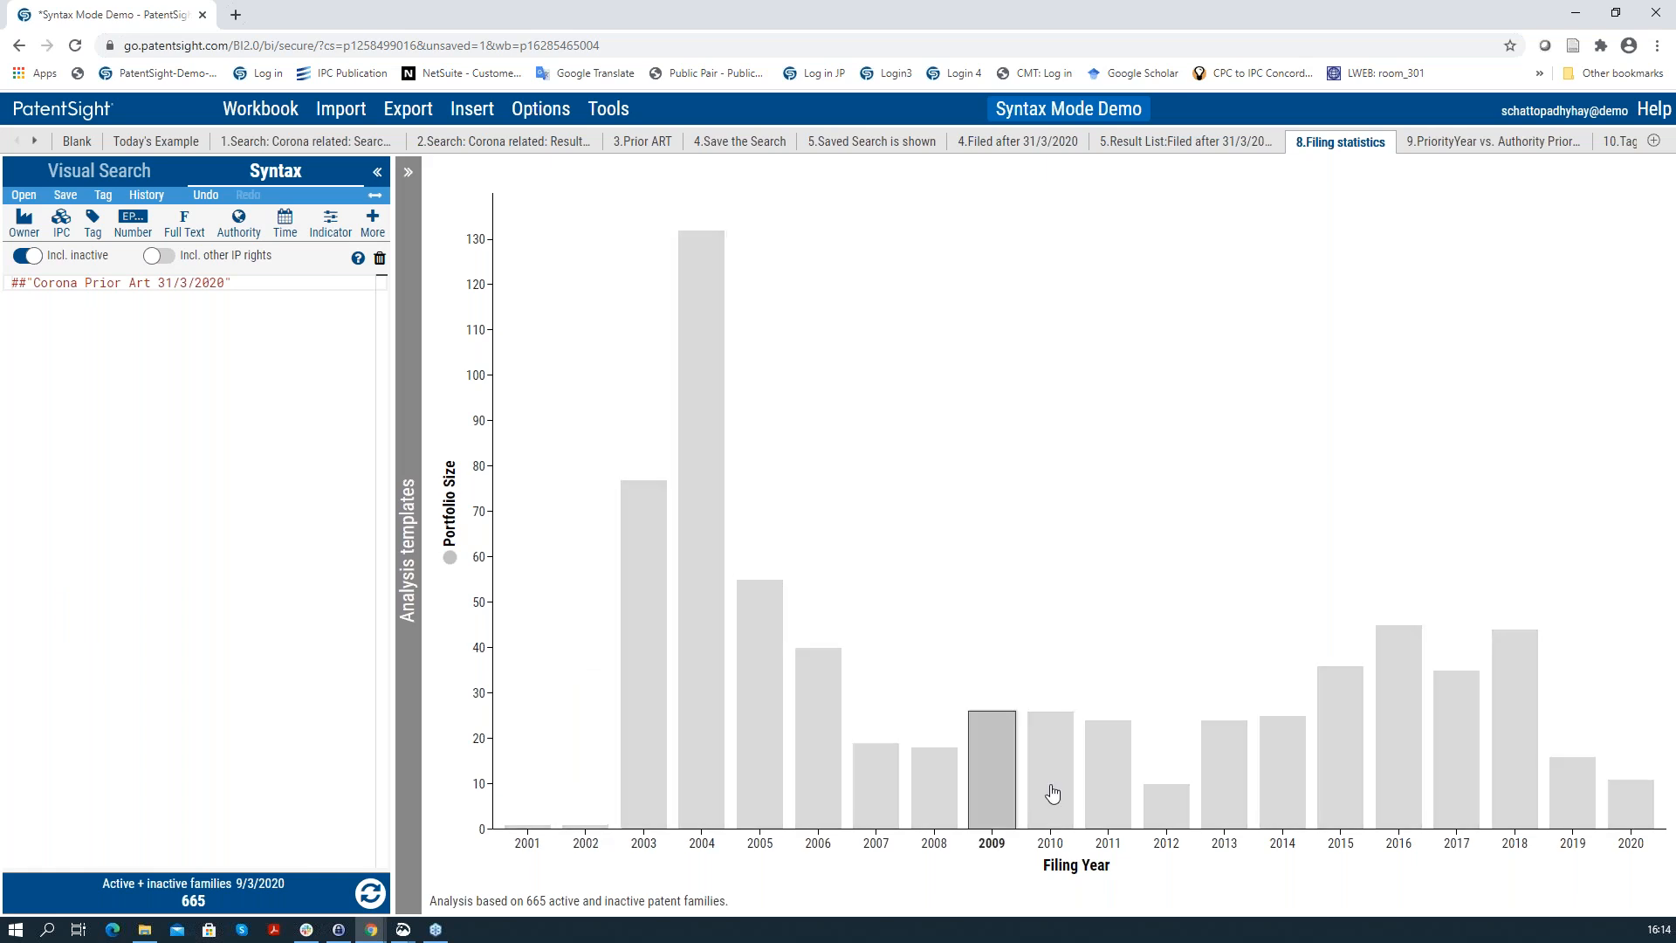
pyautogui.moveTo(1181, 812)
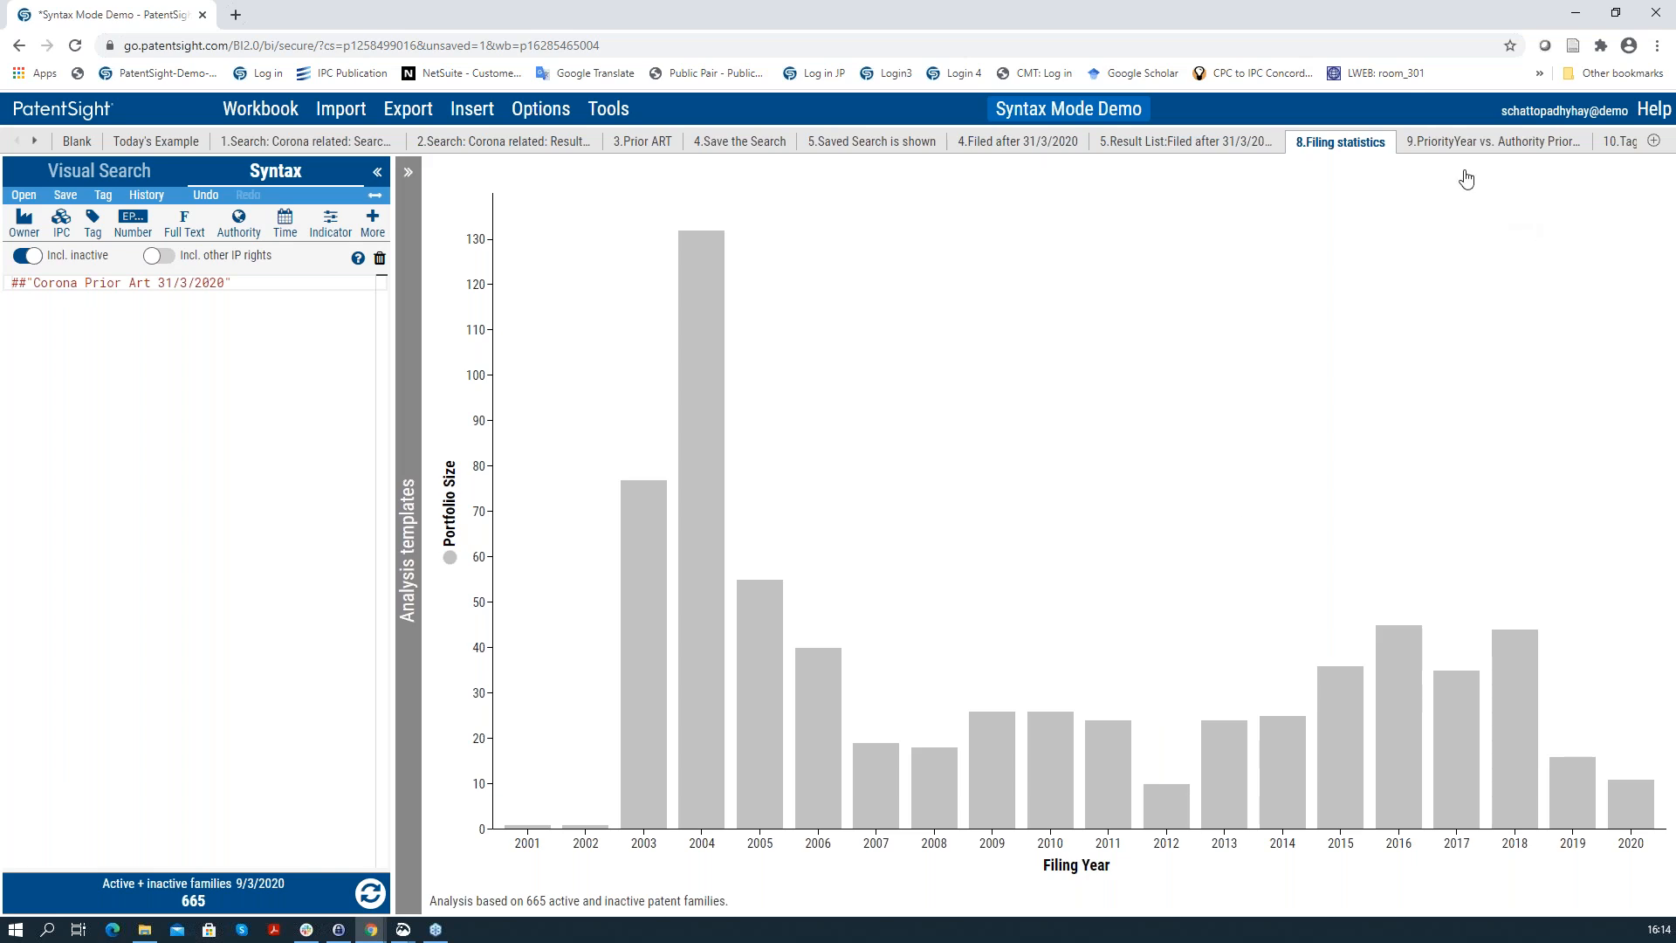
# Step: Inspect the '9.PriorityYear vs. Authority Priority' bubble chart, then open the '10.Tagging and Search' sheet
pyautogui.click(1440, 143)
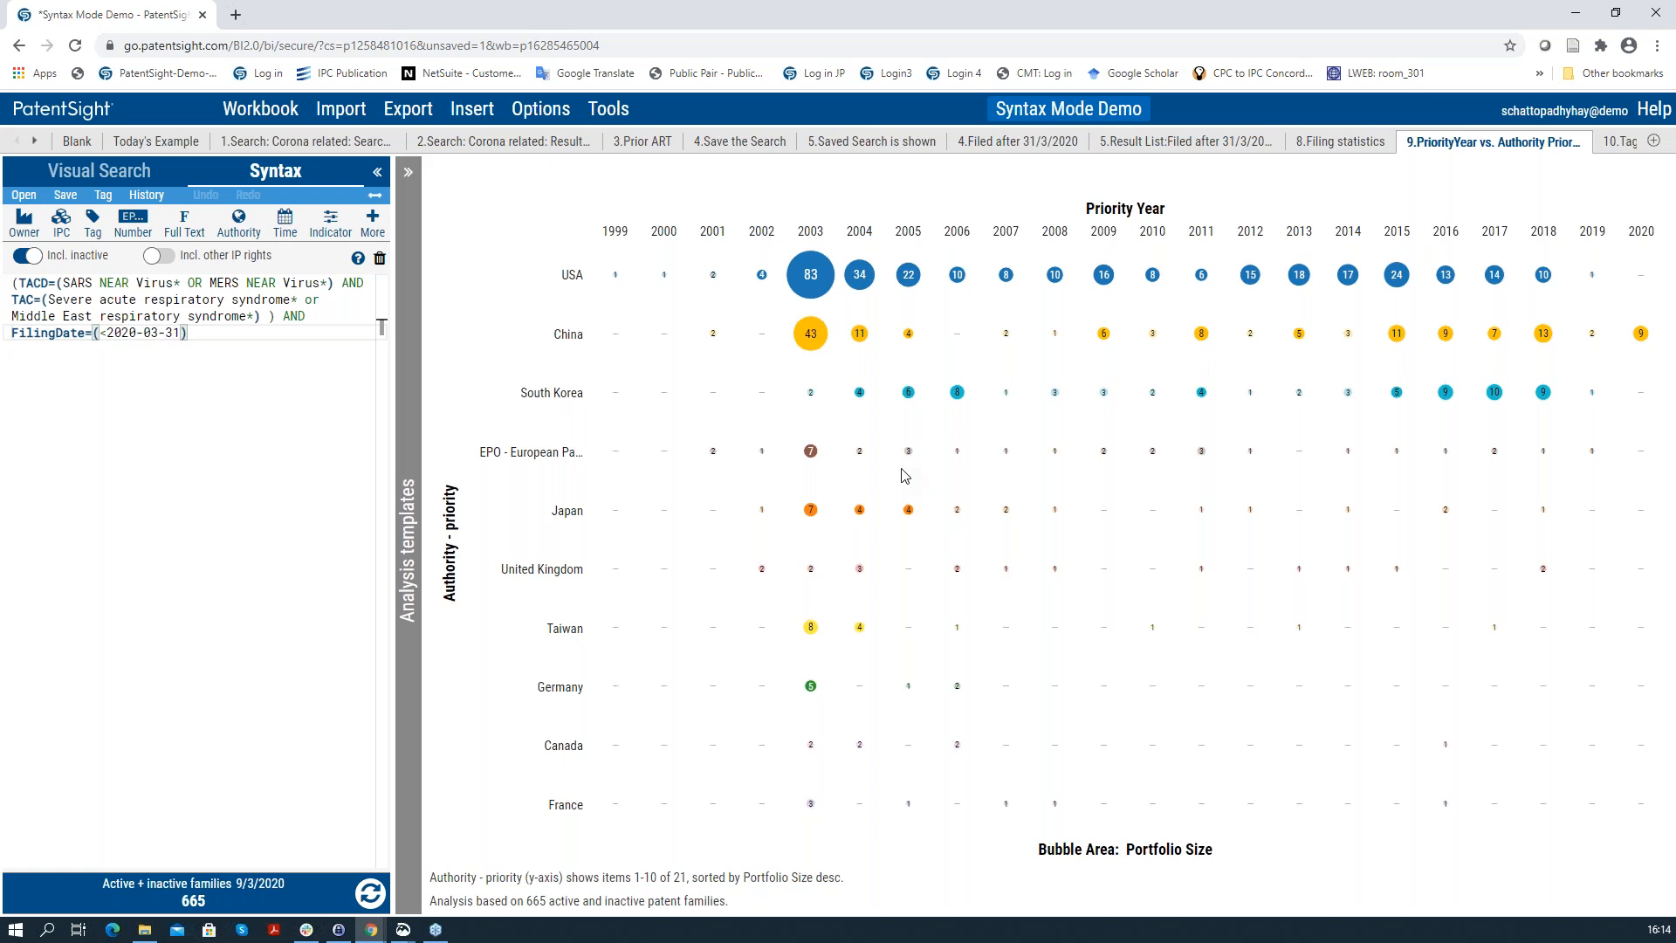
pyautogui.moveTo(814, 328)
pyautogui.click(39, 145)
pyautogui.click(869, 141)
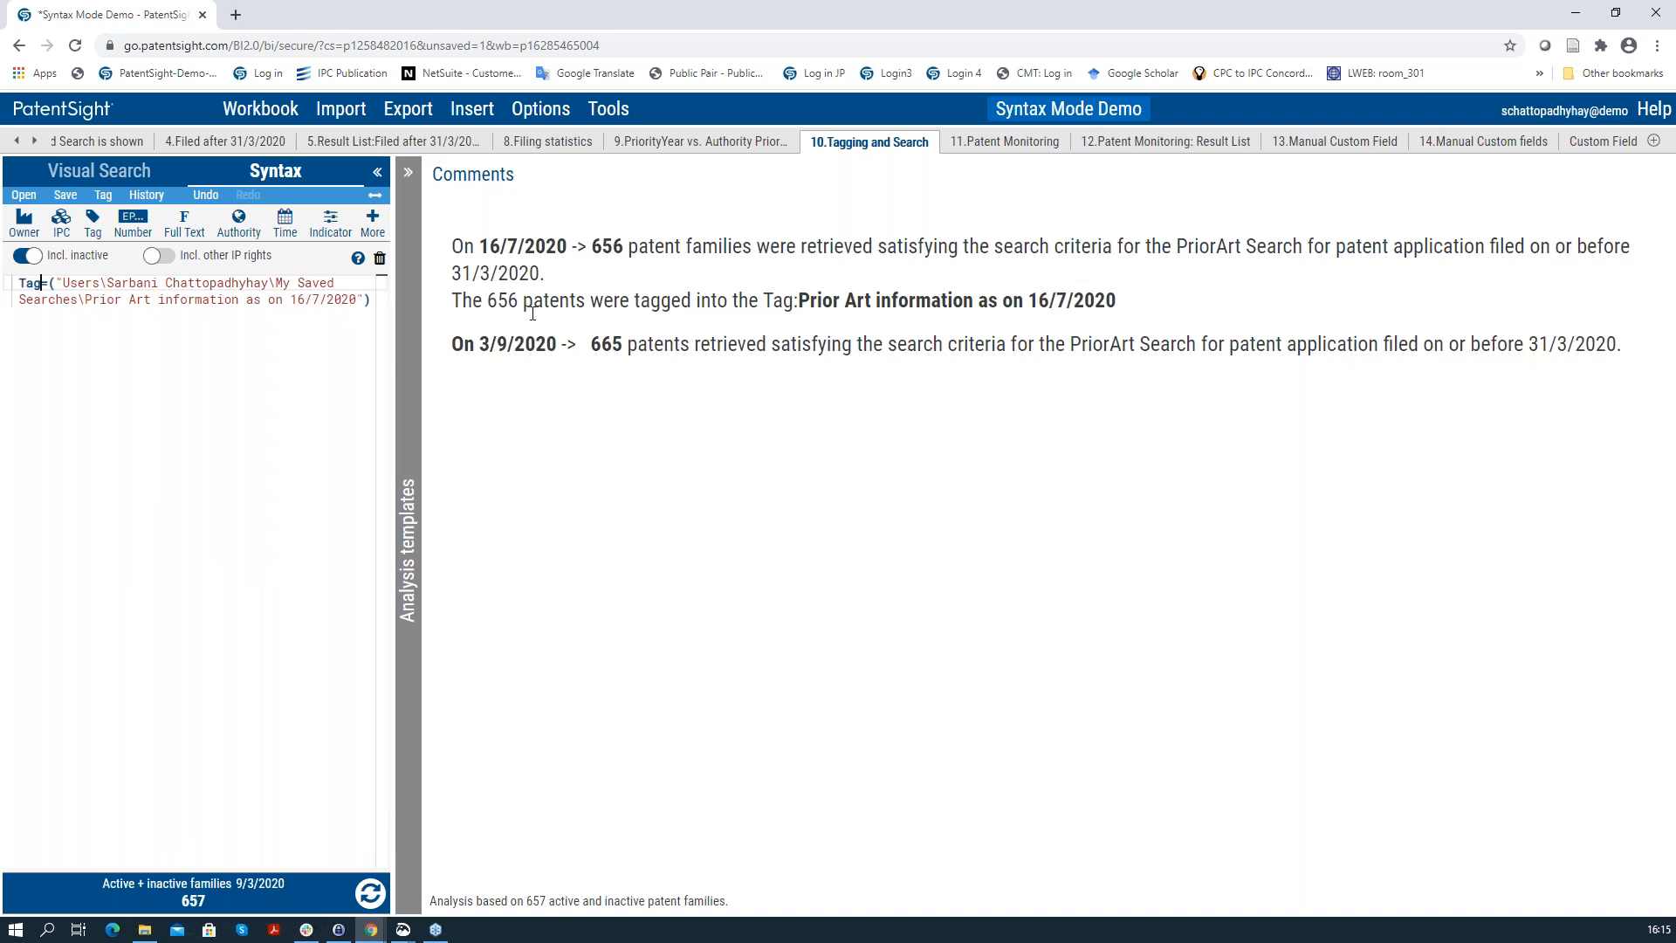
# Step: Show the tag query as a Visual Search Tag filter, then open '11.Patent Monitoring'
pyautogui.click(121, 175)
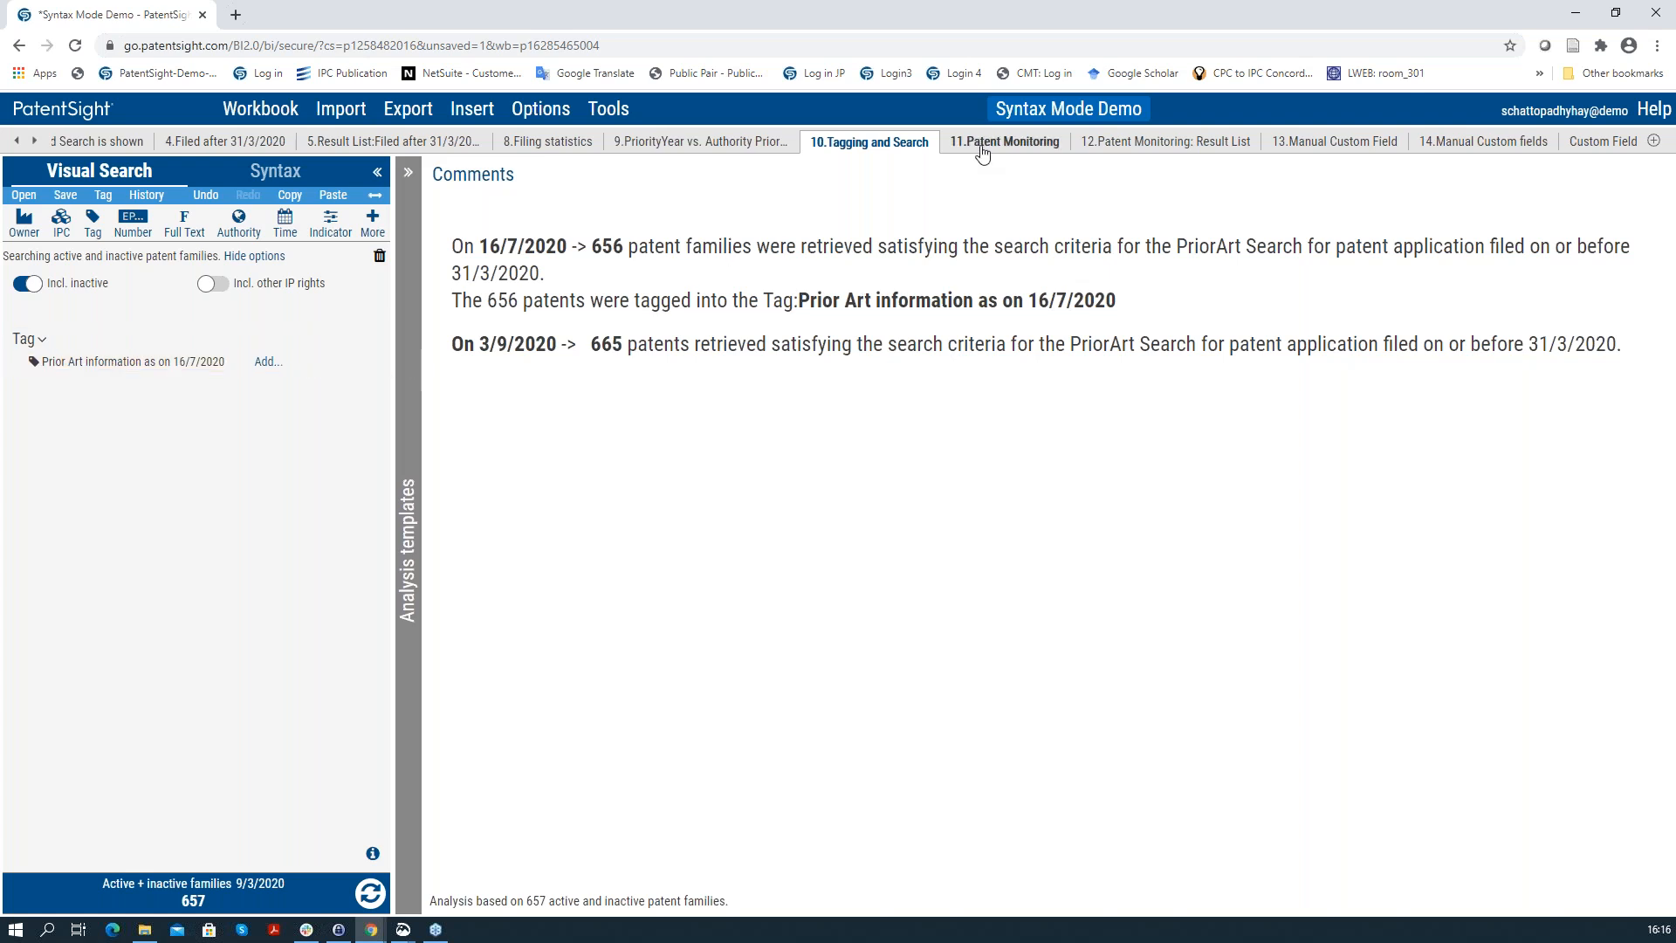
pyautogui.click(980, 144)
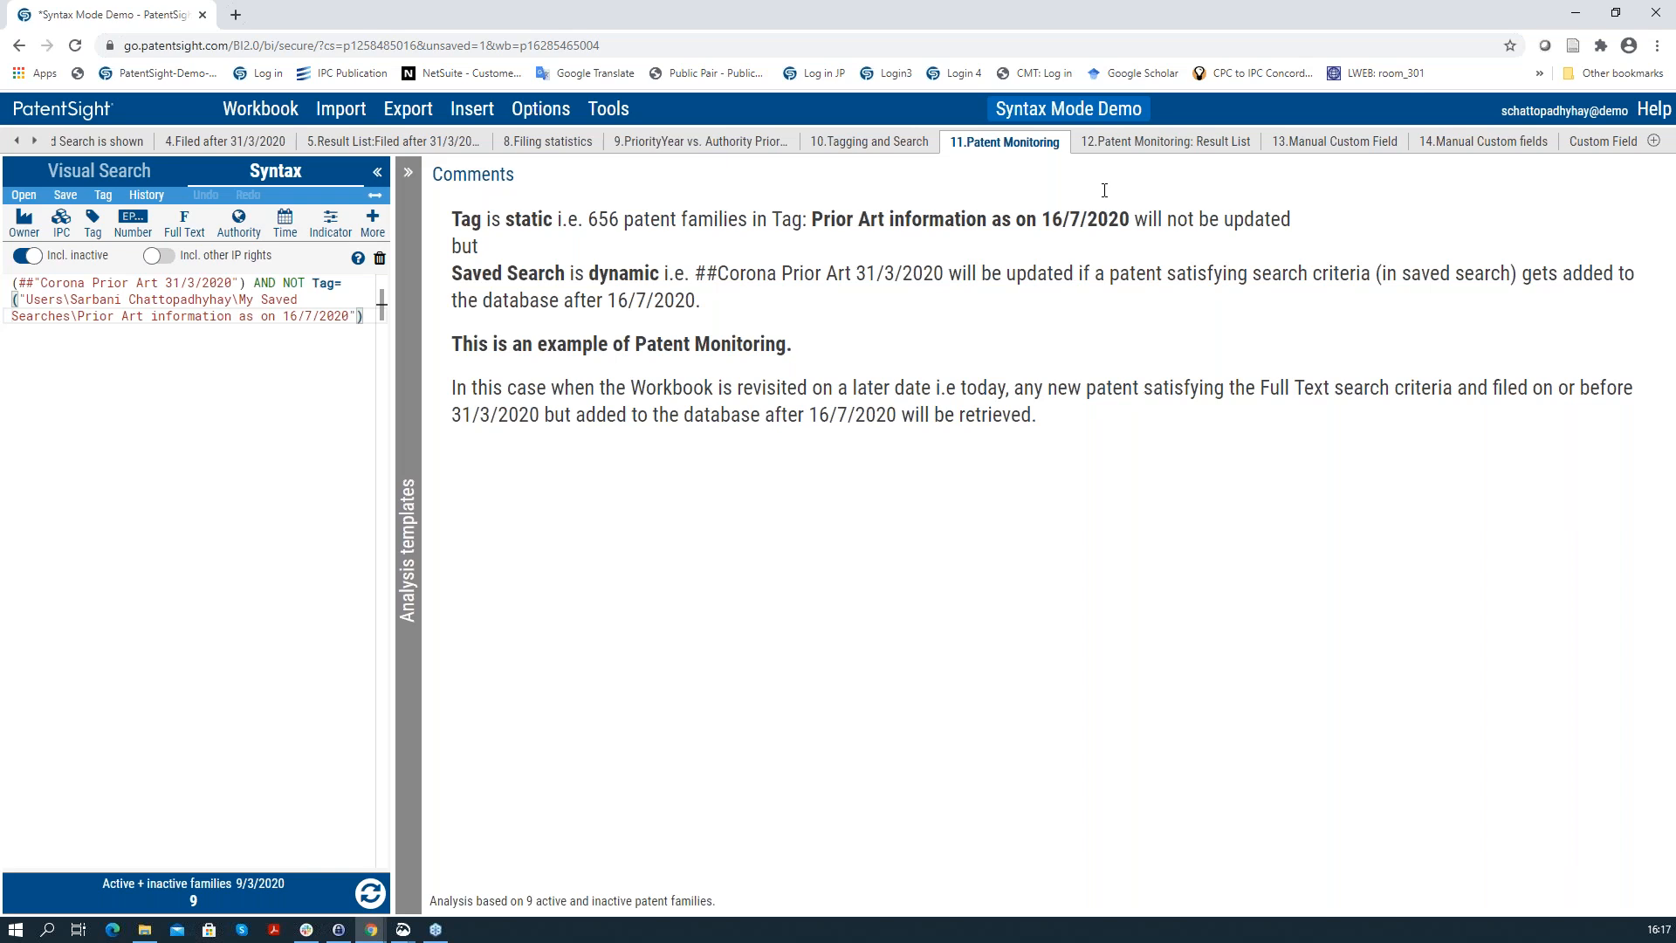
# Step: Move on to the '12.Patent Monitoring: Result List' sheet of 9 untagged families
pyautogui.click(1124, 145)
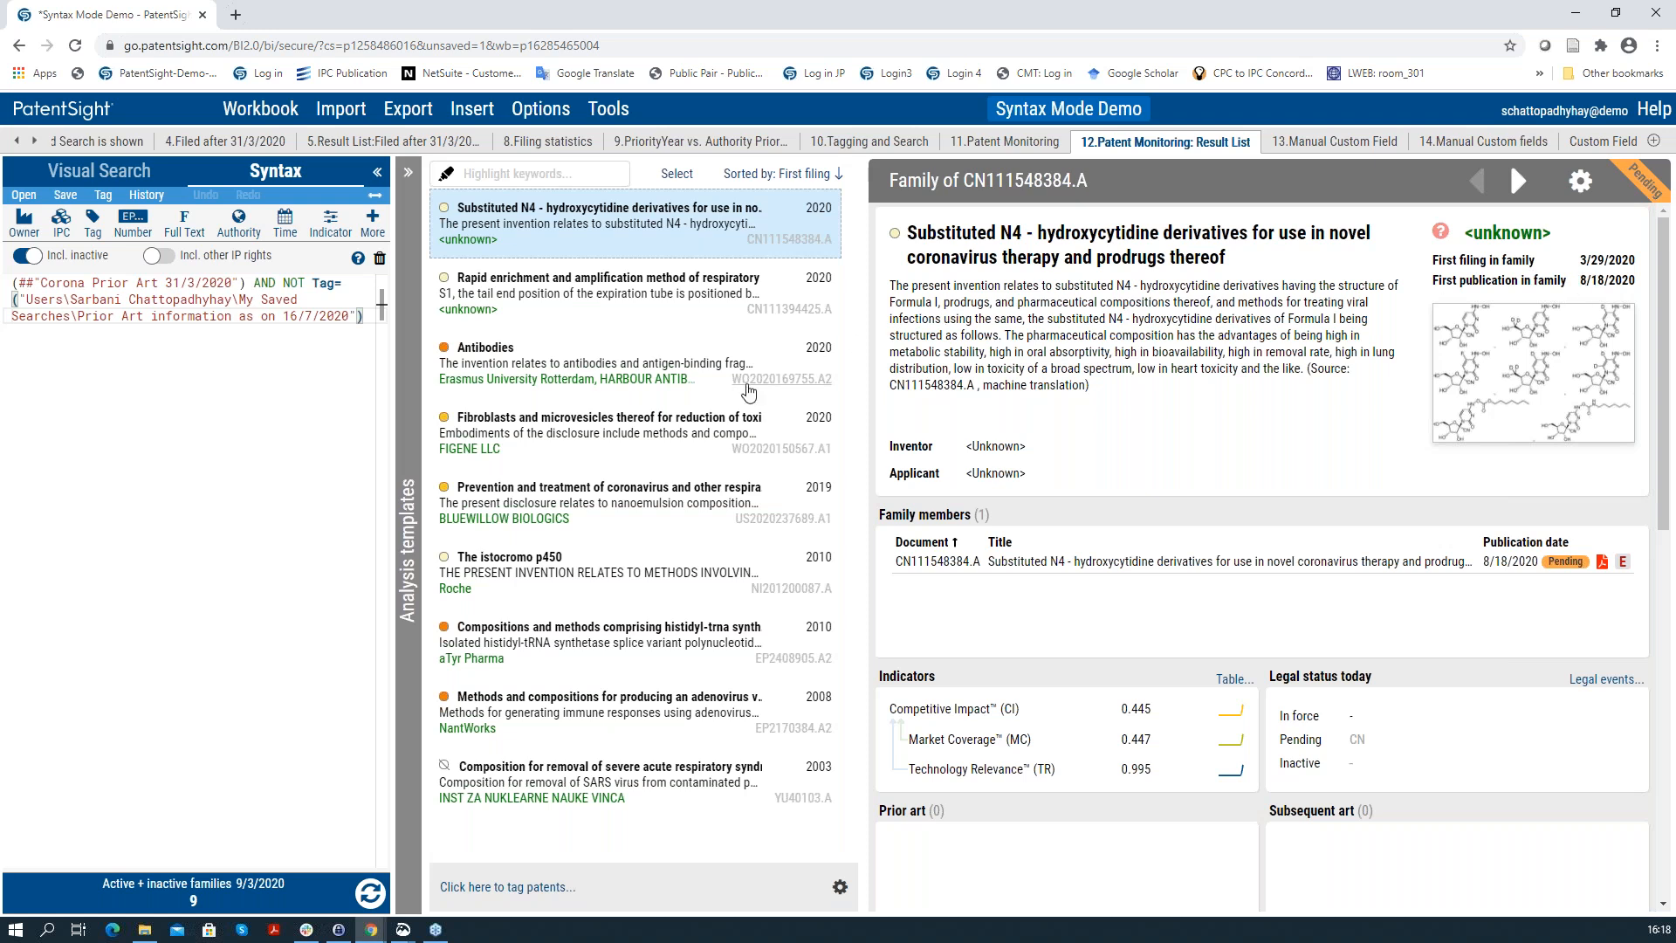
# Step: Inspect the coronavirus nanoemulsion, cytochrome P450 and aTyr Pharma families, expanding the family members table
pyautogui.click(731, 492)
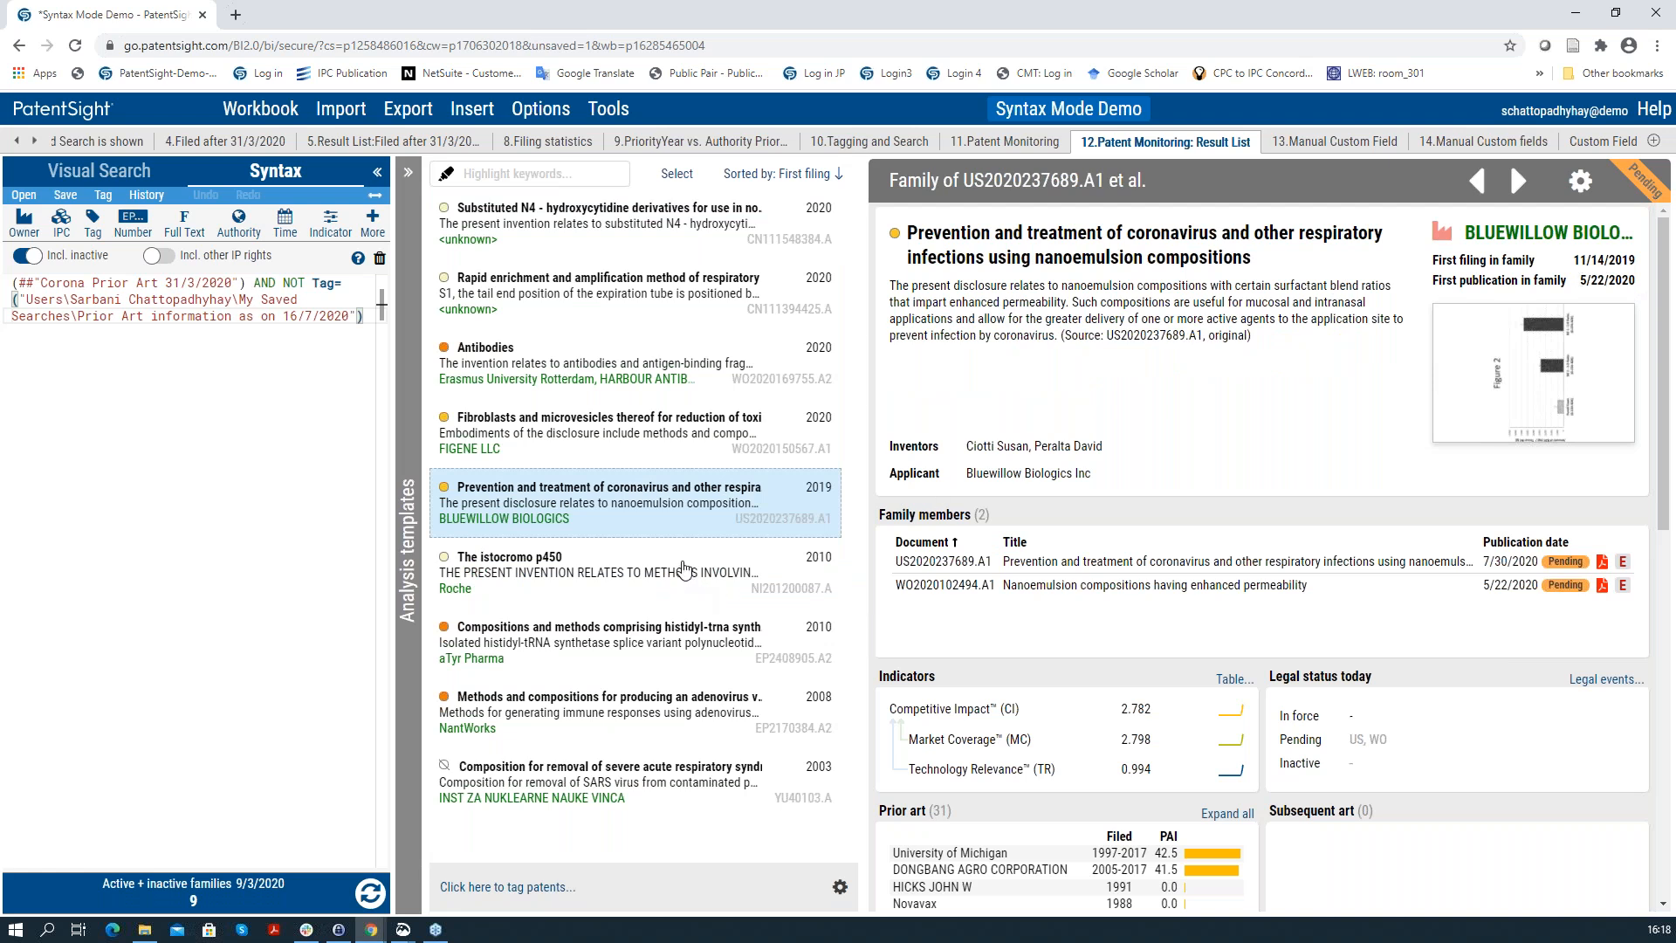
pyautogui.click(684, 570)
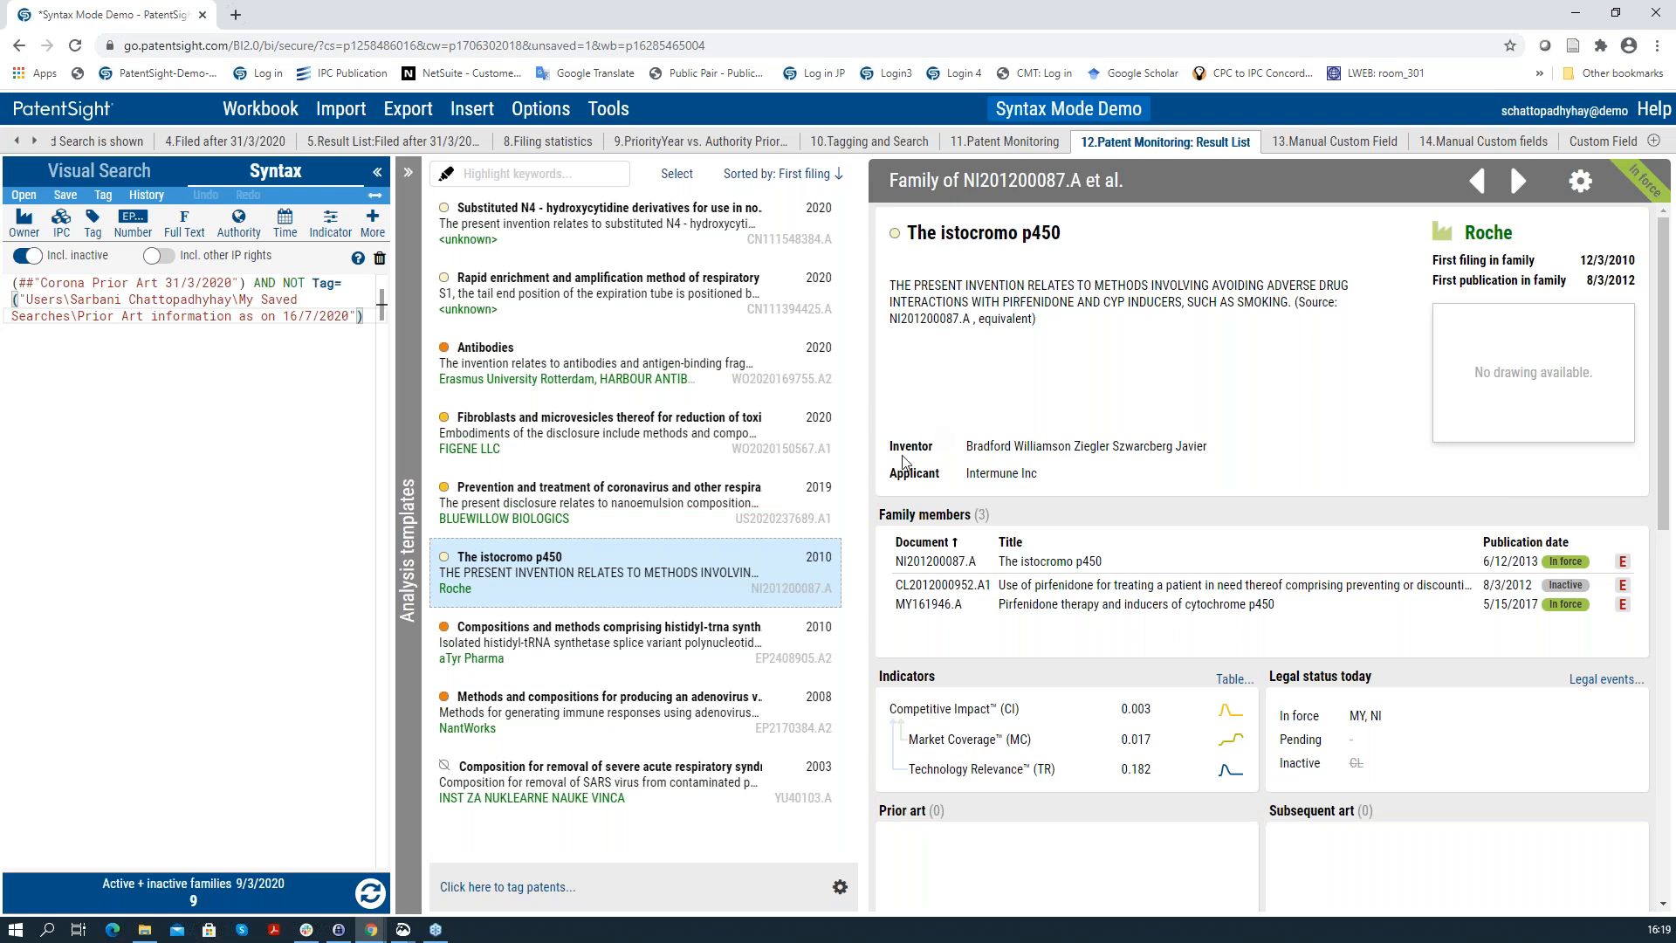
pyautogui.click(770, 640)
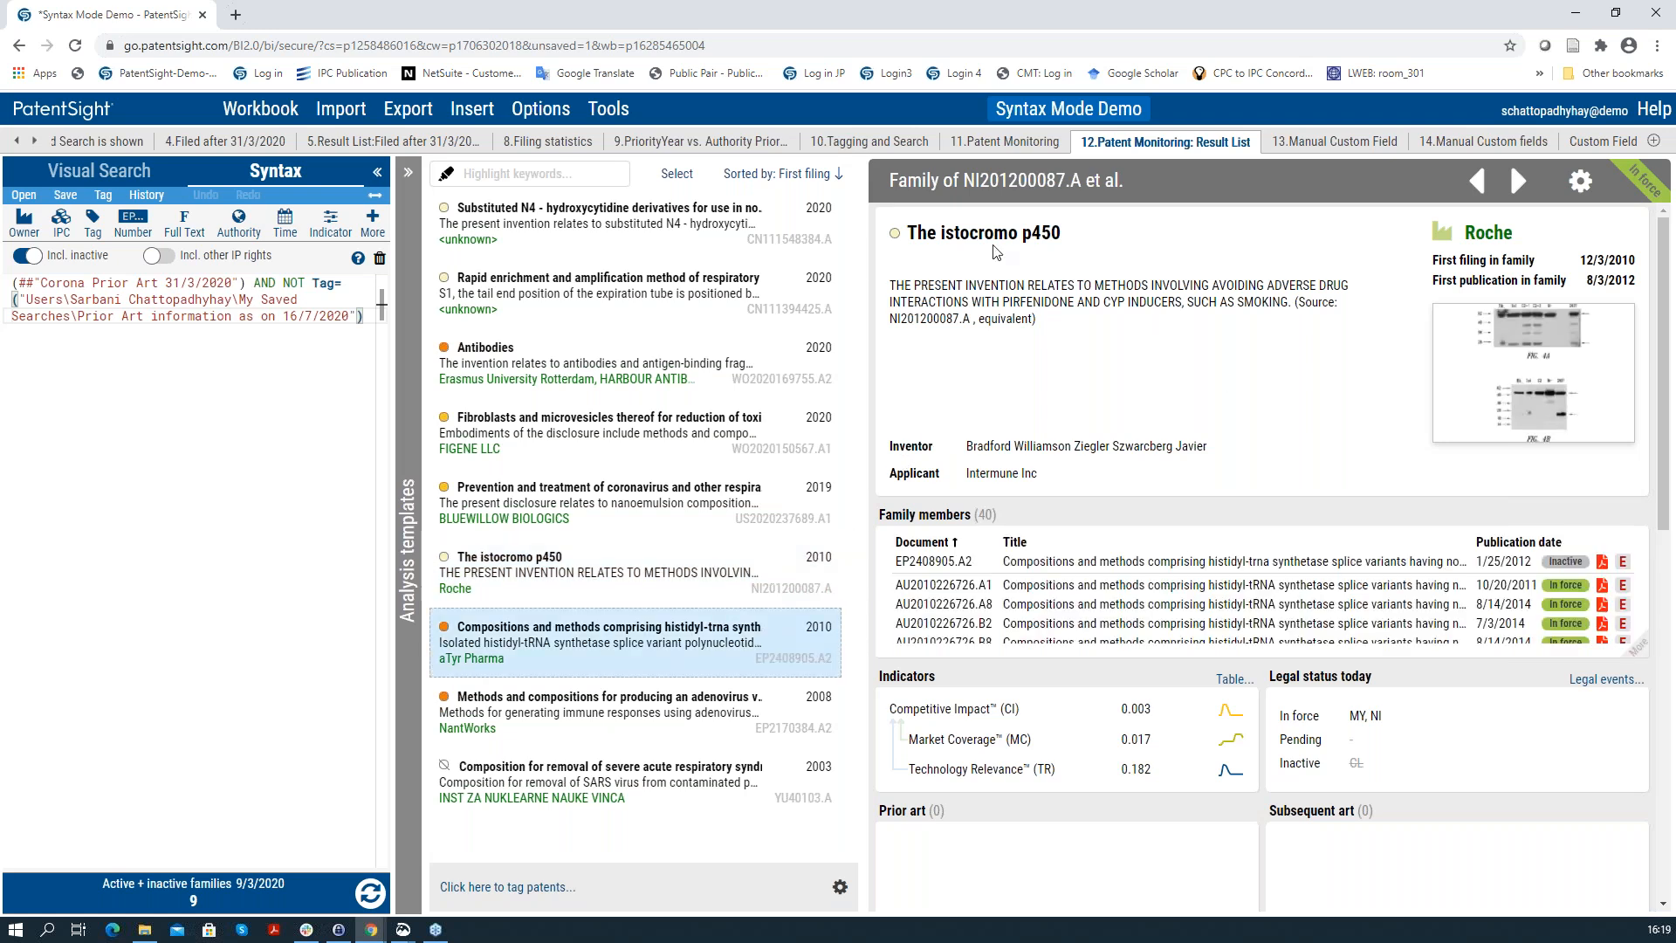
pyautogui.click(1639, 650)
pyautogui.scroll(-2, 1493, 698)
pyautogui.scroll(-1, 1502, 664)
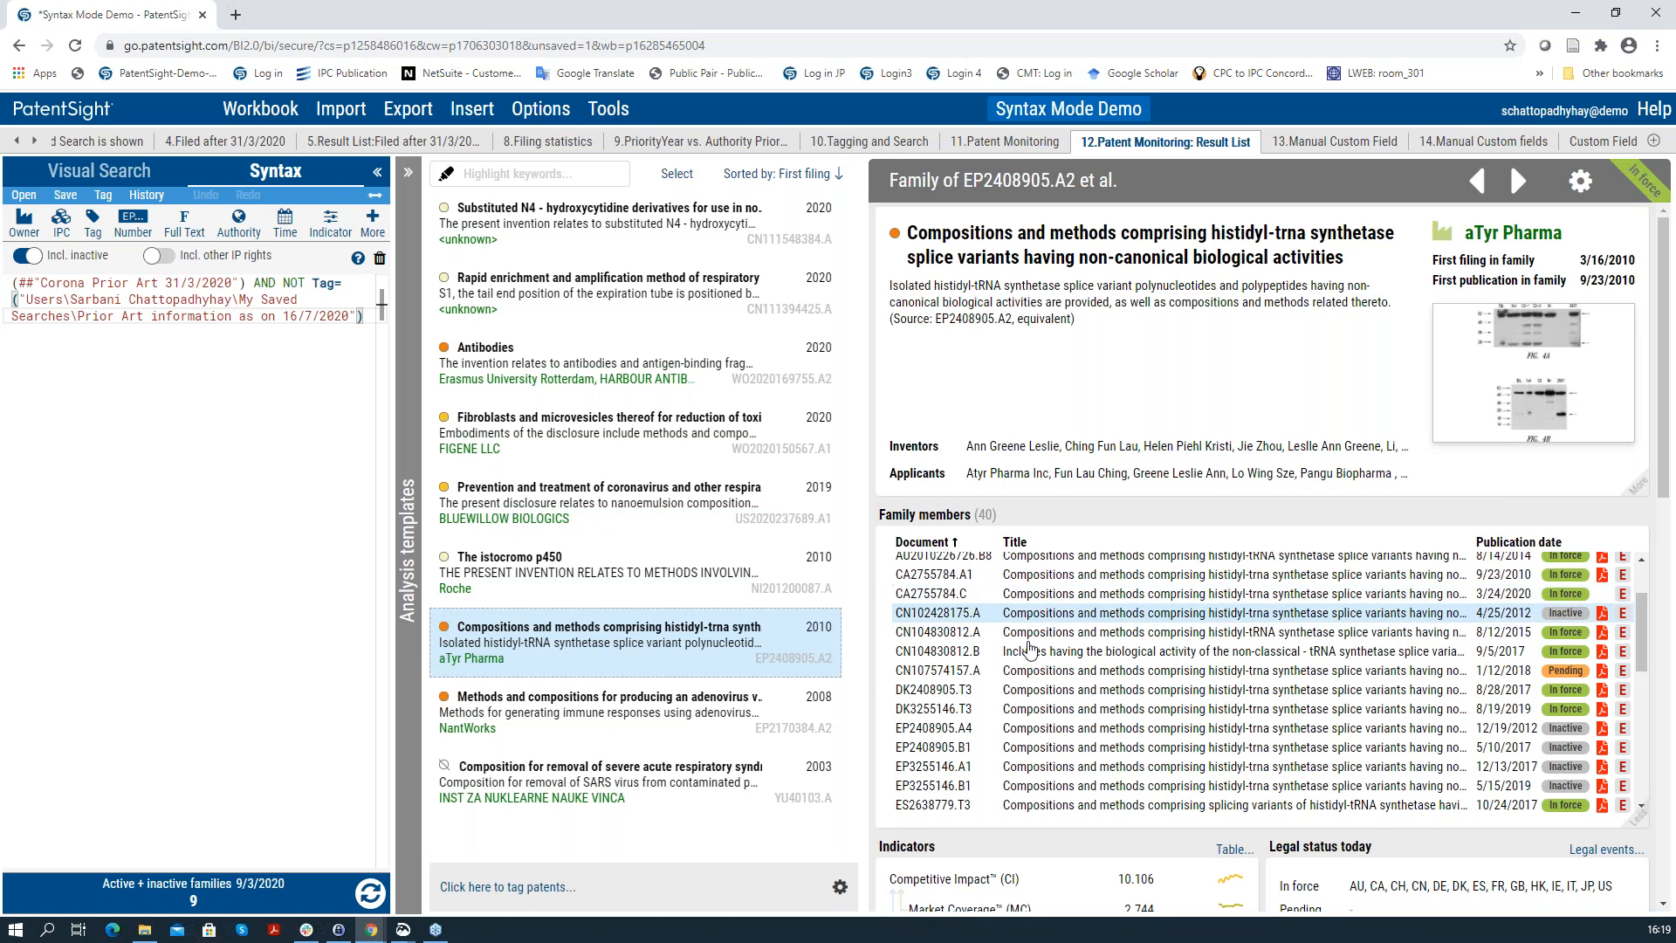
# Step: Review the NantWorks adenovirus and SARS removal YU40103.A families, then open '13.Manual Custom Field'
pyautogui.press('Down')
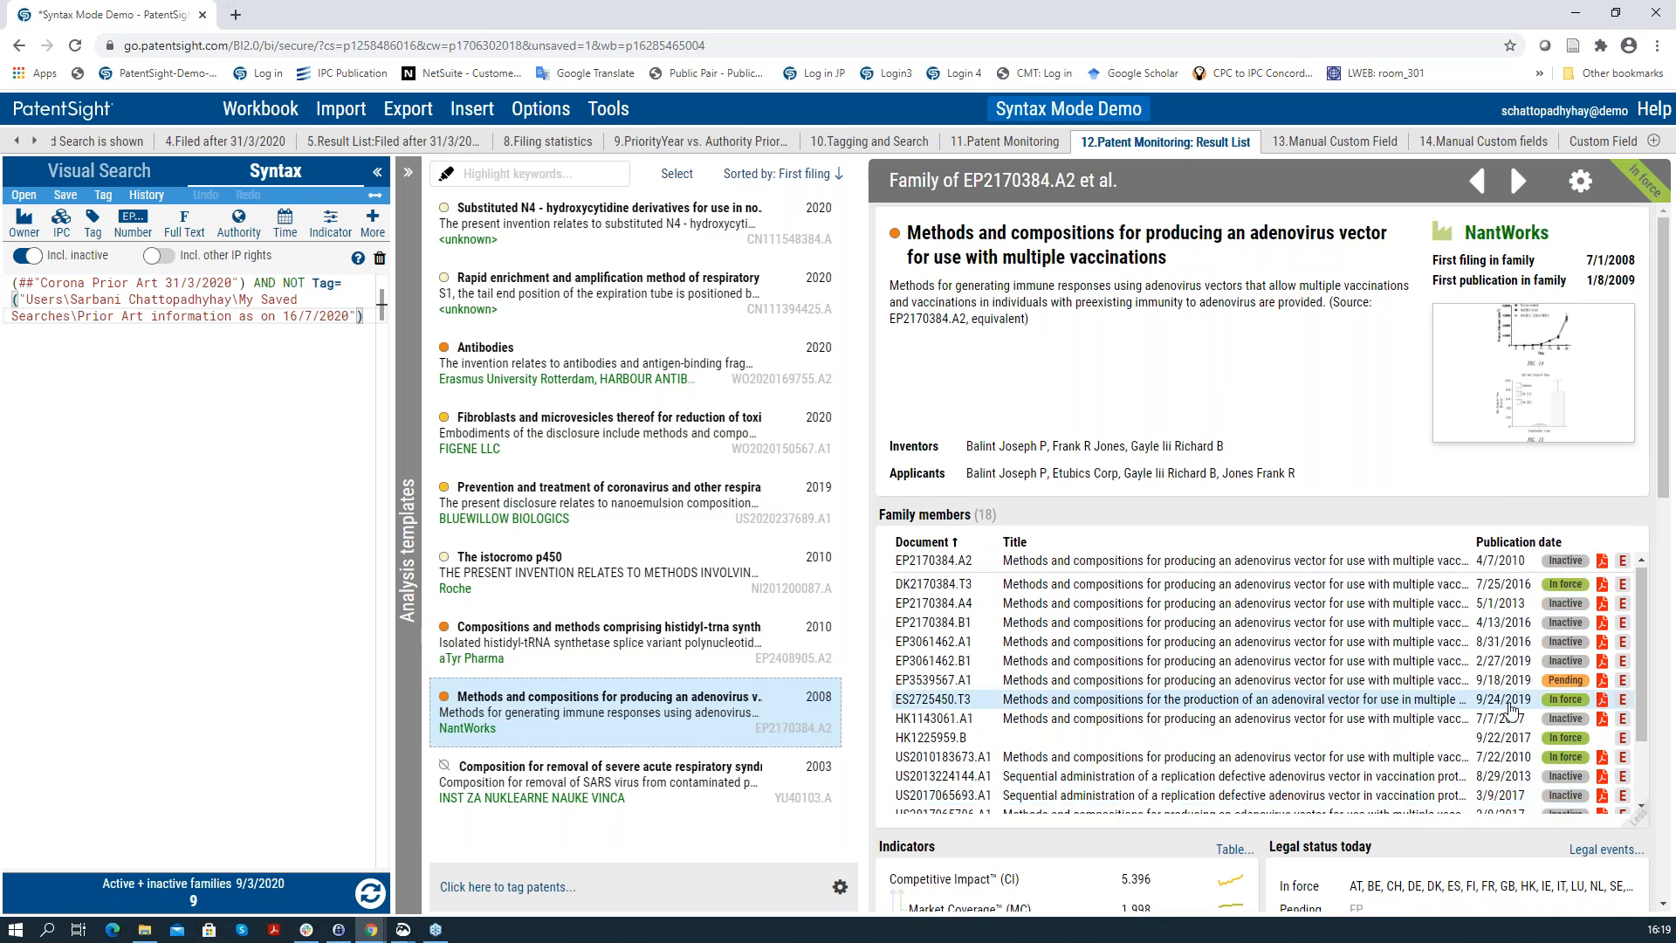
pyautogui.scroll(-2, 1515, 714)
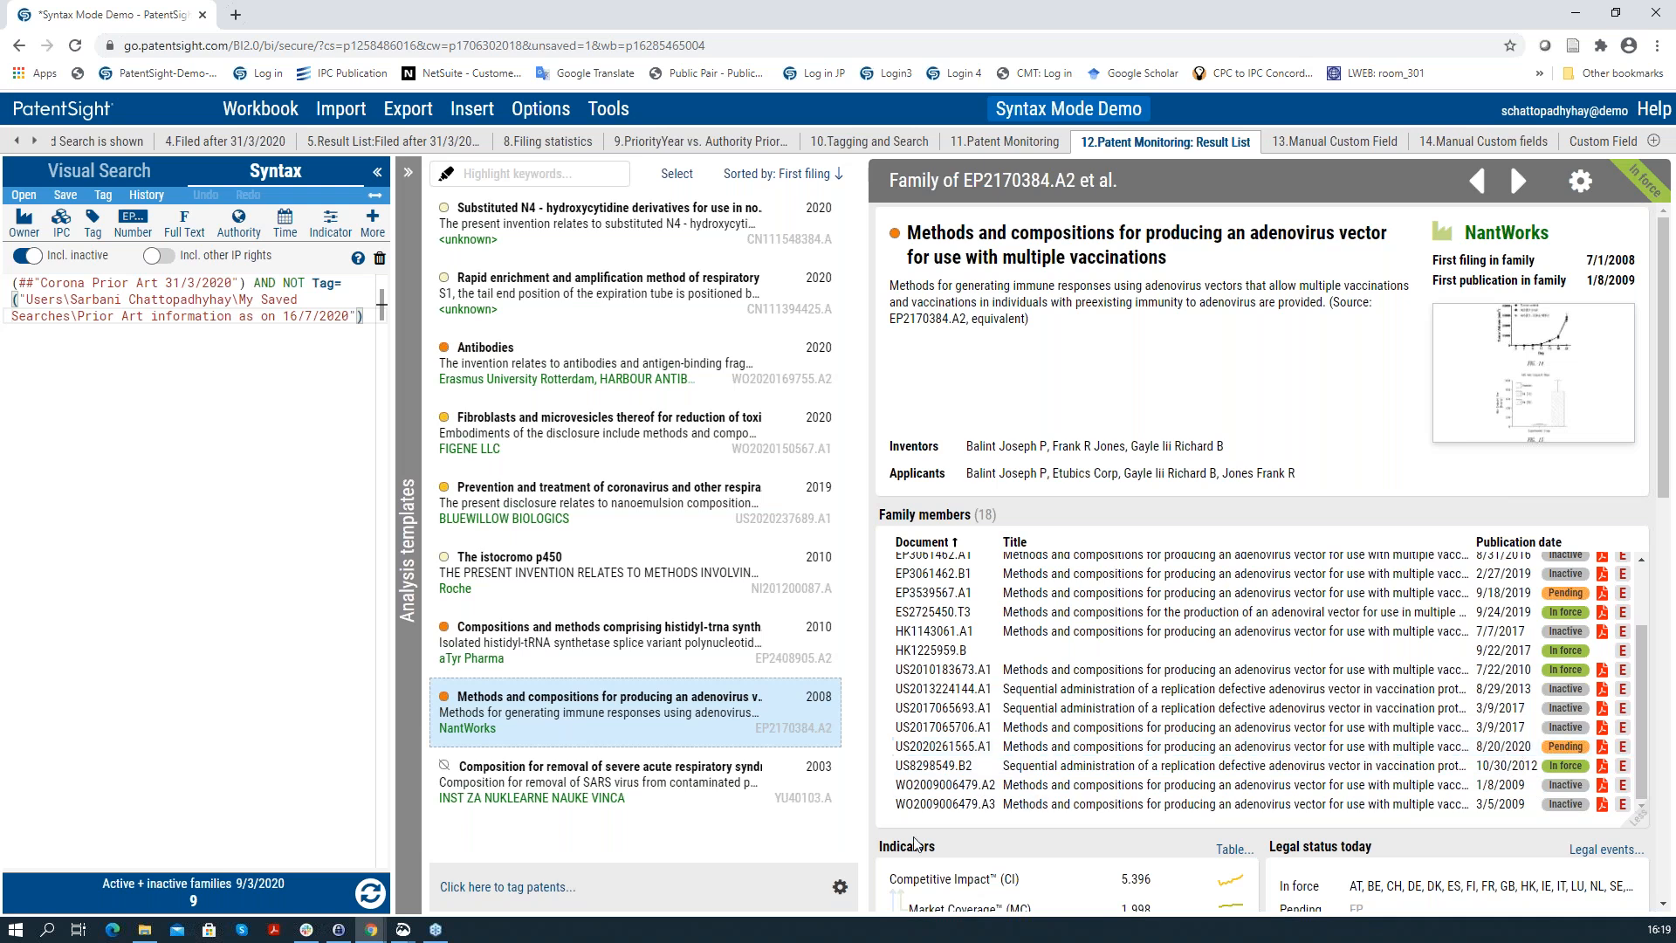
pyautogui.click(732, 767)
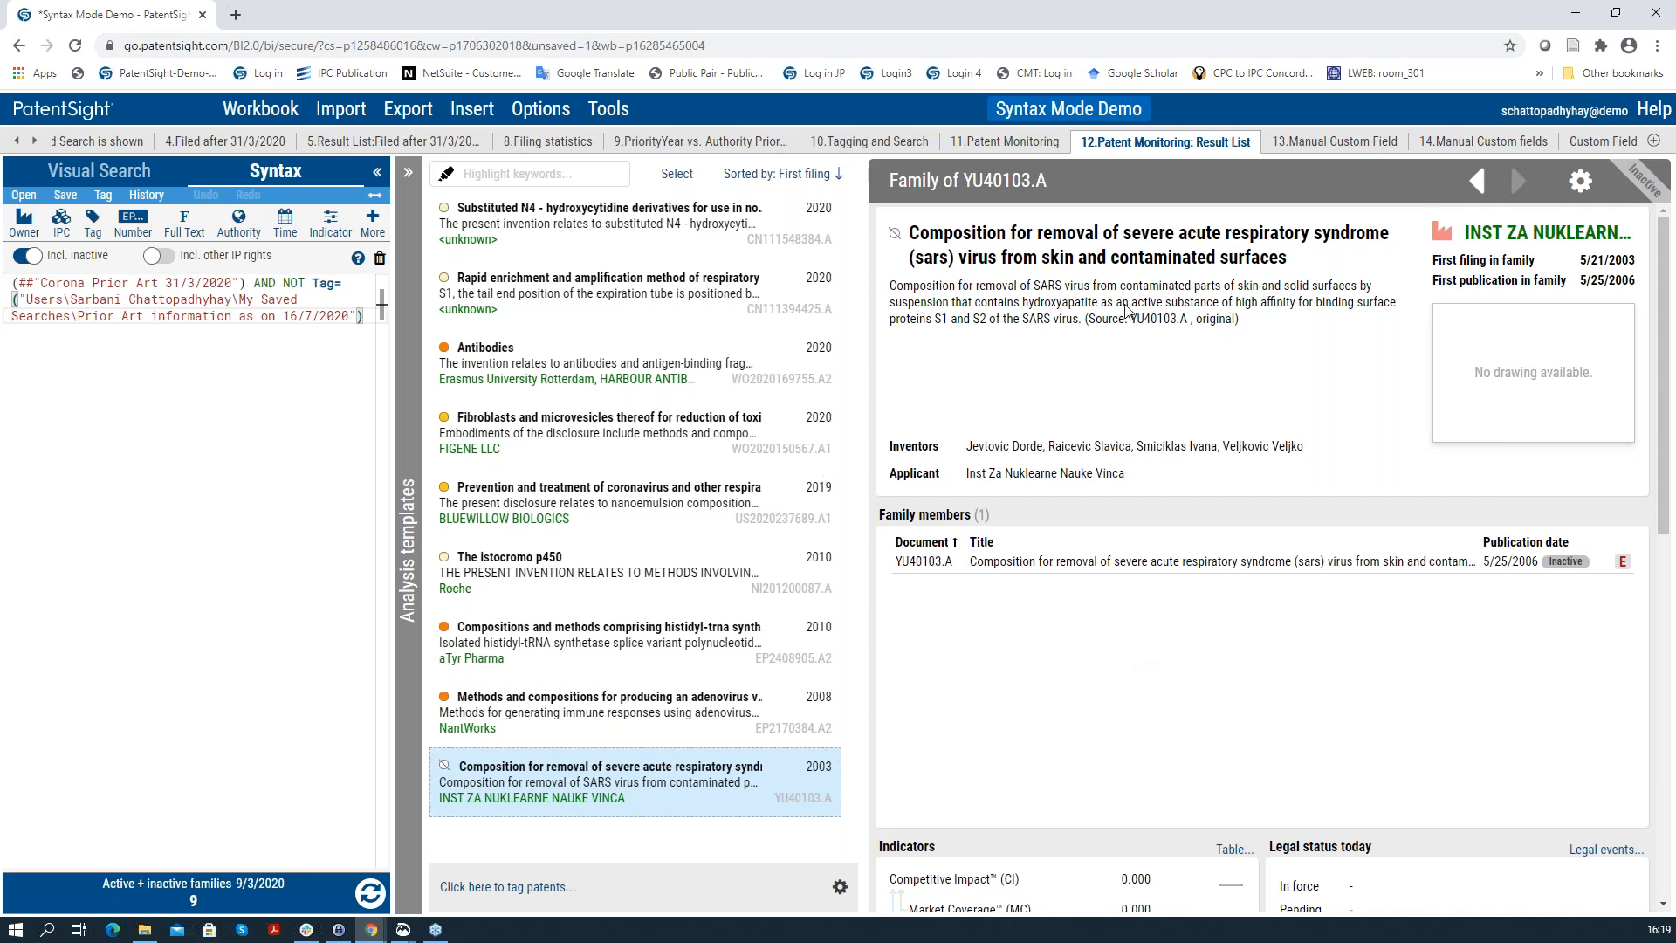
pyautogui.click(1298, 145)
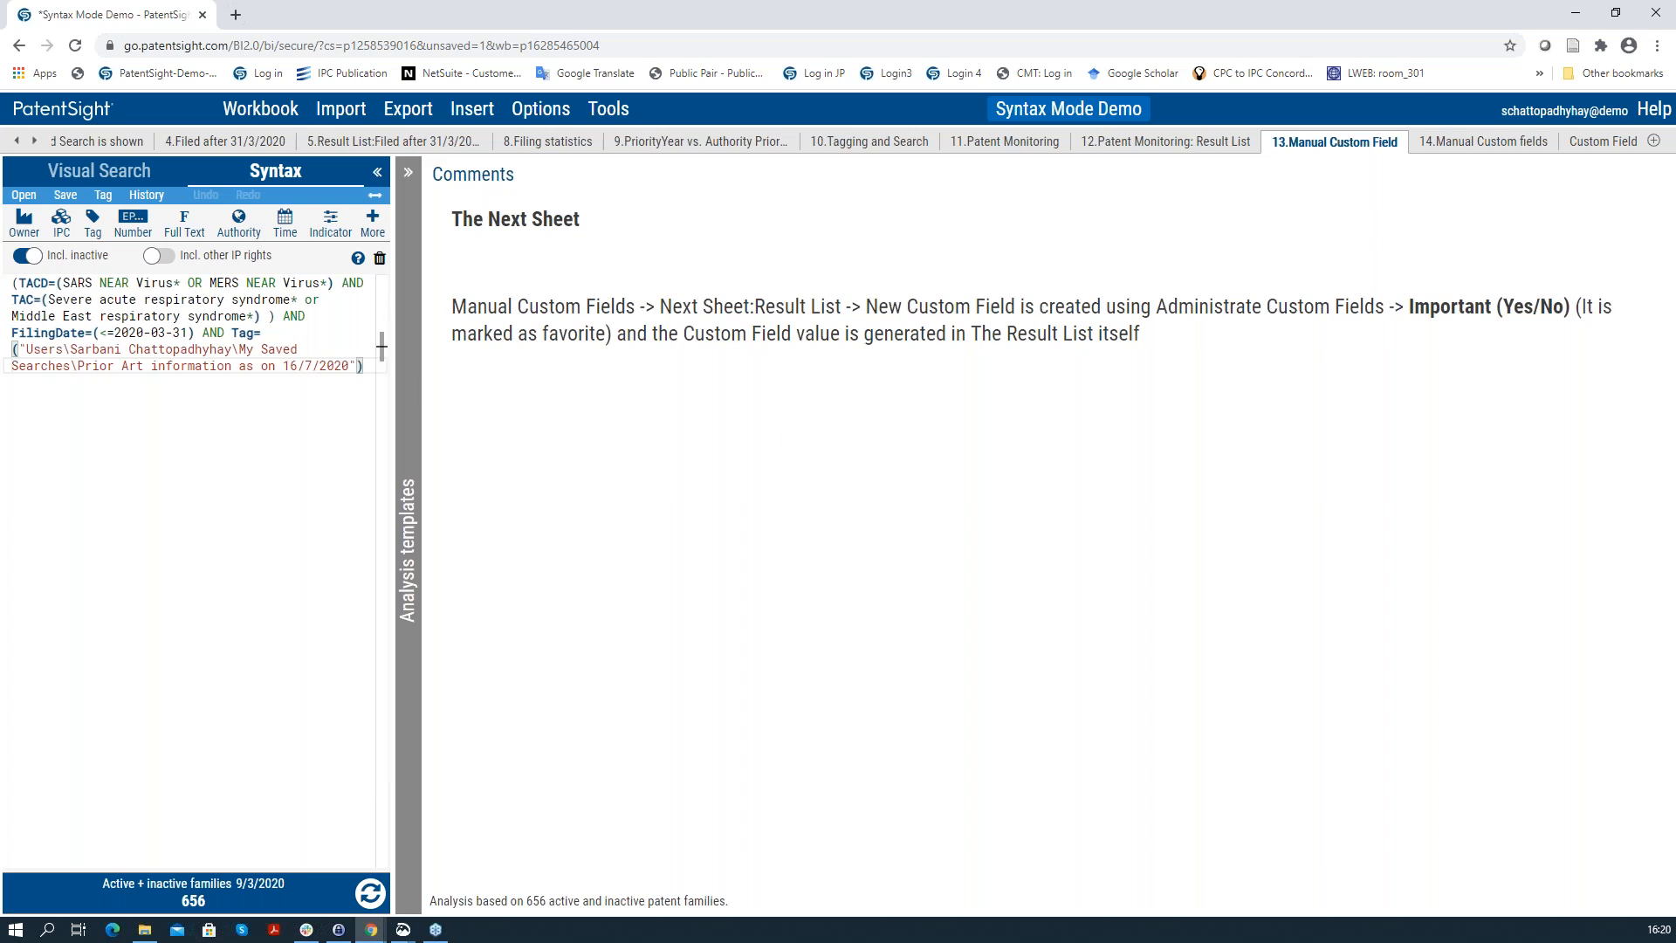
# Step: Switch to the '14.Manual Custom fields' sheet for saved search 'Corona Prior Art 31/3/2020'
pyautogui.click(1454, 142)
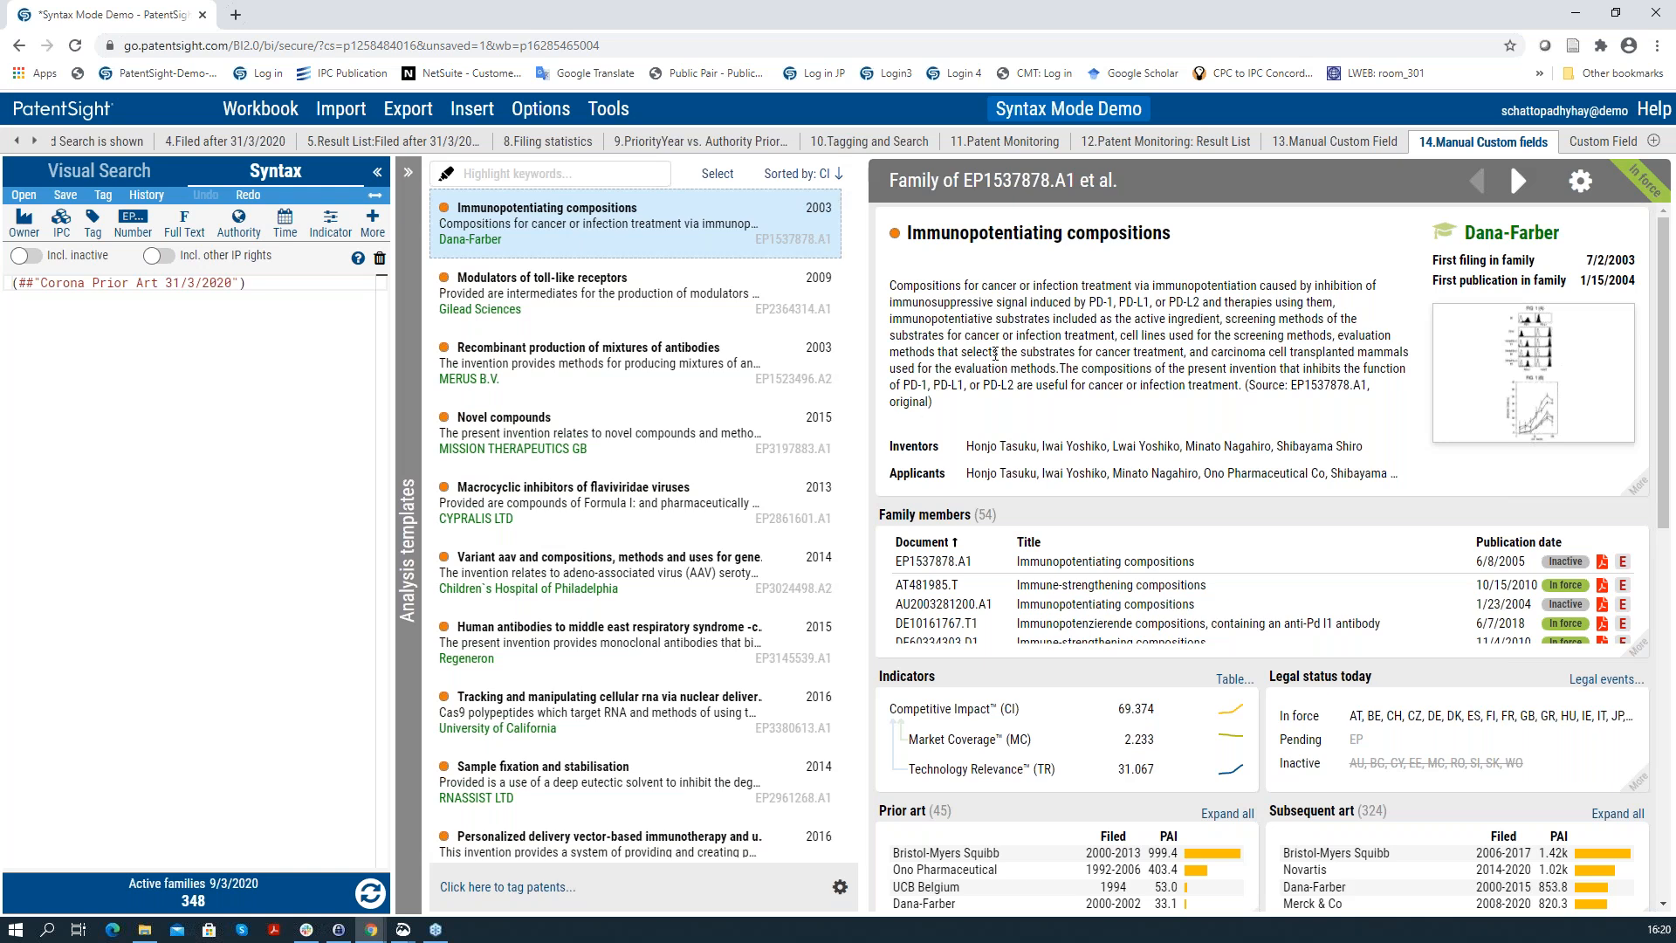
# Step: Scroll the Immunopotentiating compositions details to Custom Fields, showing Important (Yes/No) = Yes
pyautogui.scroll(-3, 995, 356)
pyautogui.scroll(3, 995, 355)
pyautogui.scroll(-5, 1013, 375)
pyautogui.scroll(-4, 1043, 390)
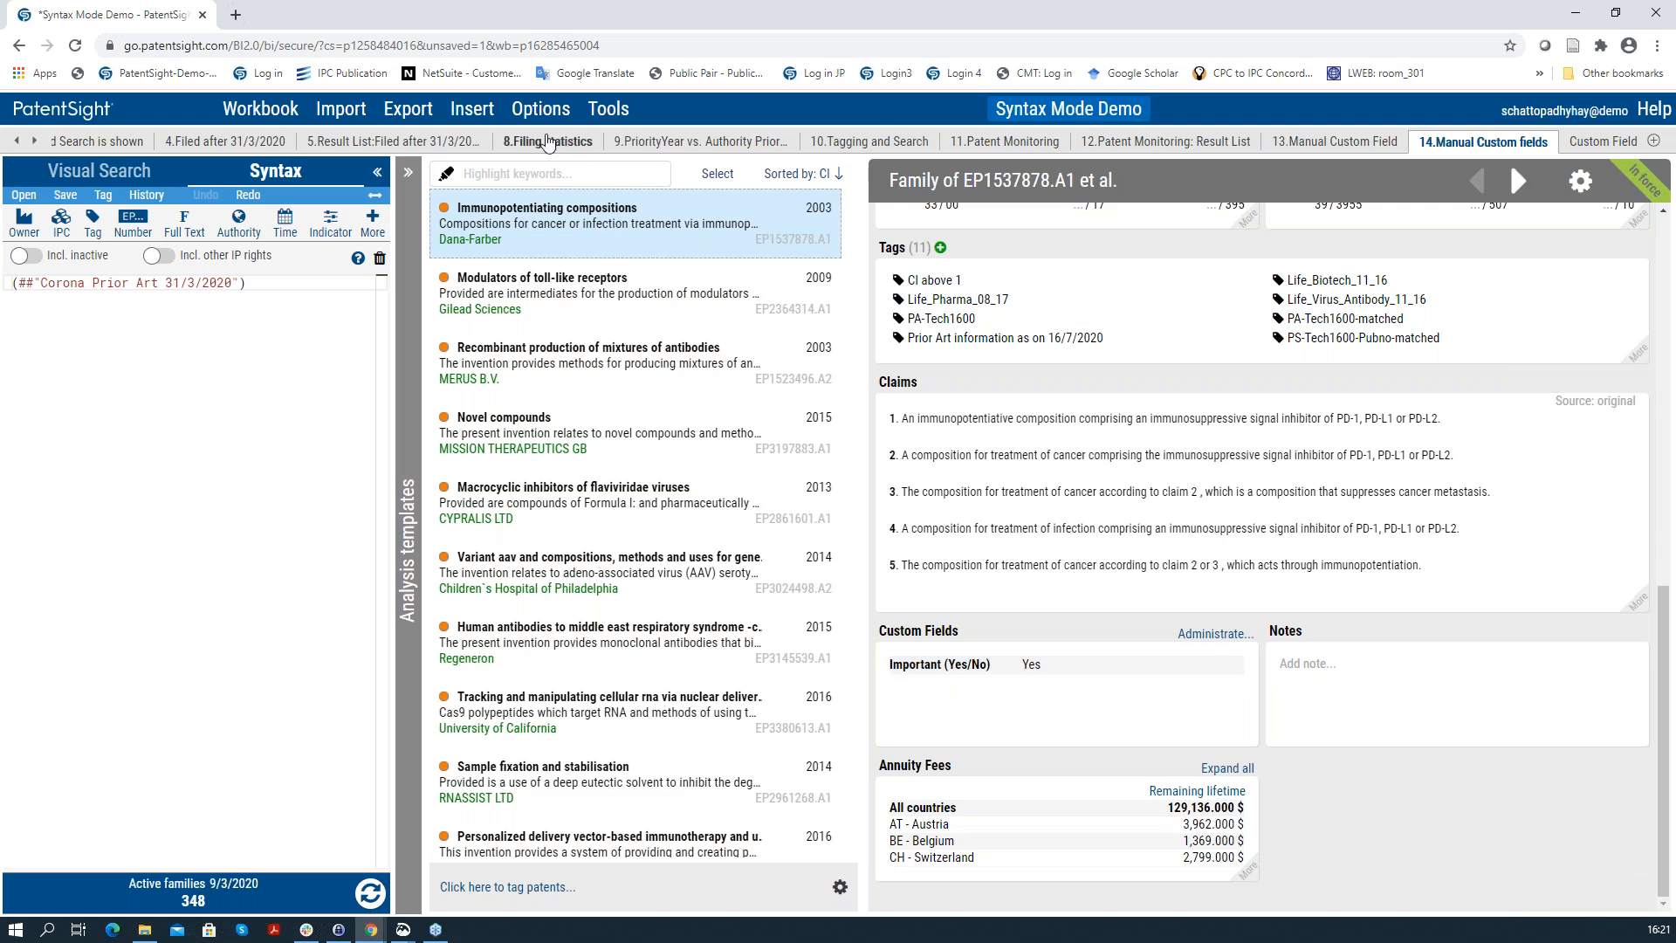
pyautogui.click(537, 112)
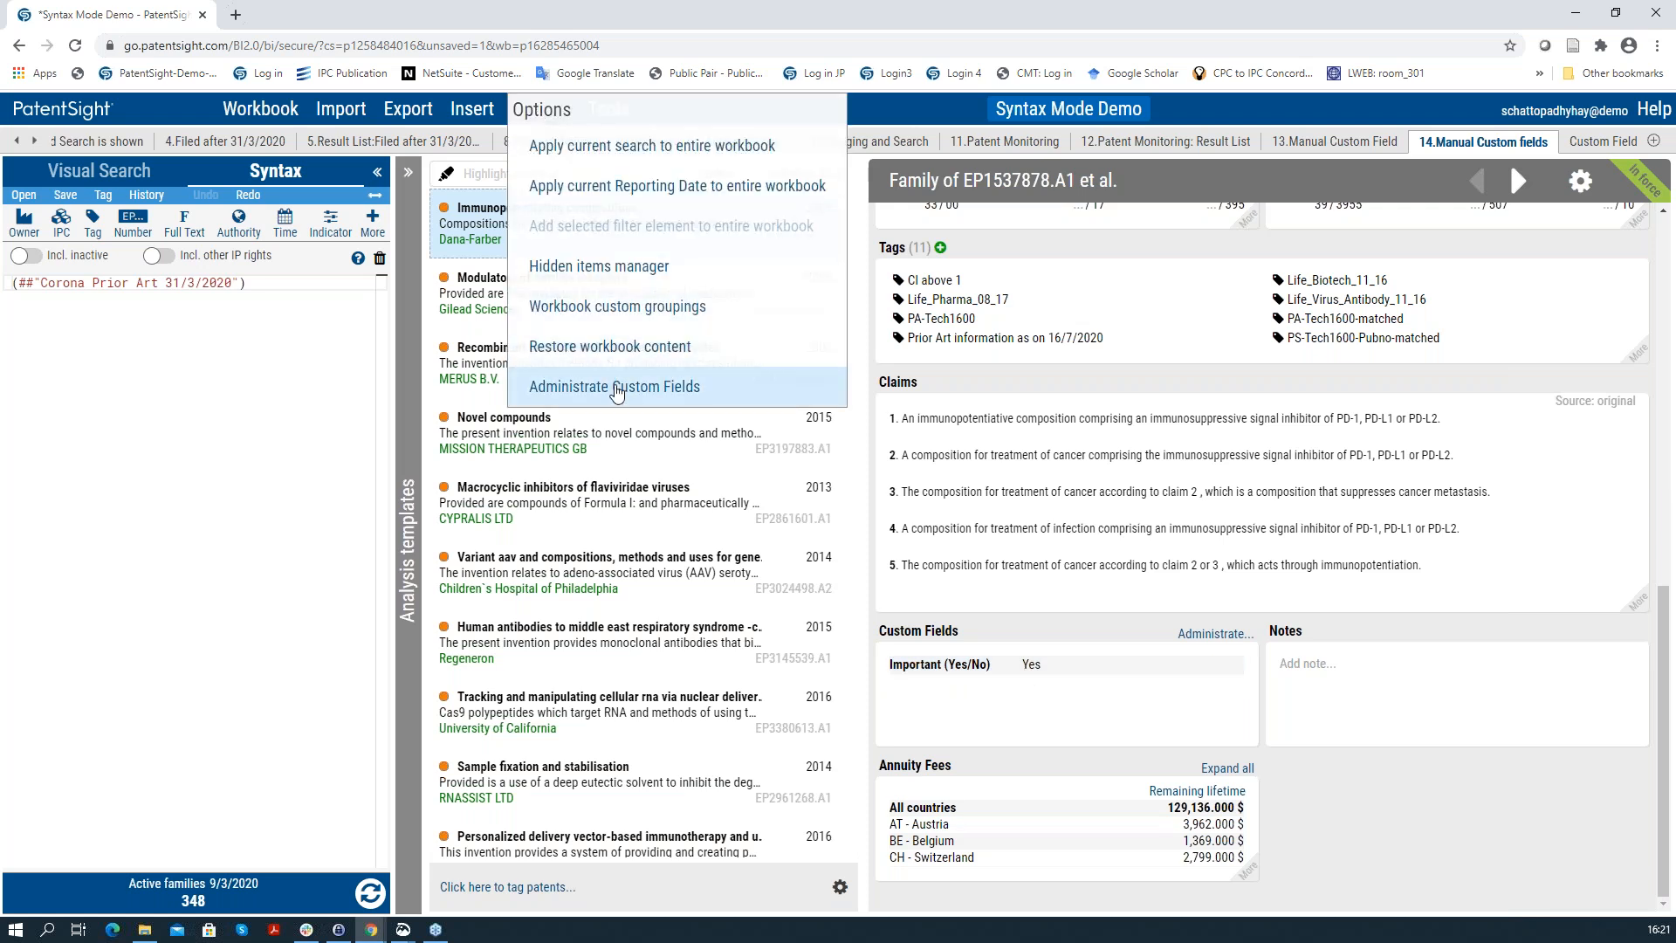
pyautogui.click(616, 388)
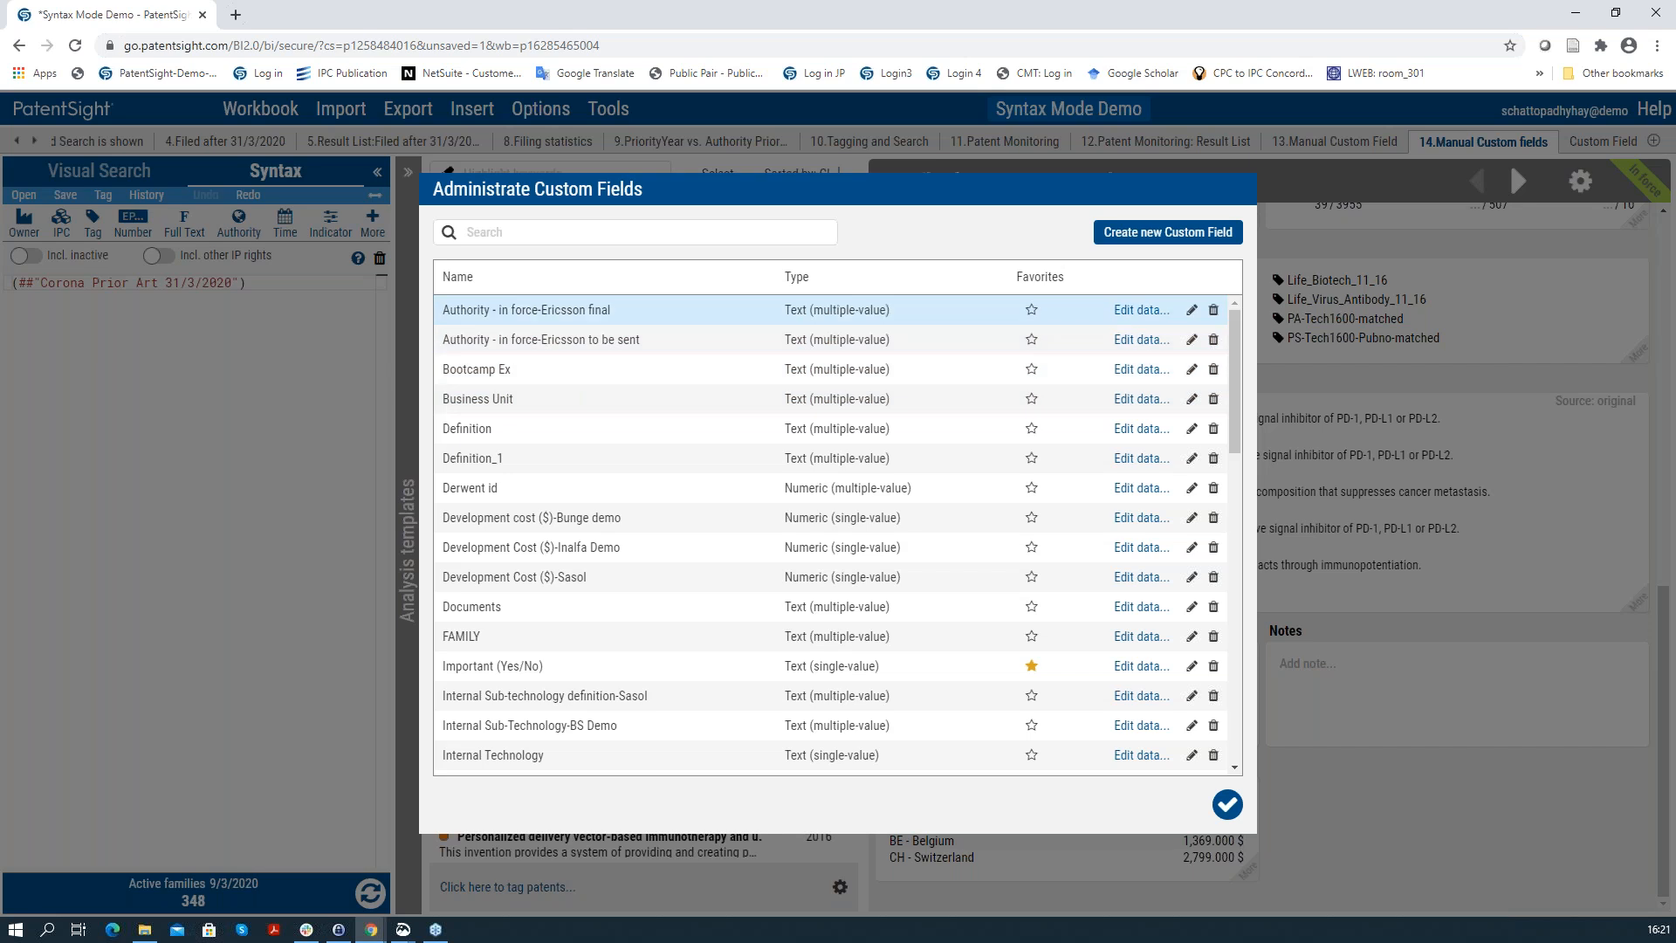
pyautogui.click(1116, 236)
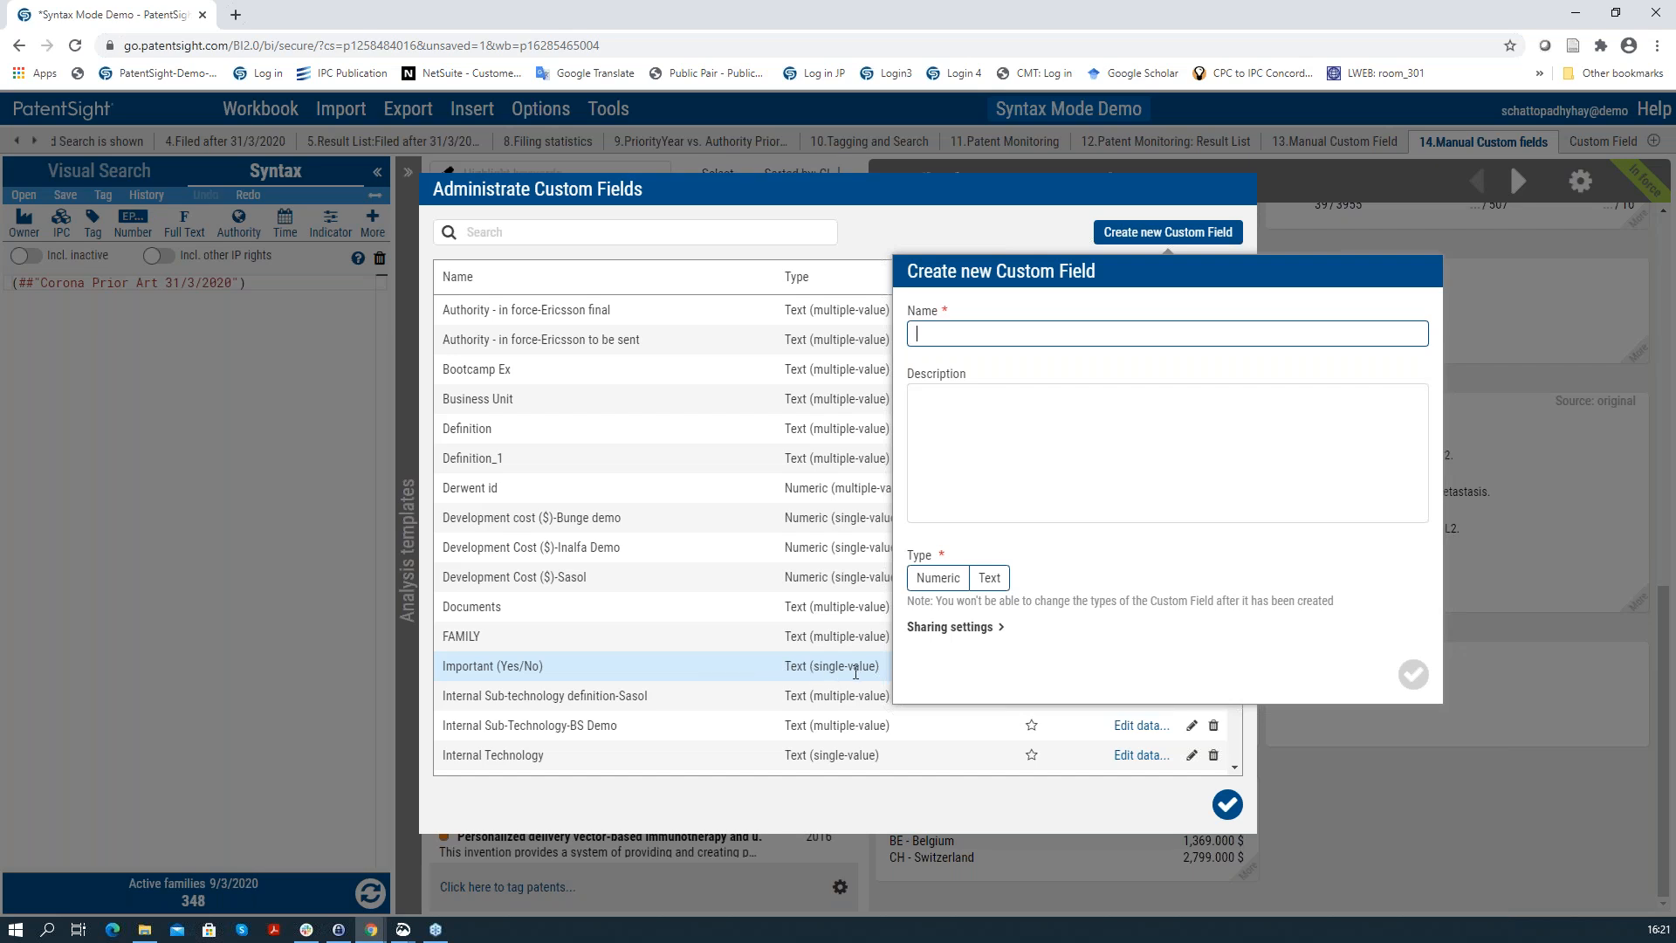
pyautogui.click(1227, 804)
pyautogui.click(1227, 804)
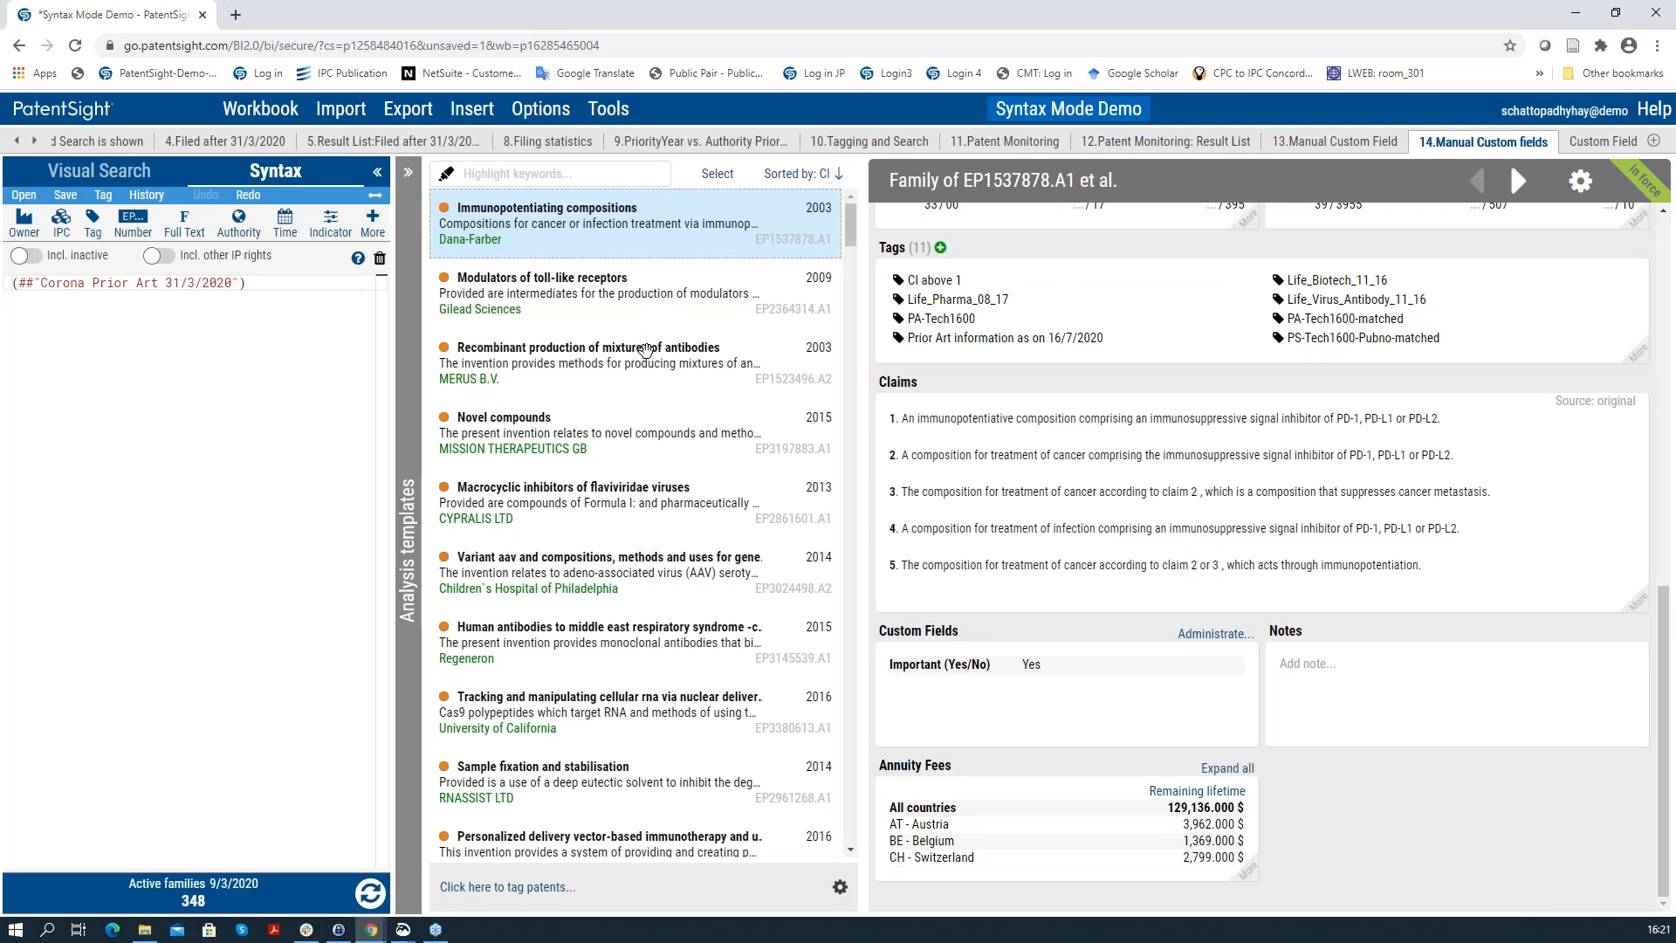
# Step: Browse the antibody mixtures, Immunopotentiating and toll-like receptor families, ending on Novel compounds
pyautogui.click(646, 350)
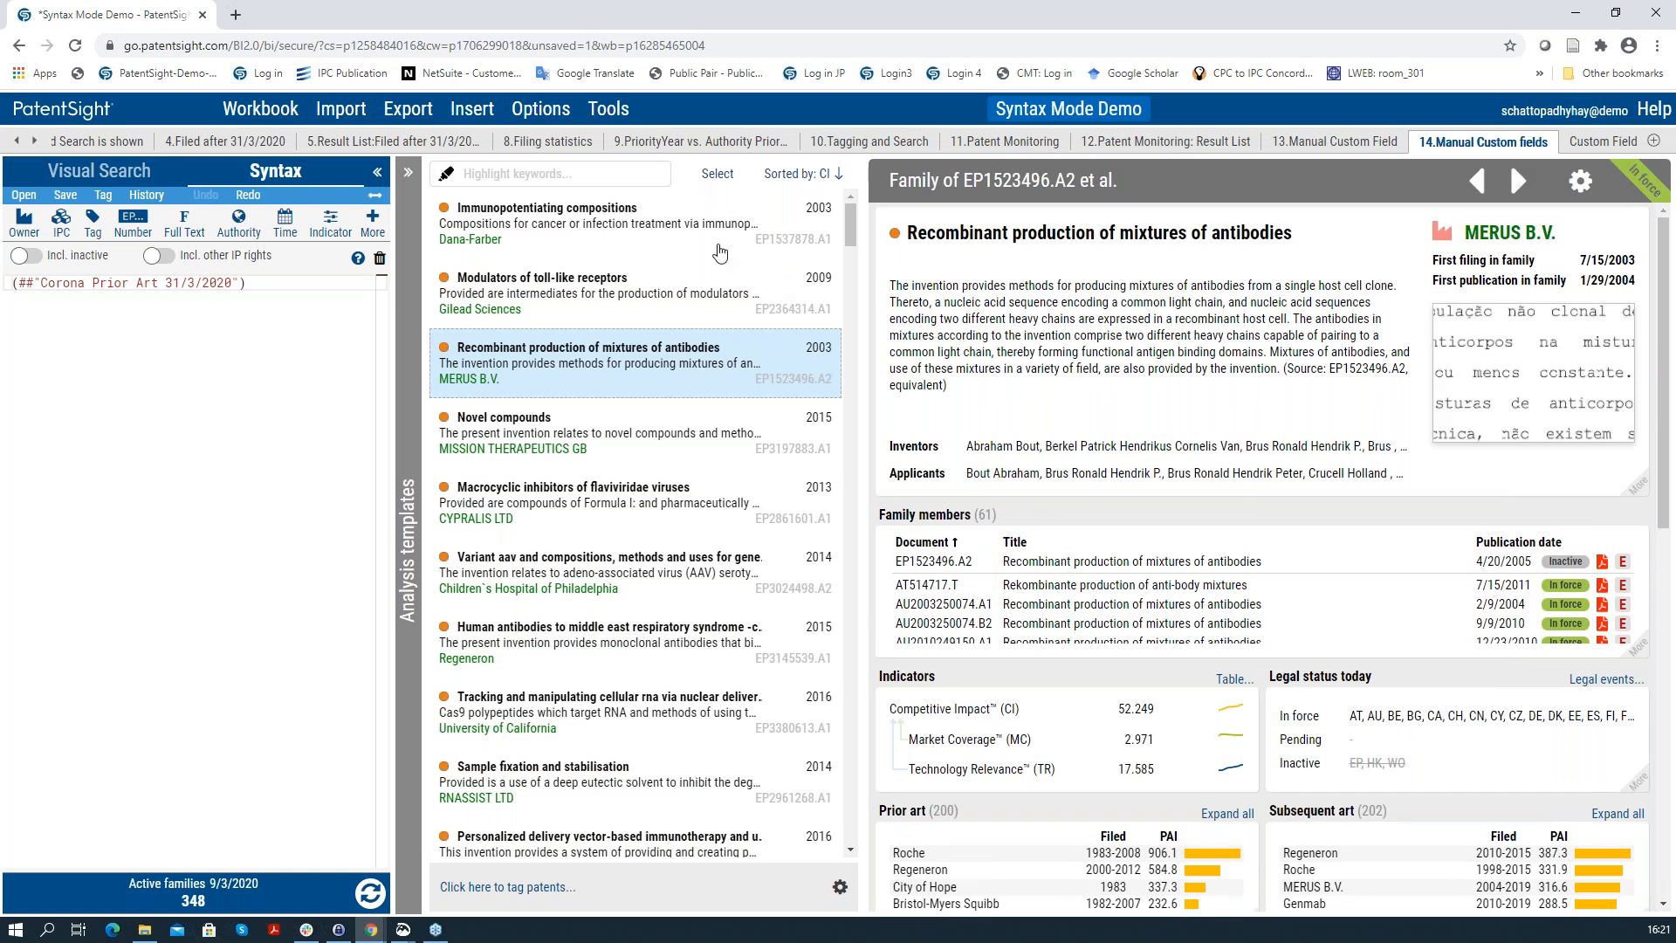
pyautogui.click(704, 241)
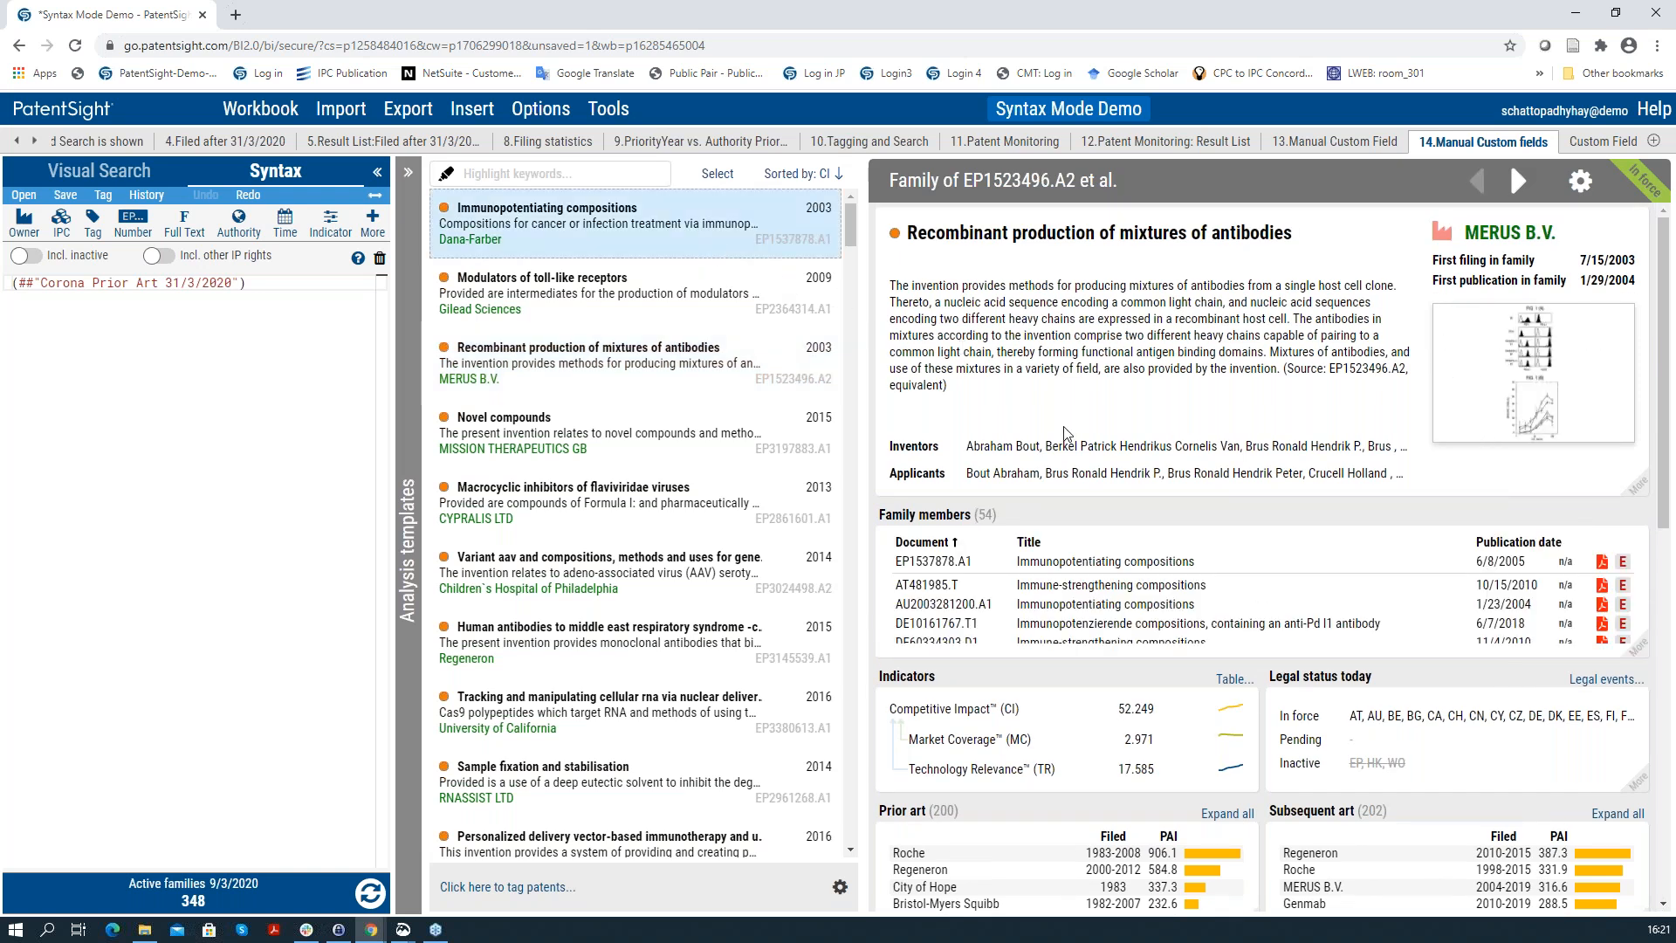
pyautogui.scroll(-10, 1266, 559)
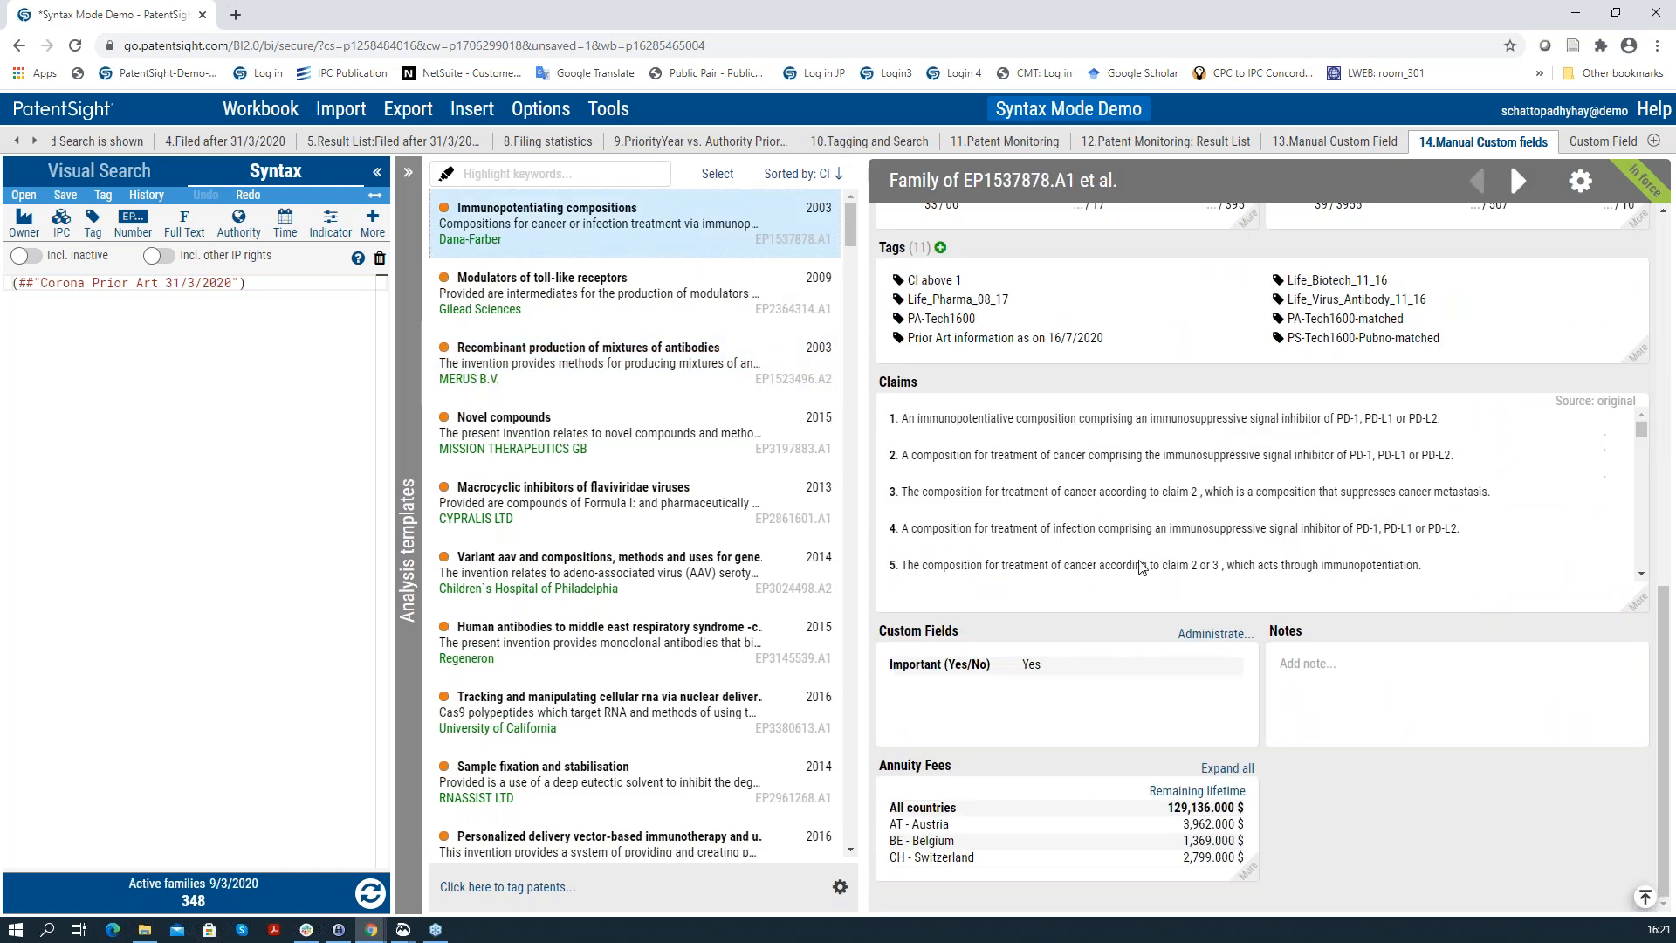
pyautogui.click(706, 302)
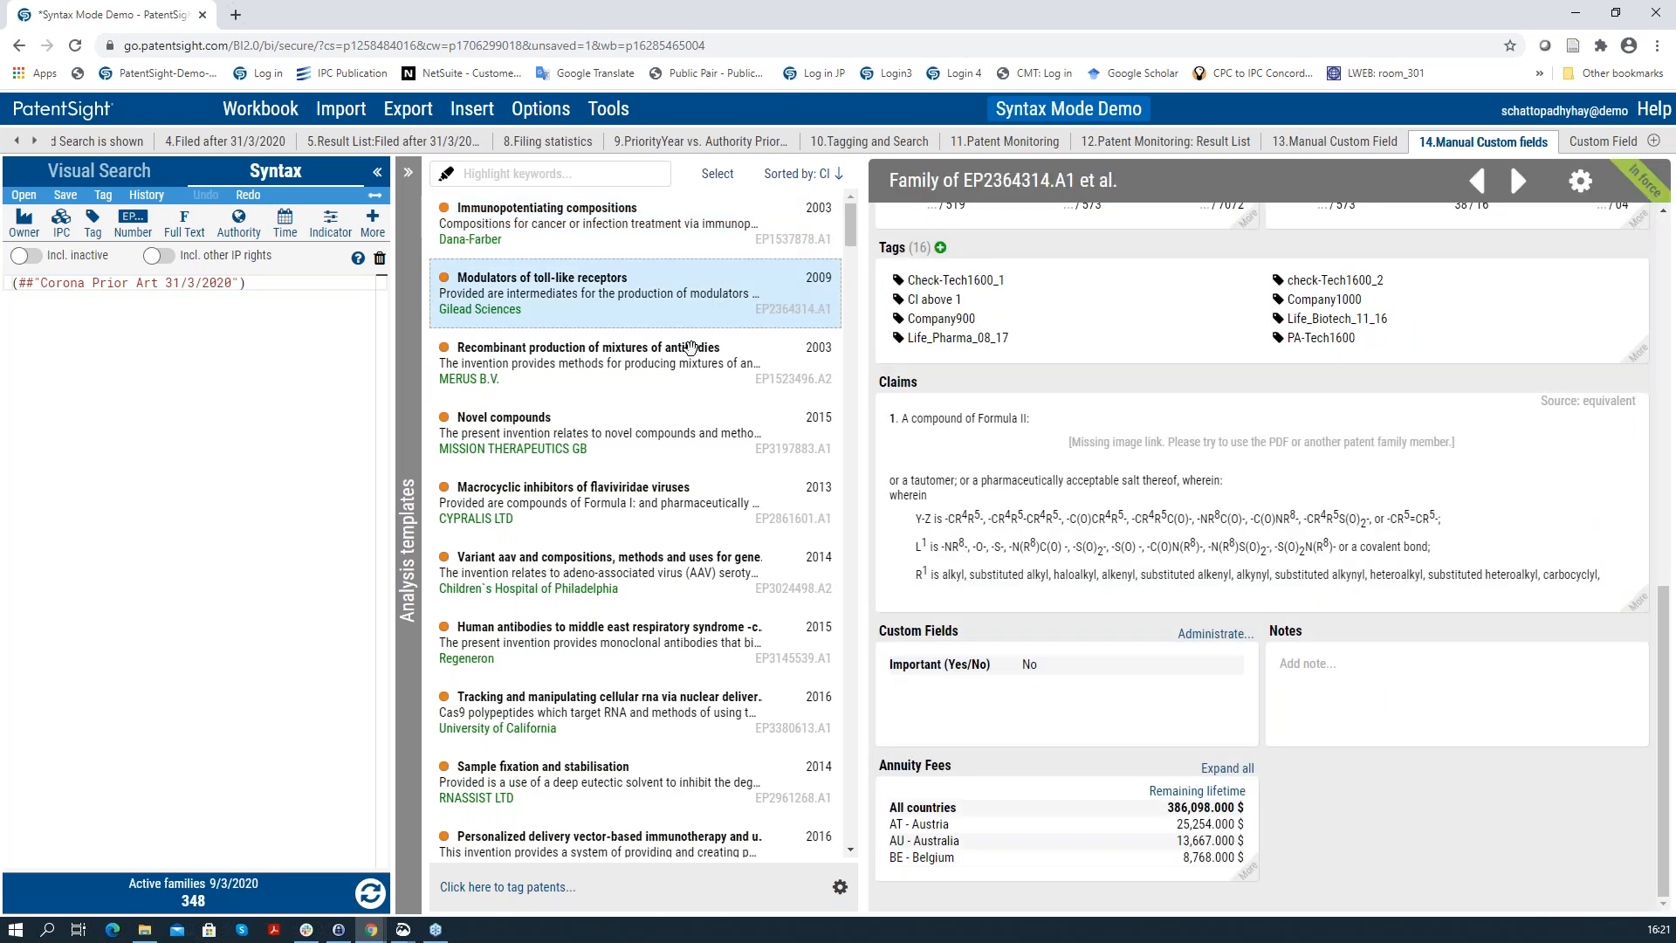
pyautogui.click(691, 348)
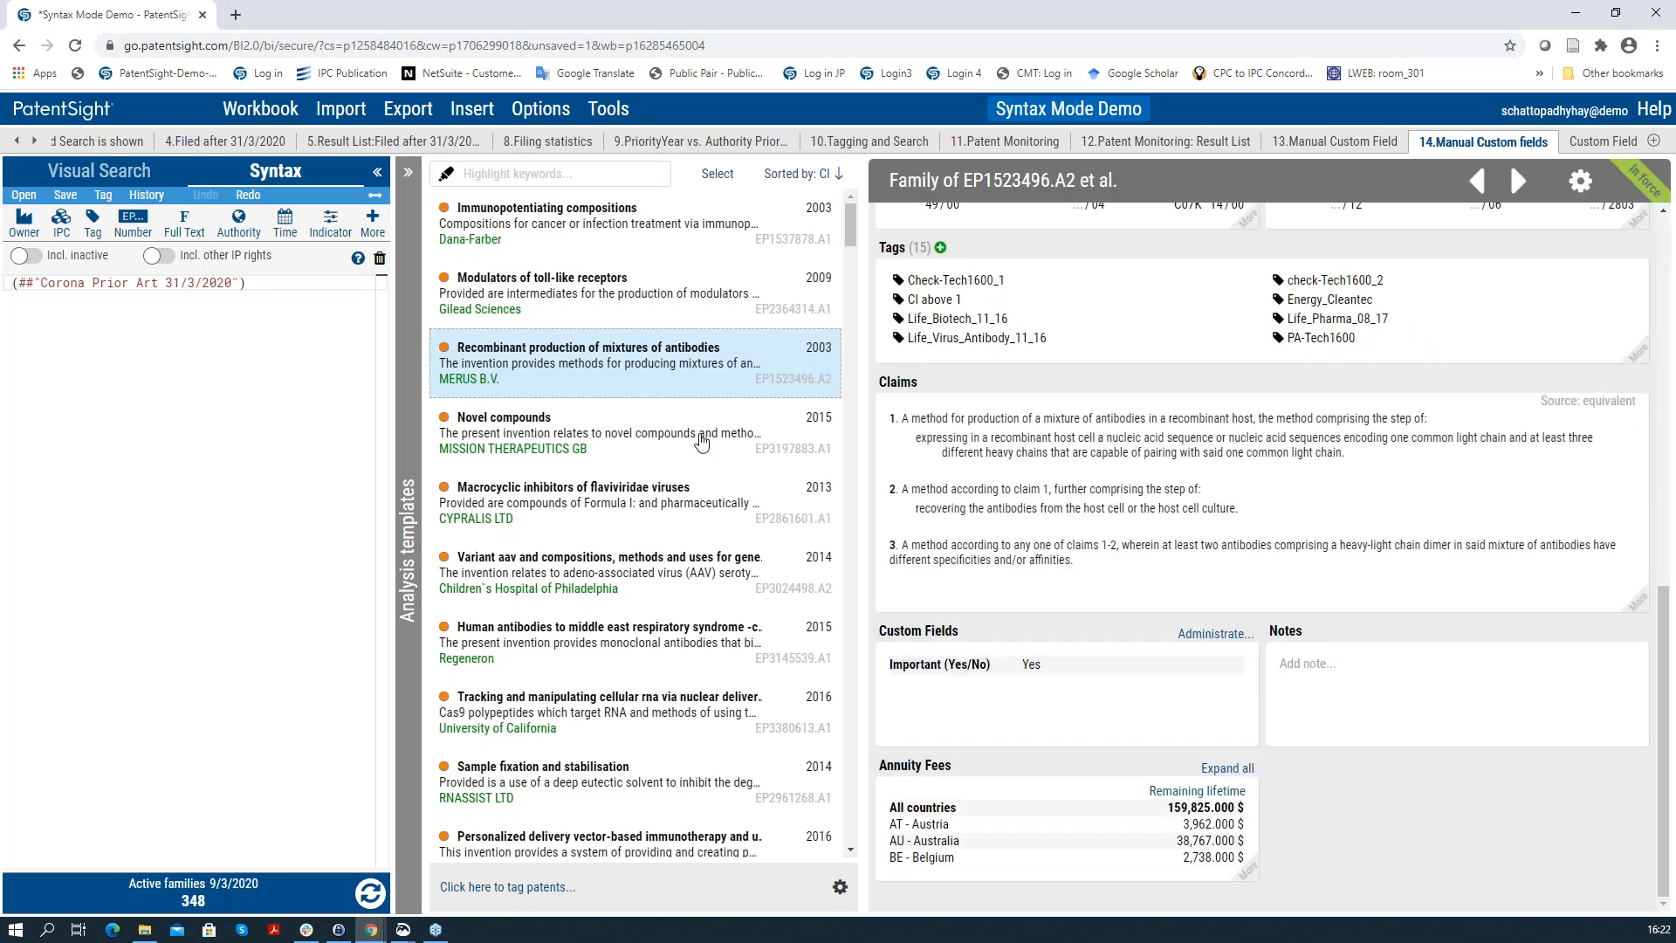
pyautogui.click(748, 452)
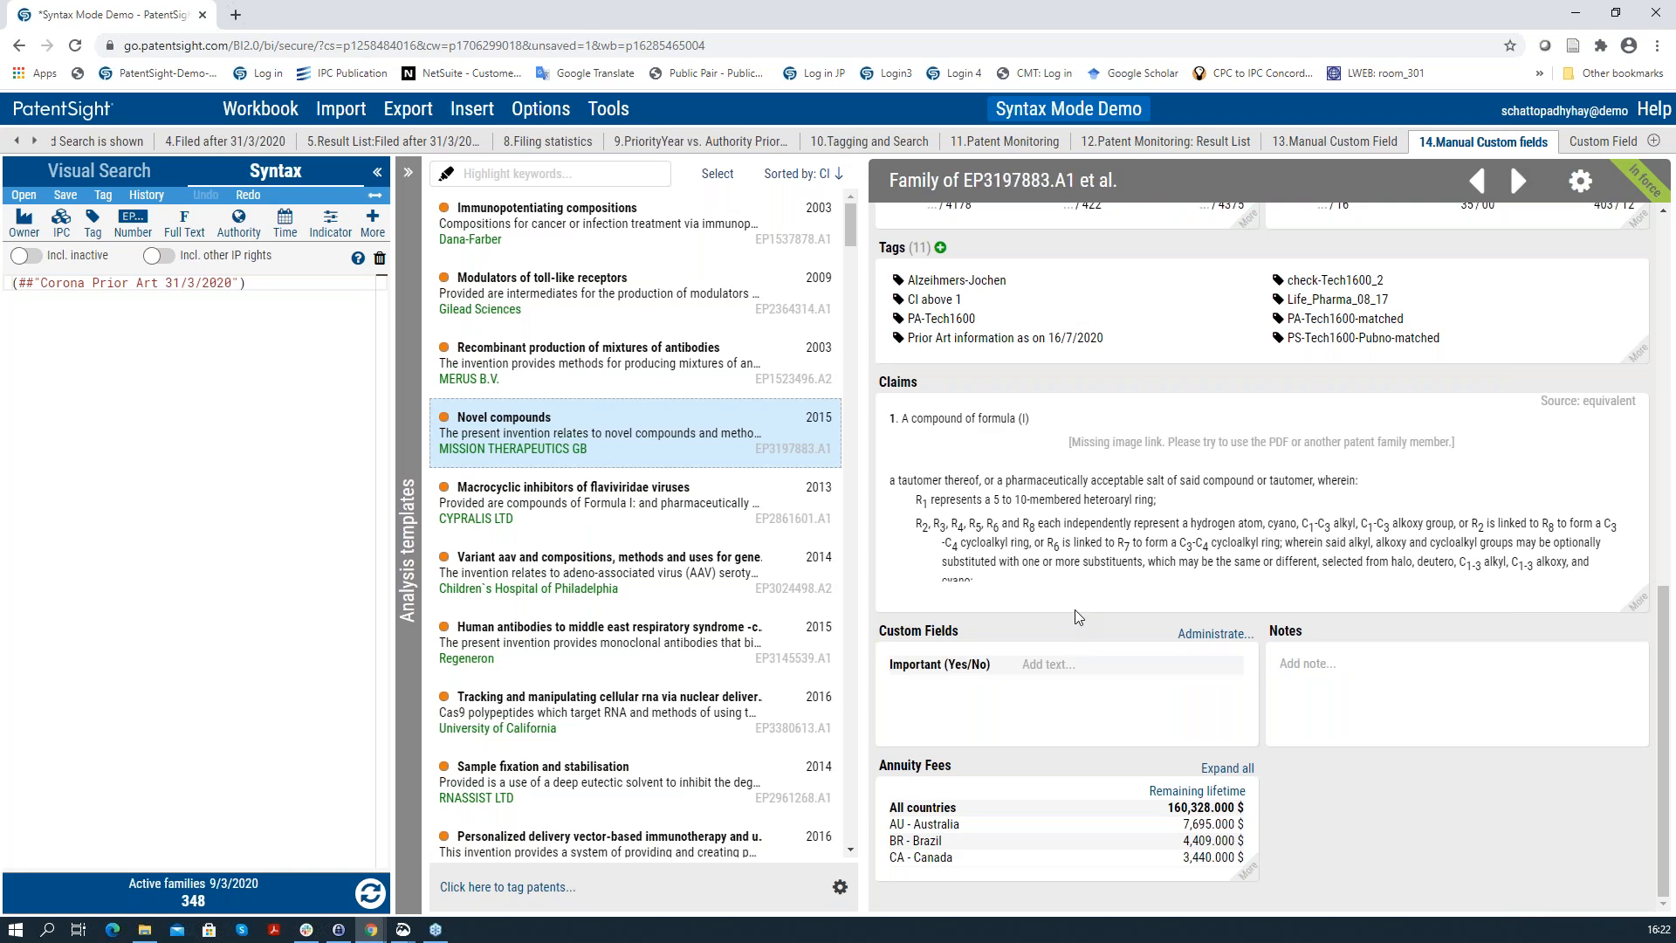
pyautogui.scroll(10, 1074, 591)
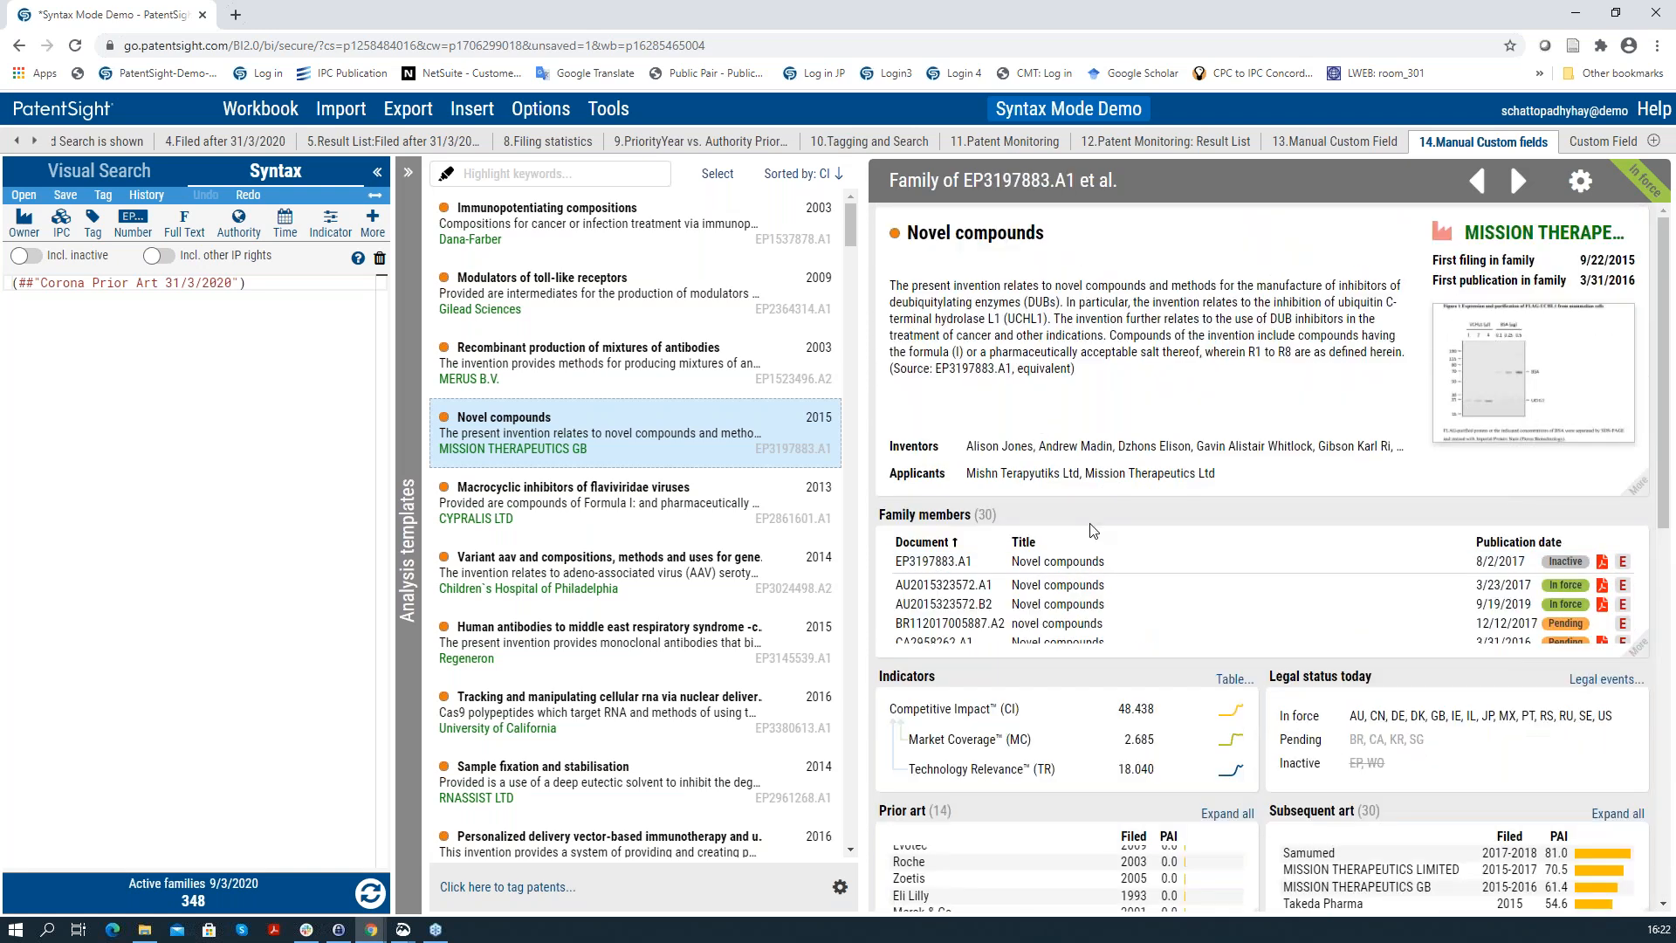
pyautogui.scroll(-10, 1098, 535)
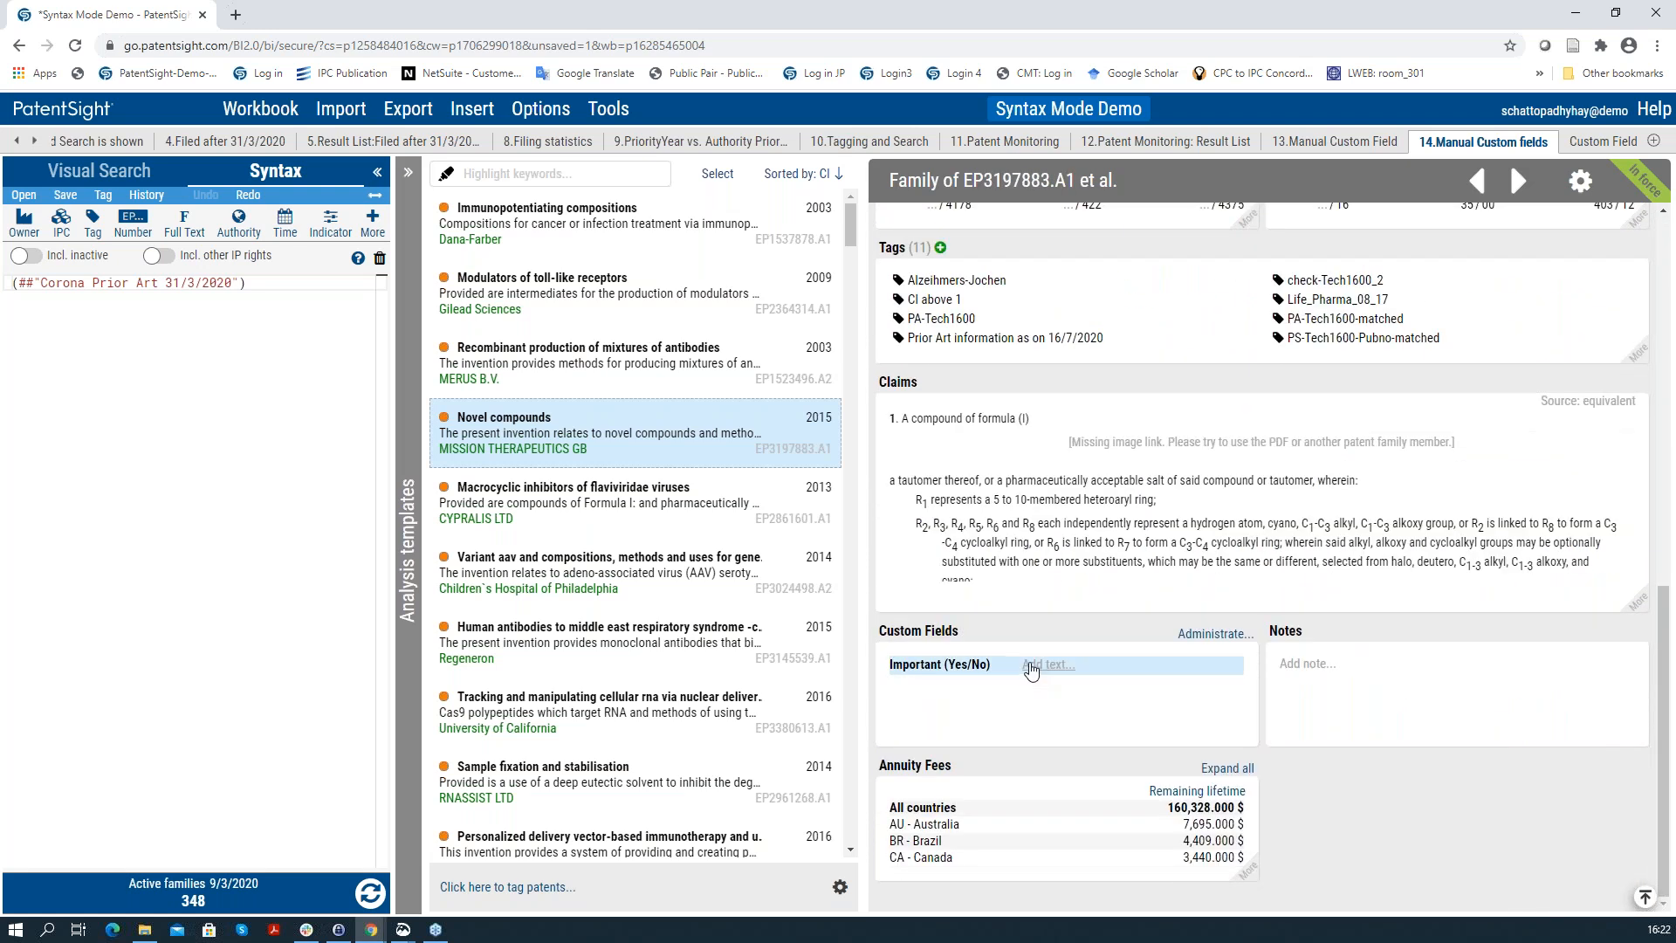
# Step: Set the Novel compounds family's Important (Yes/No) custom field to Yes
pyautogui.click(1031, 667)
pyautogui.write('Yes')
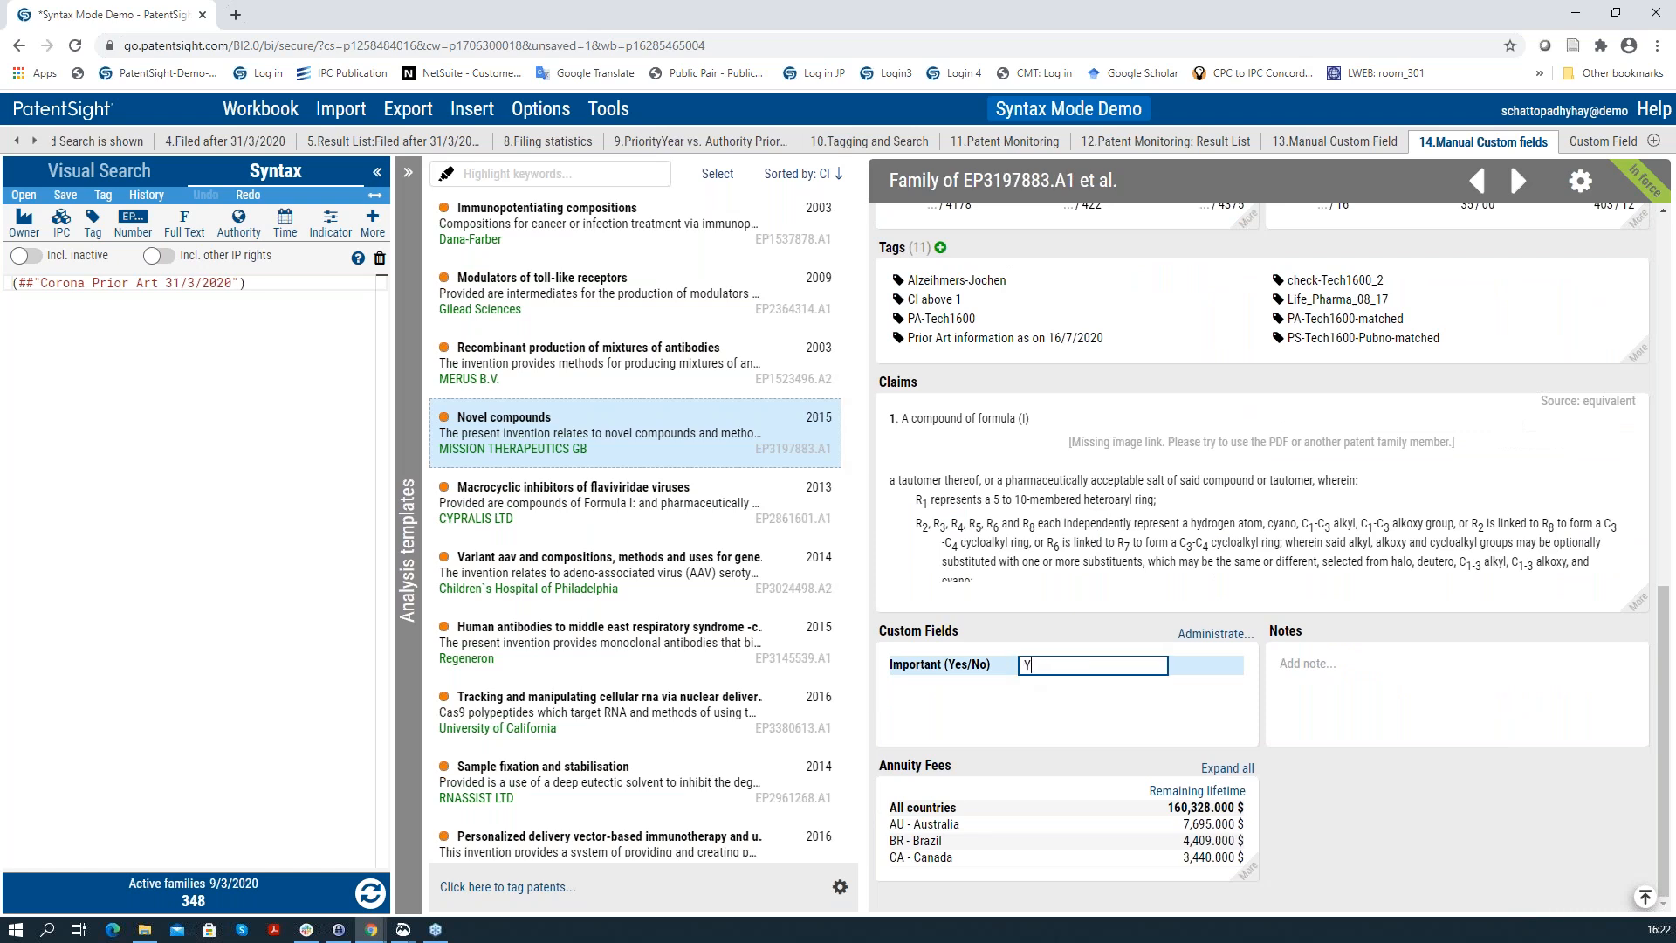
pyautogui.click(1043, 725)
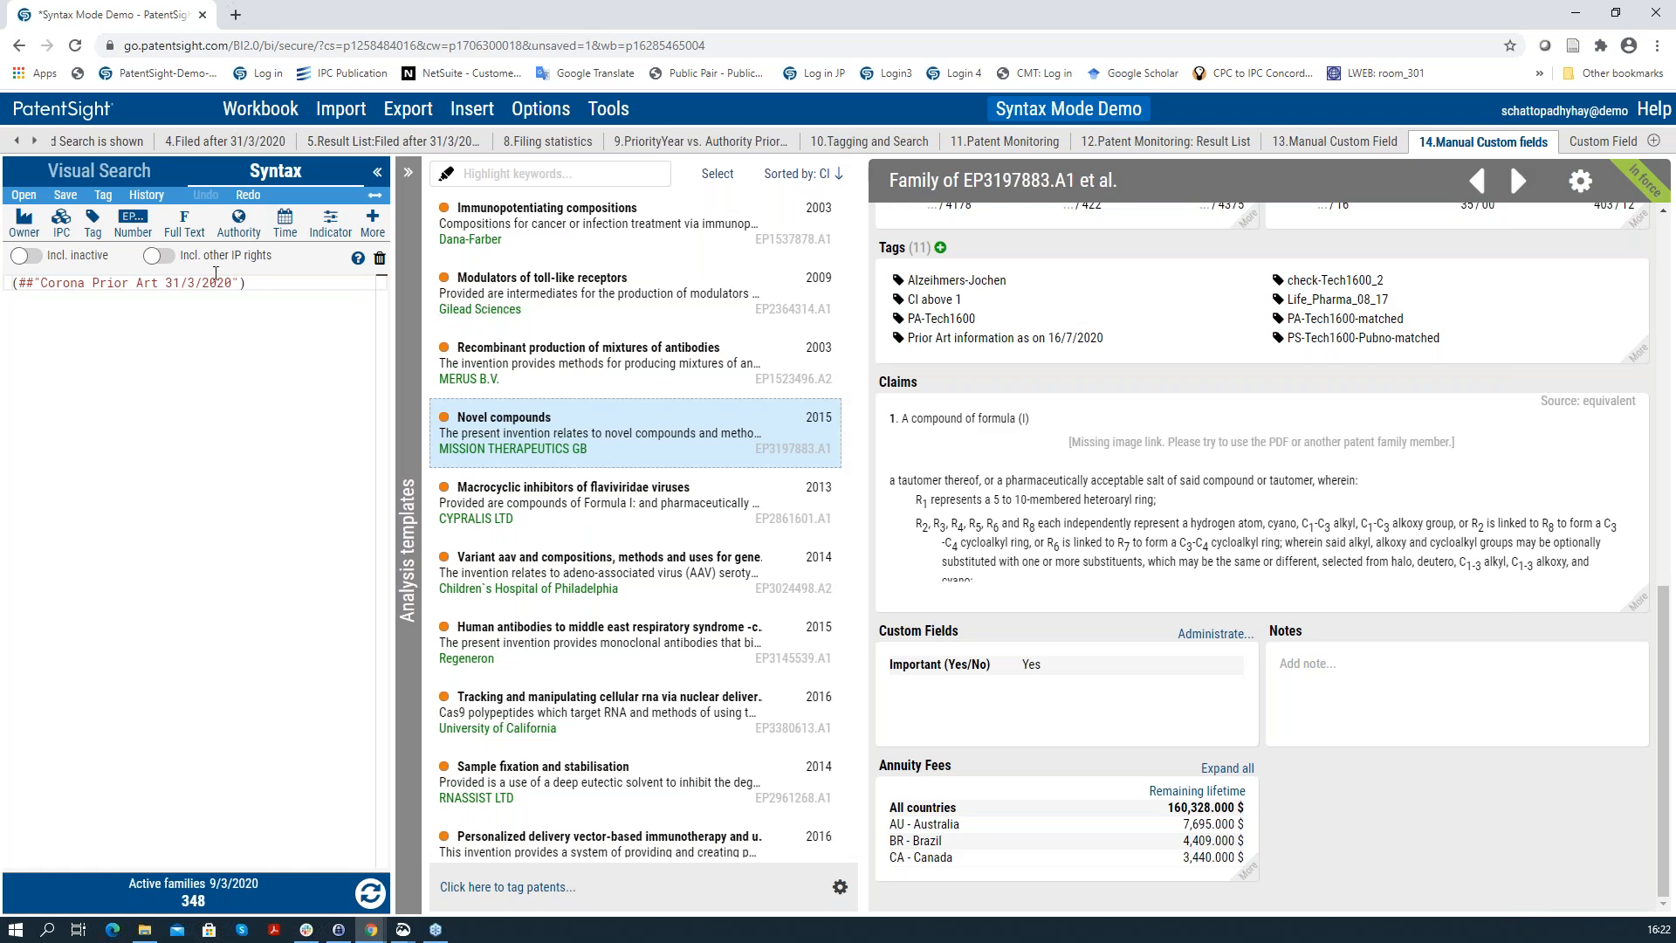
pyautogui.click(35, 141)
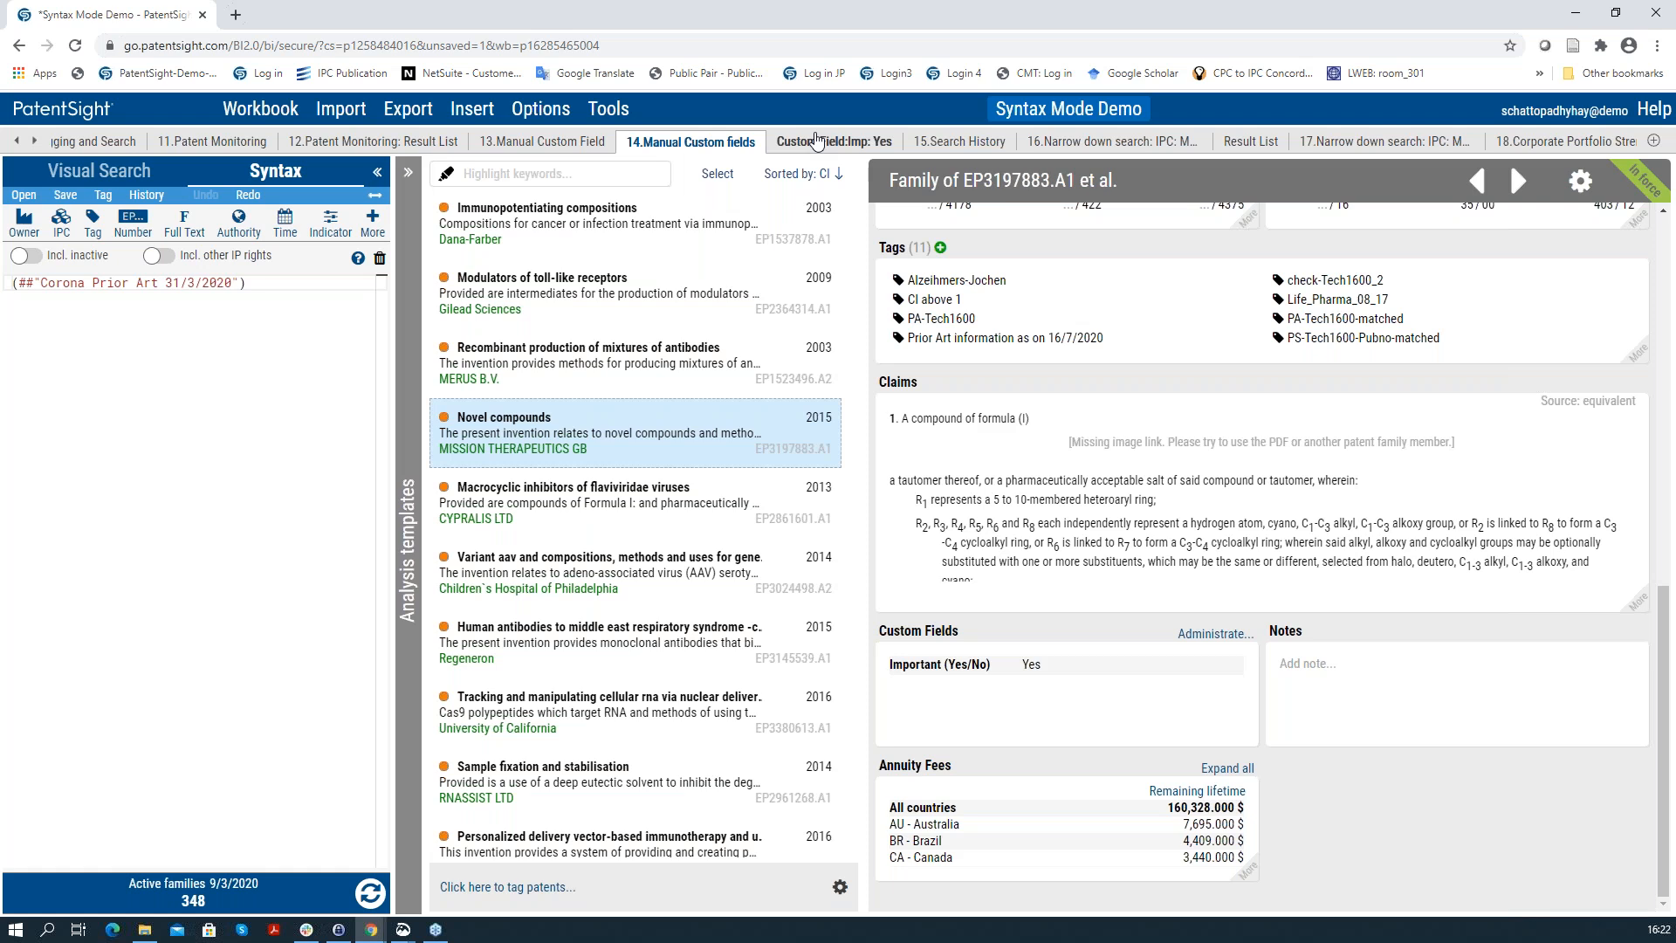
# Step: Open the 'Custom Field:Imp: Yes' sheet and refresh it to list 3 active families
pyautogui.click(816, 142)
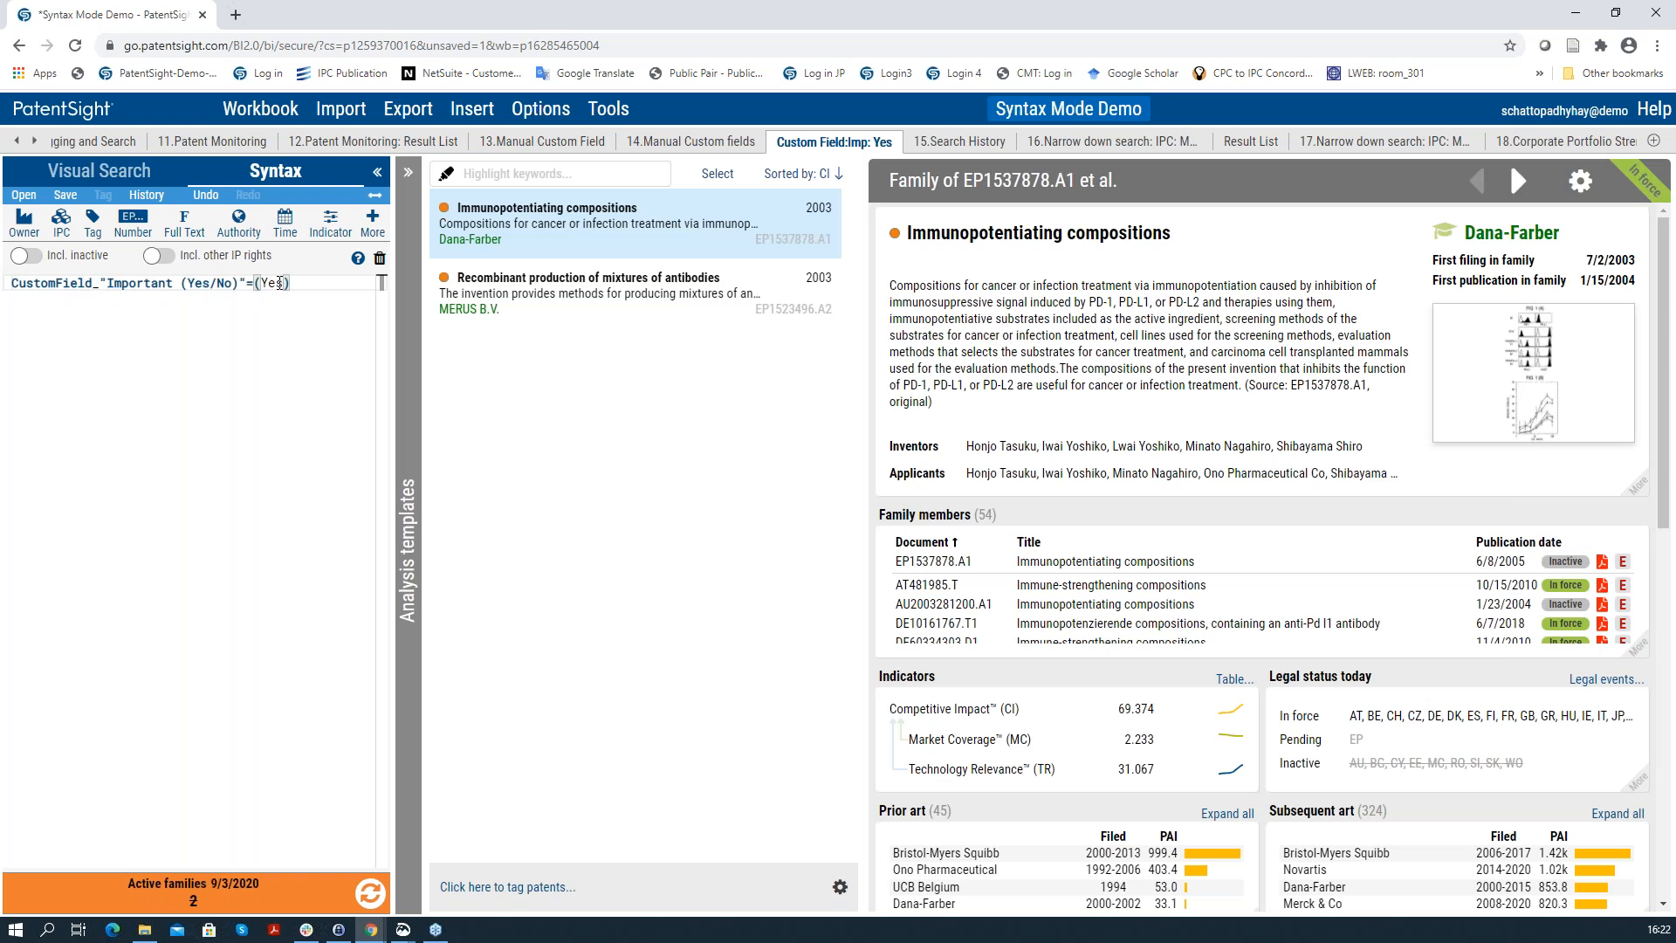
pyautogui.click(365, 892)
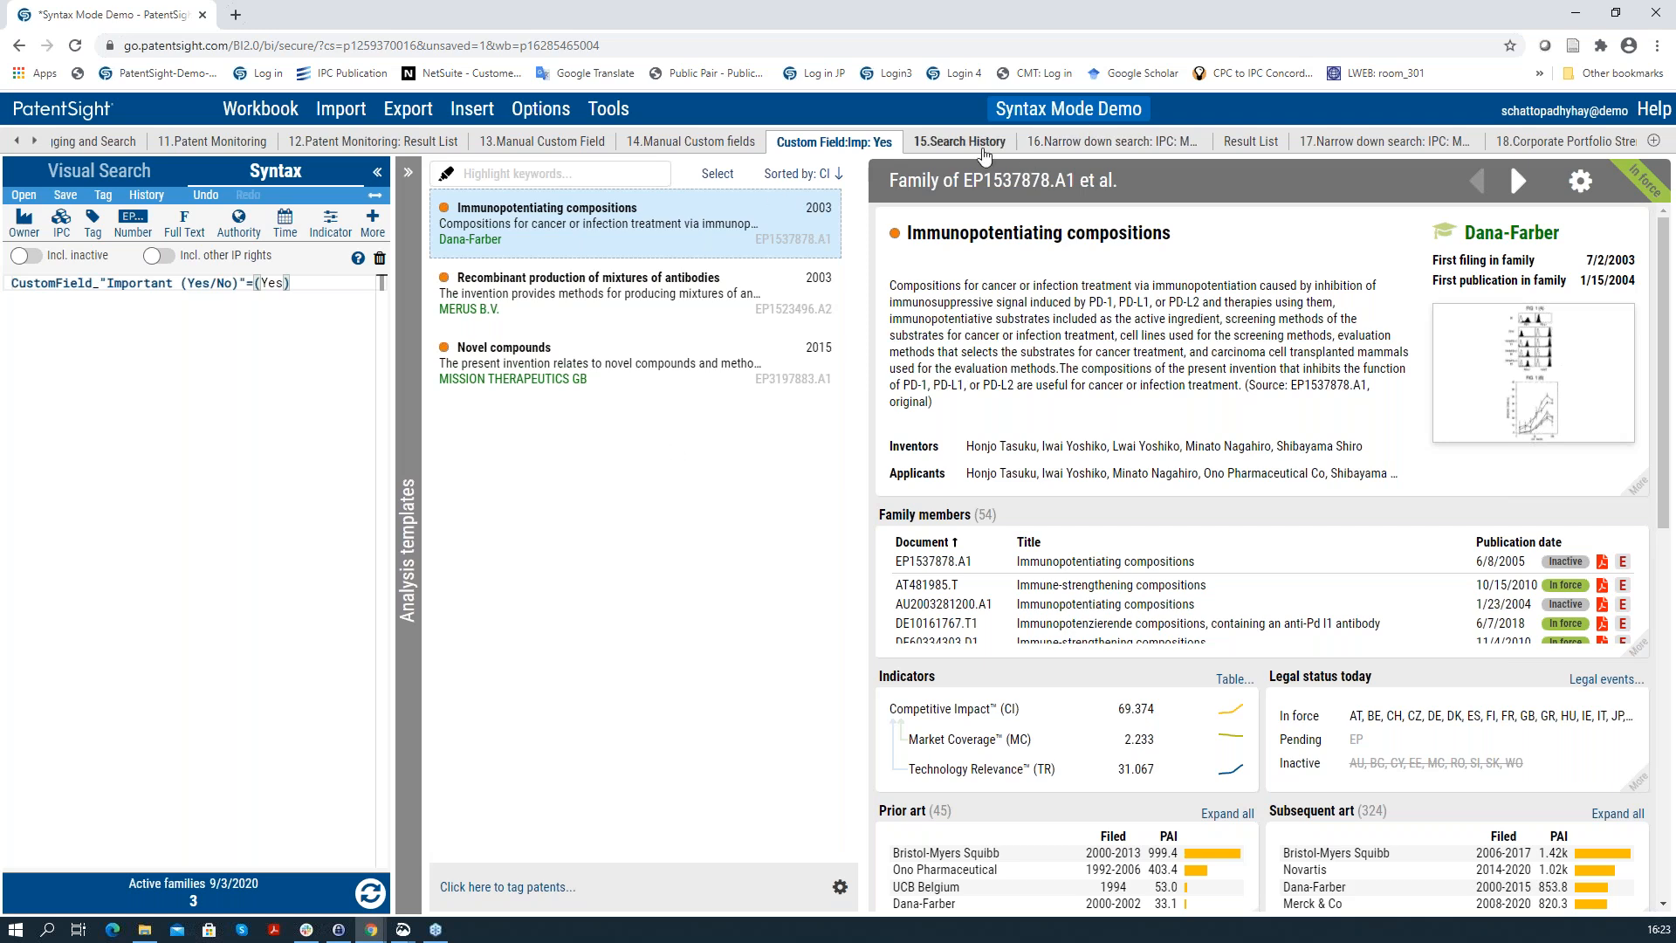
# Step: Switch to the 15.Search History sheet to review earlier queries, hit counts and run times
pyautogui.click(969, 143)
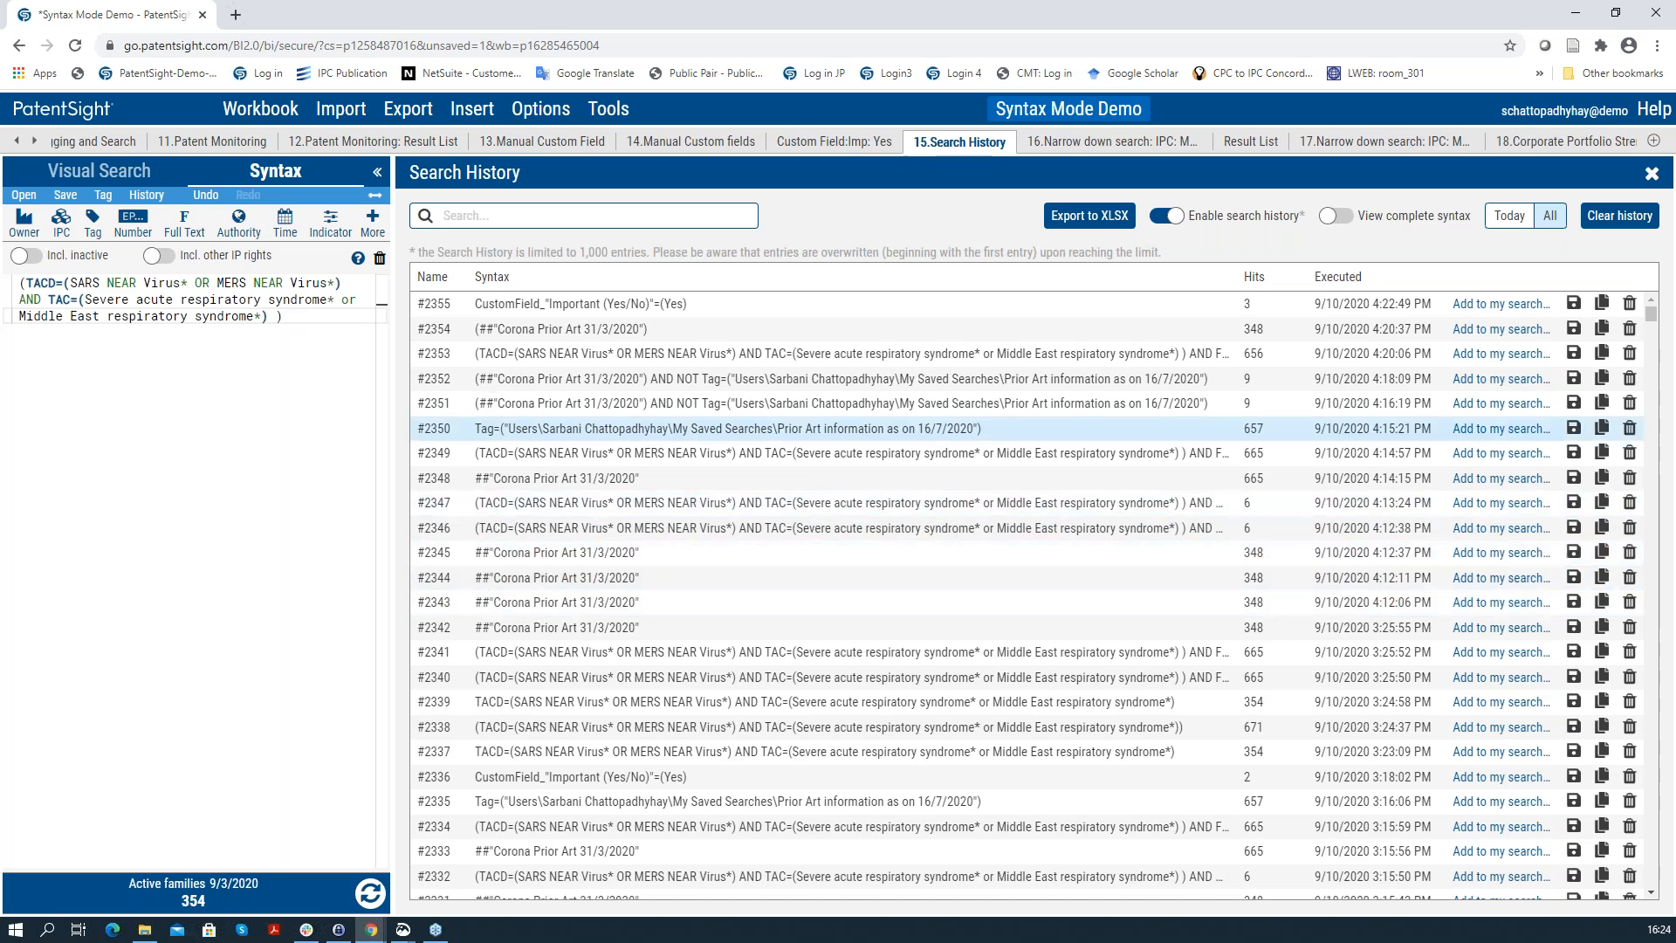
# Step: Append 'AND #2355' to the query, refresh the results, and go to the 16.Narrow down search: IPC sheet
pyautogui.click(311, 317)
pyautogui.write('AND ')
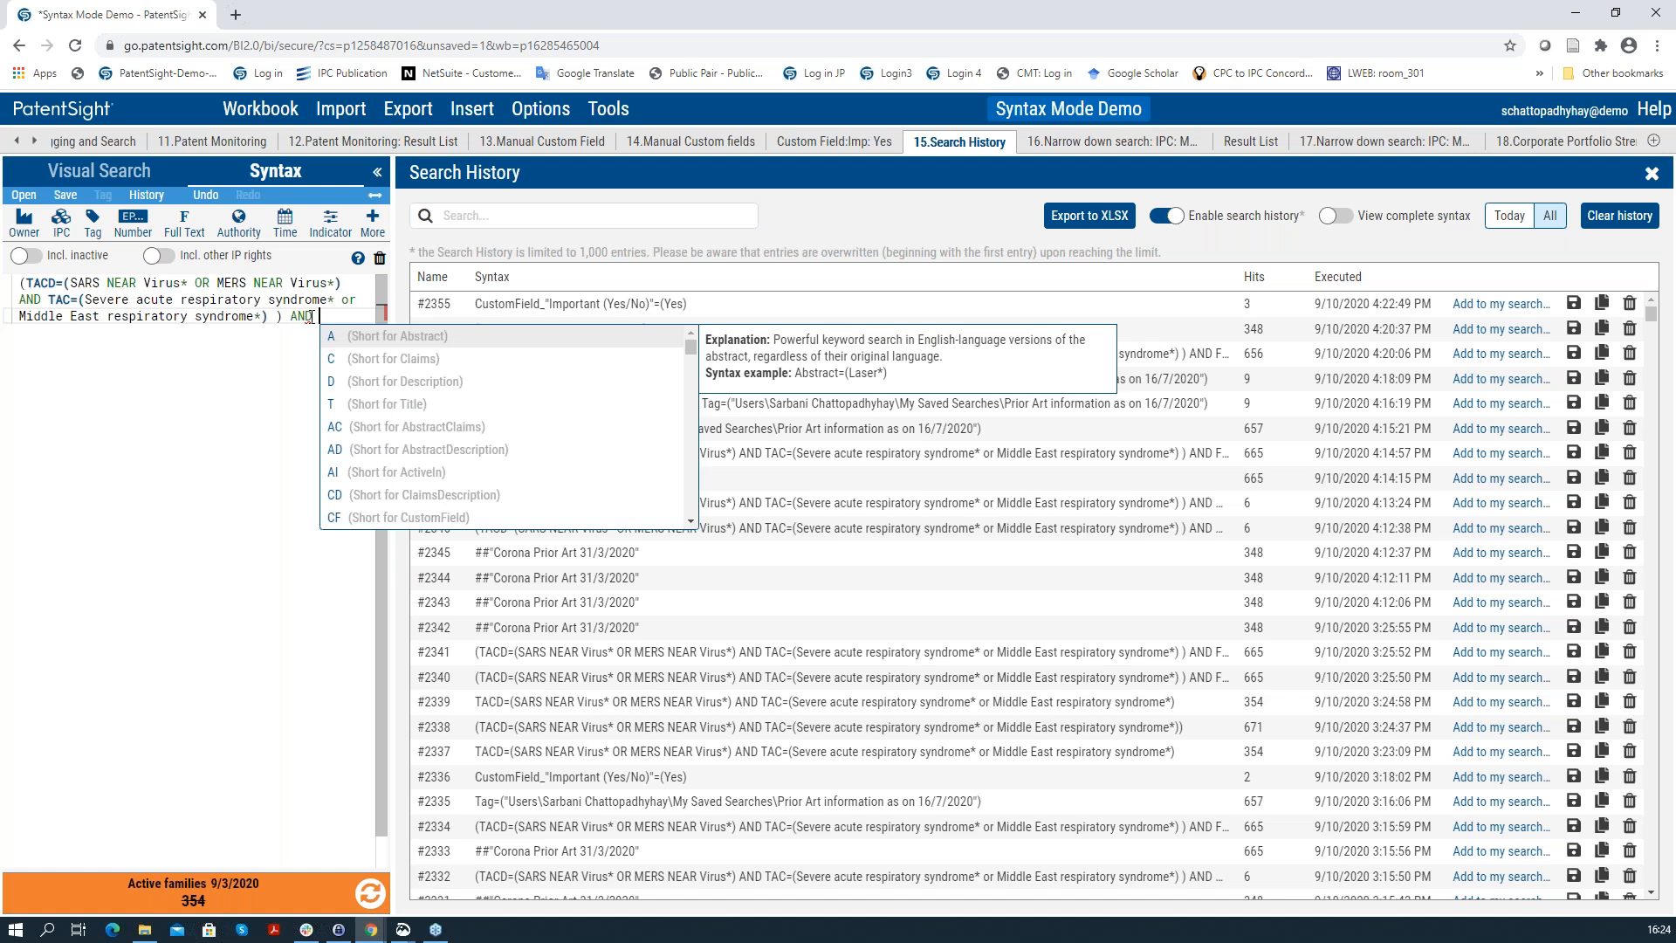
pyautogui.write('#')
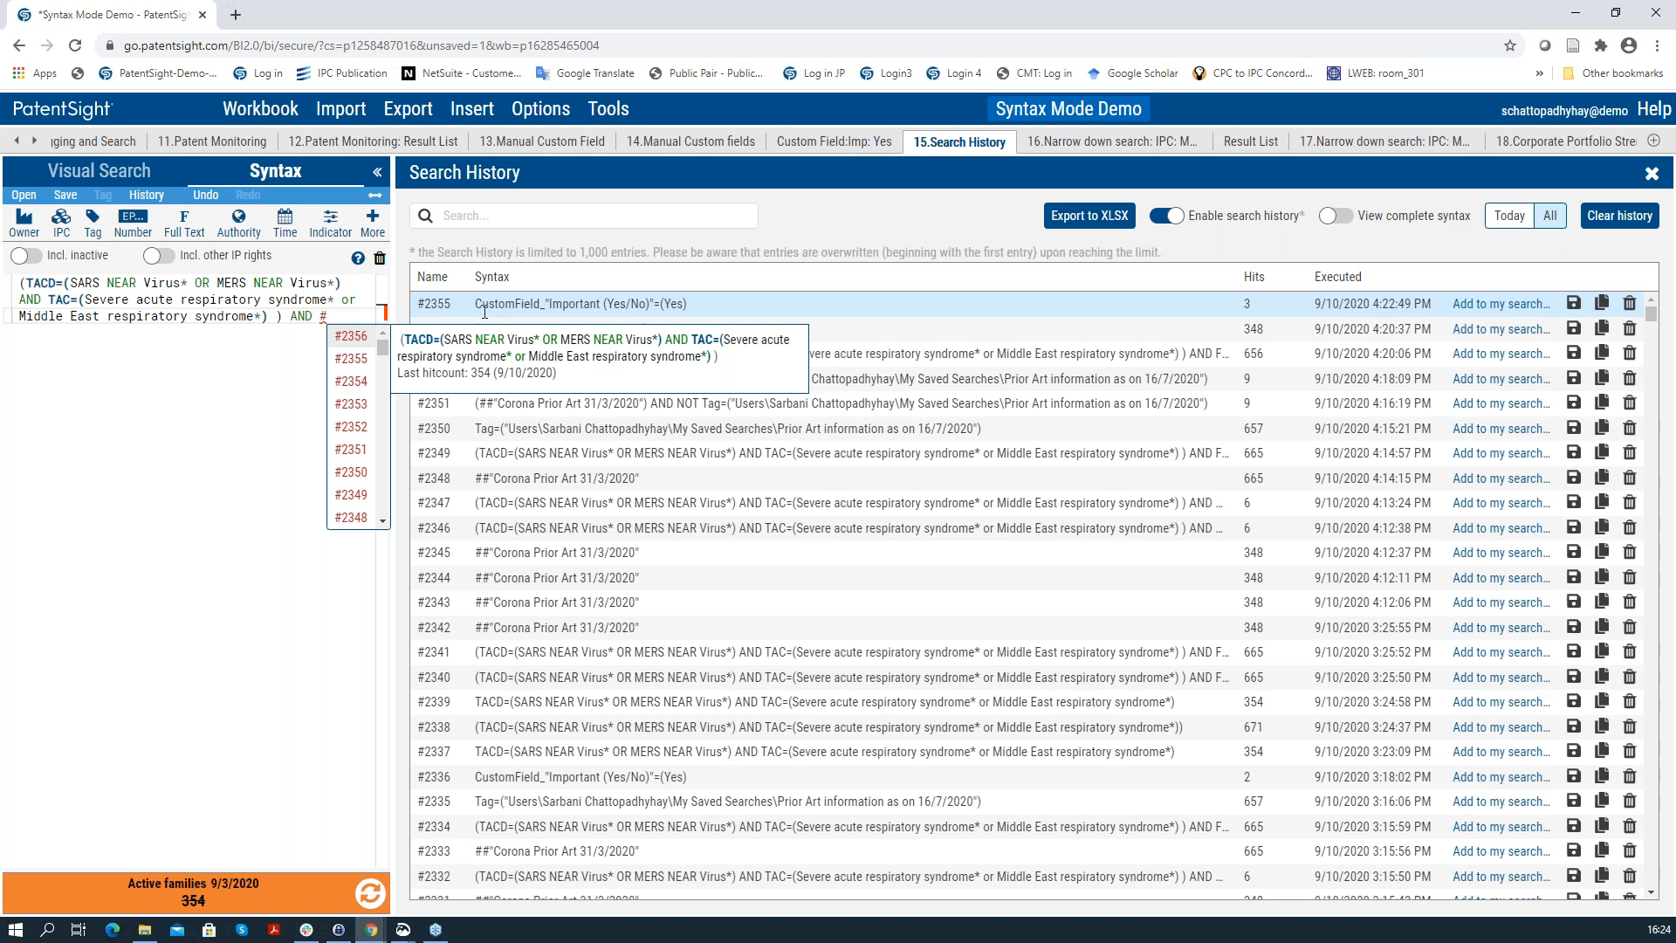
pyautogui.press('Down')
pyautogui.press('Return')
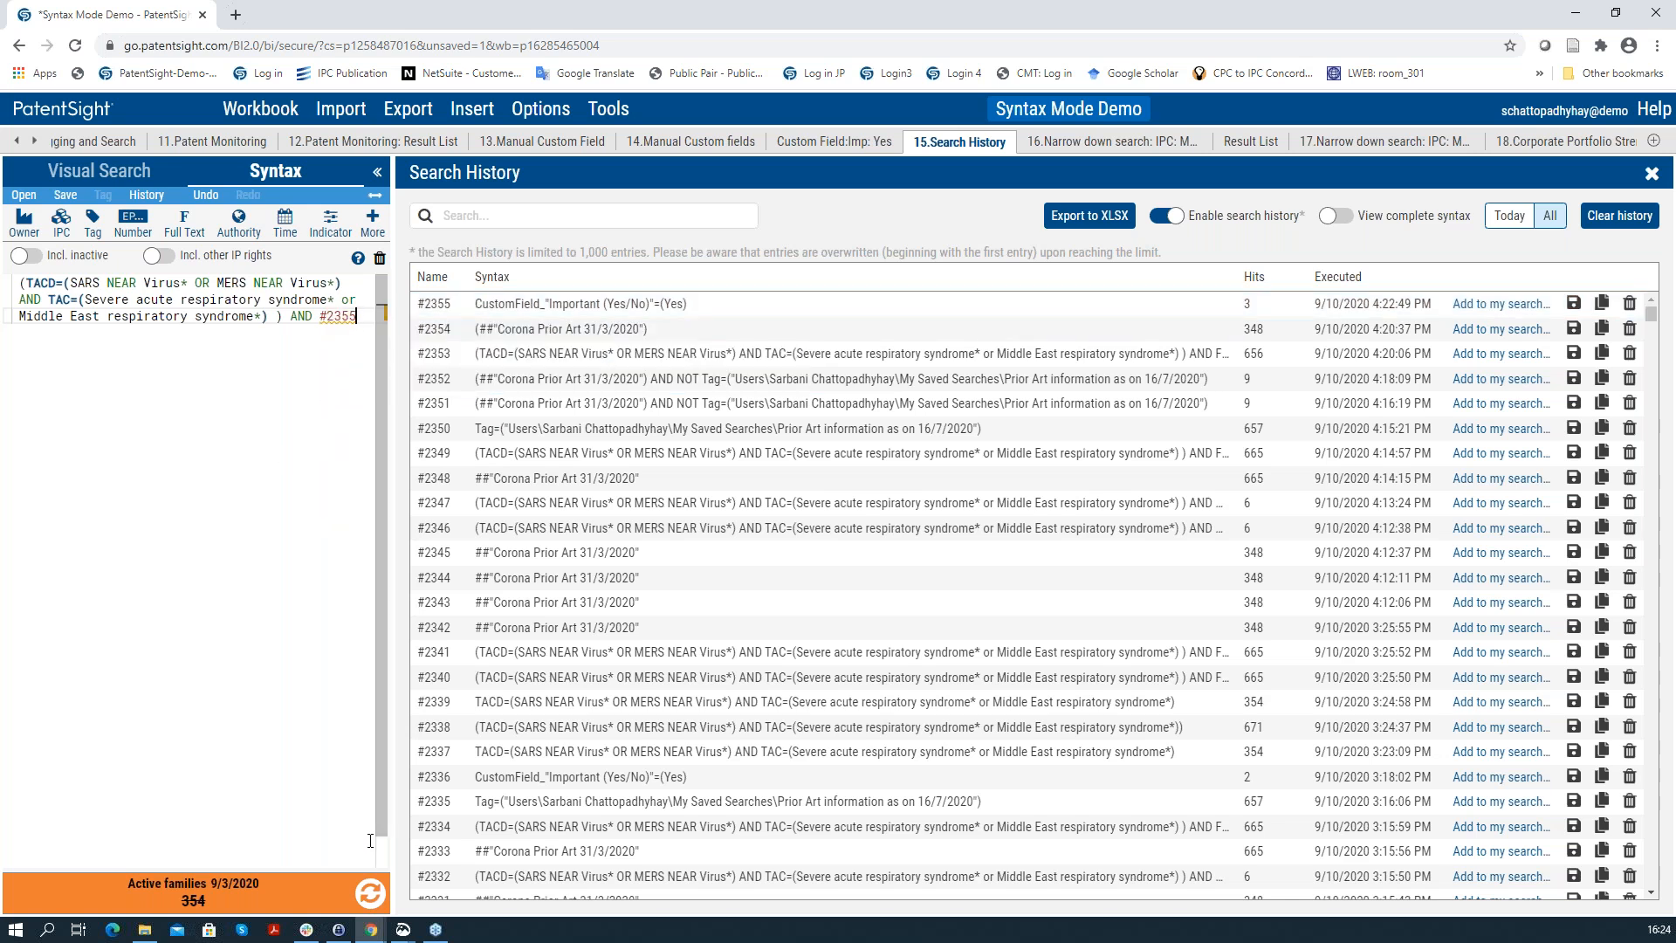
pyautogui.click(371, 891)
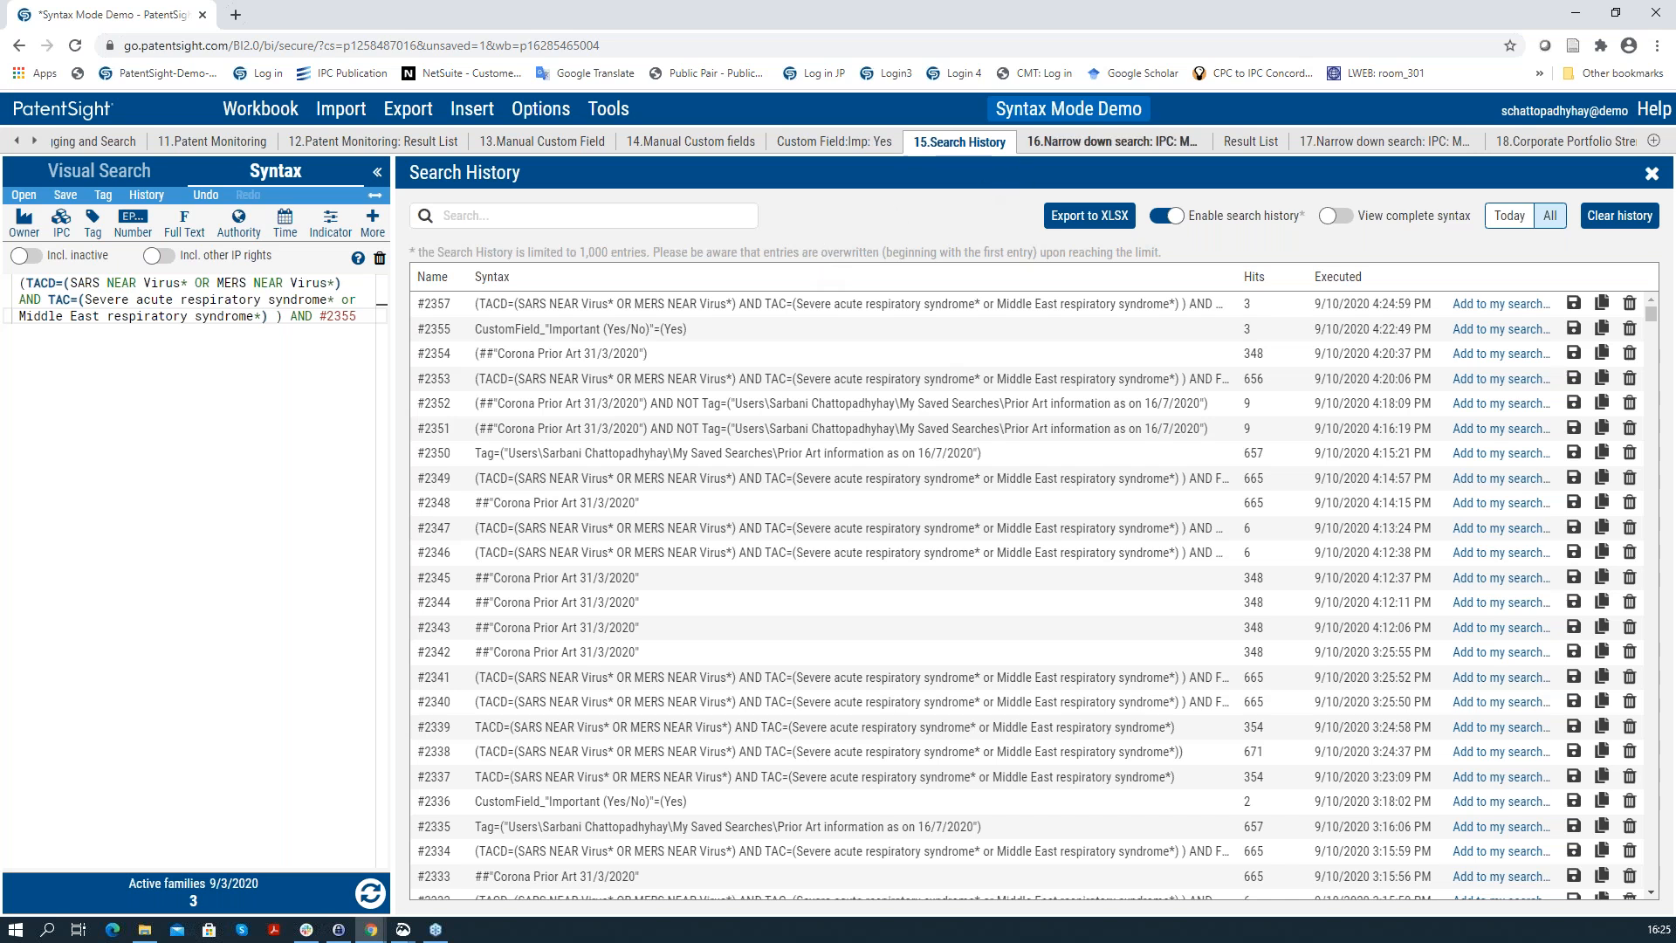
pyautogui.click(1047, 152)
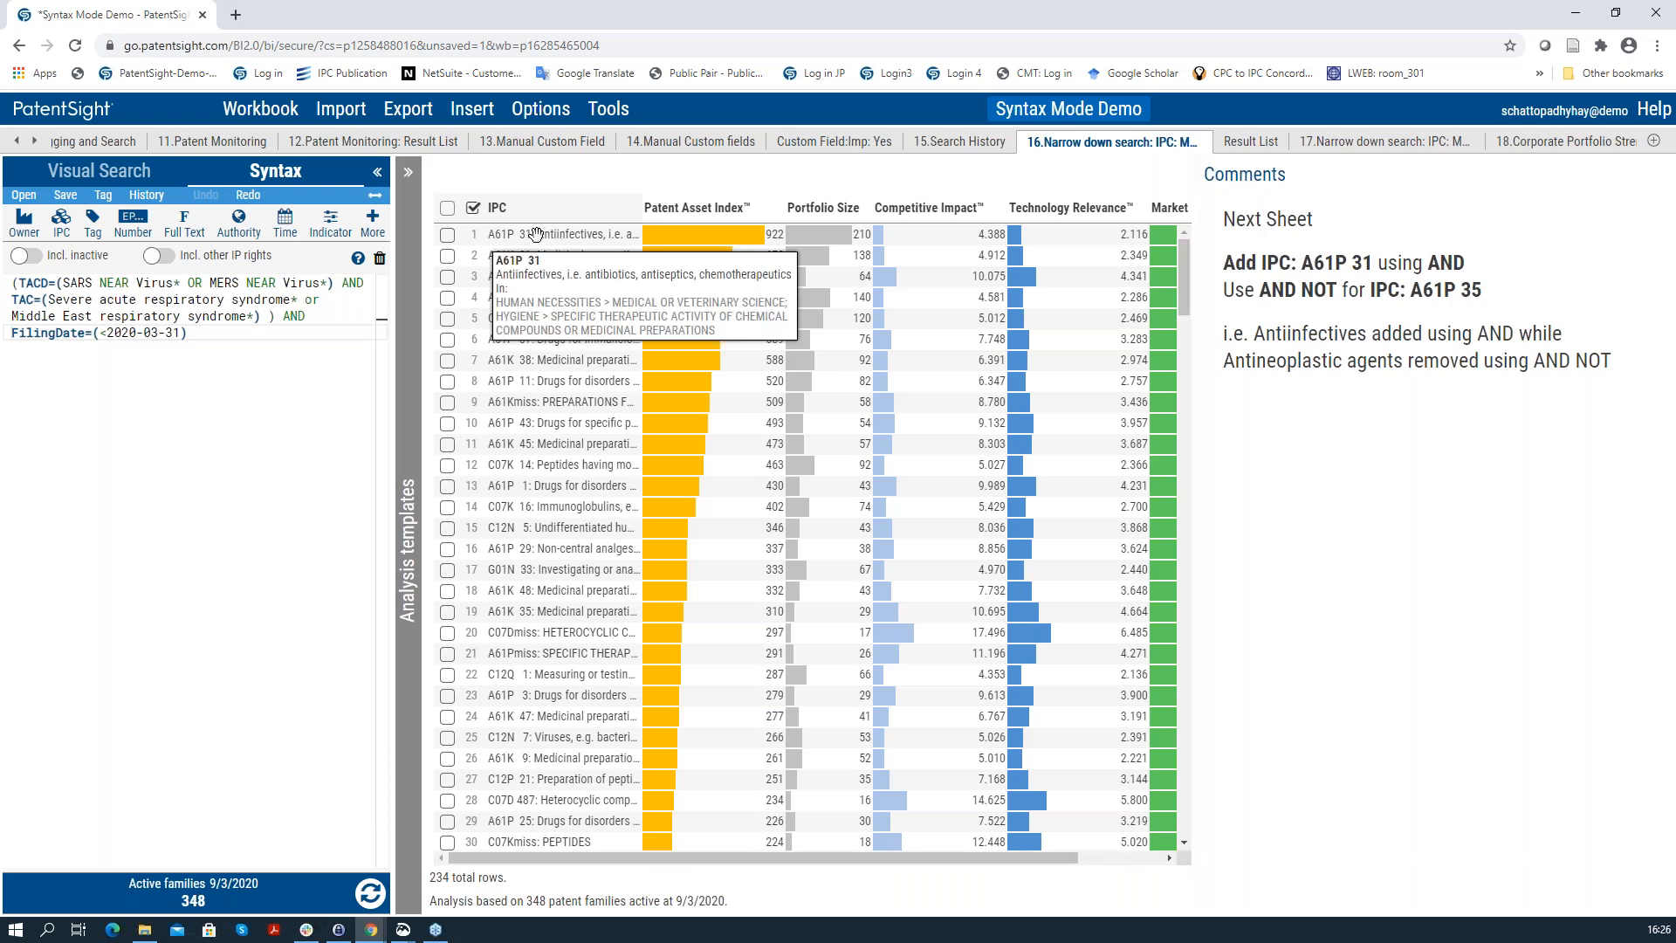
# Step: Add IPC A61P 31 and NOT A61P 35 to the query syntax, then go to Result List
pyautogui.moveTo(536, 234); pyautogui.dragTo(215, 346)
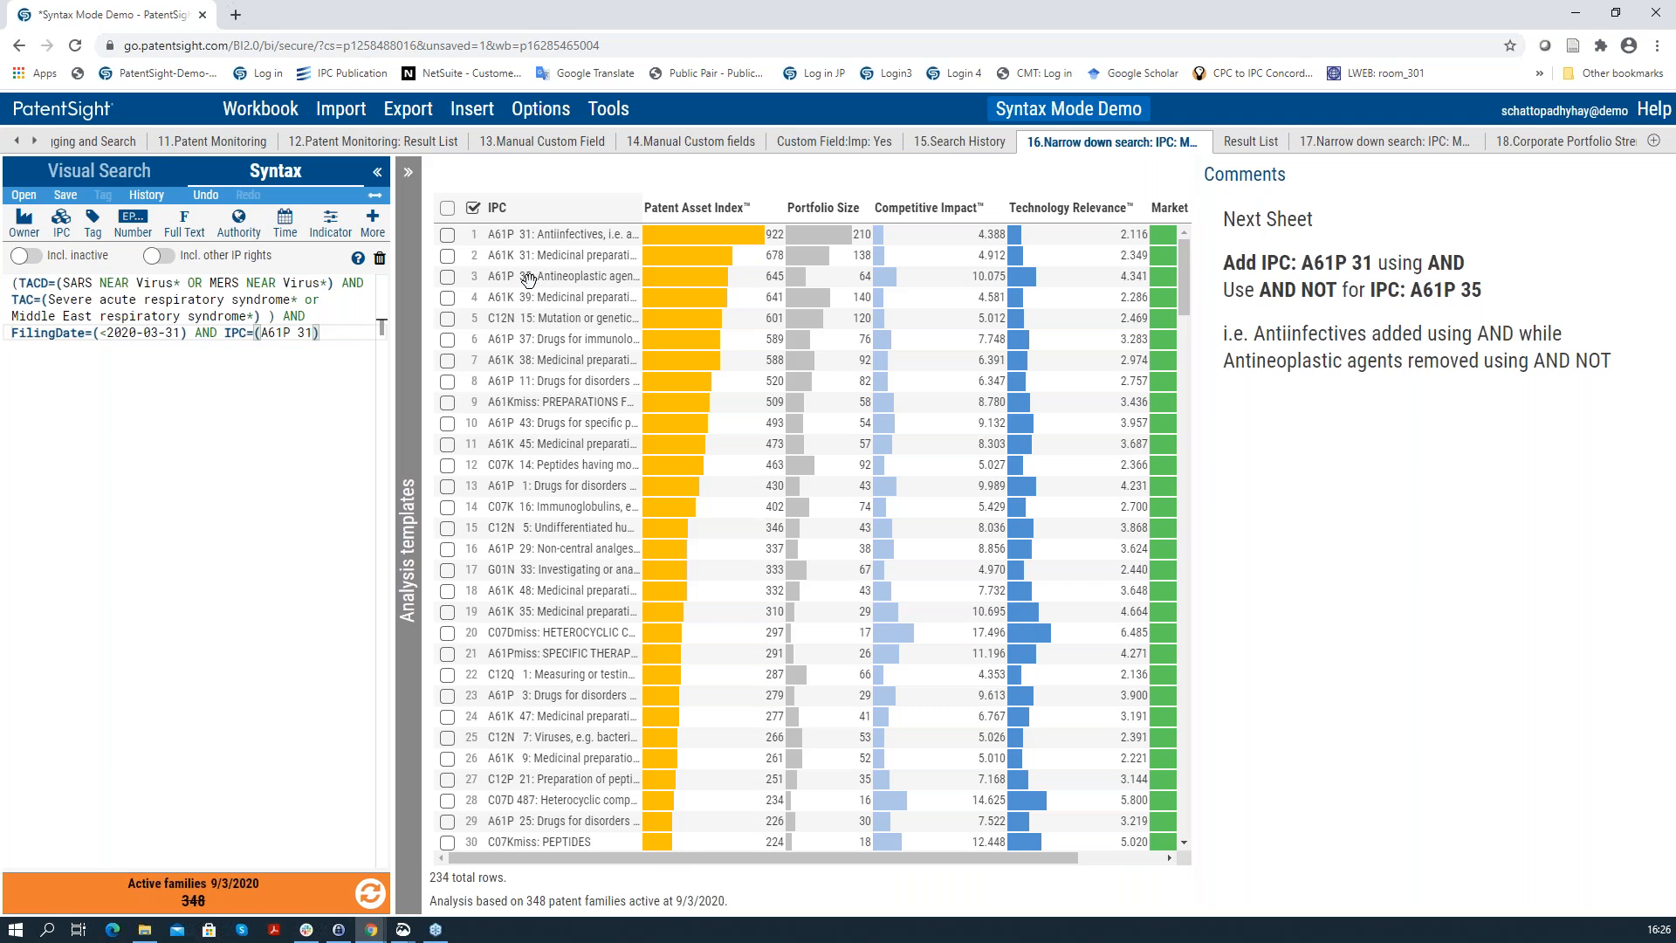
pyautogui.moveTo(524, 275); pyautogui.dragTo(294, 345)
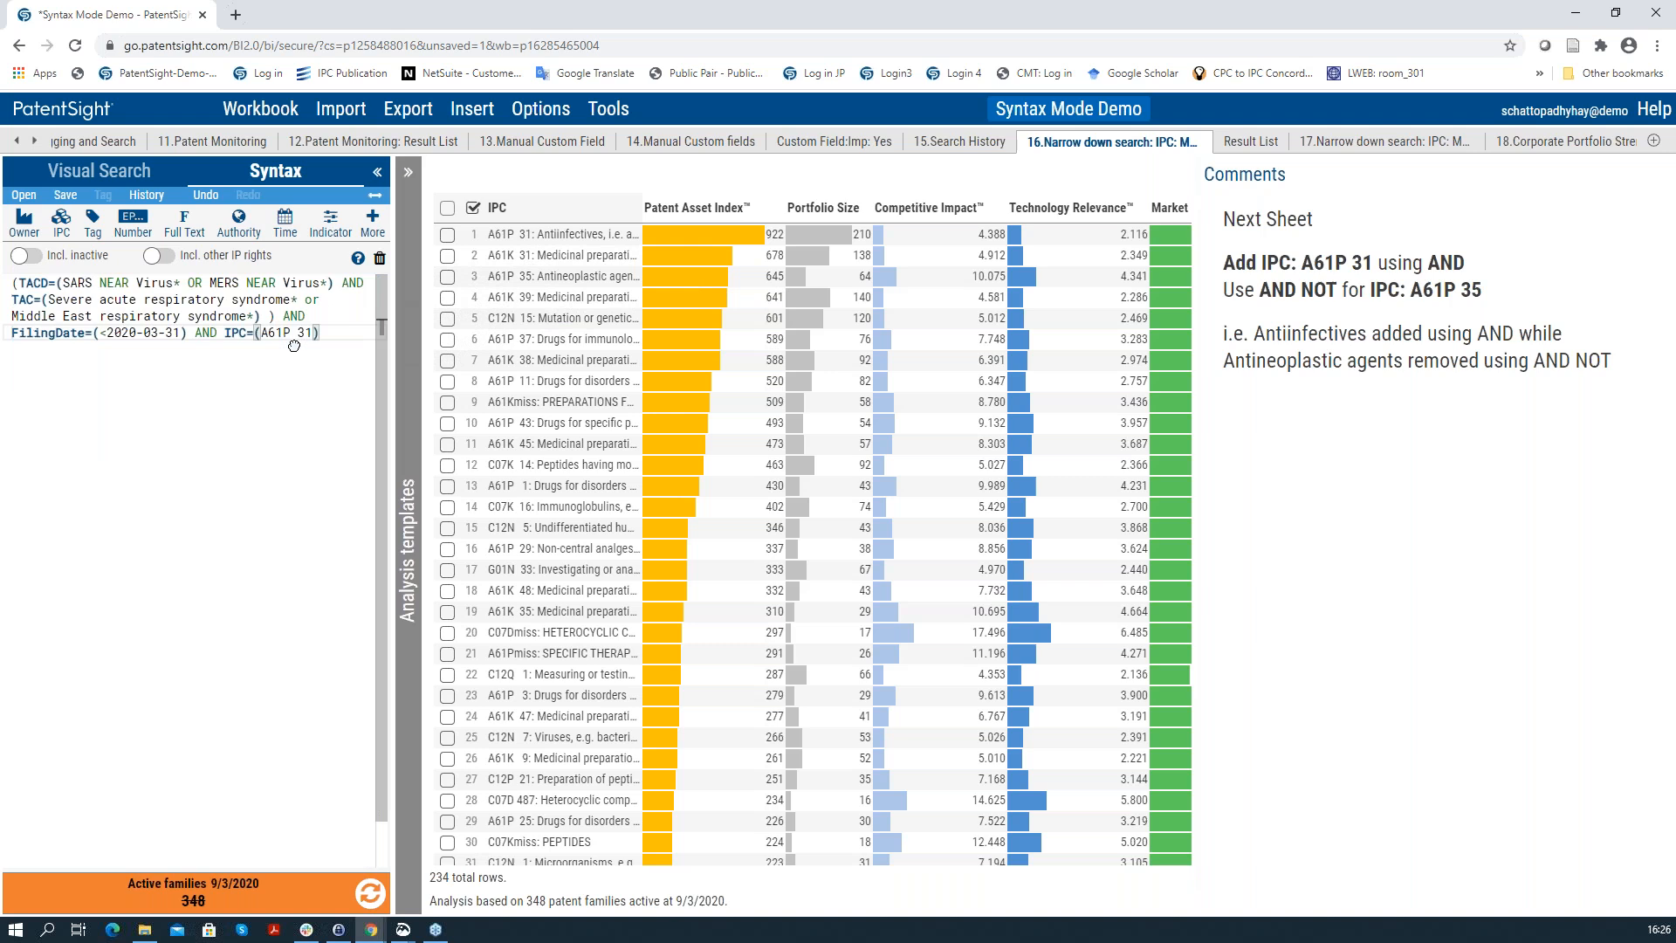
pyautogui.click(356, 337)
pyautogui.write('NOT IPC=(A61P 35')
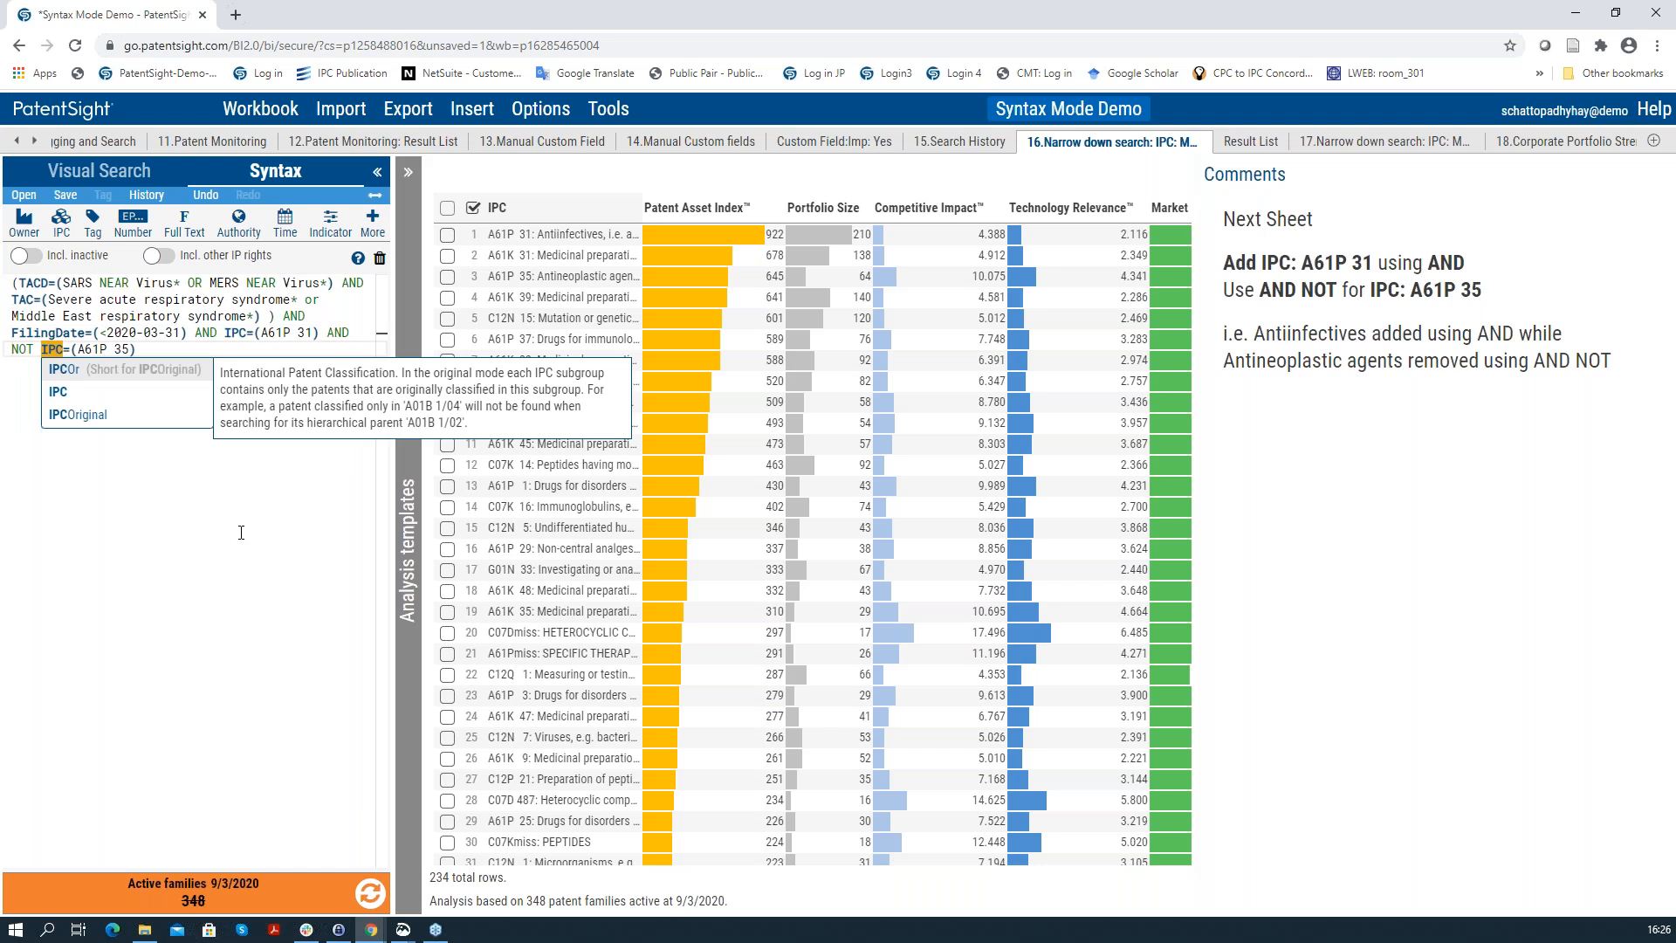
pyautogui.click(266, 692)
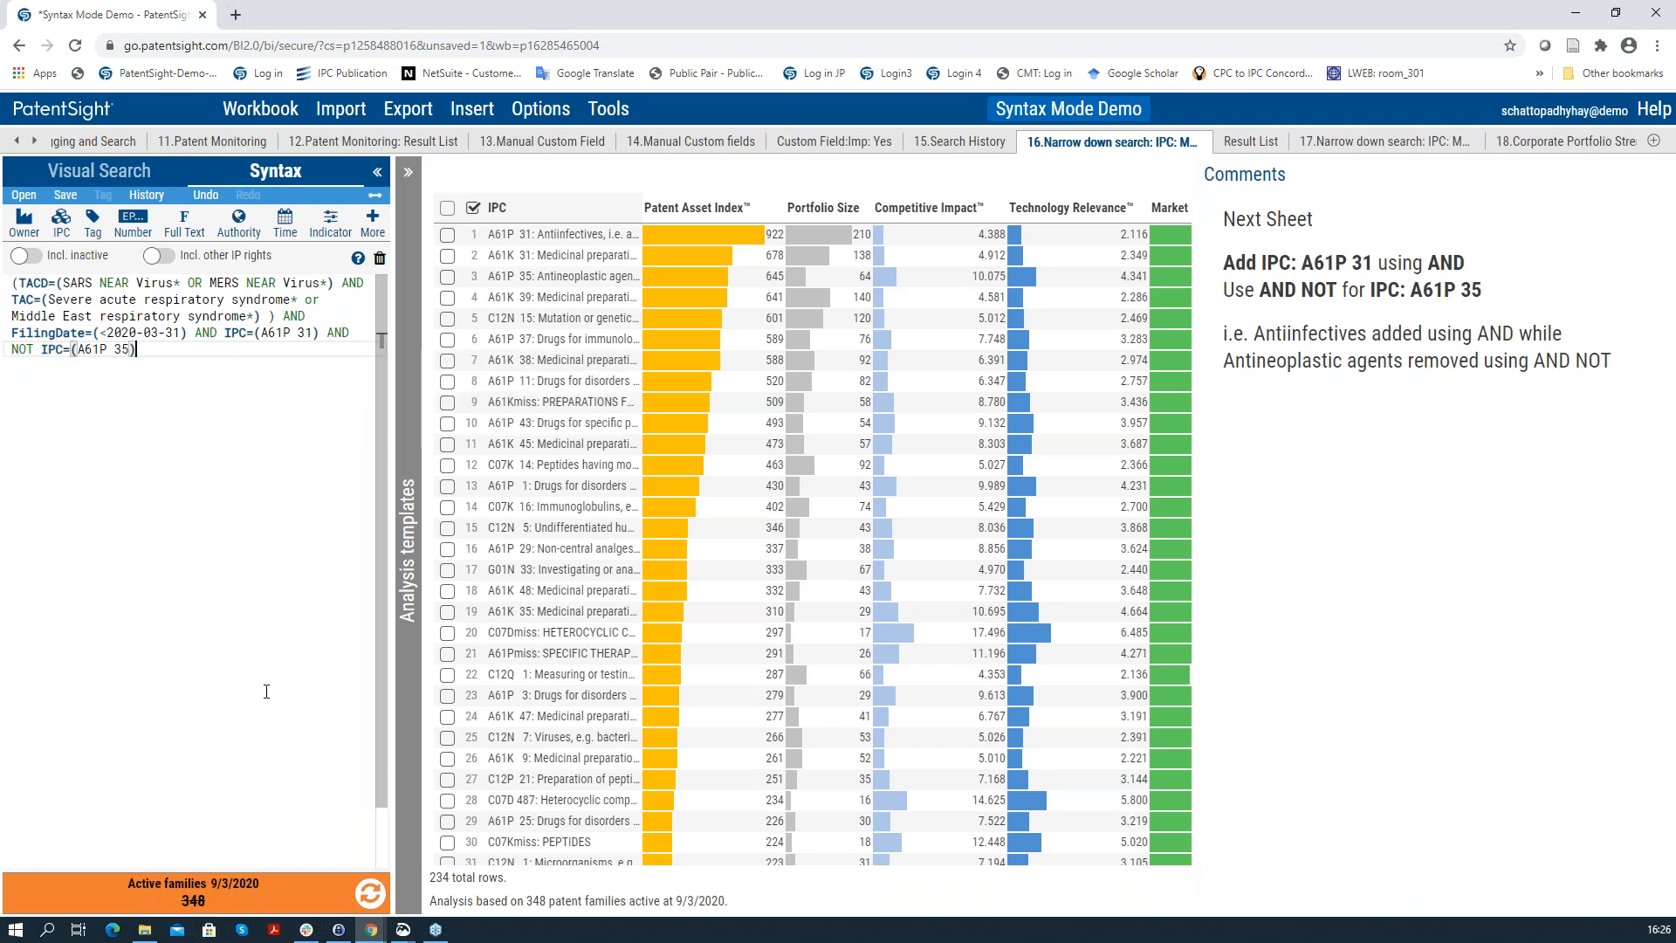
pyautogui.click(1251, 142)
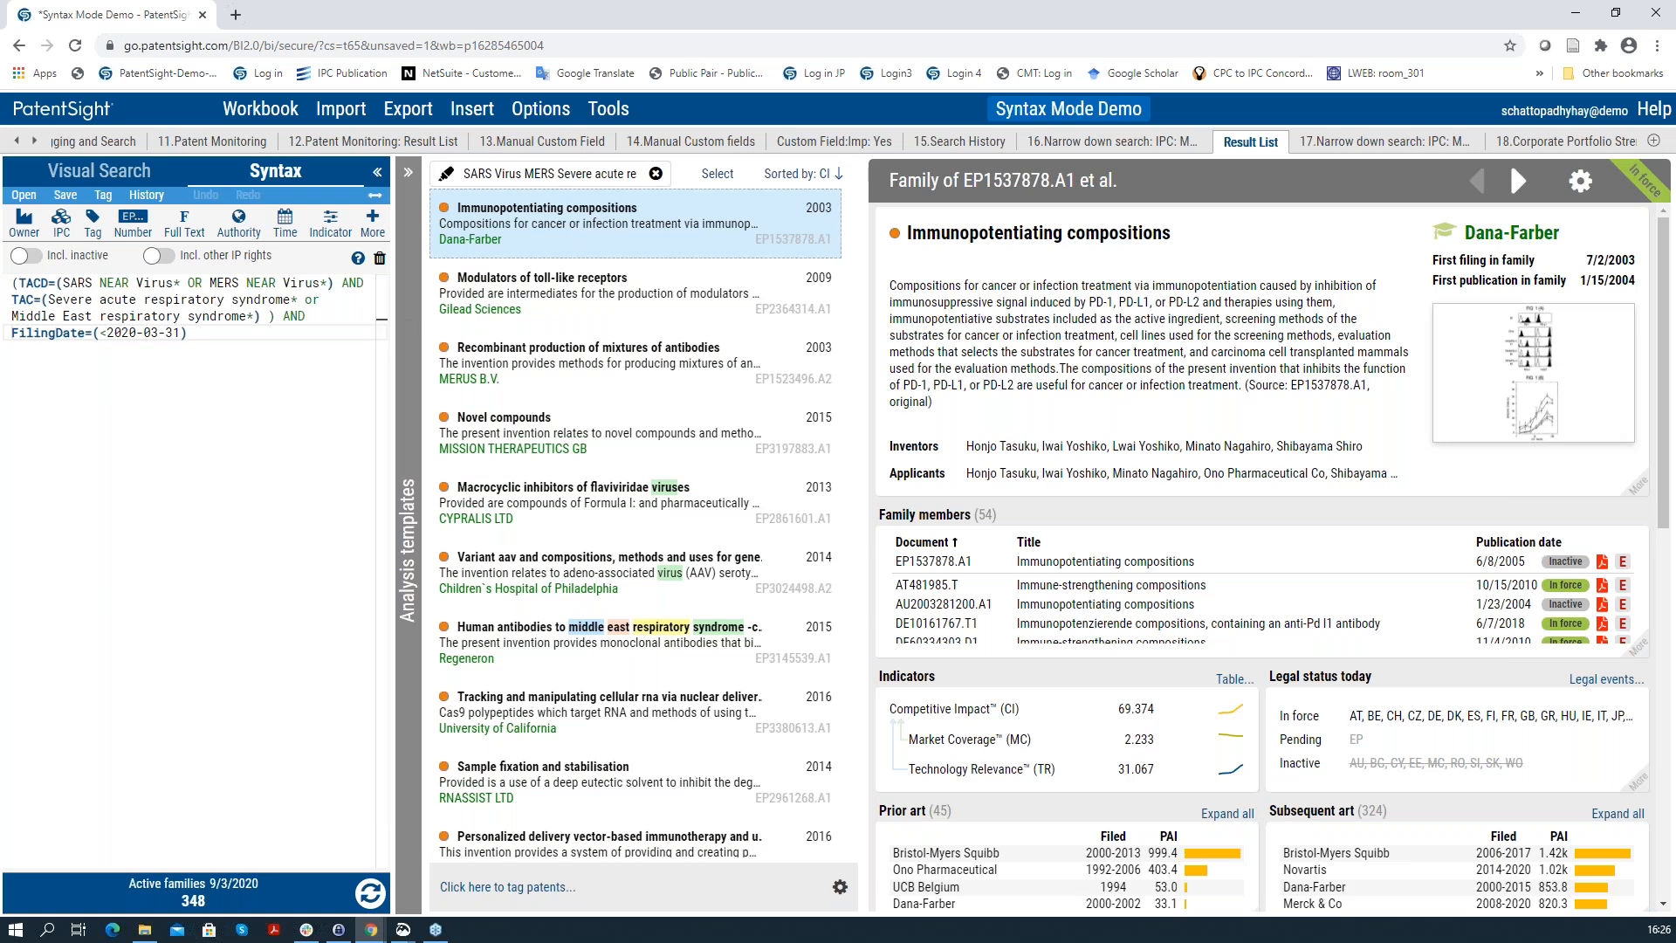
# Step: Expand the Immunopotentiating compositions family's full IPC list and drag A61P 35/04 toward the query
pyautogui.scroll(-4, 1098, 389)
pyautogui.scroll(-1, 1099, 390)
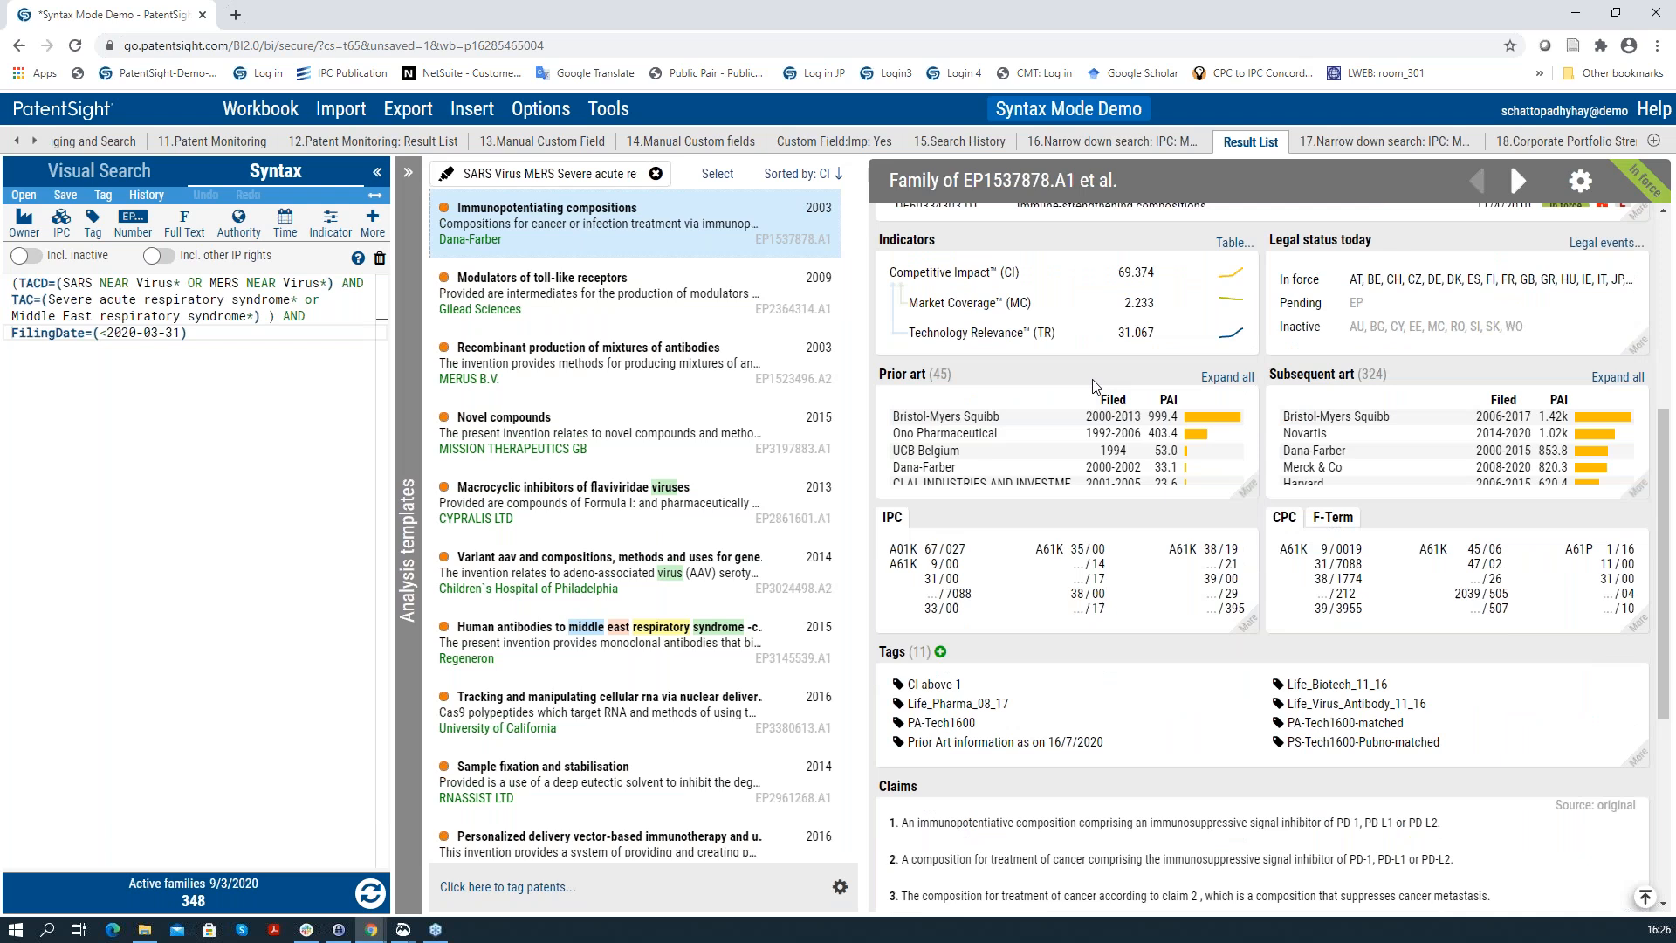
pyautogui.click(1247, 635)
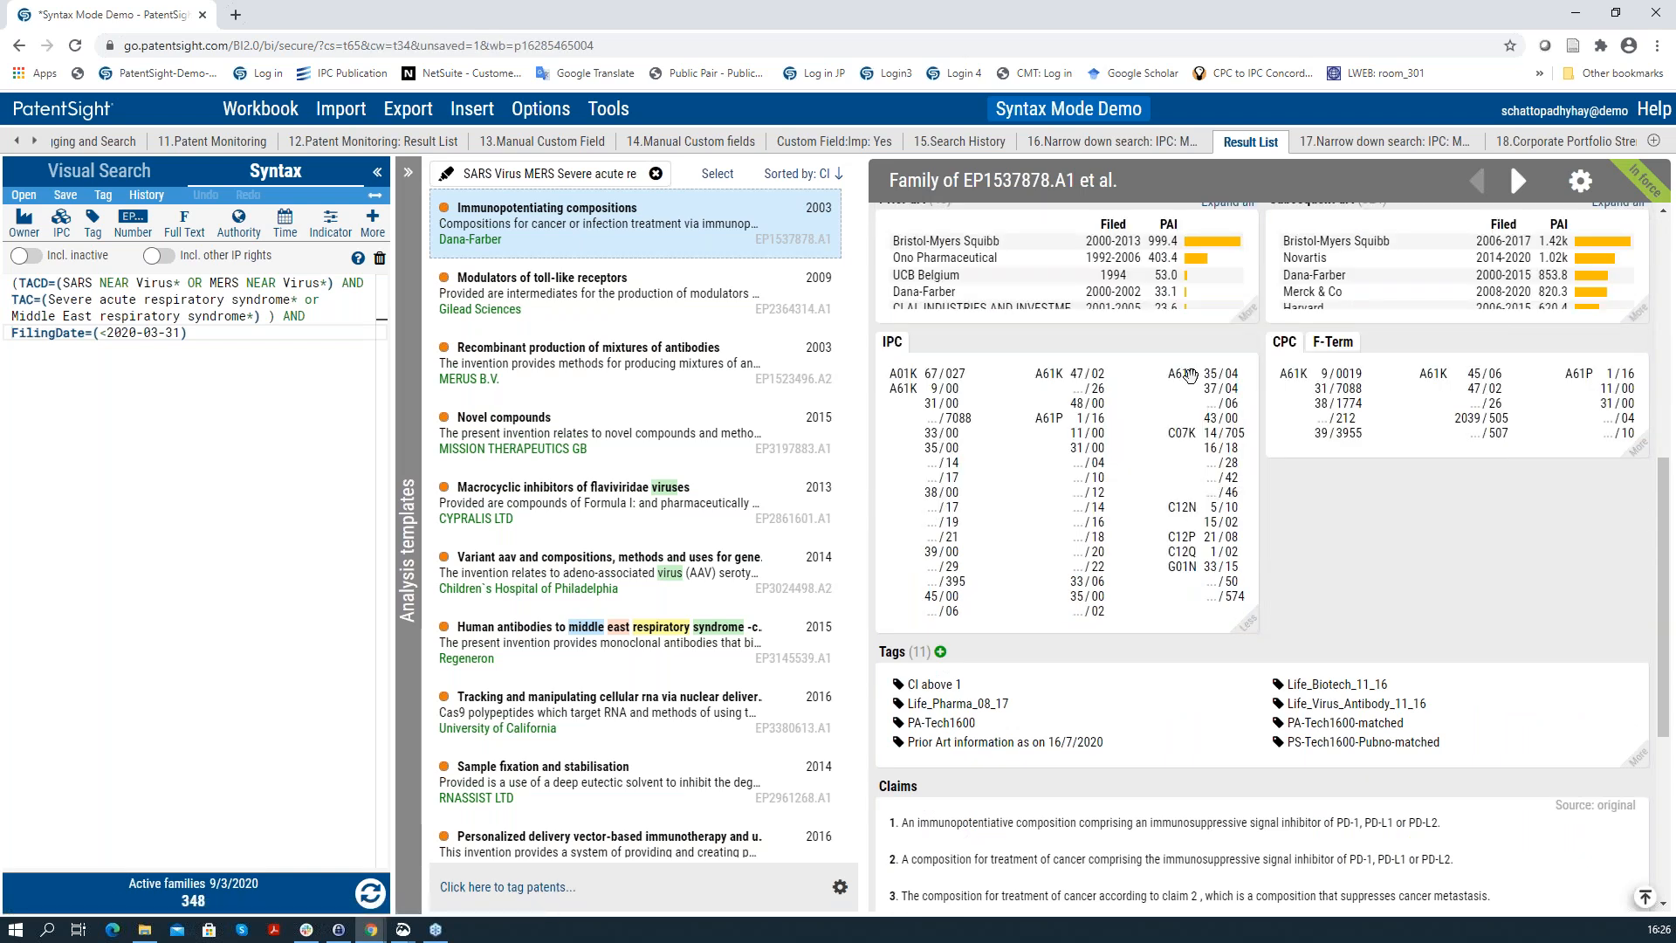
pyautogui.moveTo(1190, 375)
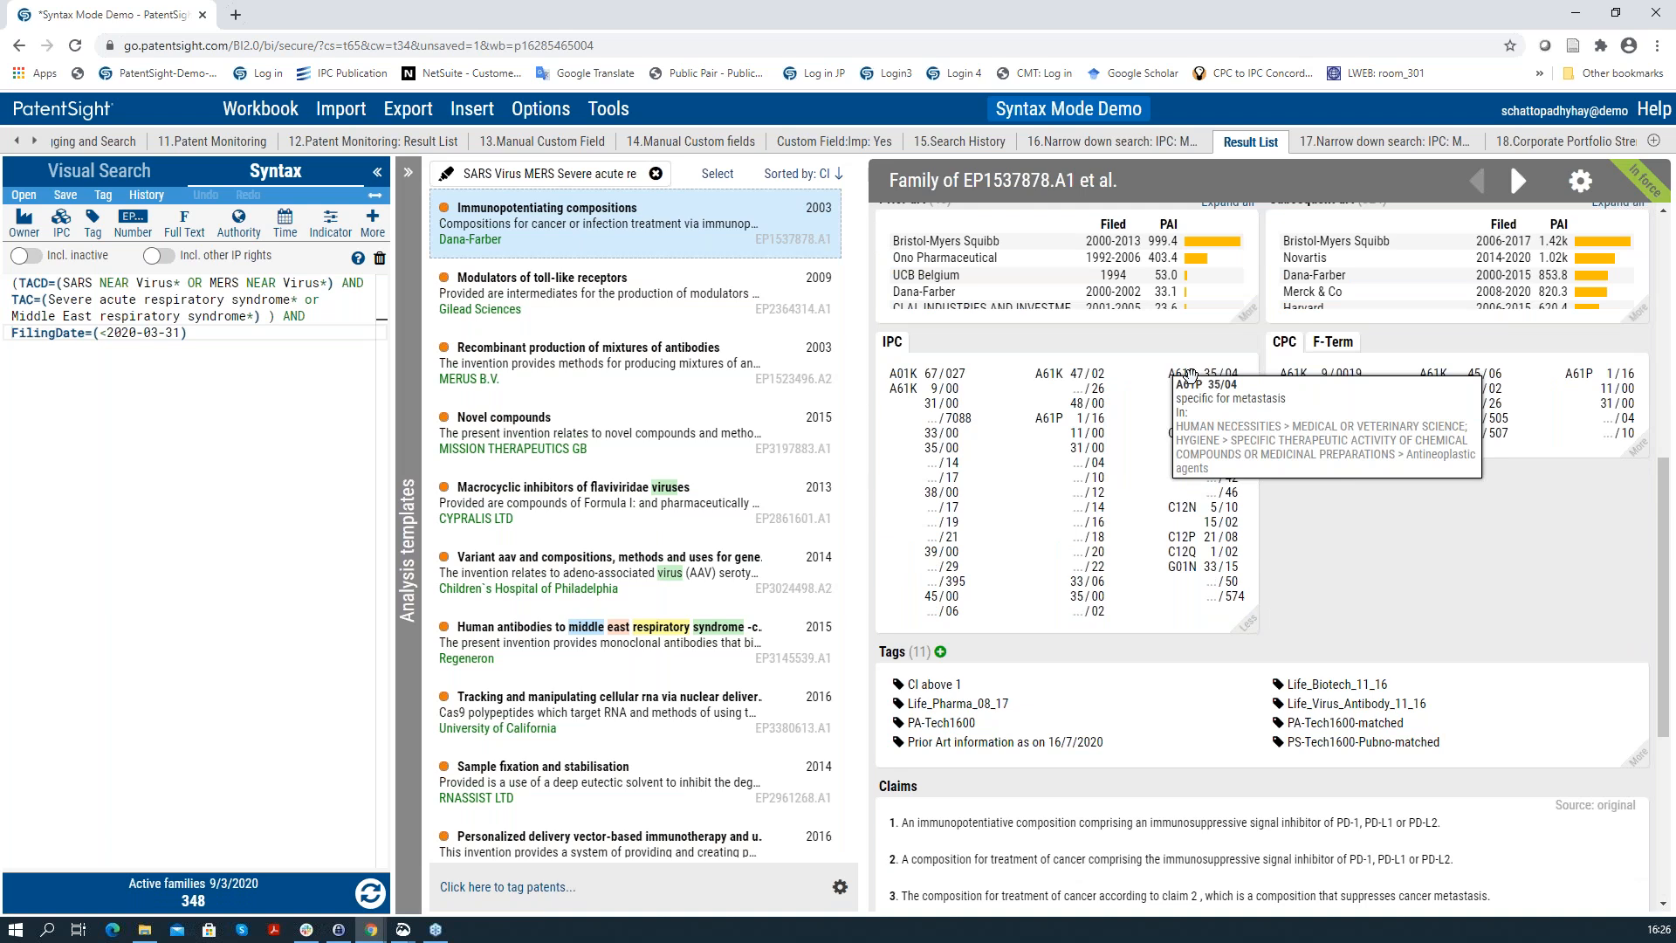
pyautogui.moveTo(1190, 376); pyautogui.dragTo(250, 332)
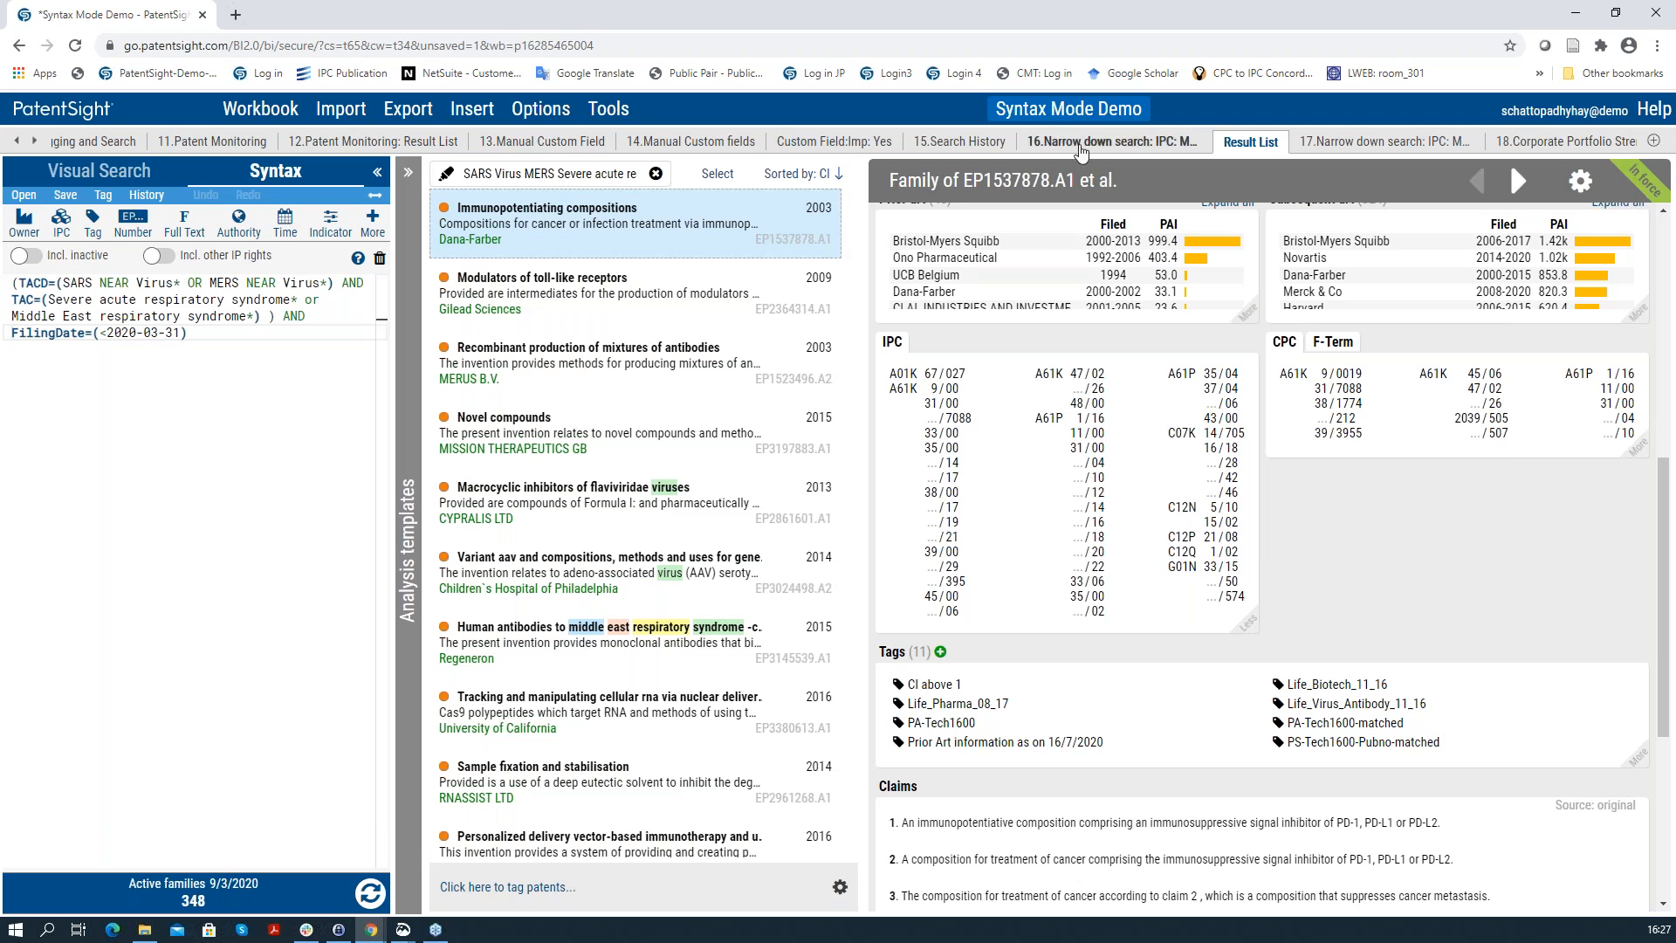
# Step: Go back to 16.Narrow down search: IPC, then to 17 to see the 153-family owner ranking
pyautogui.click(1083, 142)
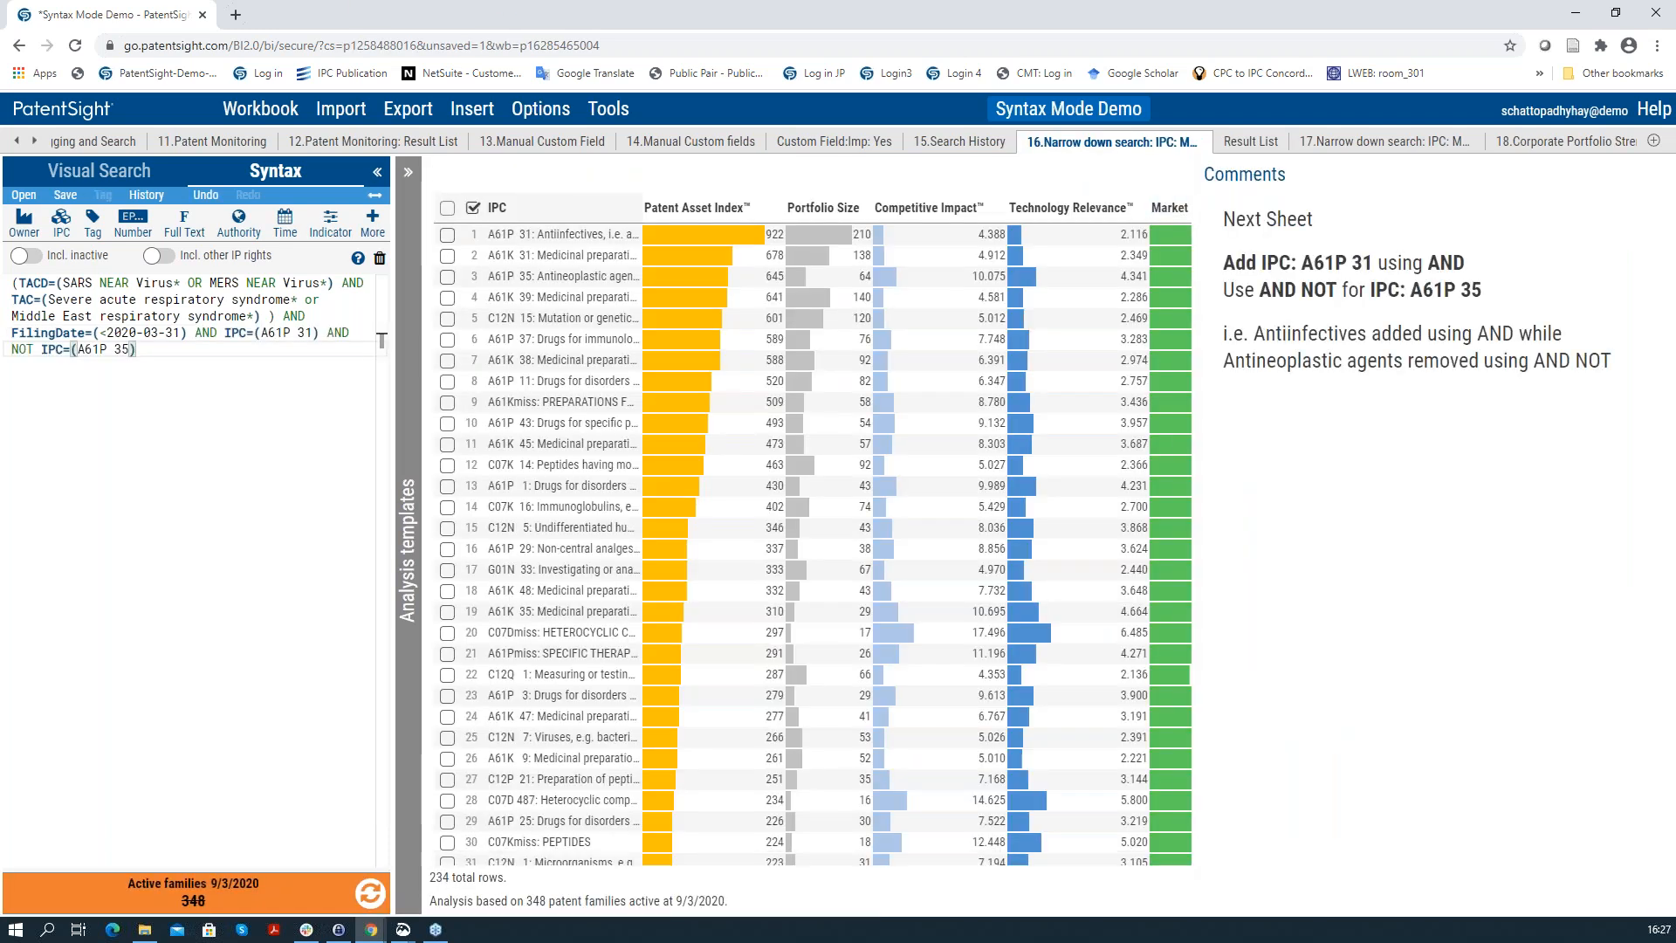
pyautogui.click(1325, 147)
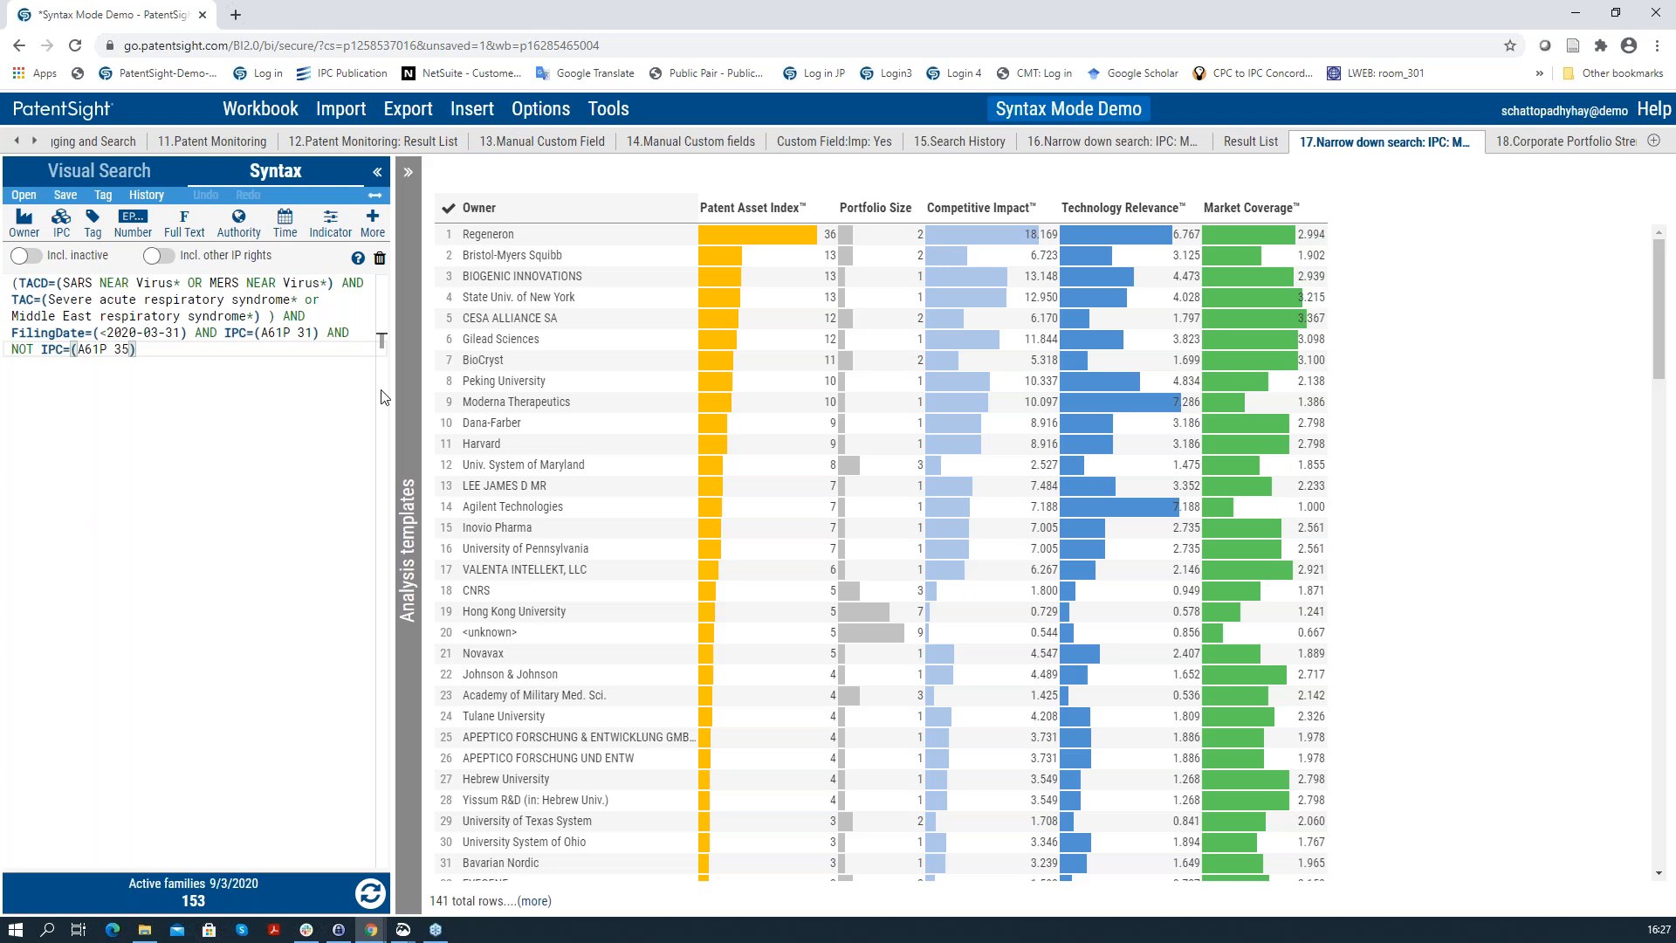
# Step: View the 18.Corporate Portfolio Strength chart, then scroll the tab strip back to the first sheets
pyautogui.click(1579, 144)
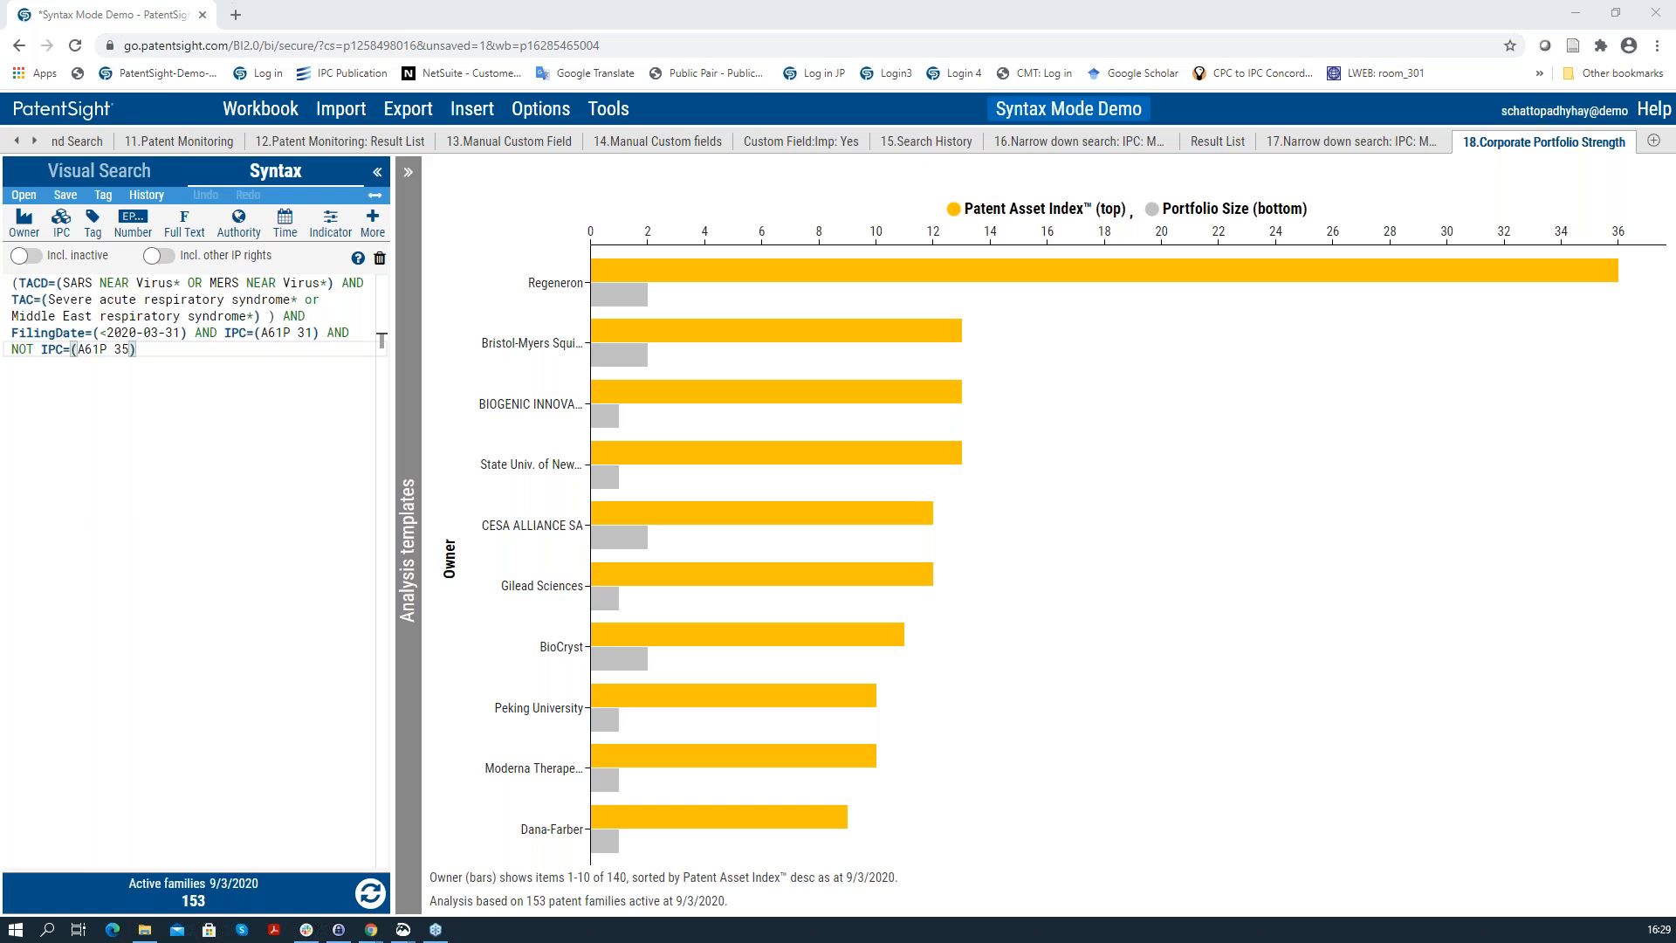
pyautogui.click(15, 143)
pyautogui.click(14, 143)
pyautogui.click(14, 143)
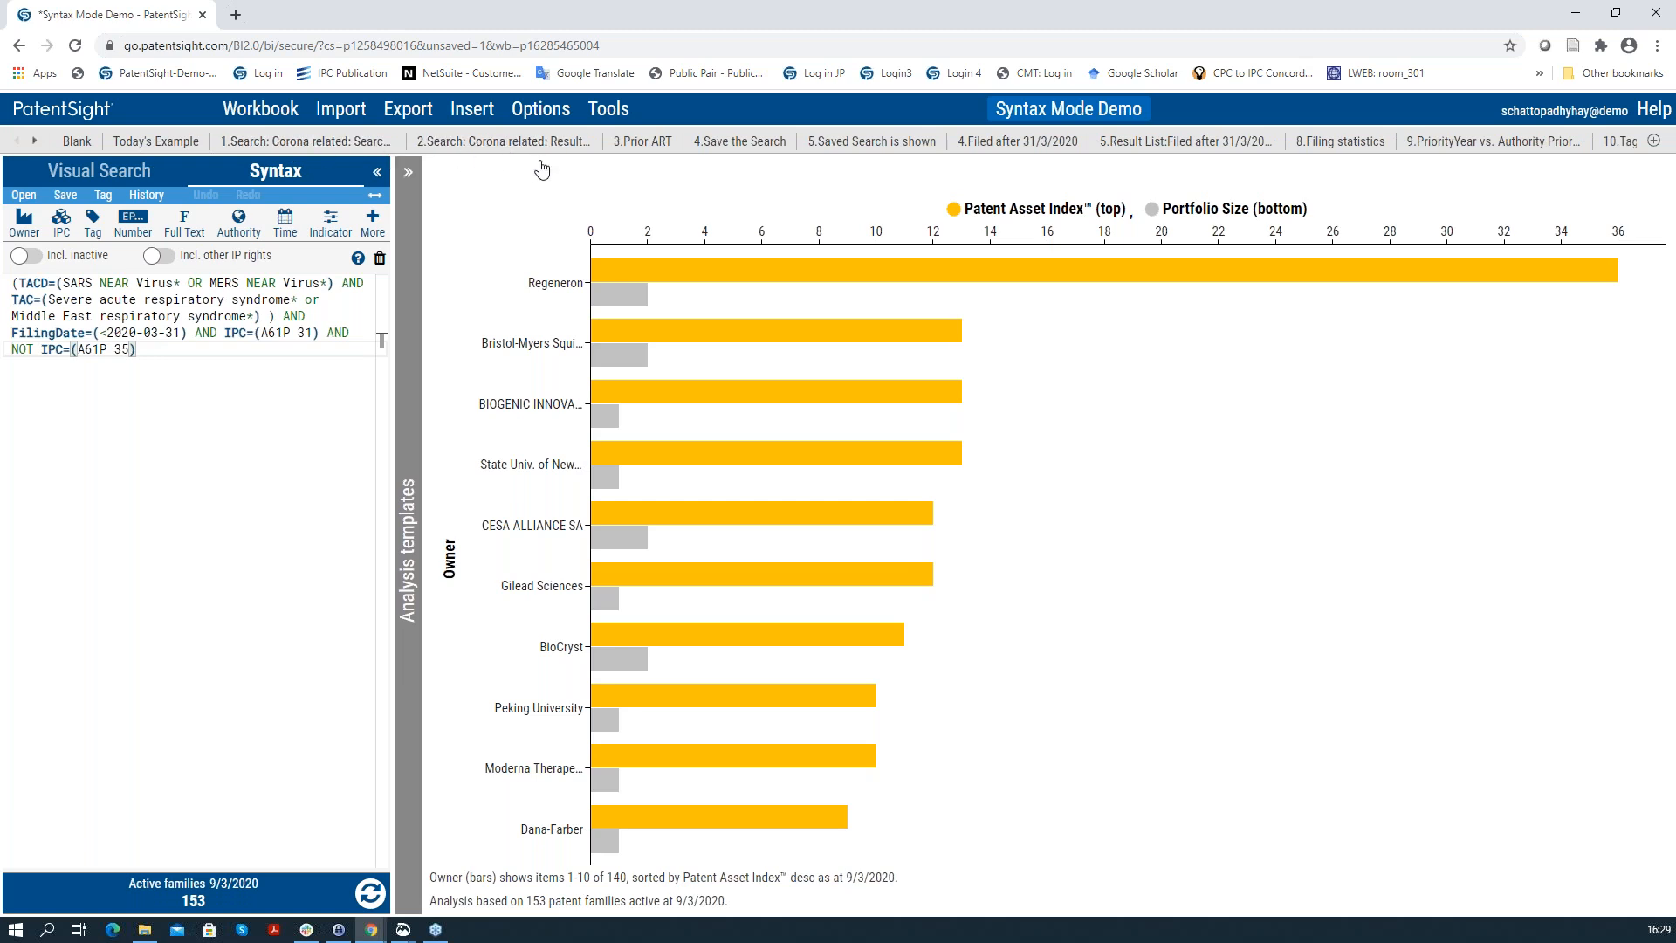
# Step: Open SyntaxCheatSheet.pdf from Help > Syntax cheat sheet and scroll through it
pyautogui.click(1653, 113)
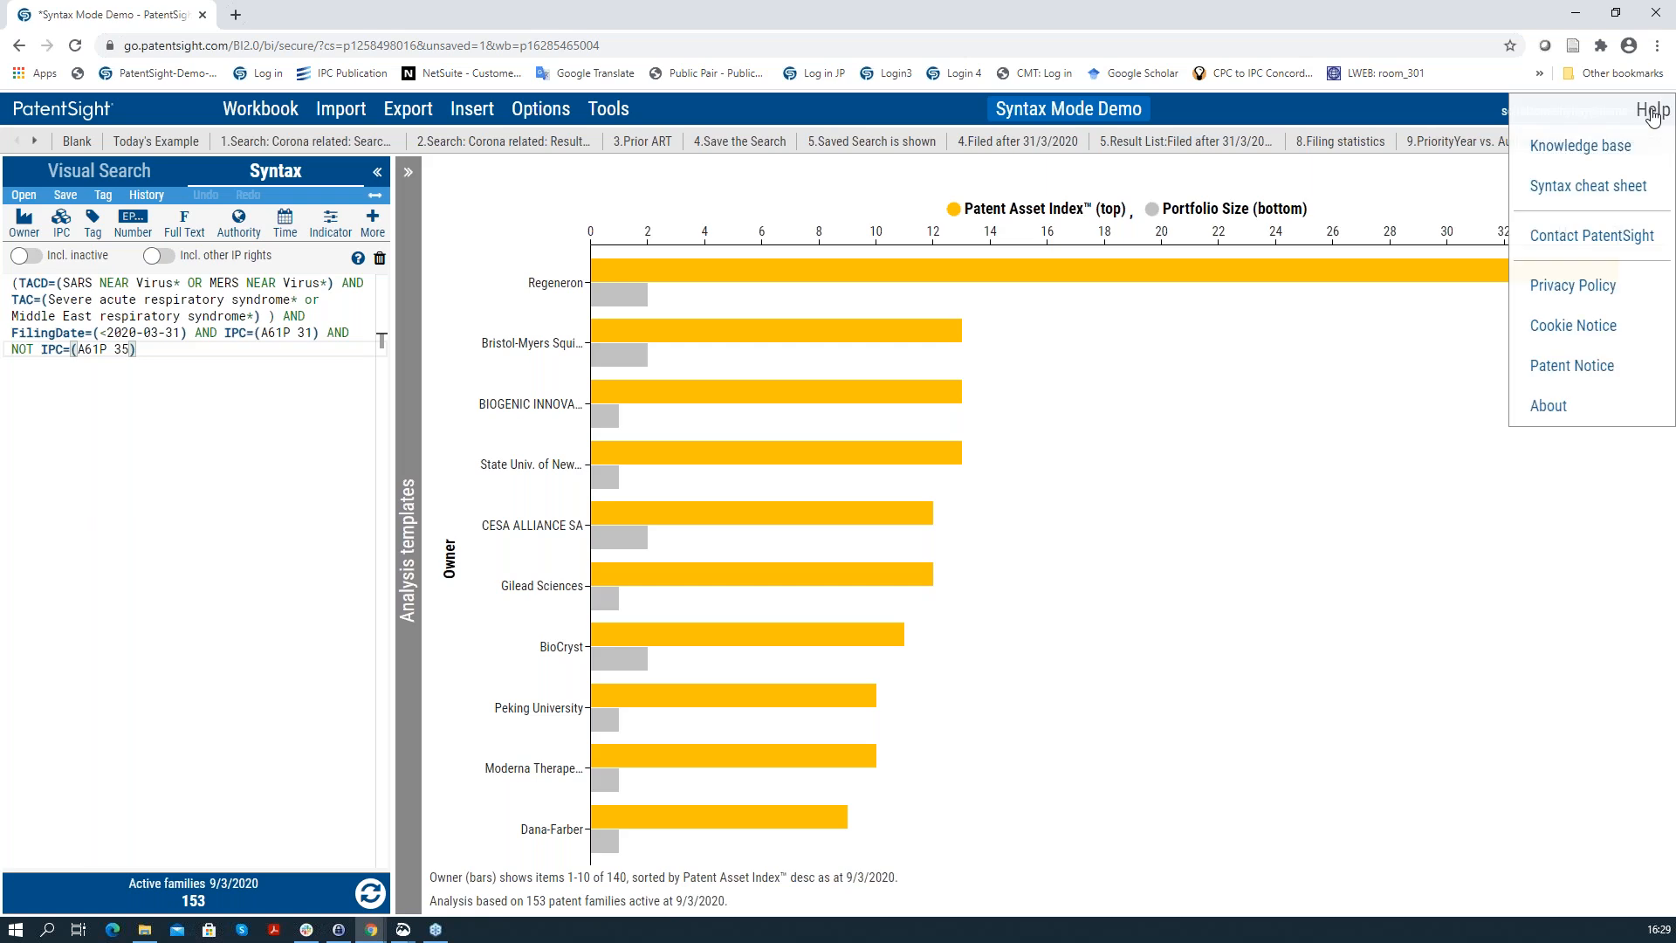
pyautogui.click(1626, 192)
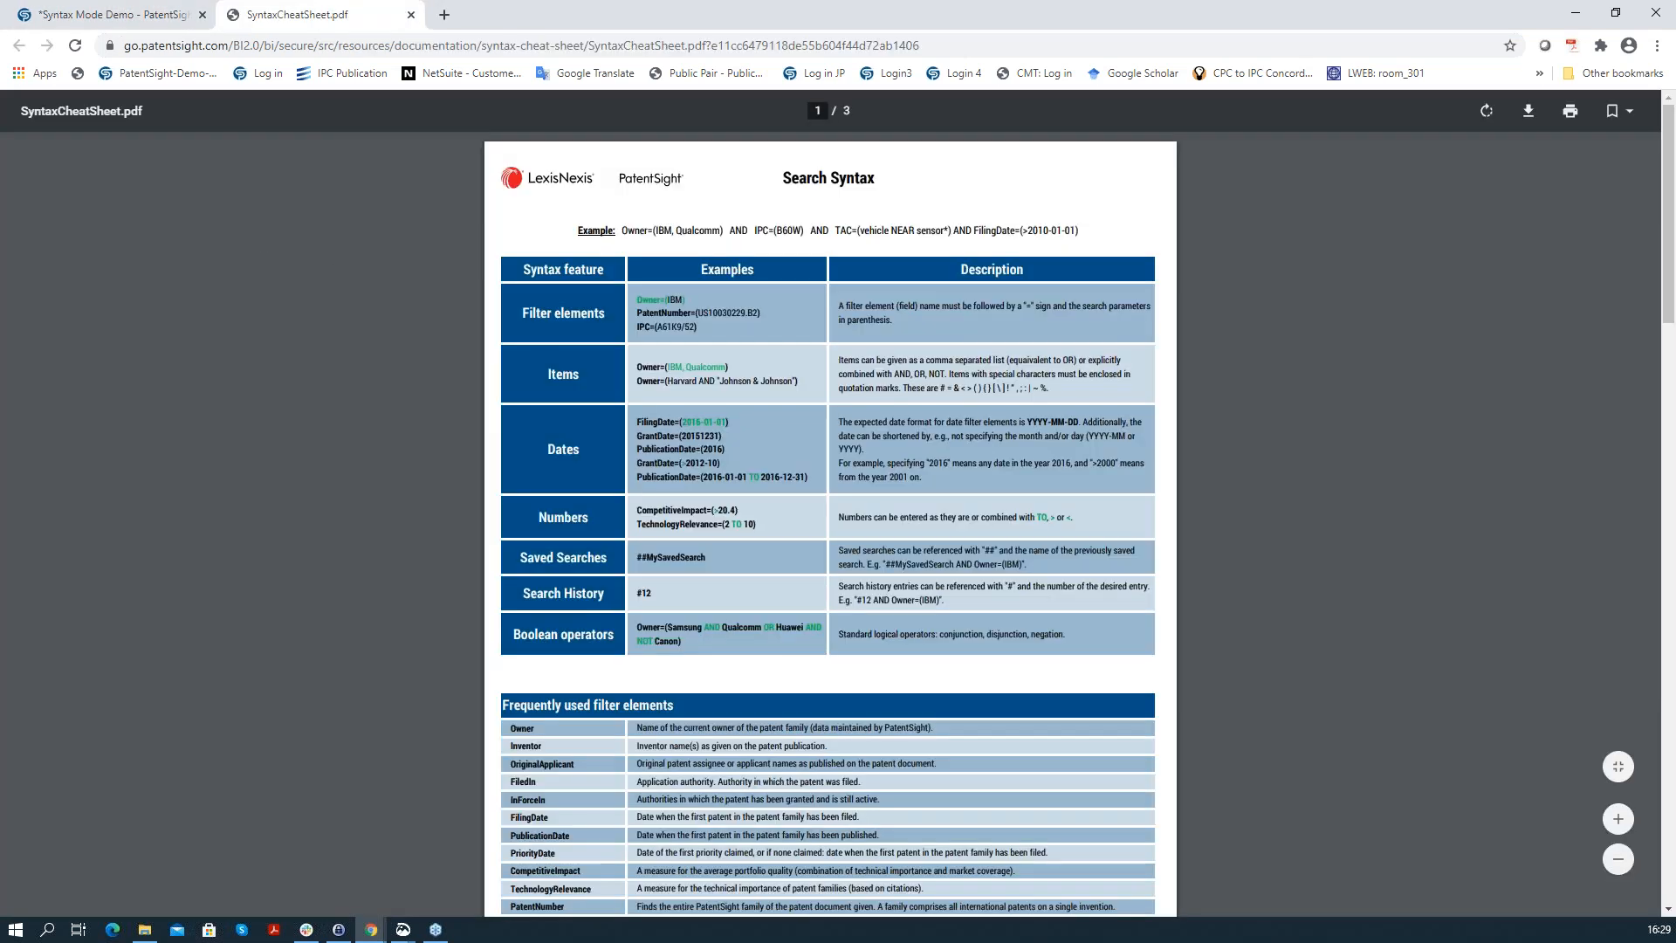
pyautogui.scroll(-12, 631, 432)
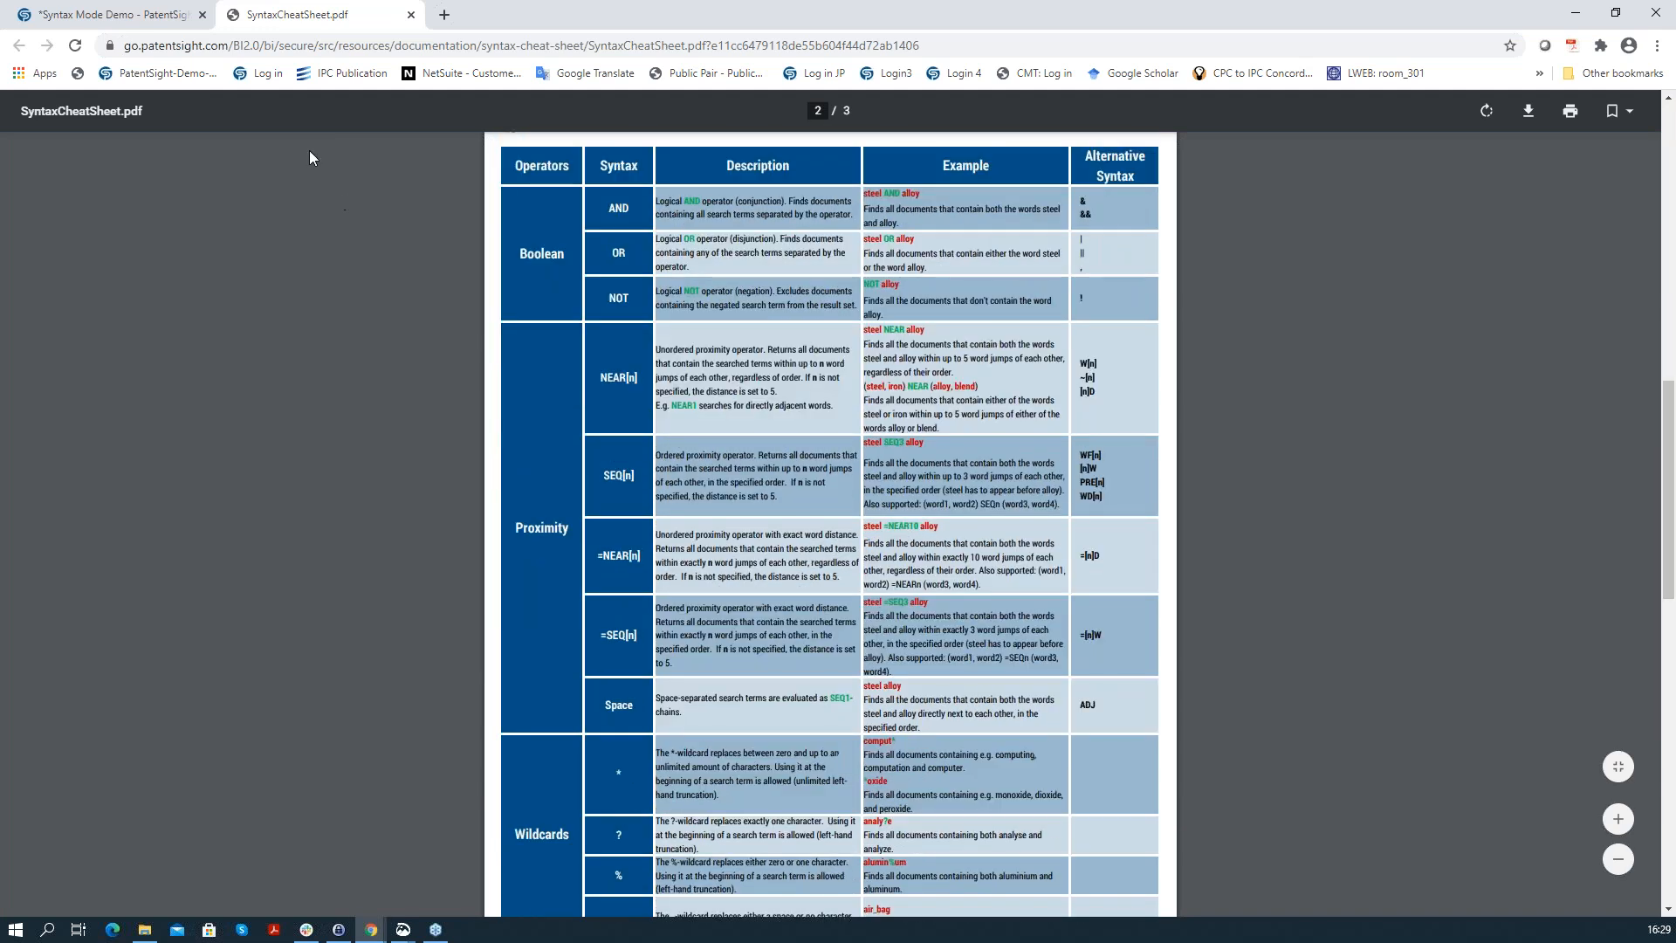
pyautogui.click(150, 17)
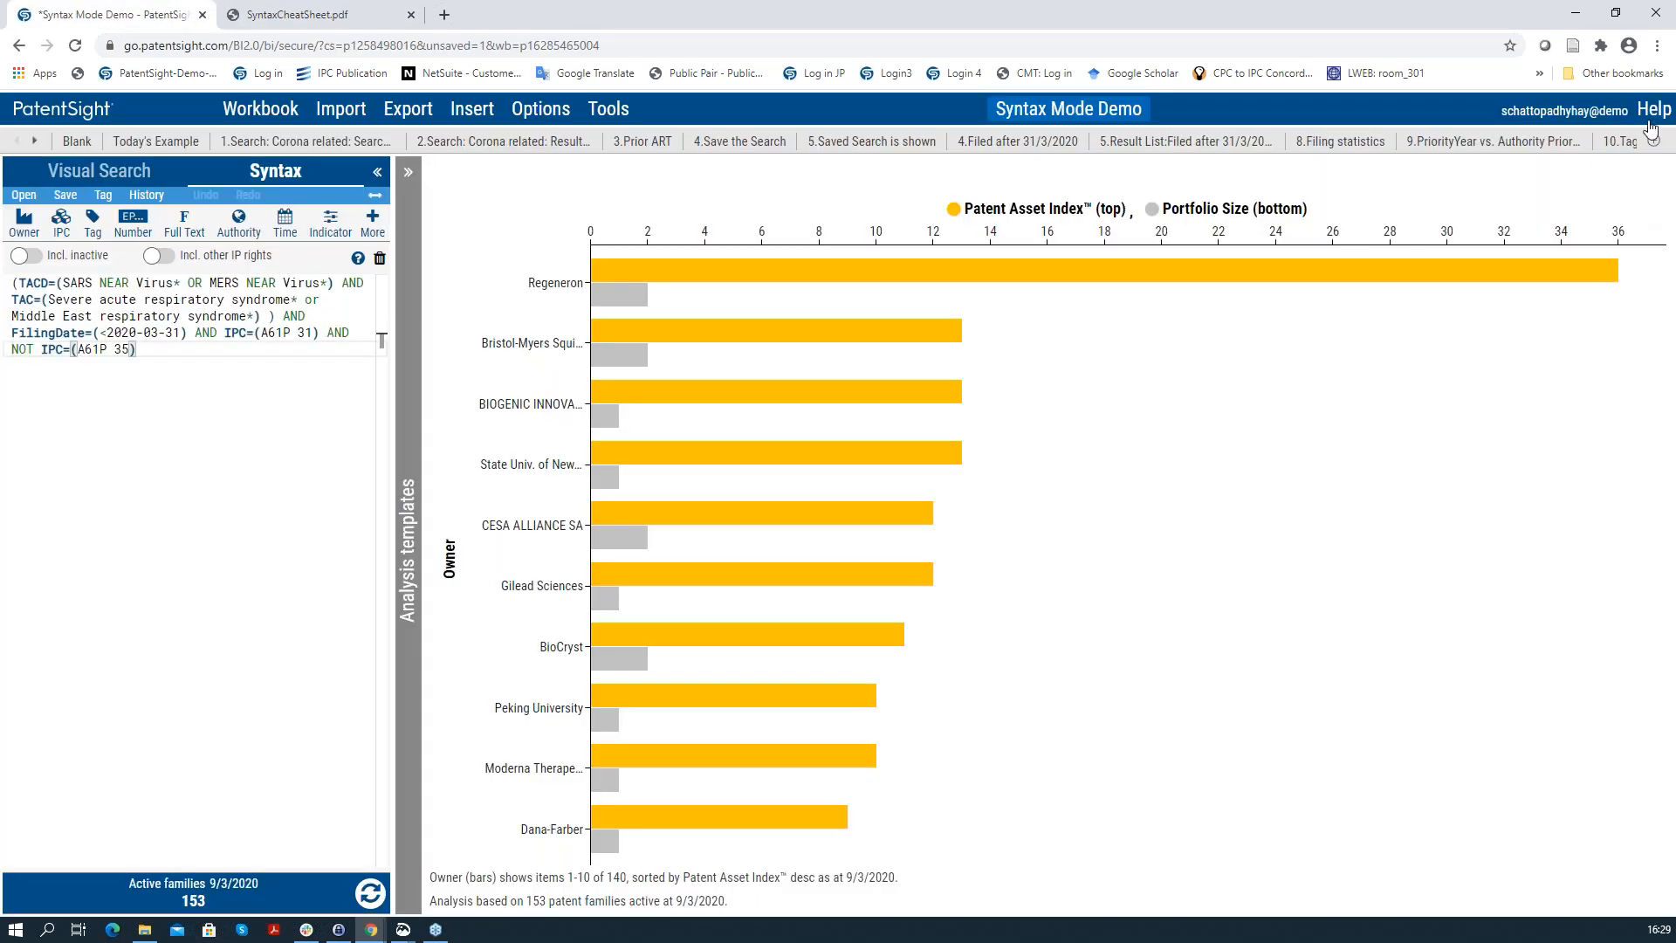
pyautogui.click(297, 14)
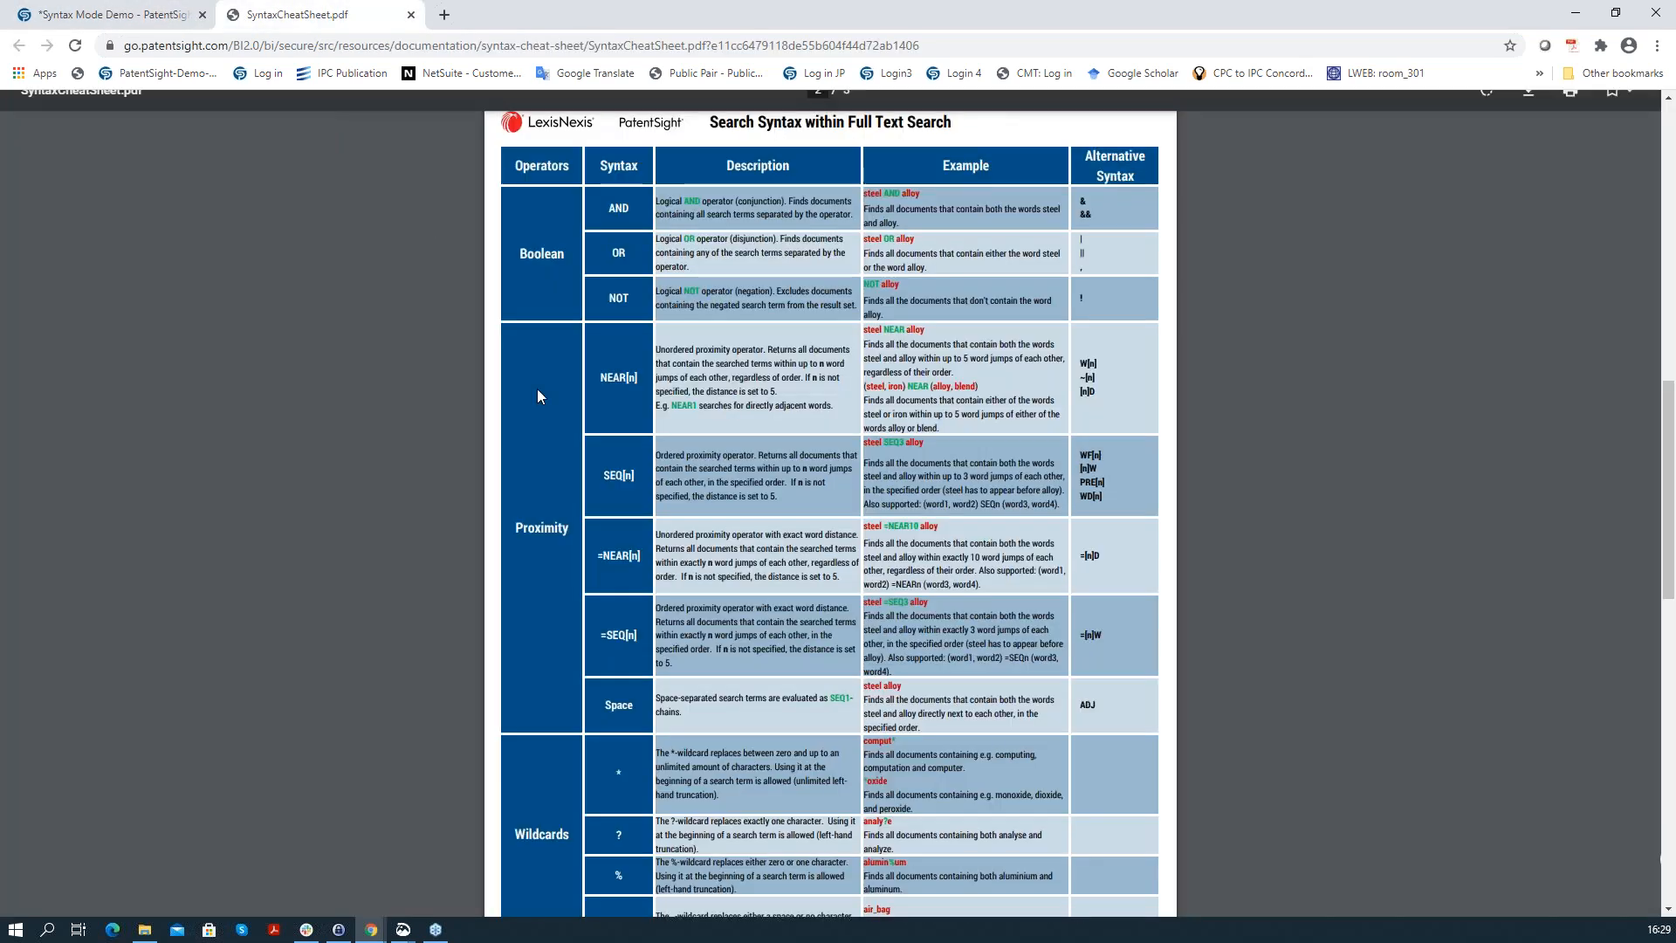
pyautogui.scroll(-7, 753, 629)
pyautogui.scroll(3, 752, 629)
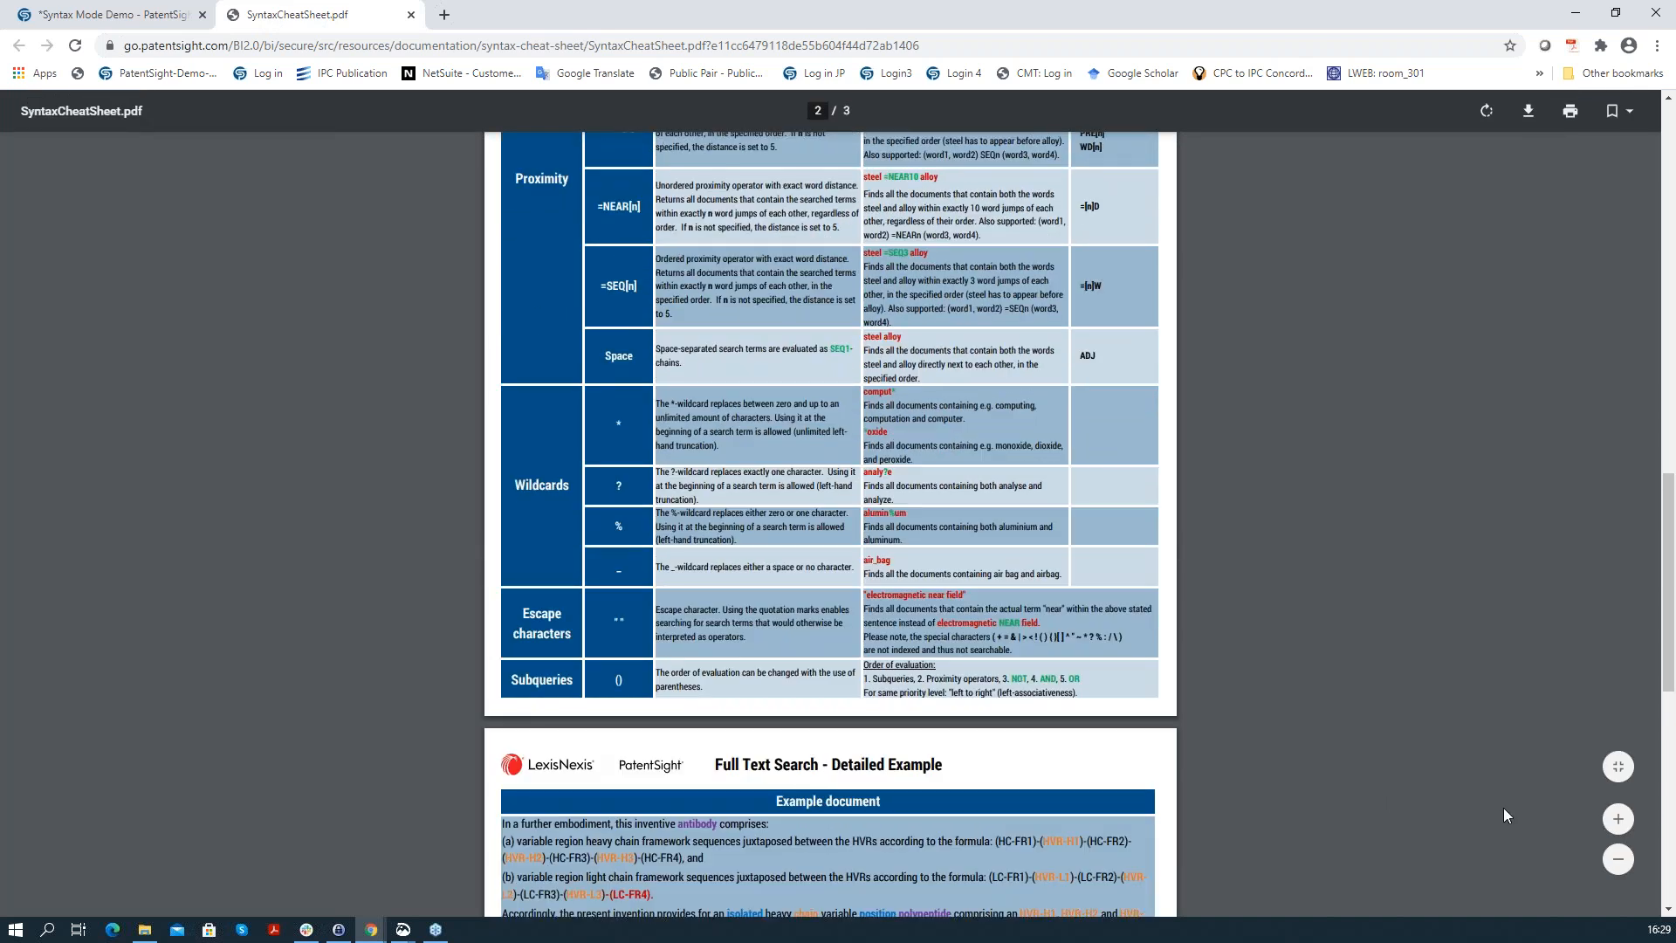
# Step: Zoom the cheat sheet in twice on the operators and wildcards table, then return to PatentSight
pyautogui.click(1611, 819)
pyautogui.click(1612, 819)
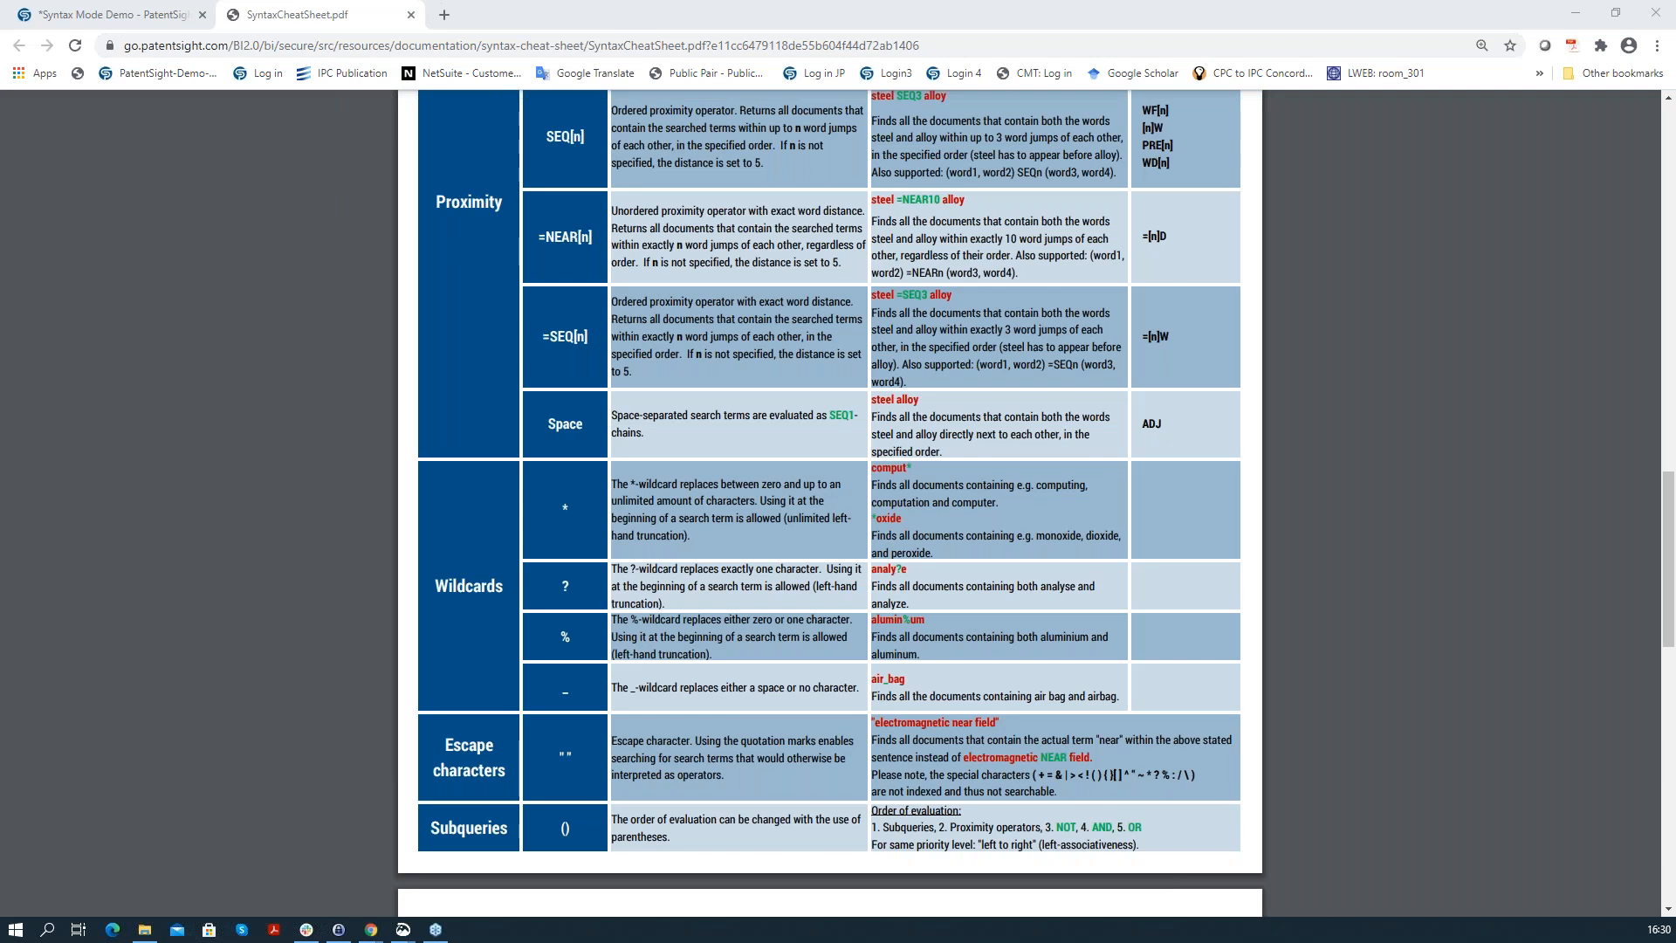
pyautogui.click(118, 14)
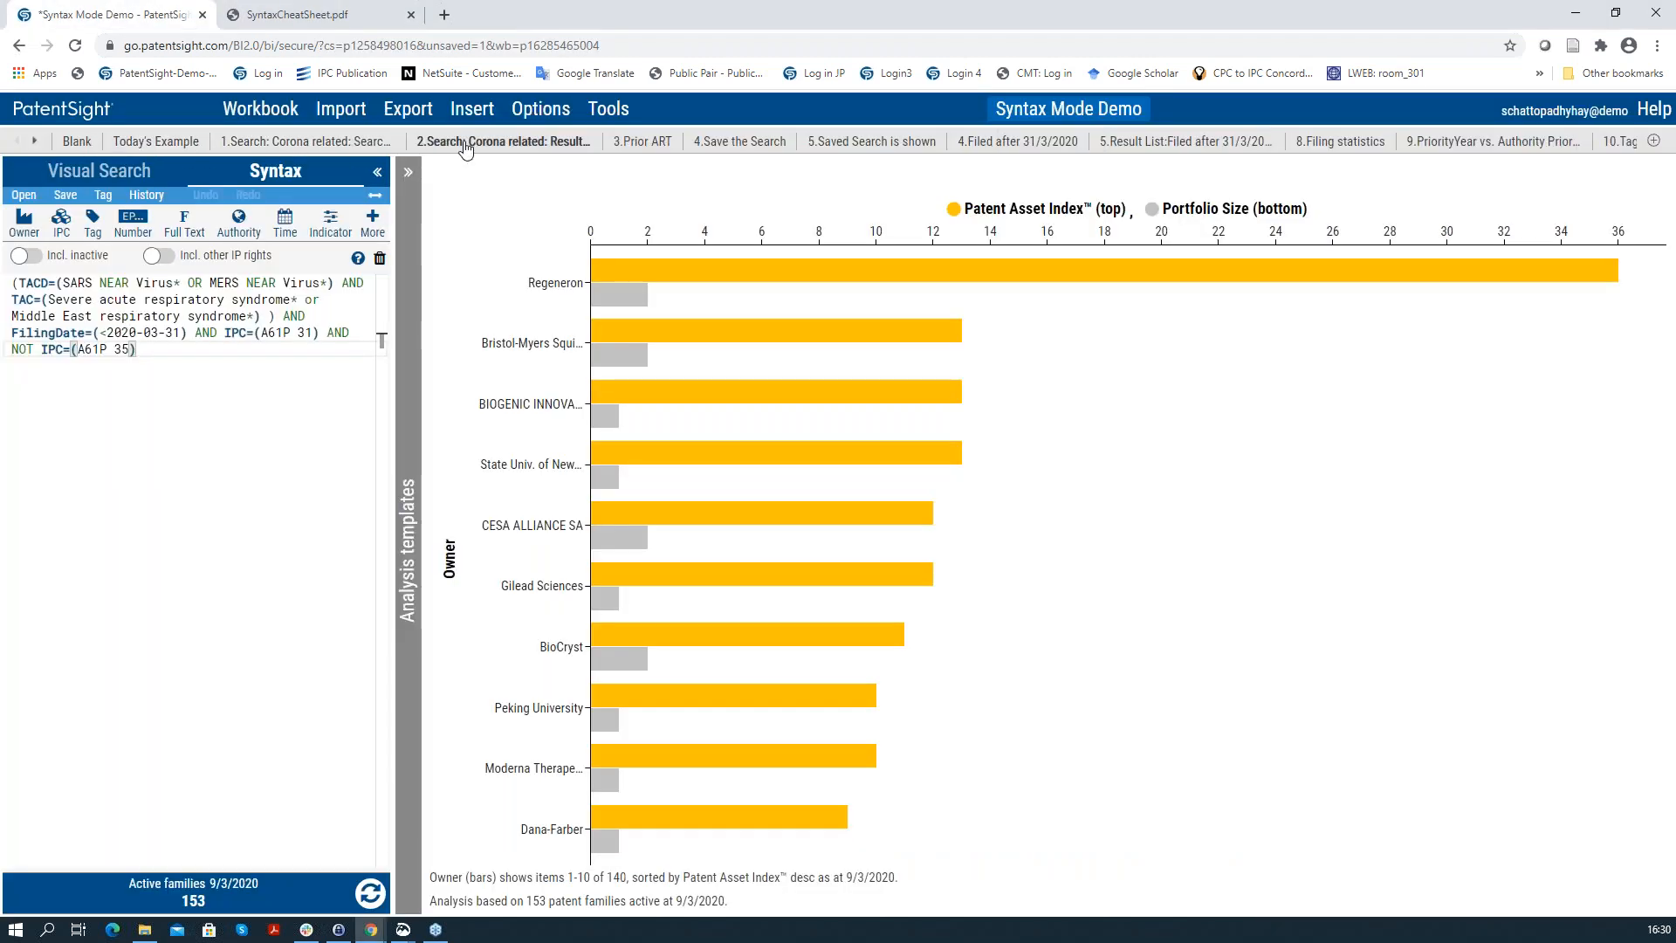
# Step: Sort the Corona search result list by year of first filing, newest first
pyautogui.click(518, 139)
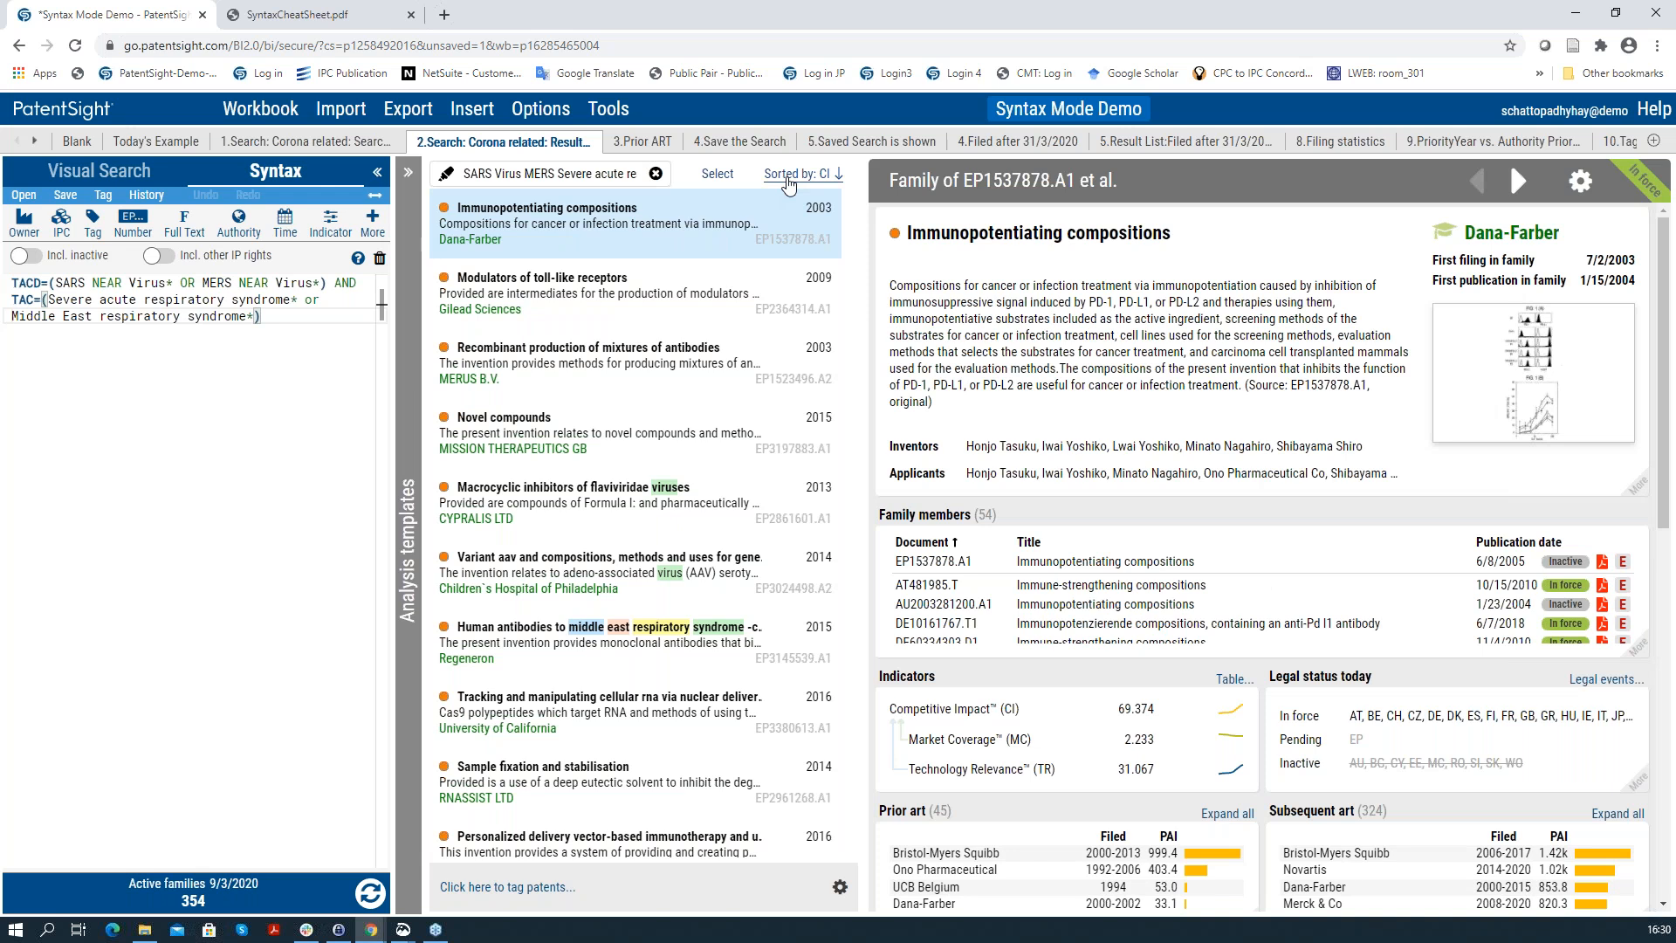
pyautogui.click(788, 175)
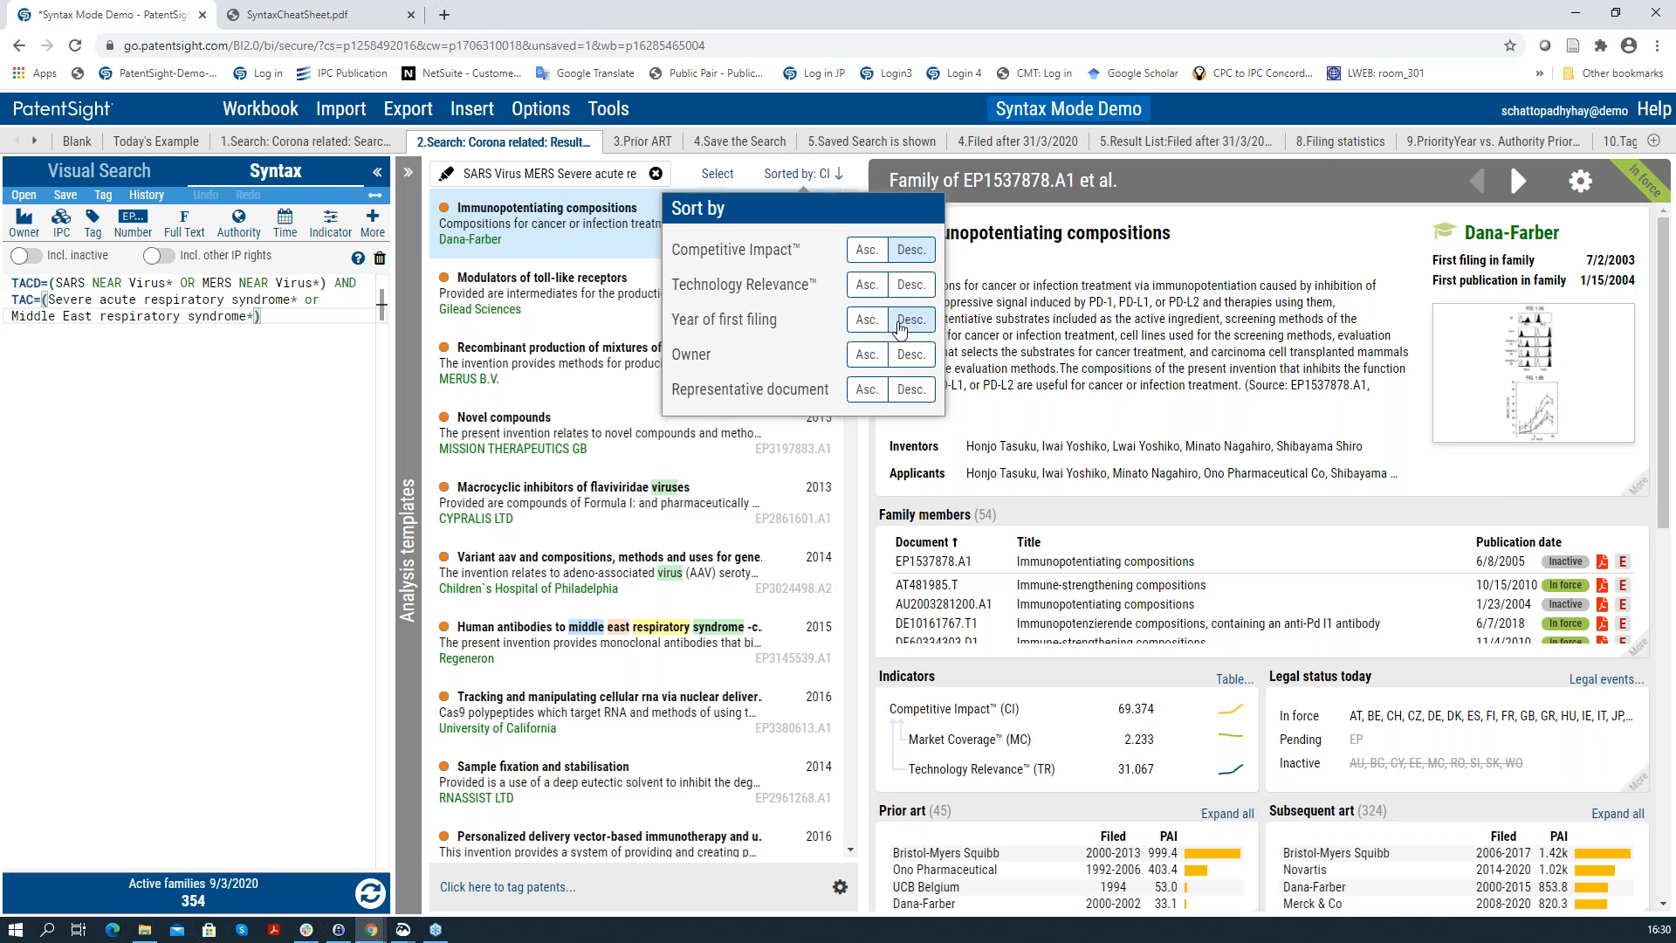
pyautogui.click(910, 320)
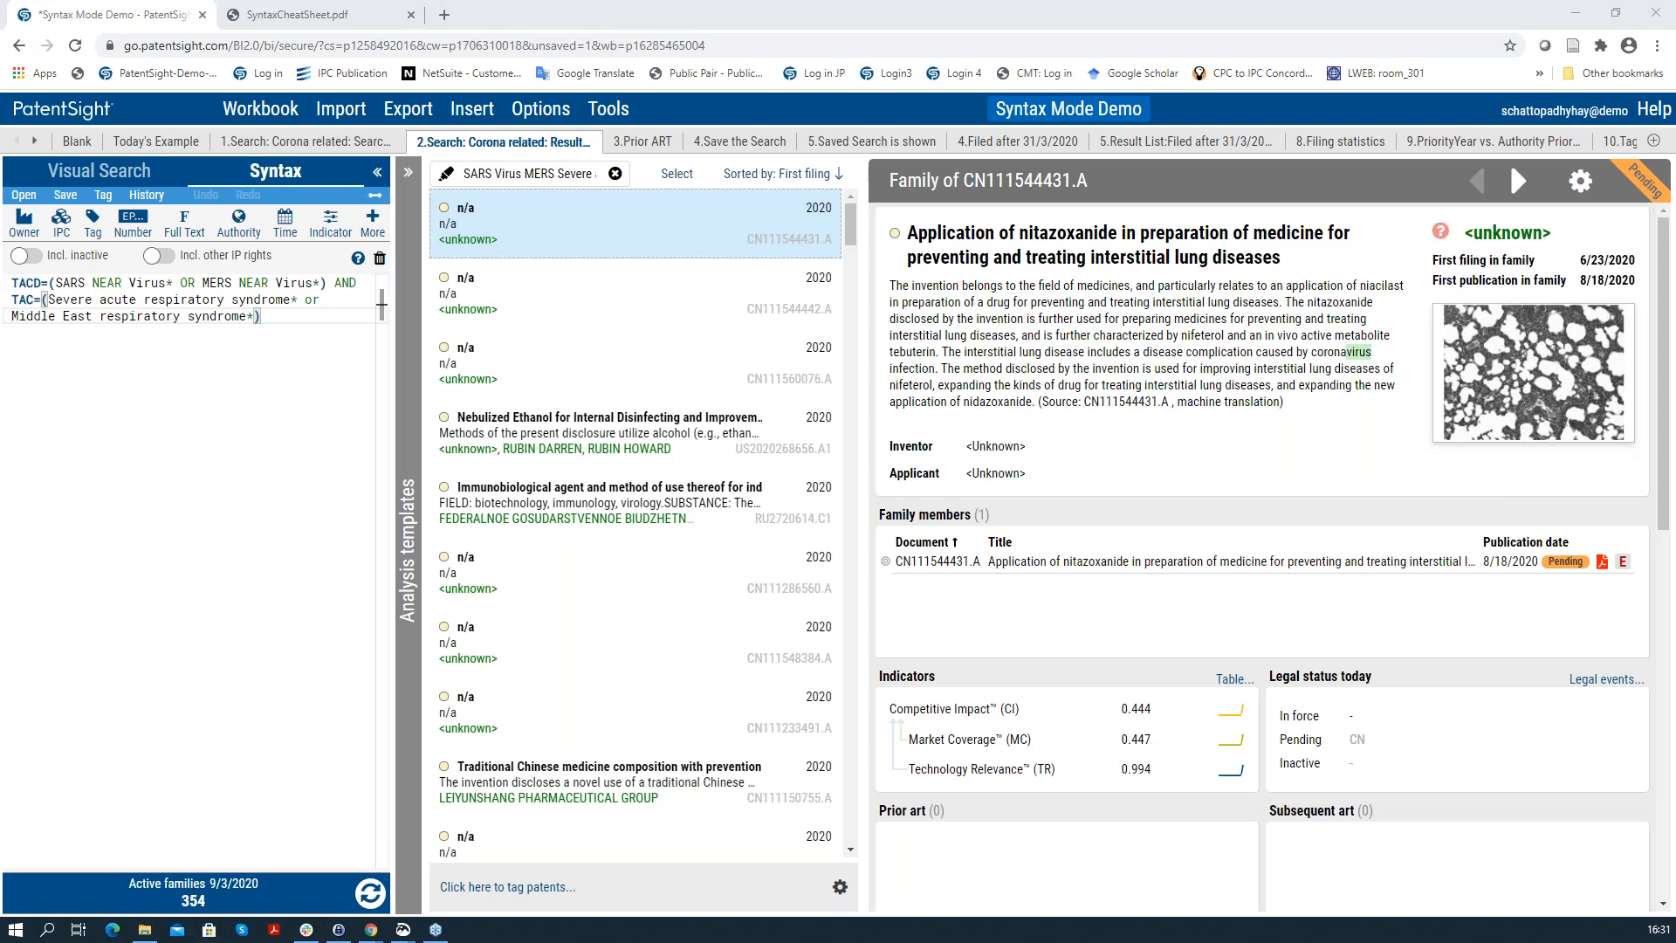
# Step: Scroll the sheet tabs to reach 13.Manual Custom Field, then 14.Manual Custom fields
pyautogui.click(34, 142)
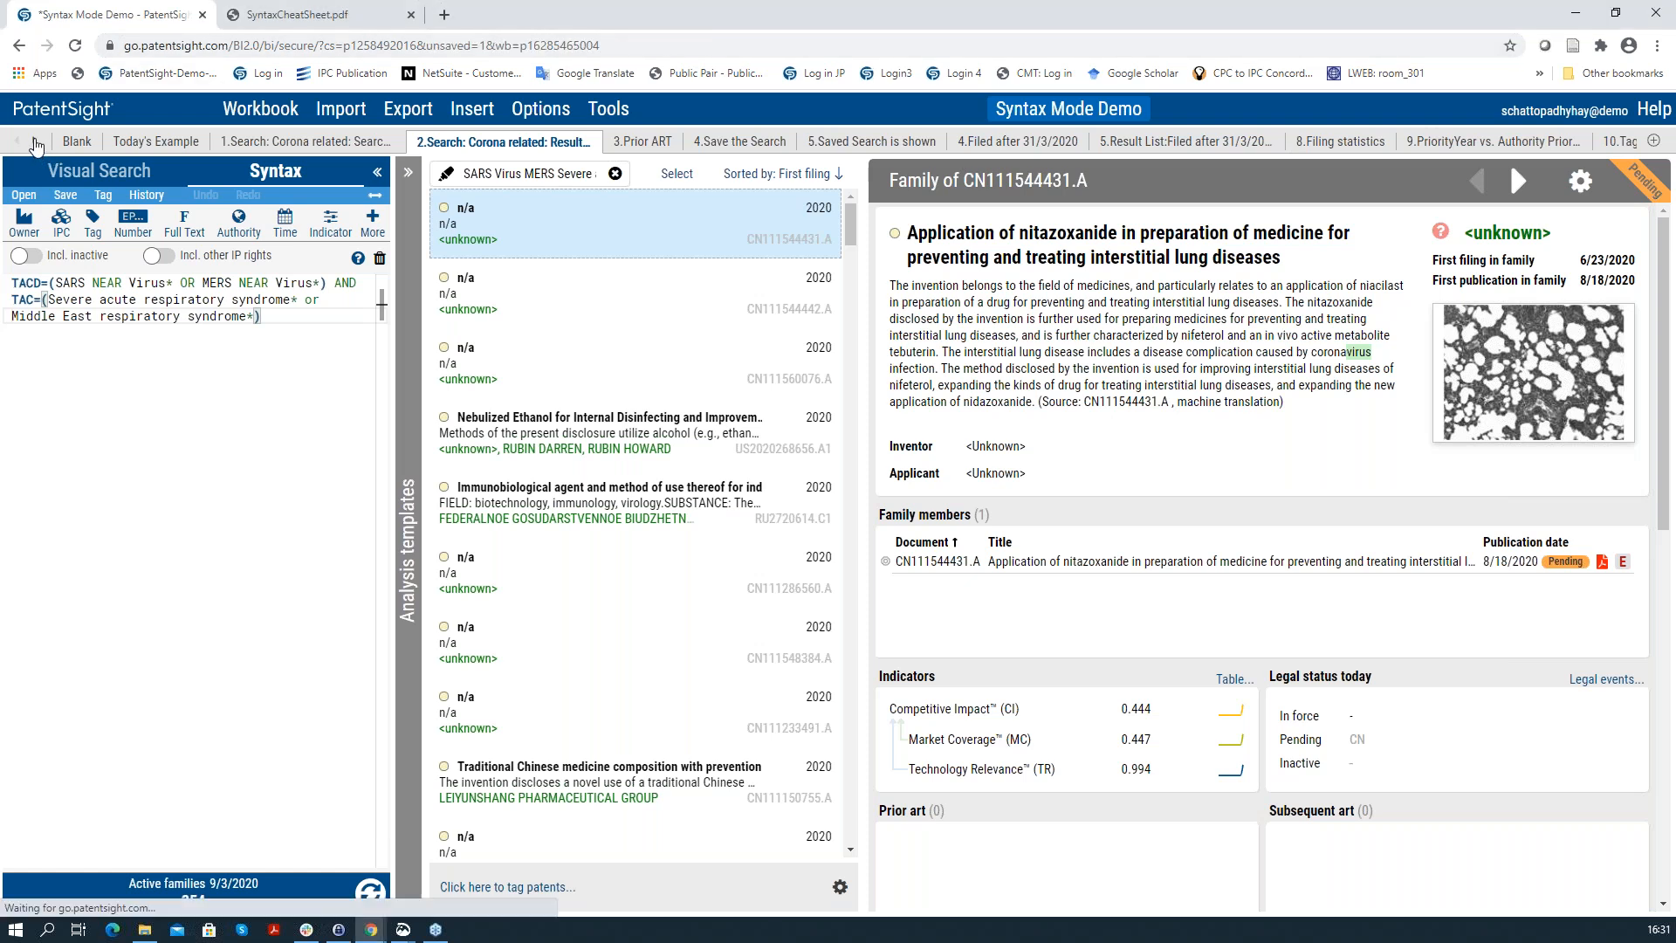
pyautogui.click(34, 142)
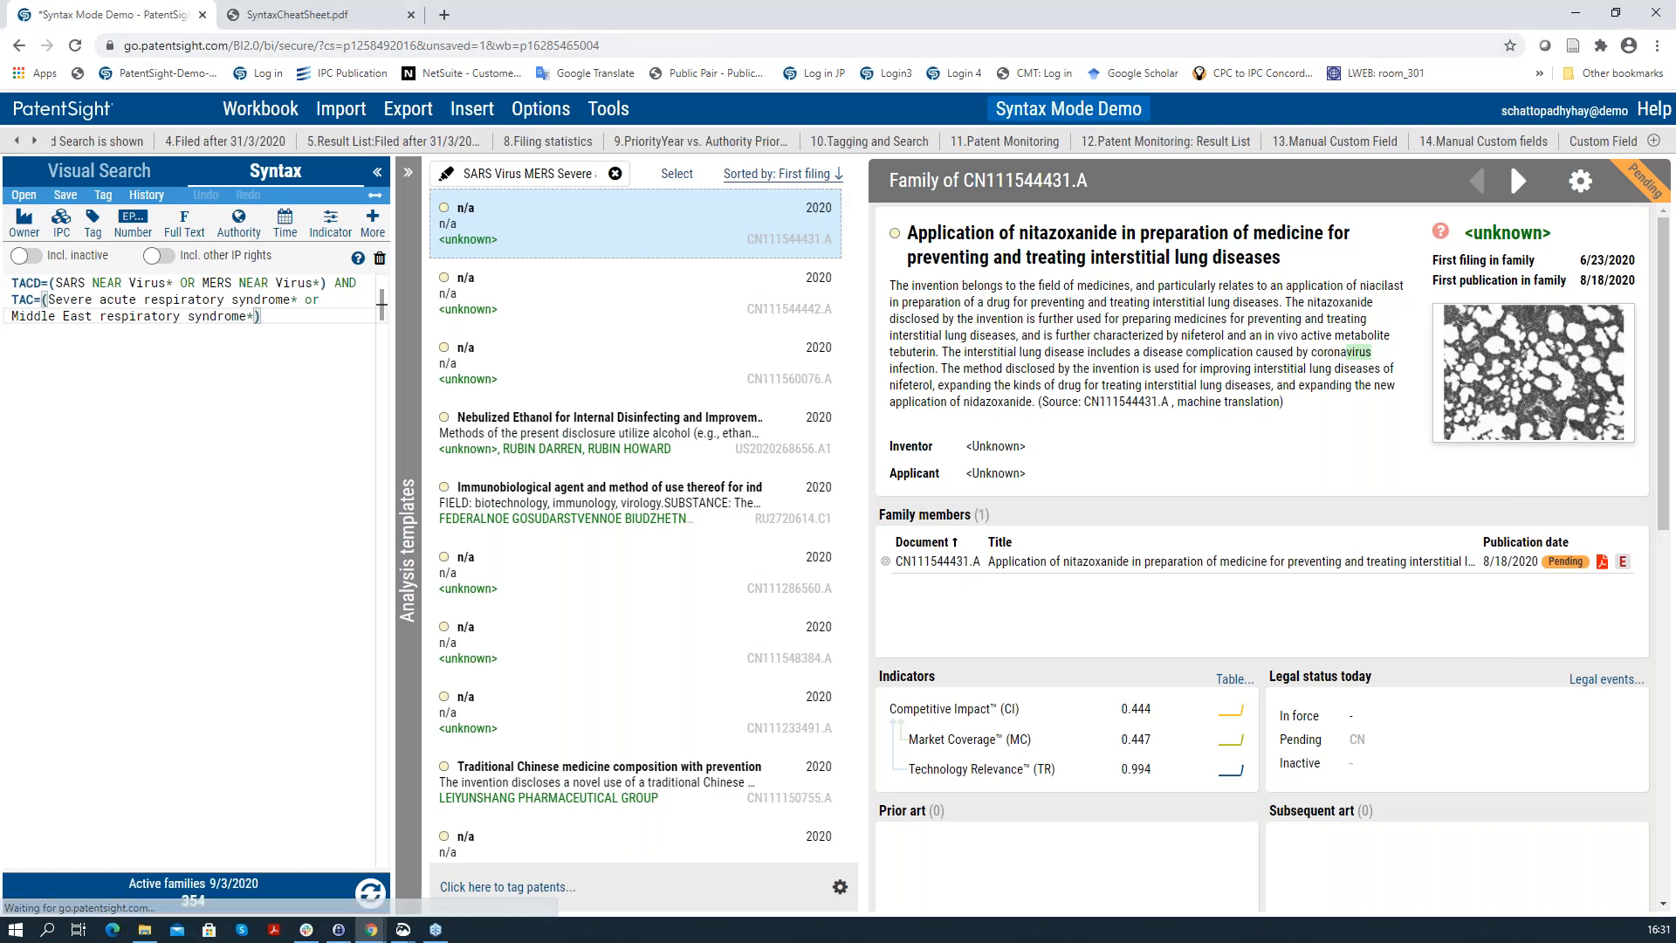
pyautogui.click(1273, 150)
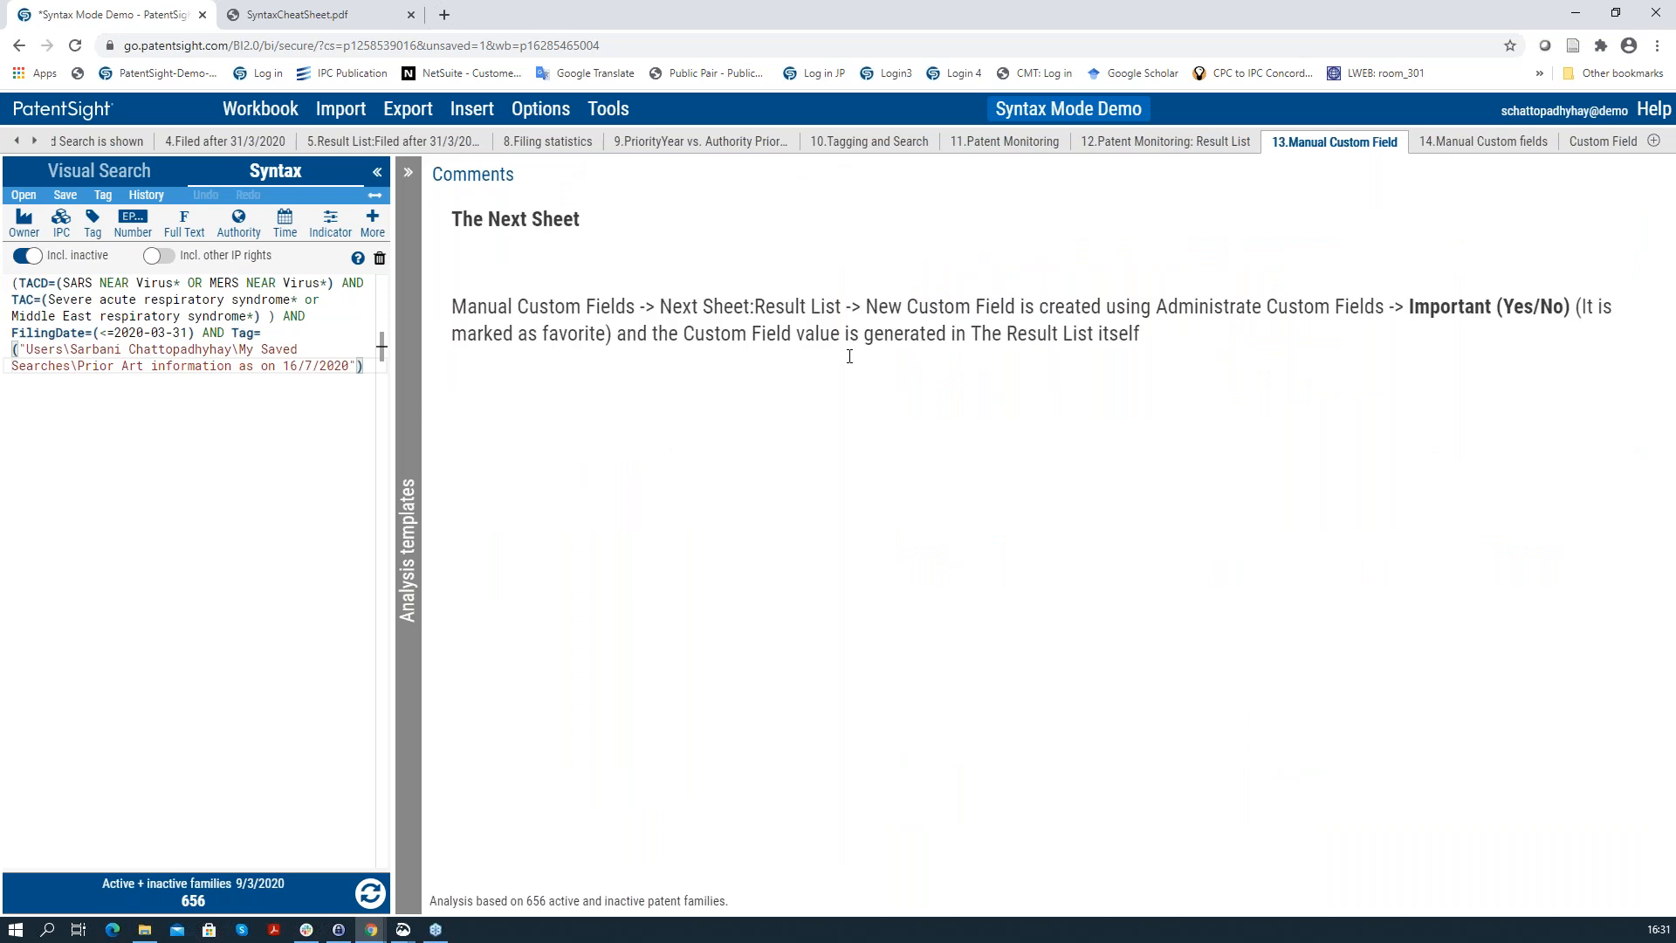
pyautogui.click(1436, 140)
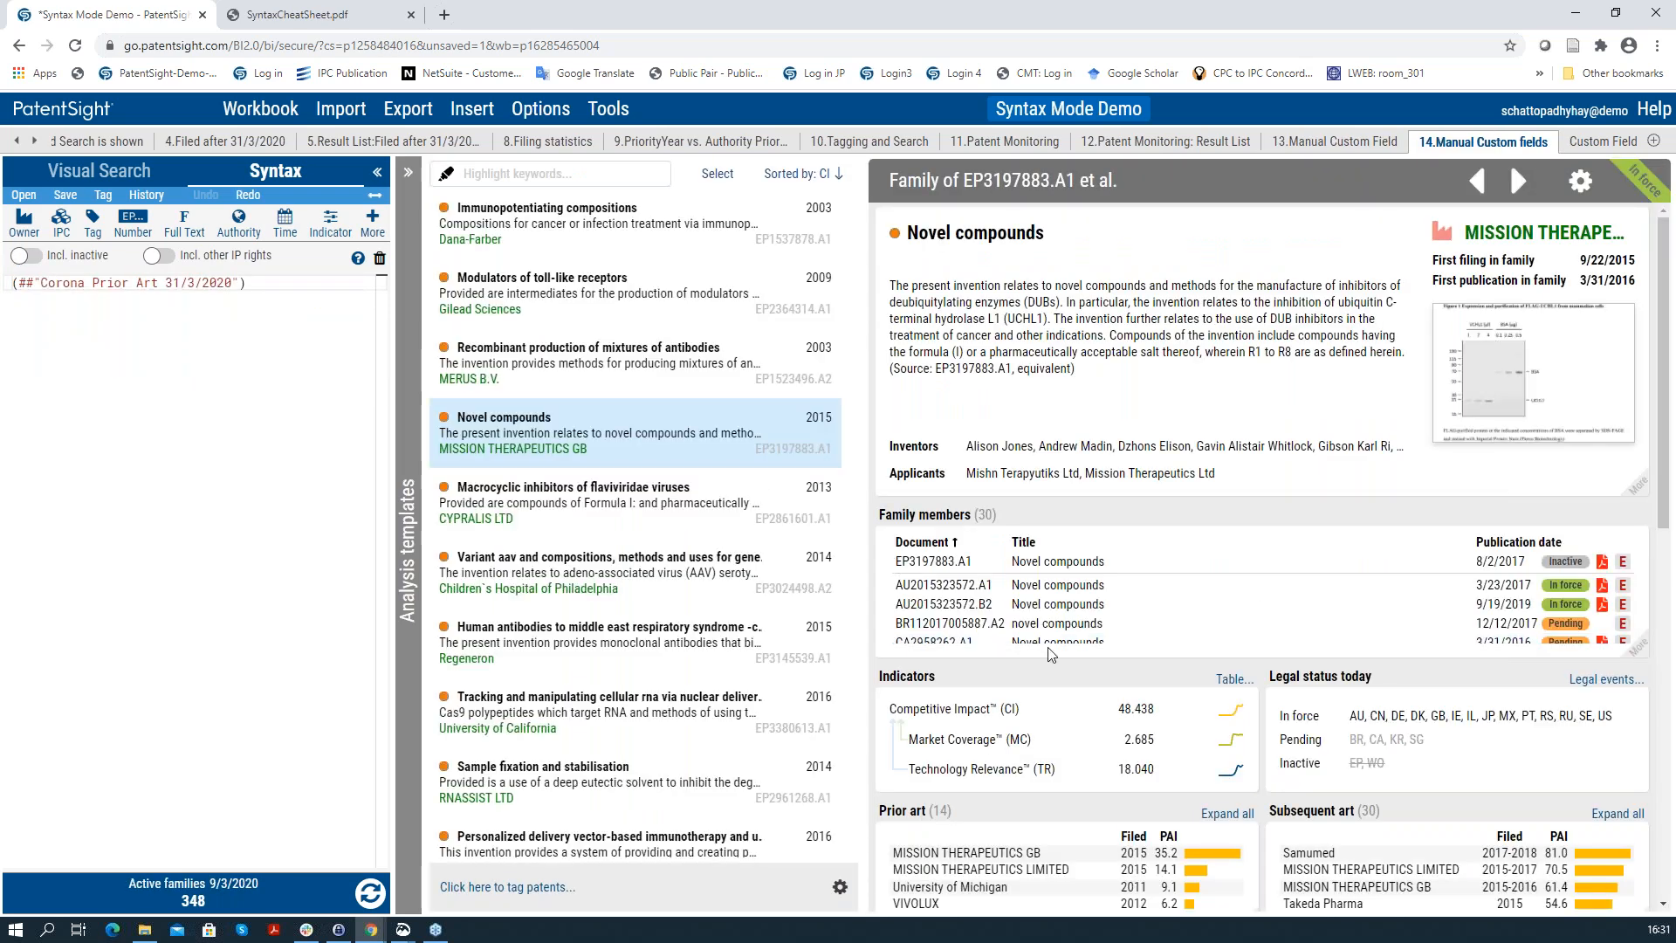
# Step: Open the workbook's custom fields management list from Options > Administrate Custom Fields
pyautogui.scroll(-7, 1051, 655)
pyautogui.scroll(-10, 1052, 653)
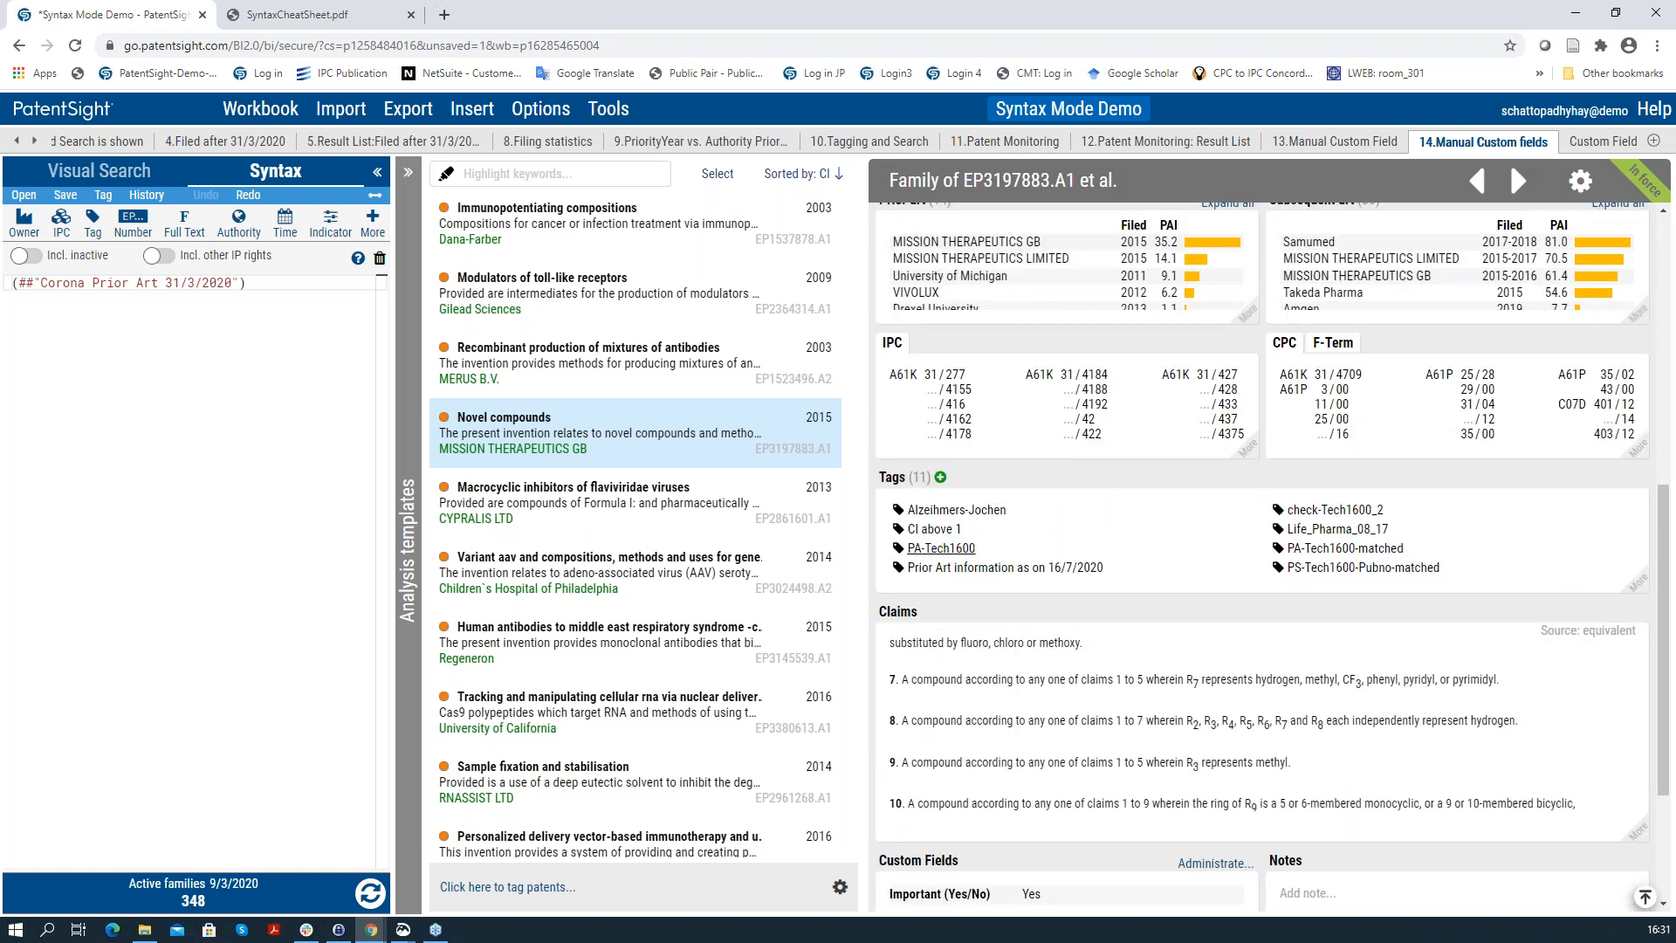
pyautogui.moveTo(1666, 540); pyautogui.dragTo(1666, 551)
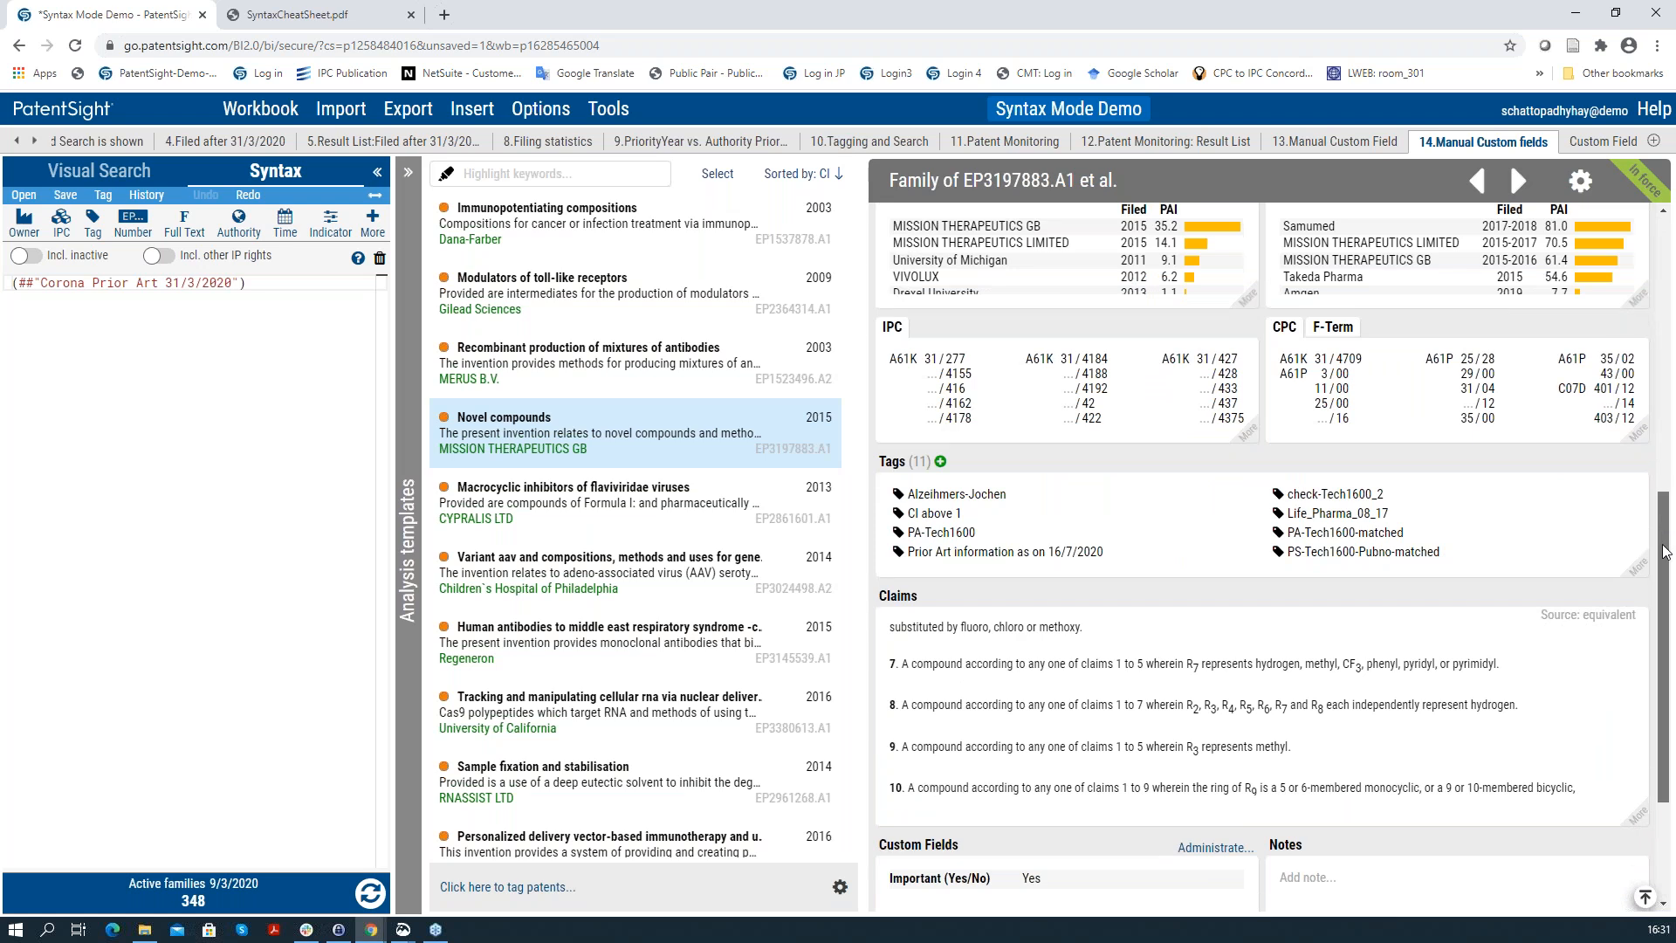
pyautogui.scroll(-2, 1666, 552)
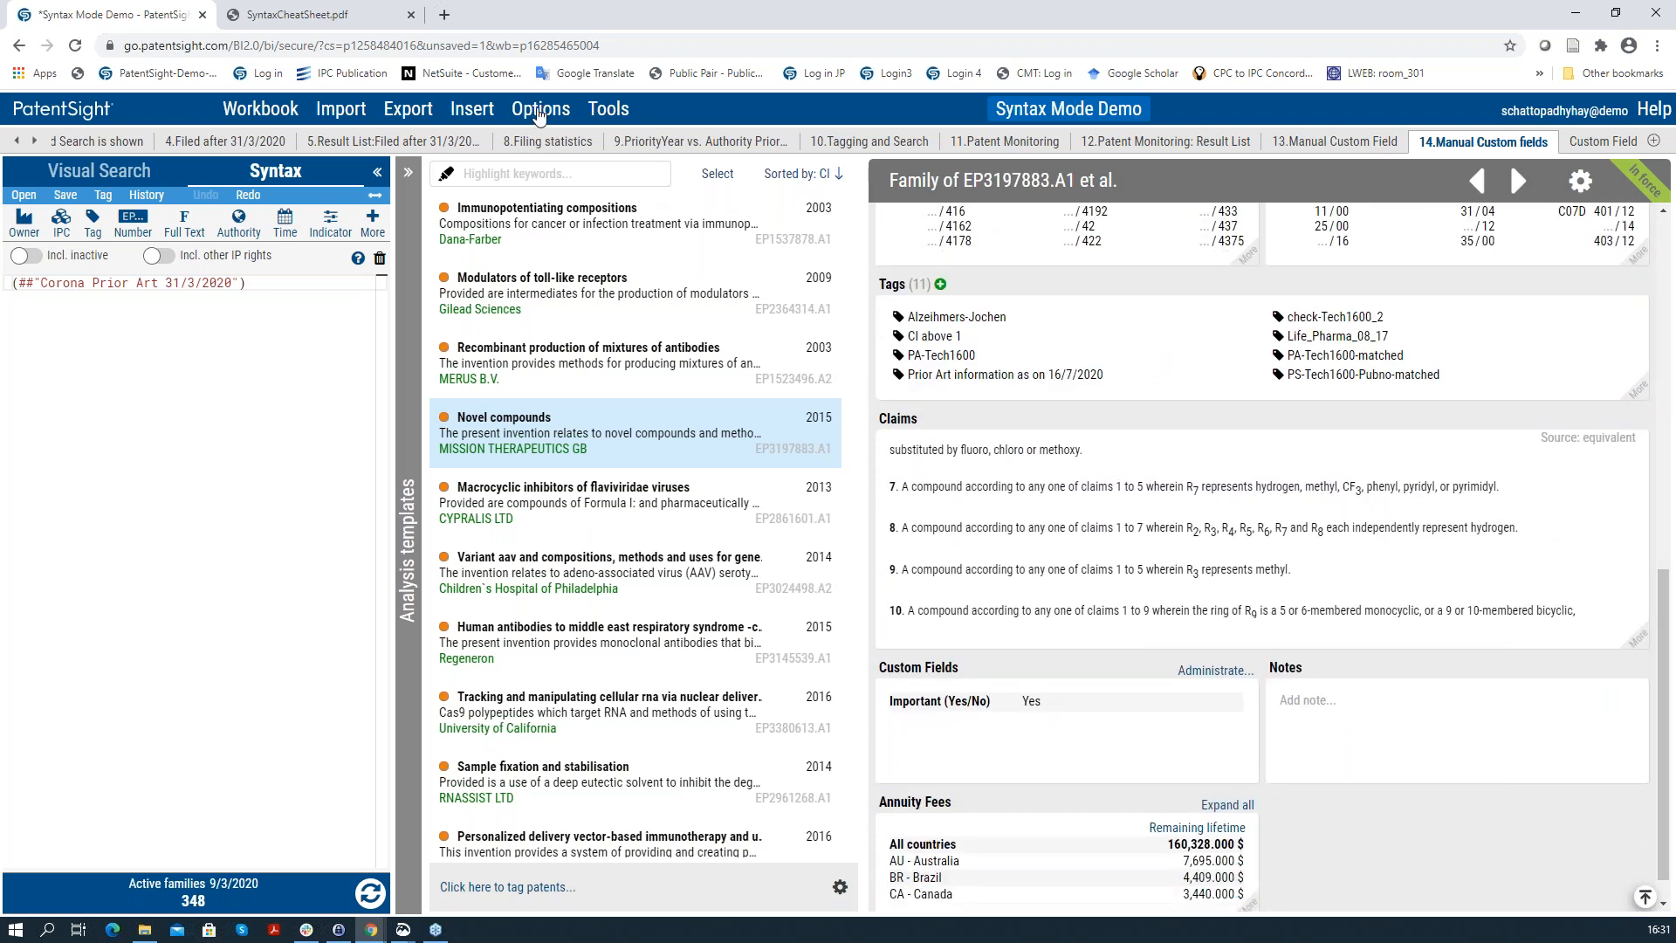
pyautogui.click(538, 115)
pyautogui.click(623, 390)
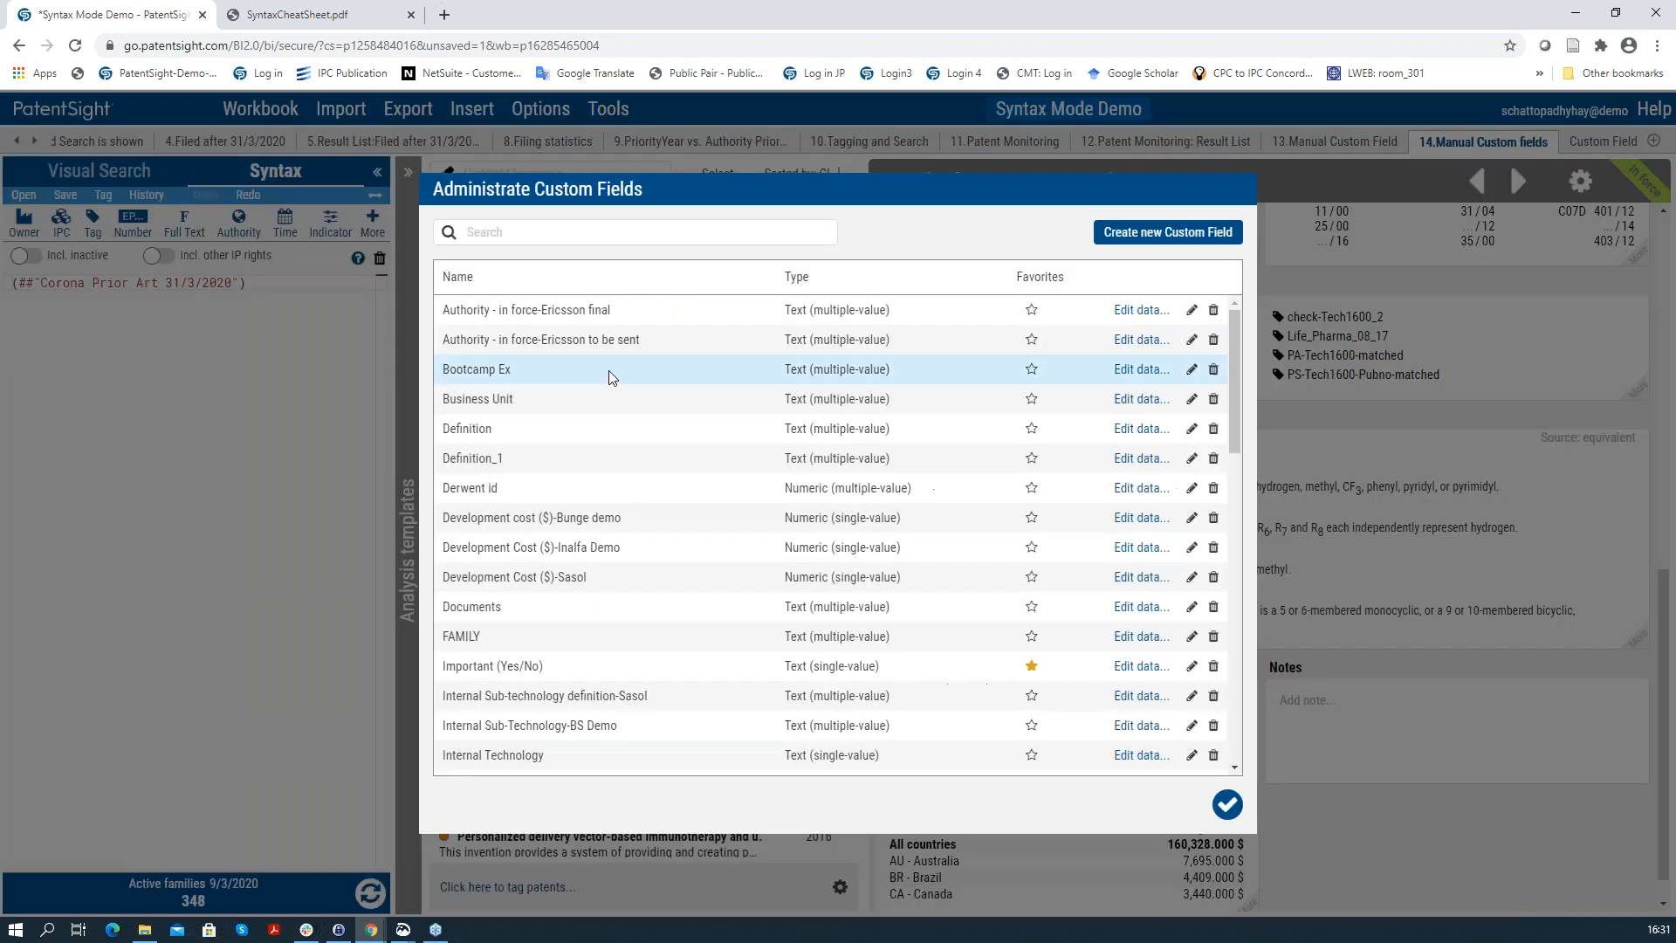
# Step: Start a new single-value Text custom field 'Imp(Yes/No)', check sharing, then discard it unsaved
pyautogui.click(1165, 234)
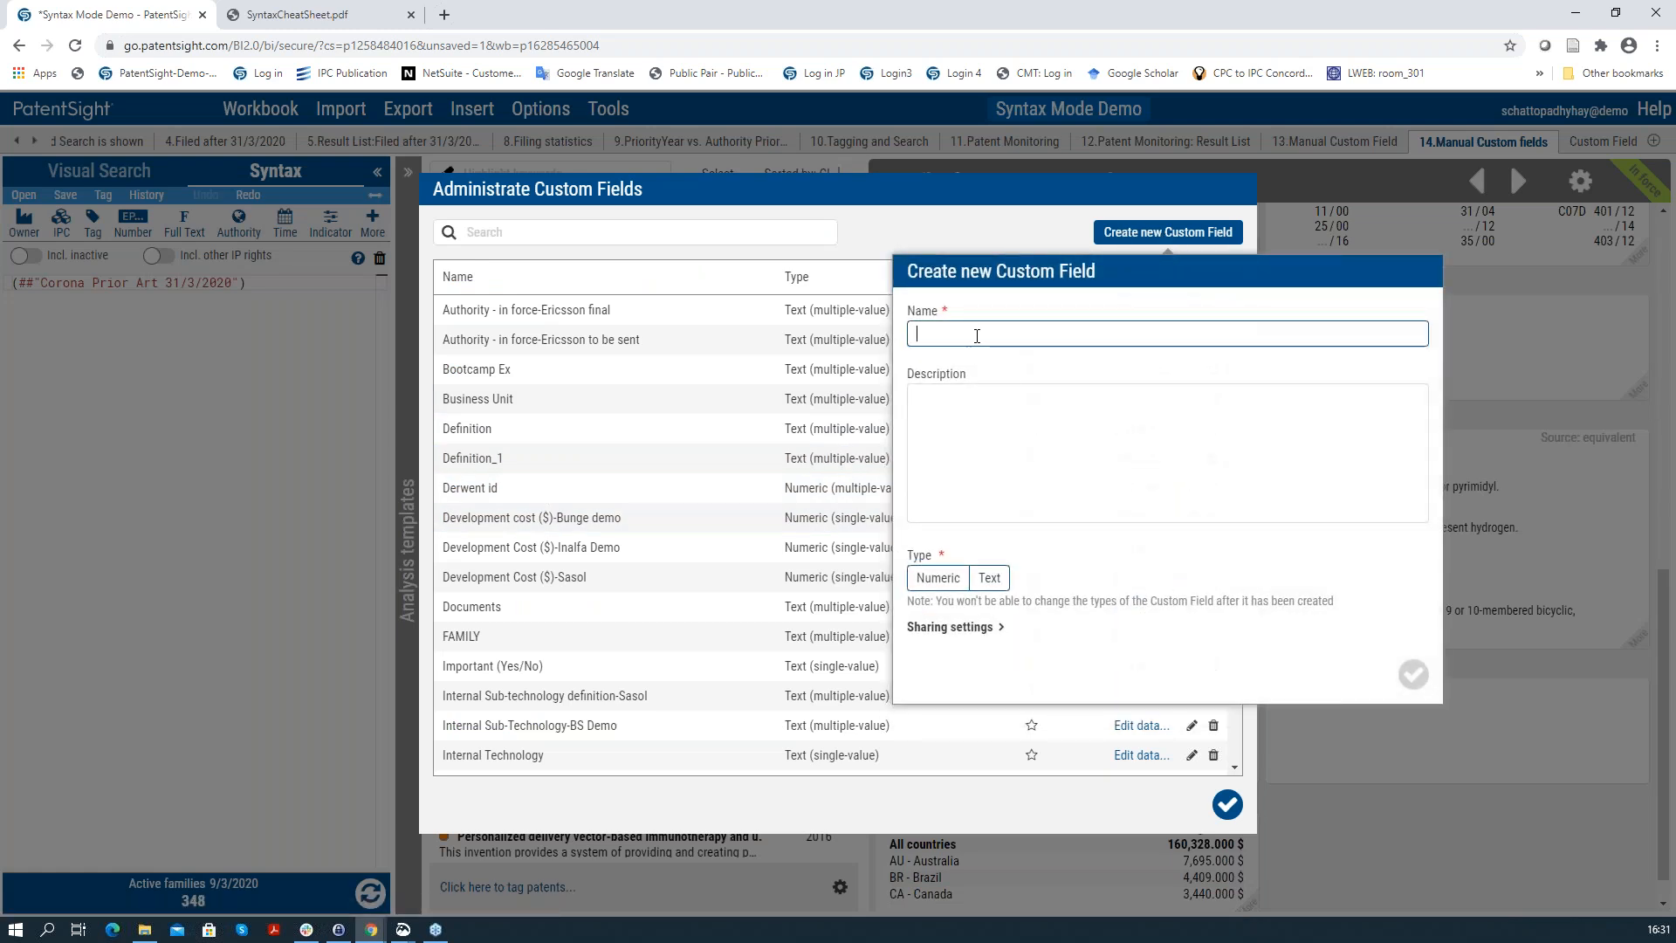
pyautogui.write('Imp(Yes/No)')
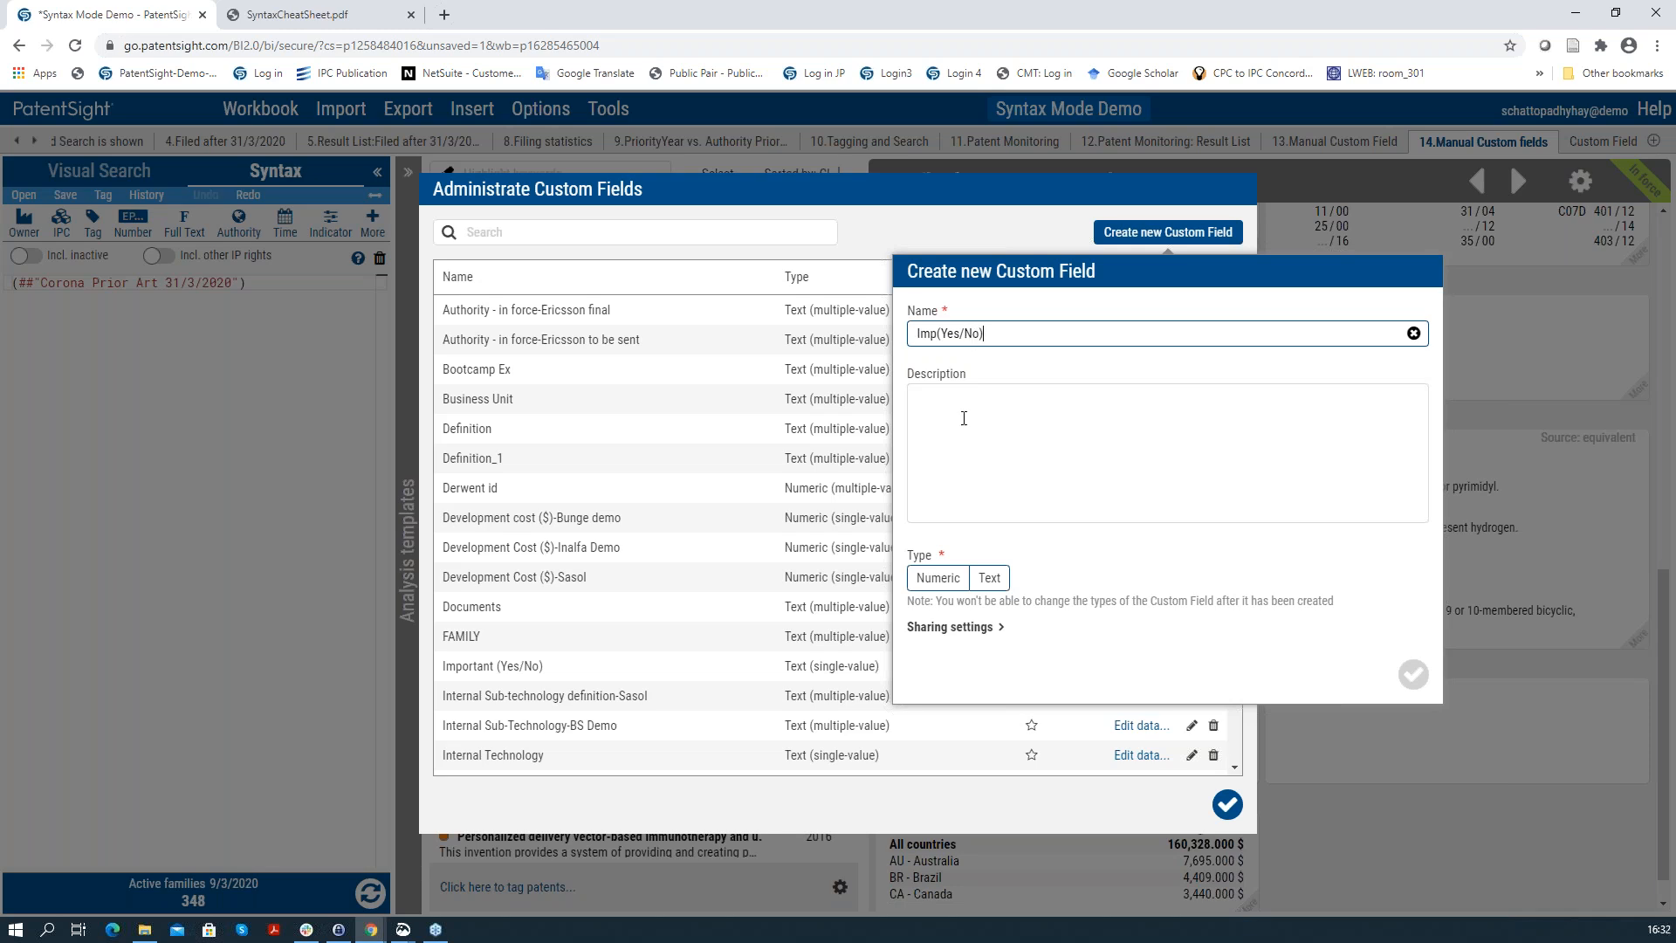
pyautogui.click(990, 585)
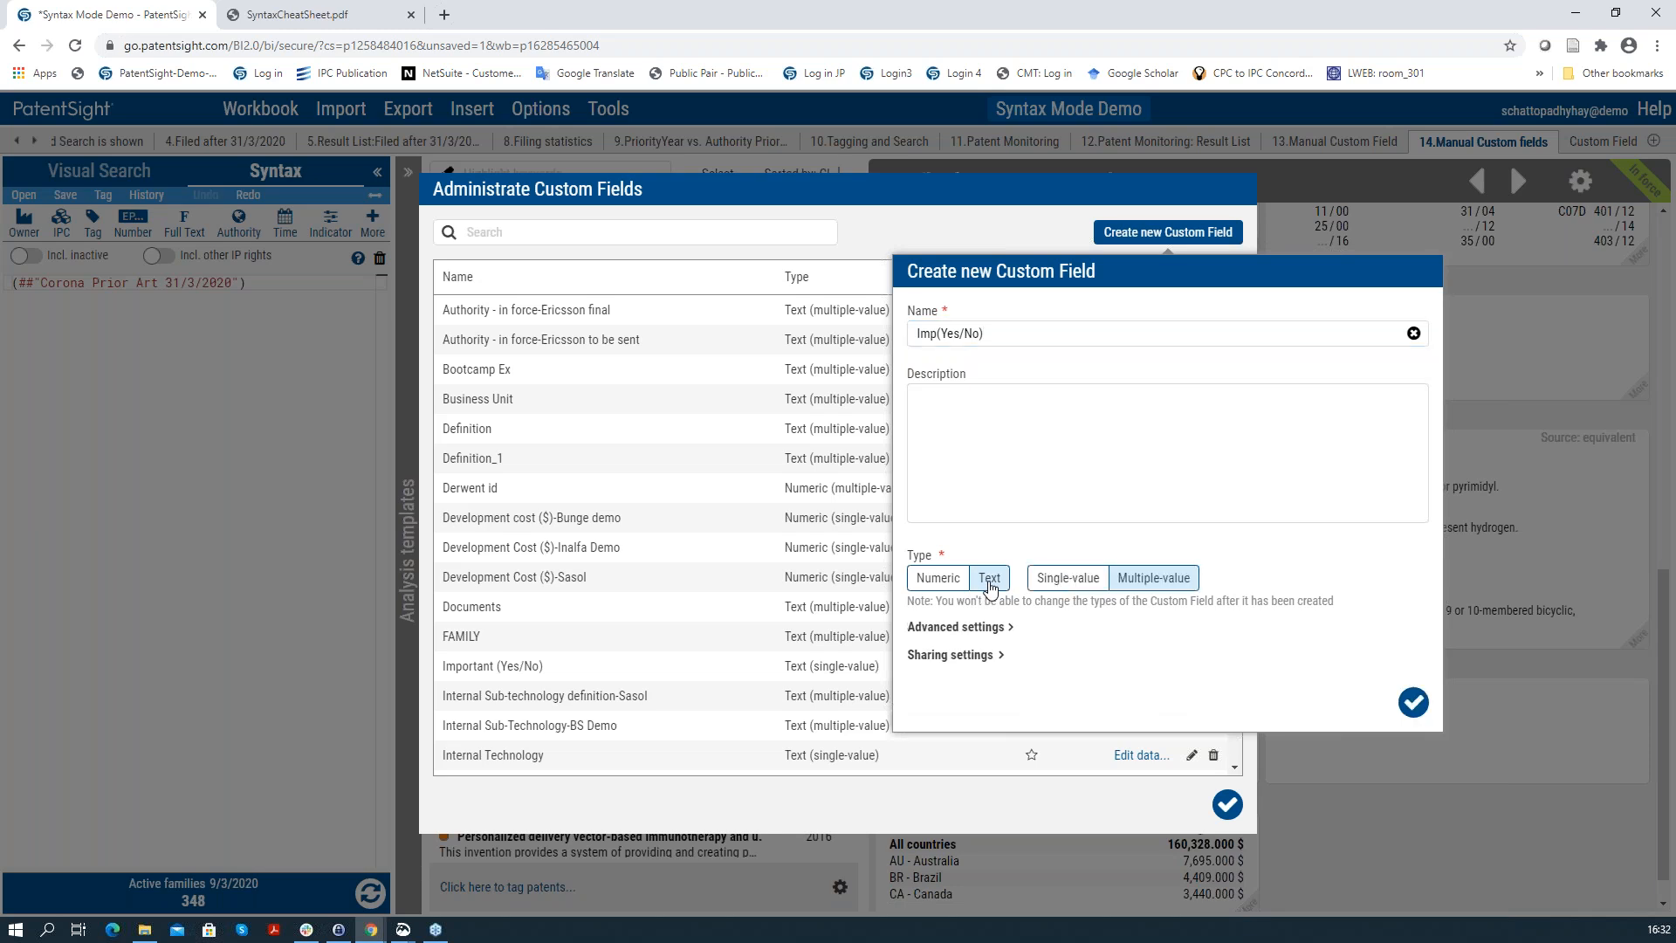
pyautogui.click(1092, 583)
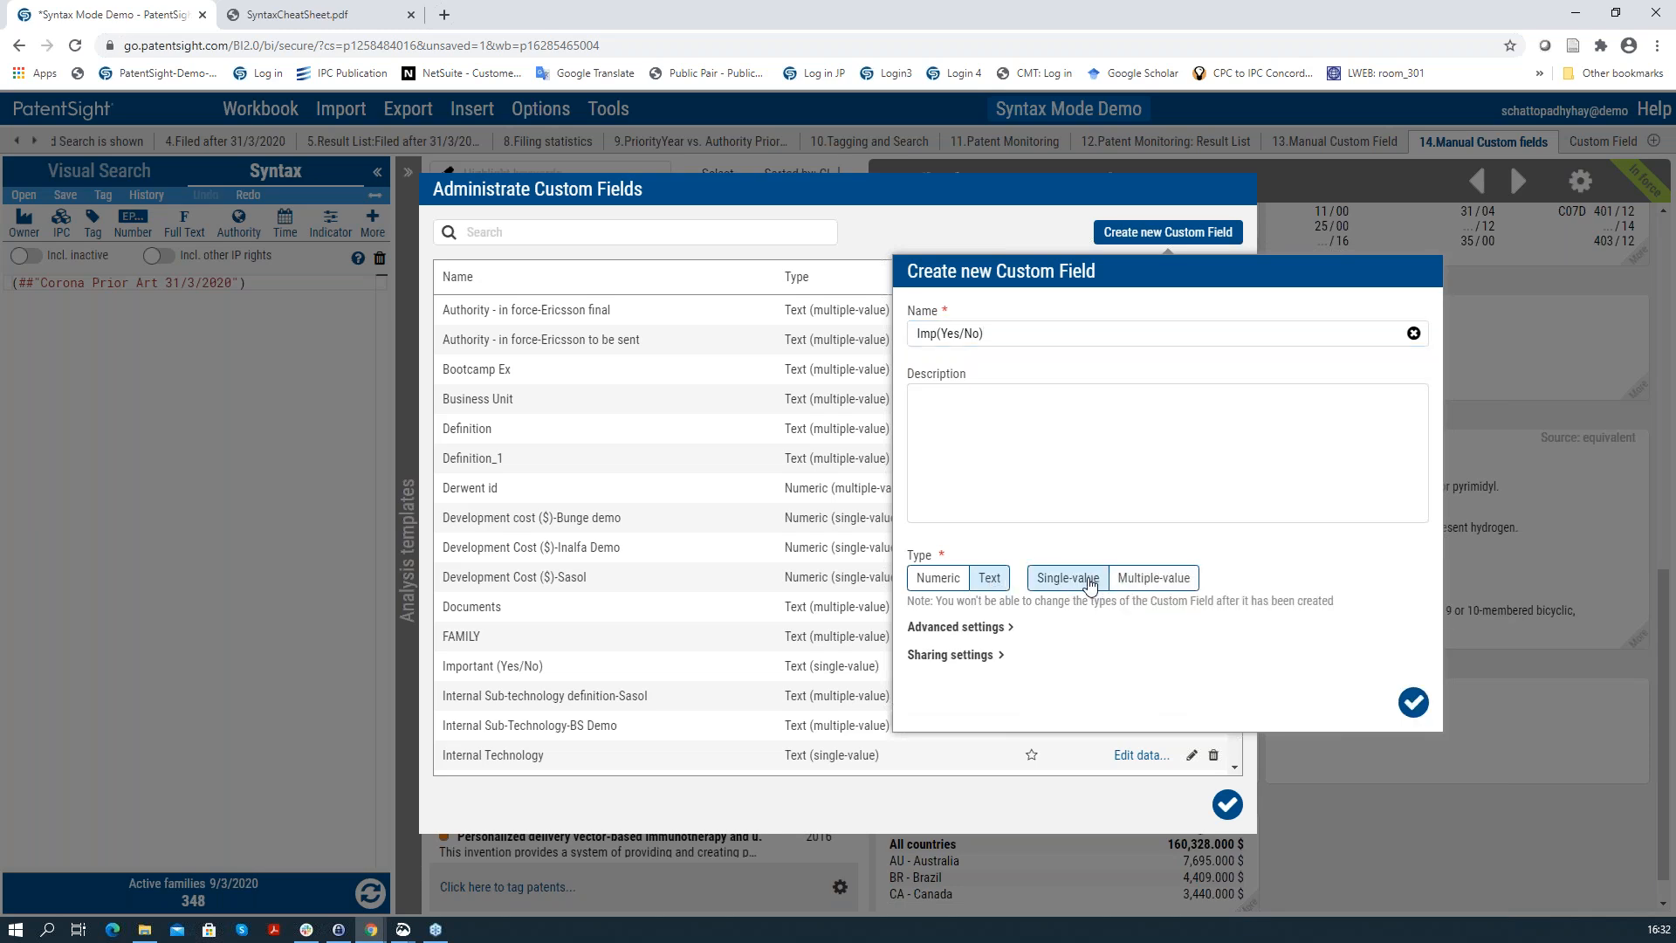
pyautogui.click(986, 657)
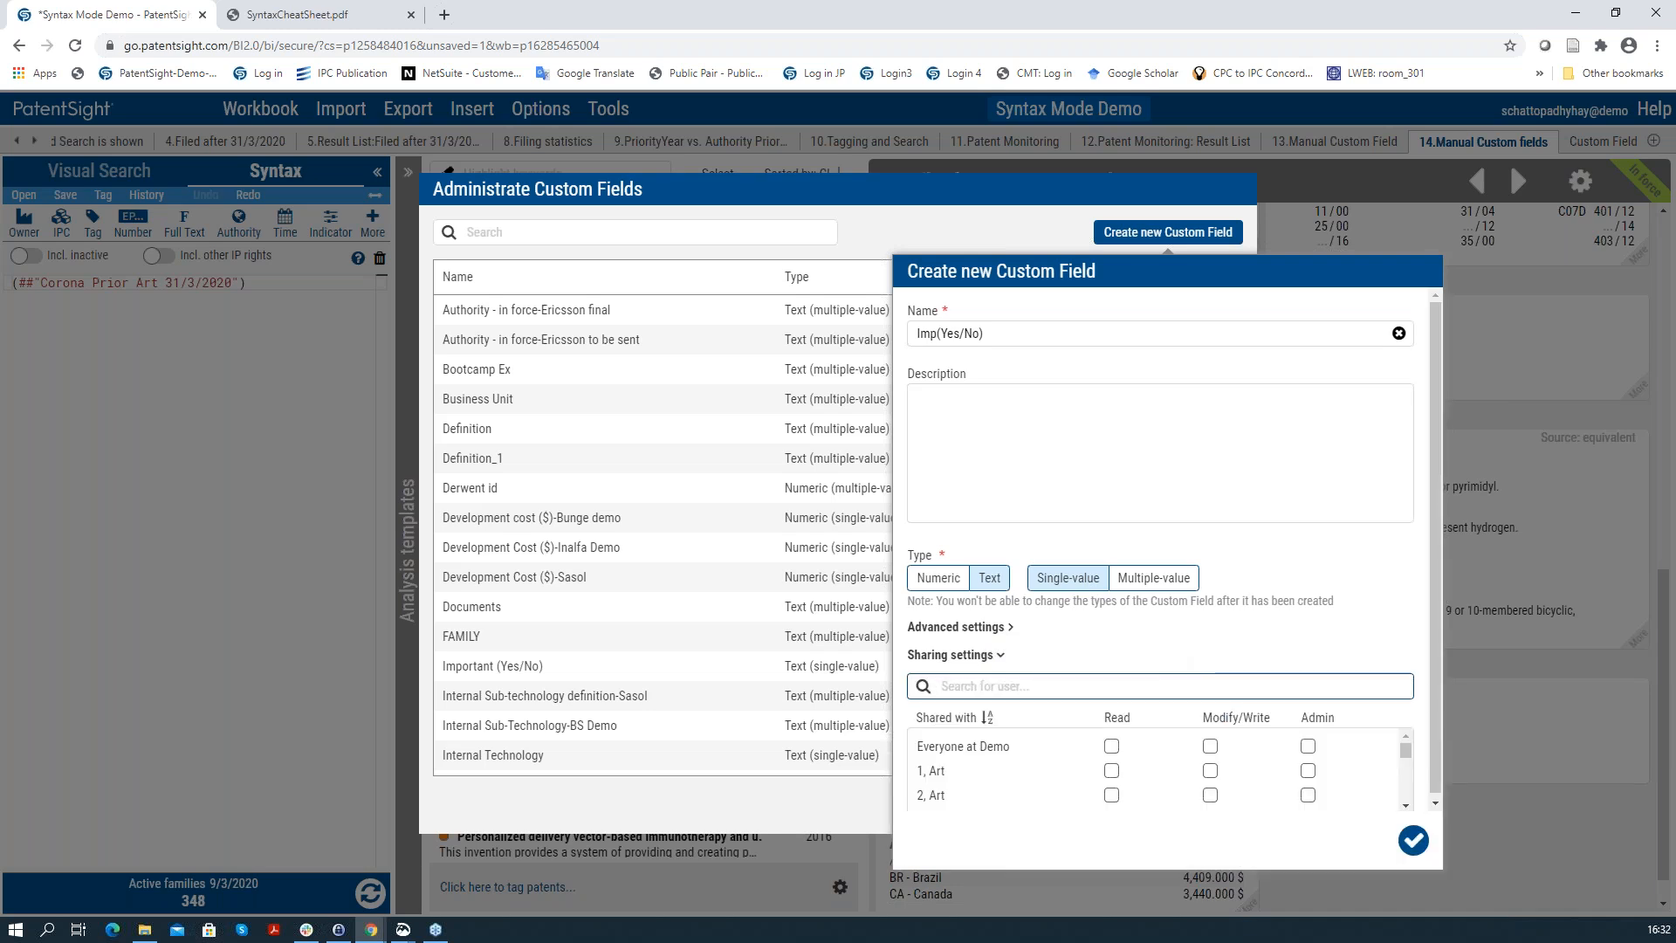
pyautogui.click(858, 792)
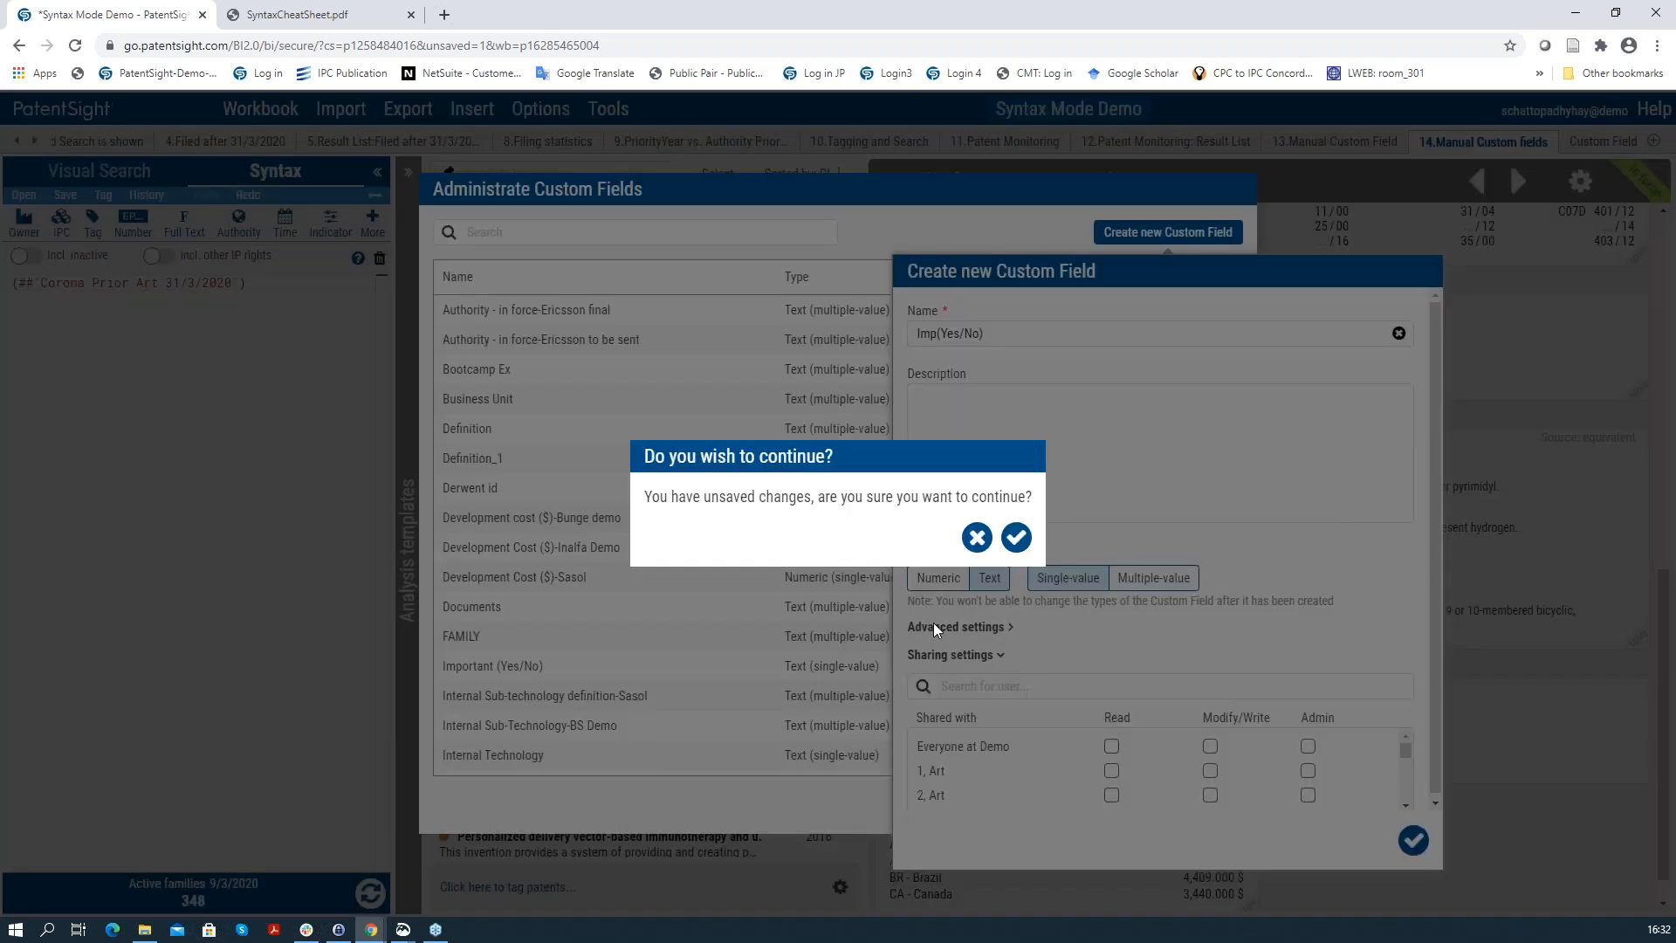
pyautogui.click(977, 538)
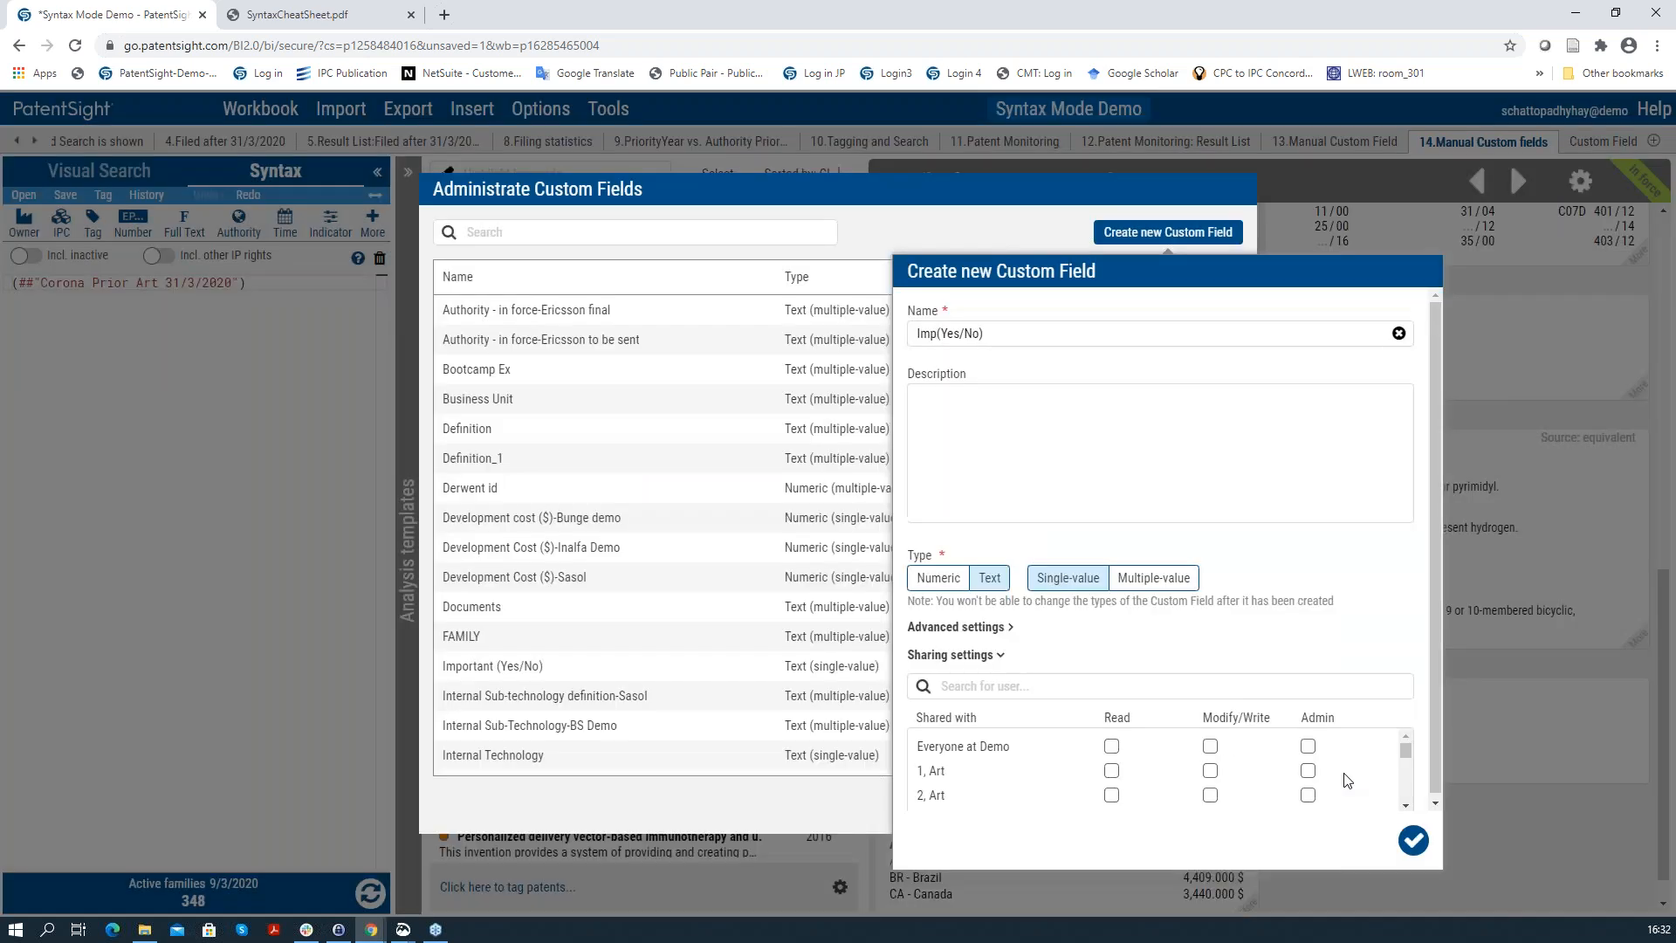
pyautogui.click(1479, 855)
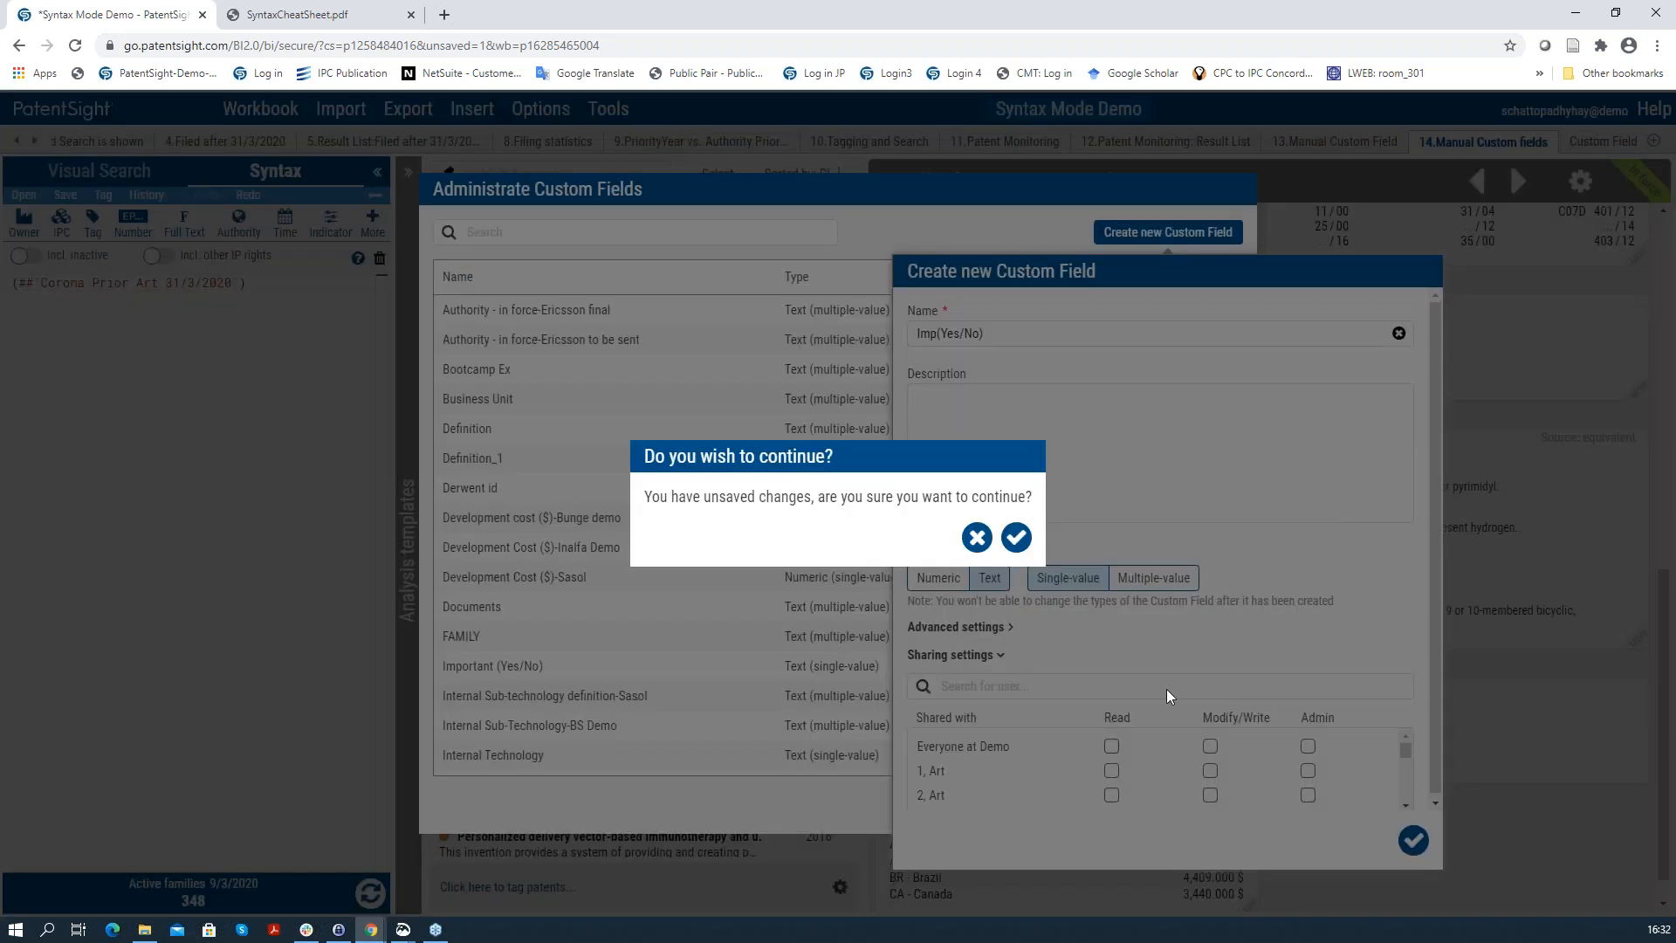
pyautogui.click(1016, 538)
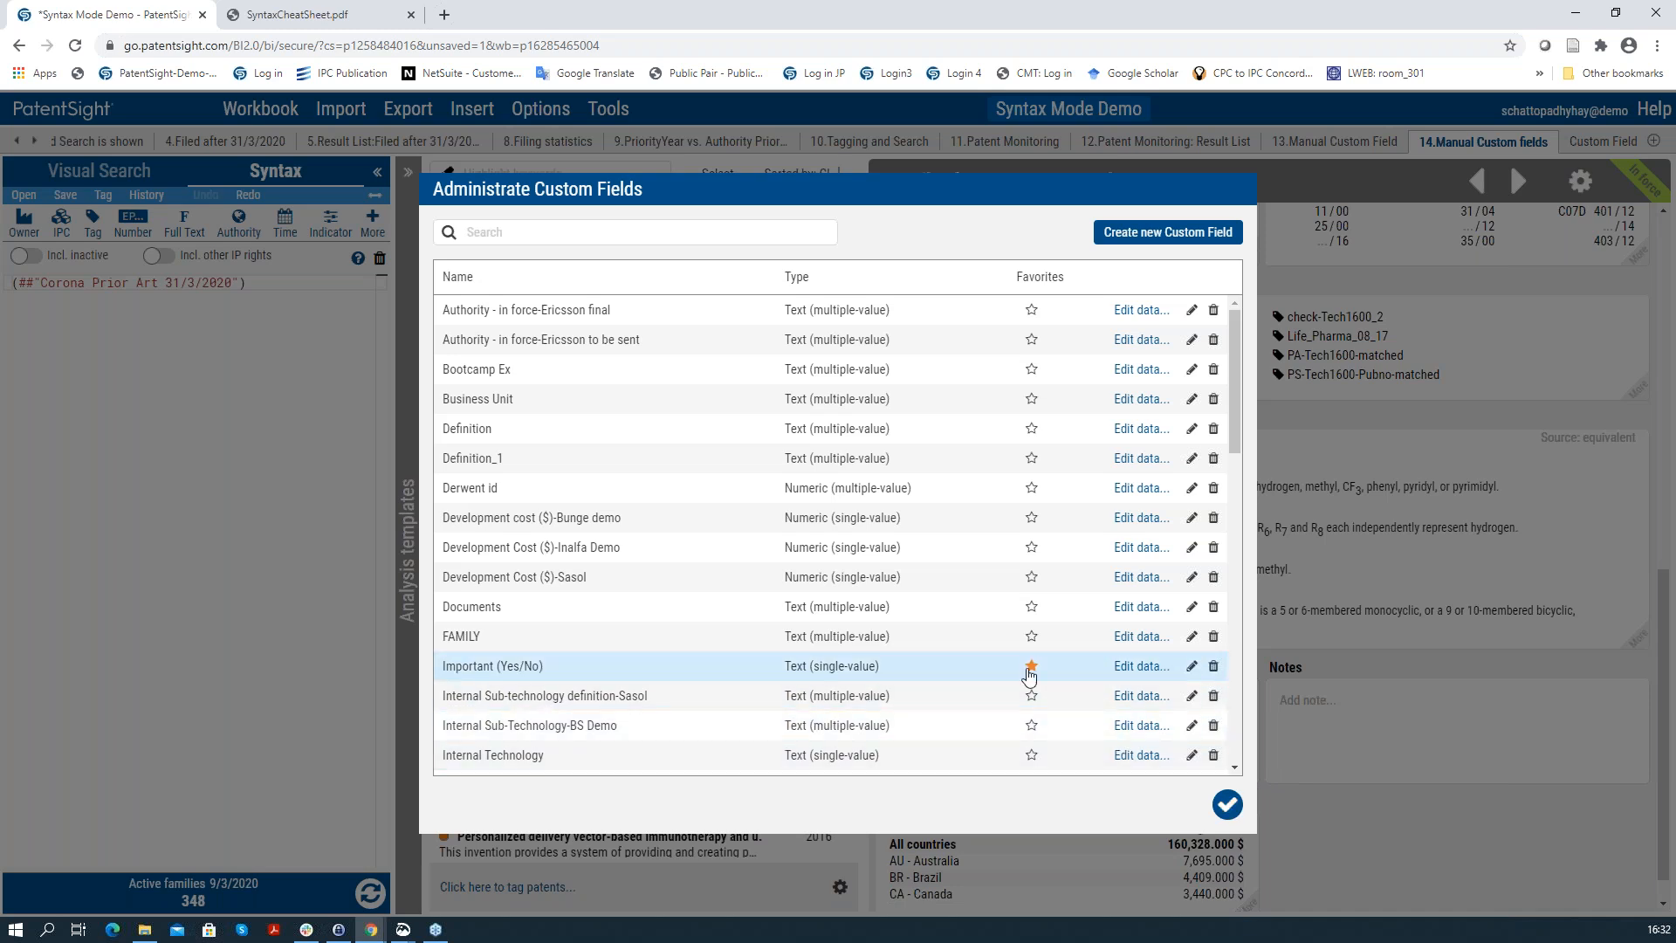
# Step: Replace Novel compounds' Important (Yes/No) value Yes with 'Not decided', then view the Custom Field:Imp: Yes sheet
pyautogui.click(1229, 808)
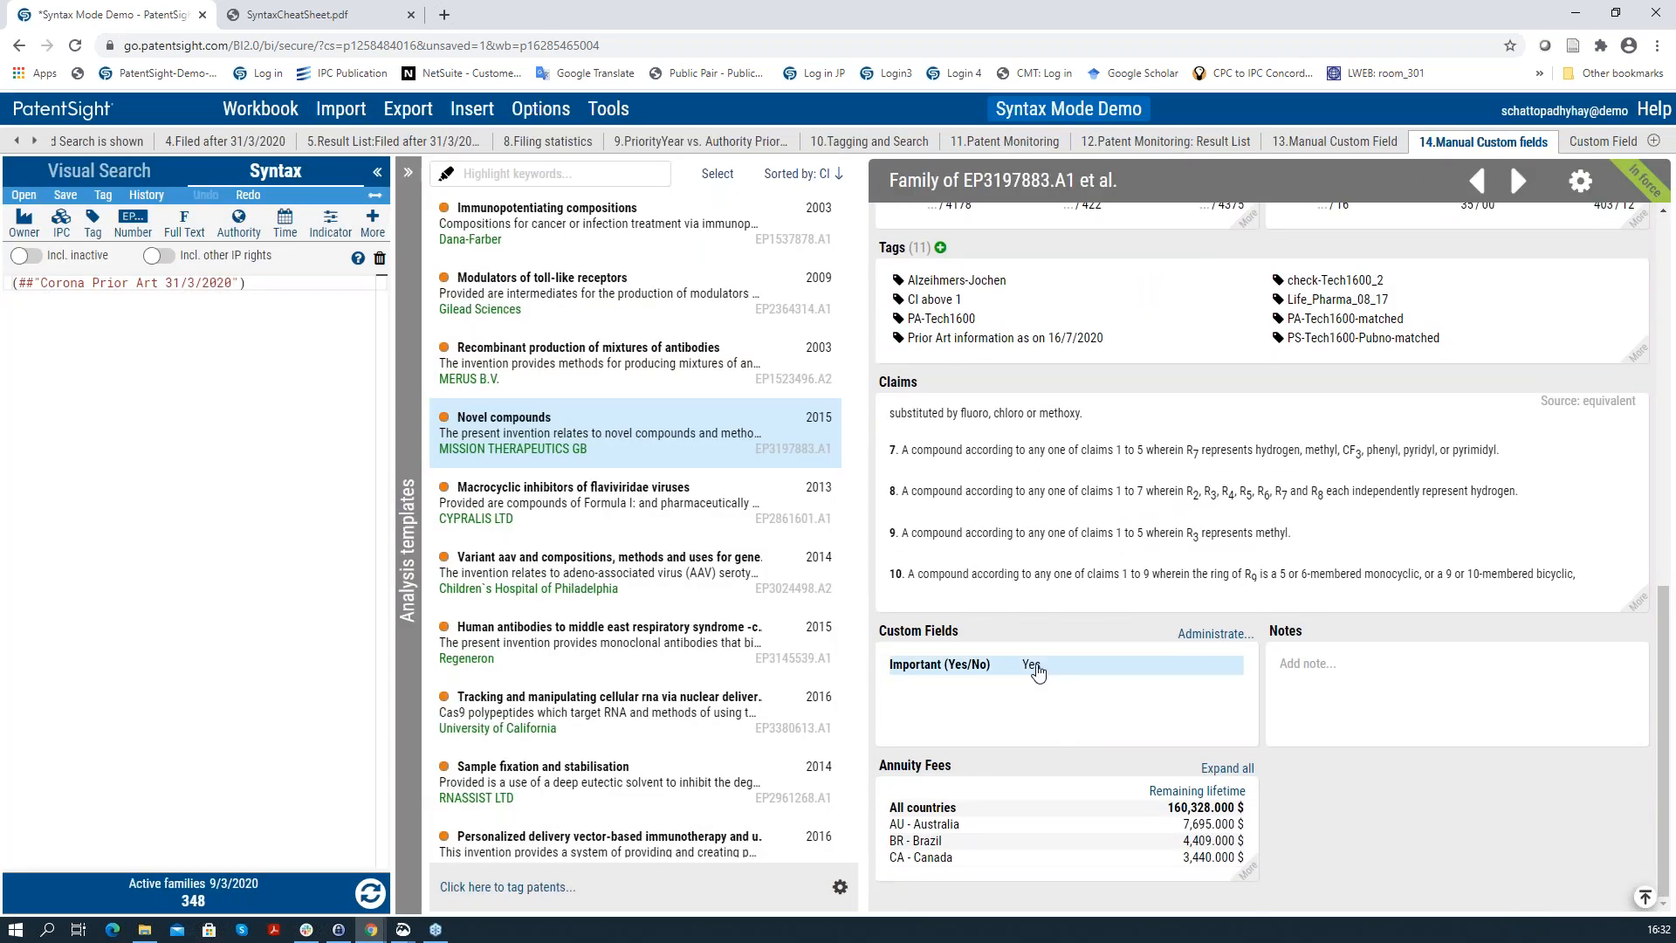
pyautogui.click(1039, 672)
pyautogui.doubleClick(912, 682)
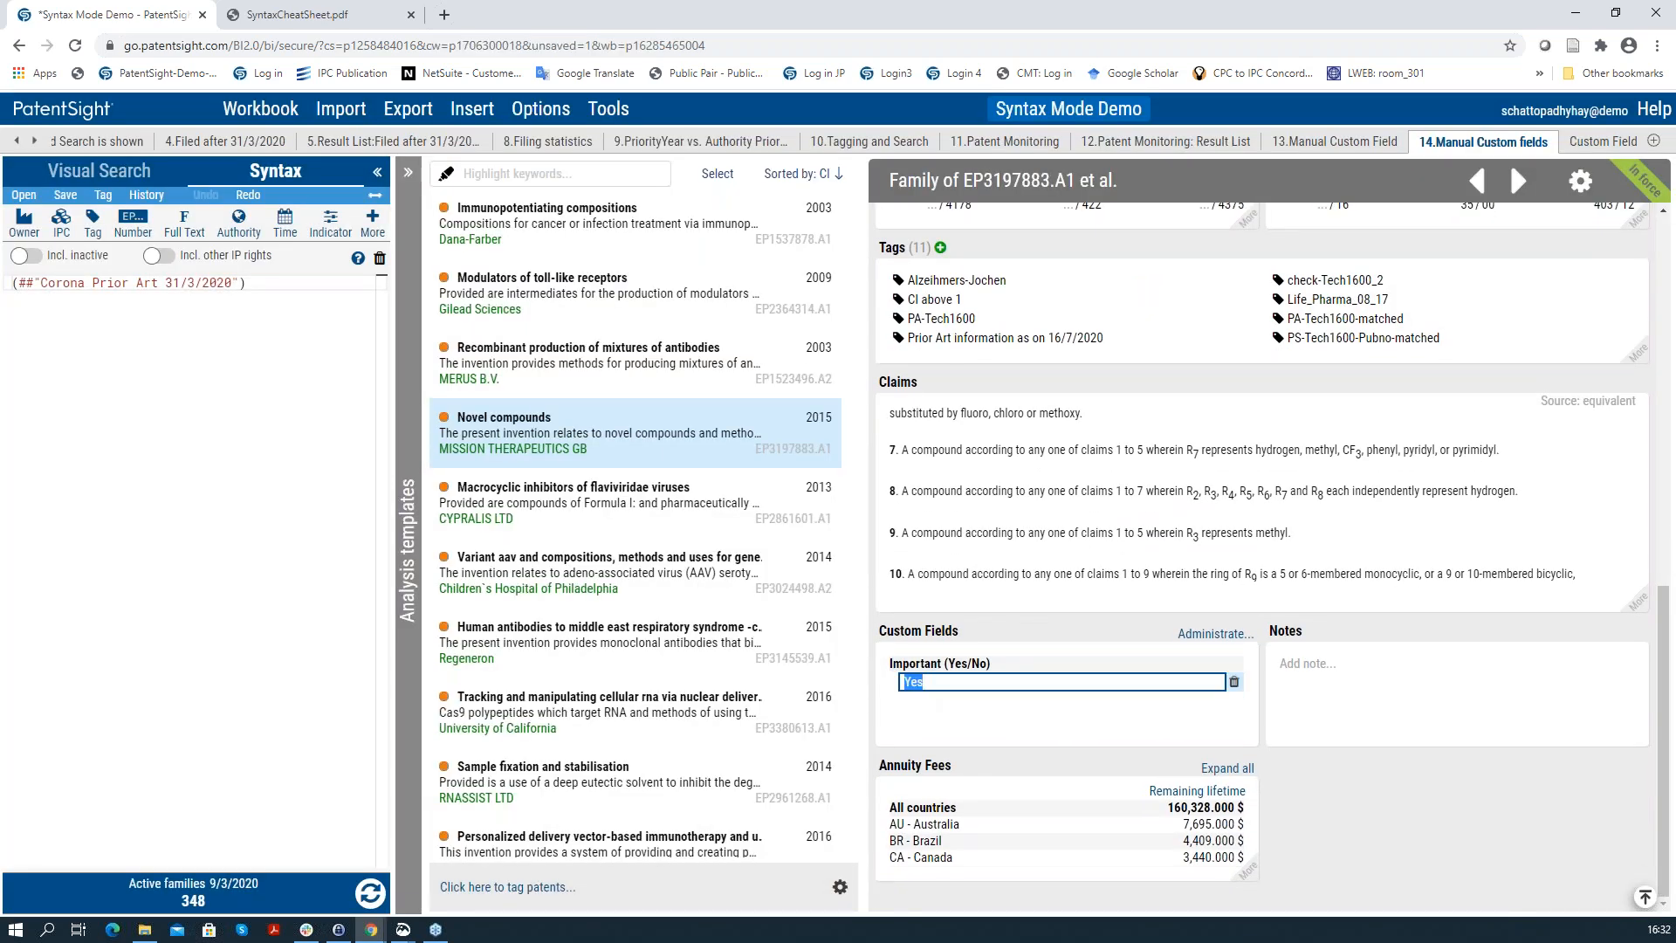
pyautogui.write('Not decided')
pyautogui.click(958, 723)
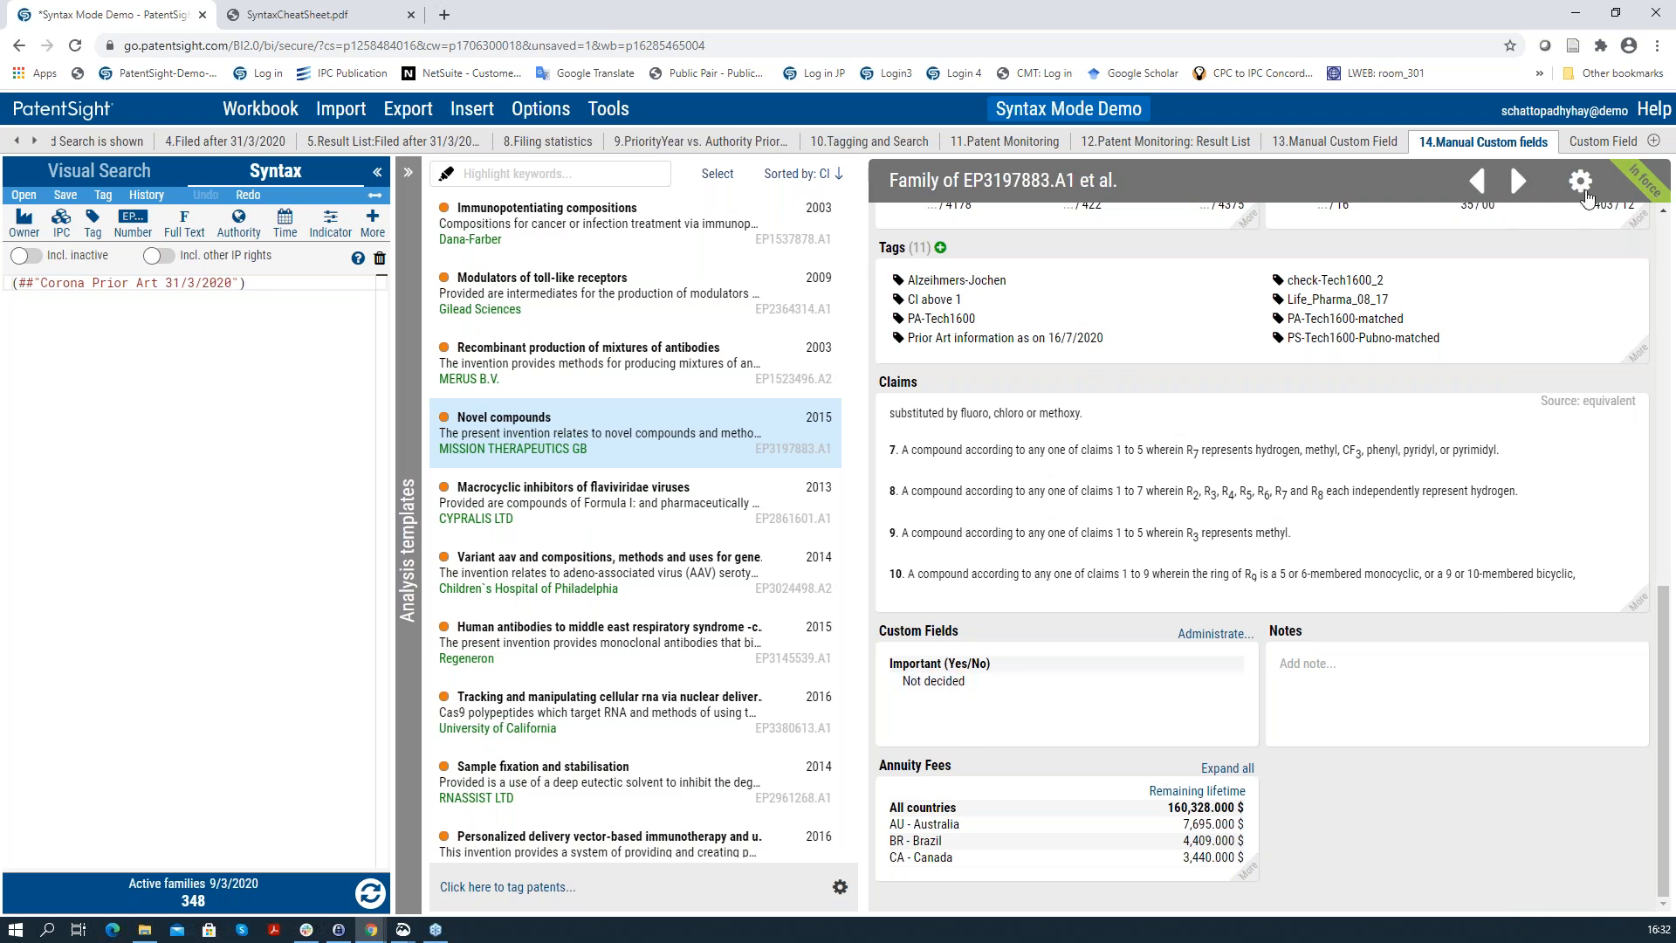
pyautogui.click(1580, 147)
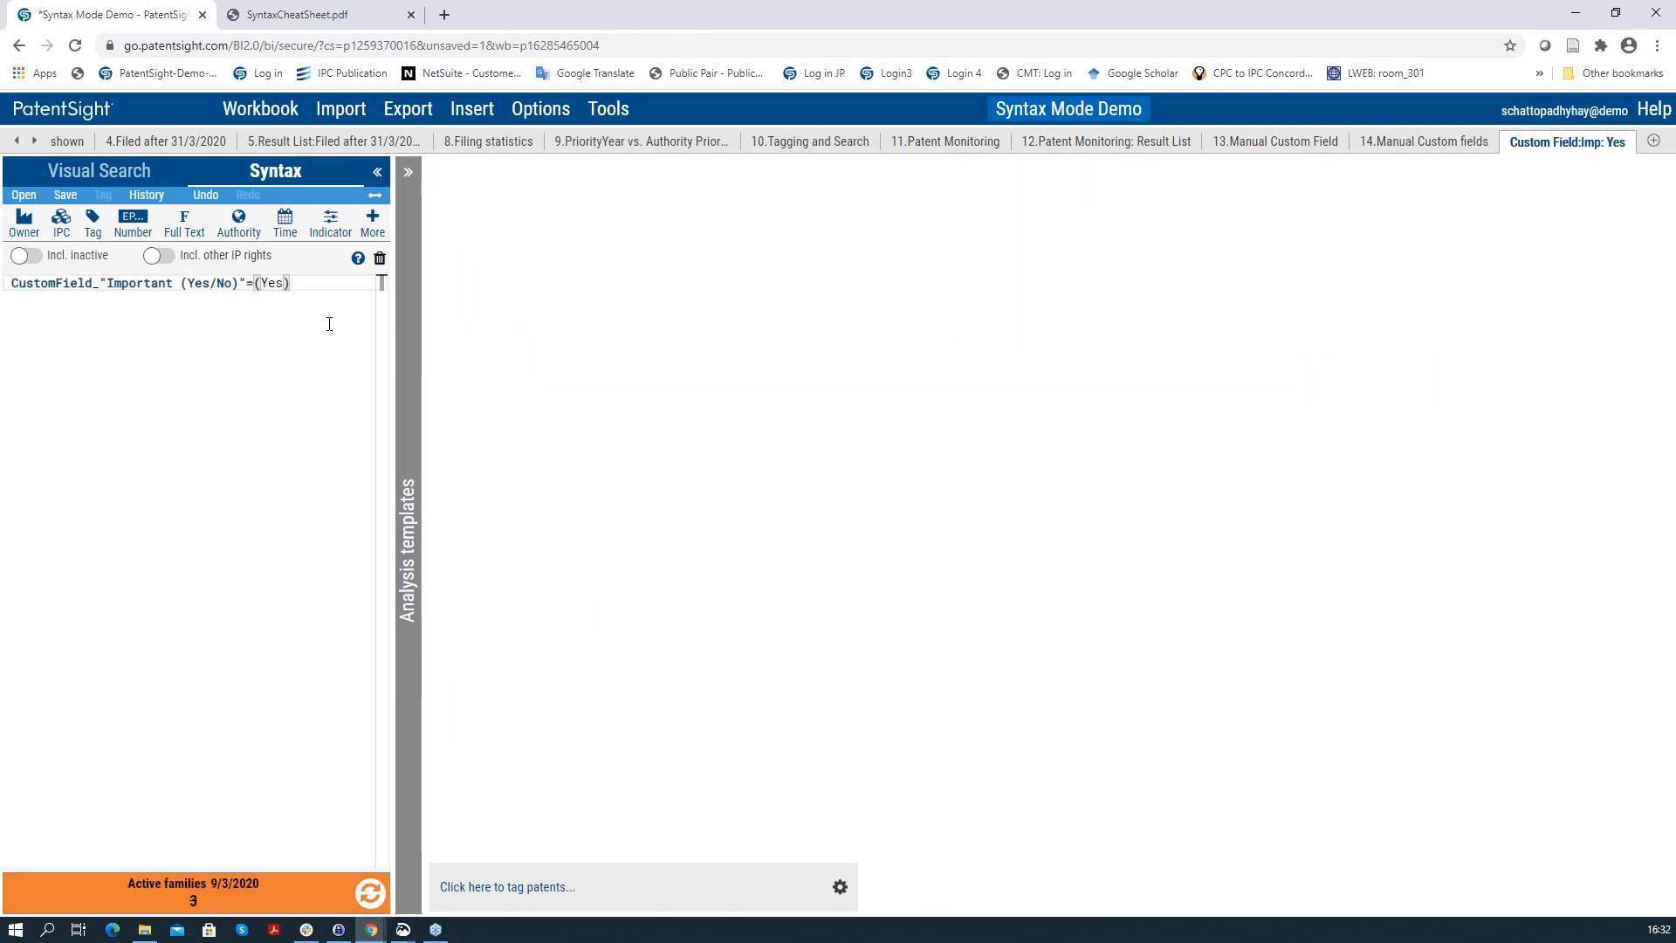
# Step: Change the query's Important (Yes/No) value from Yes to 'Not decided'
pyautogui.doubleClick(270, 283)
pyautogui.press('BackSpace')
pyautogui.write('n')
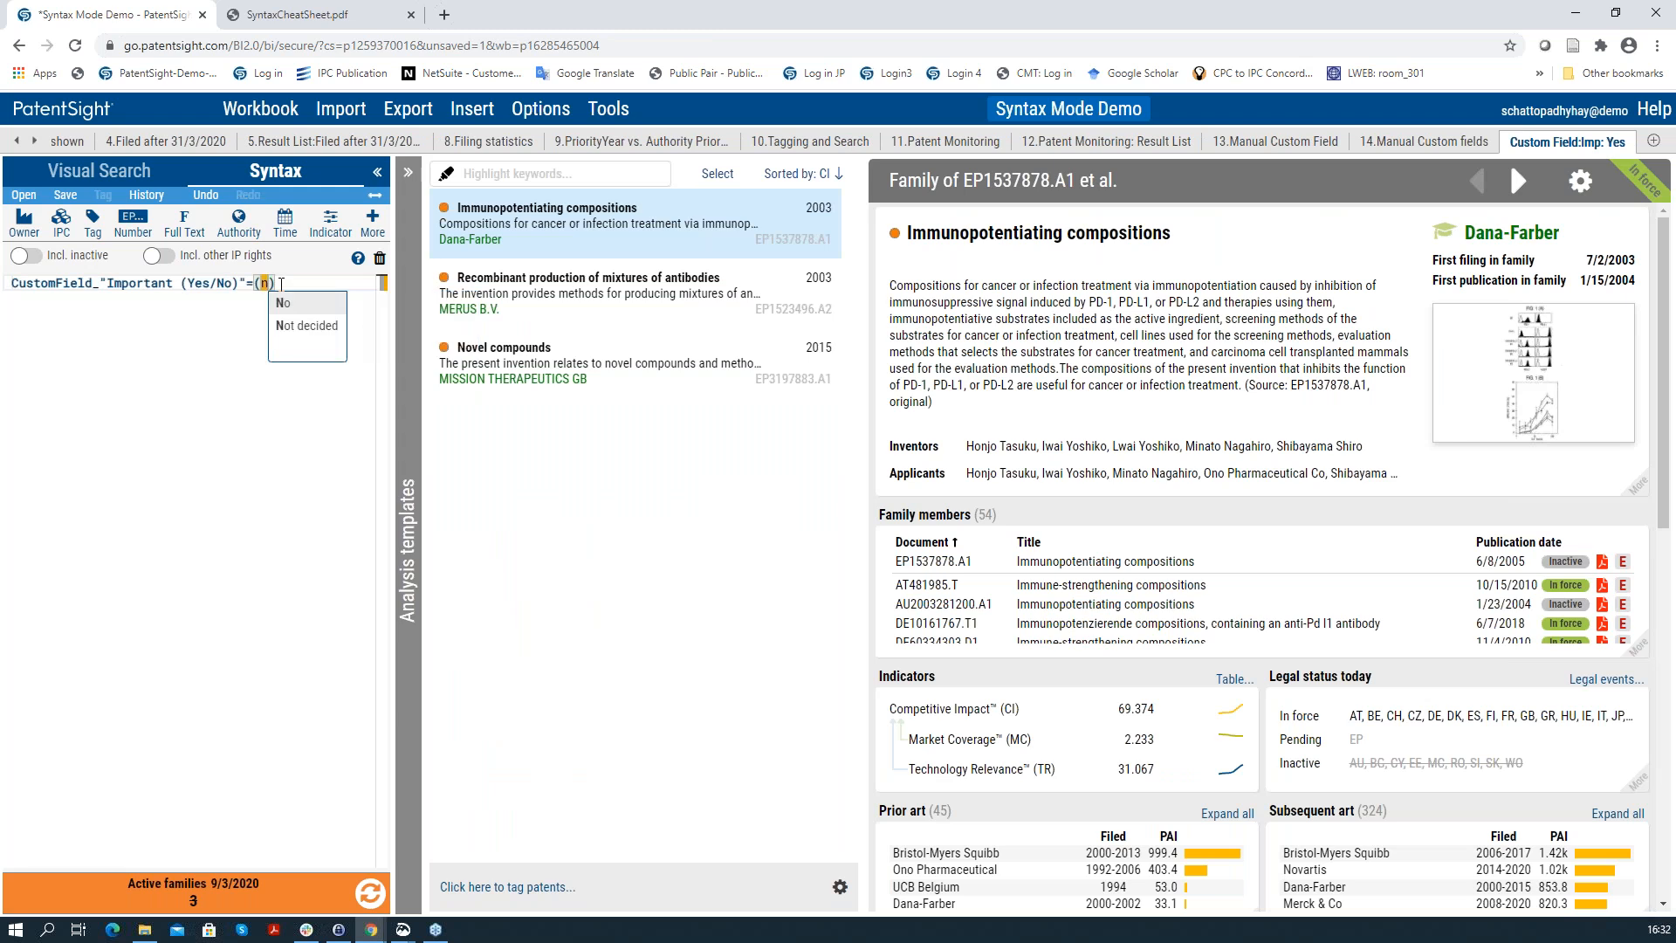
pyautogui.click(316, 327)
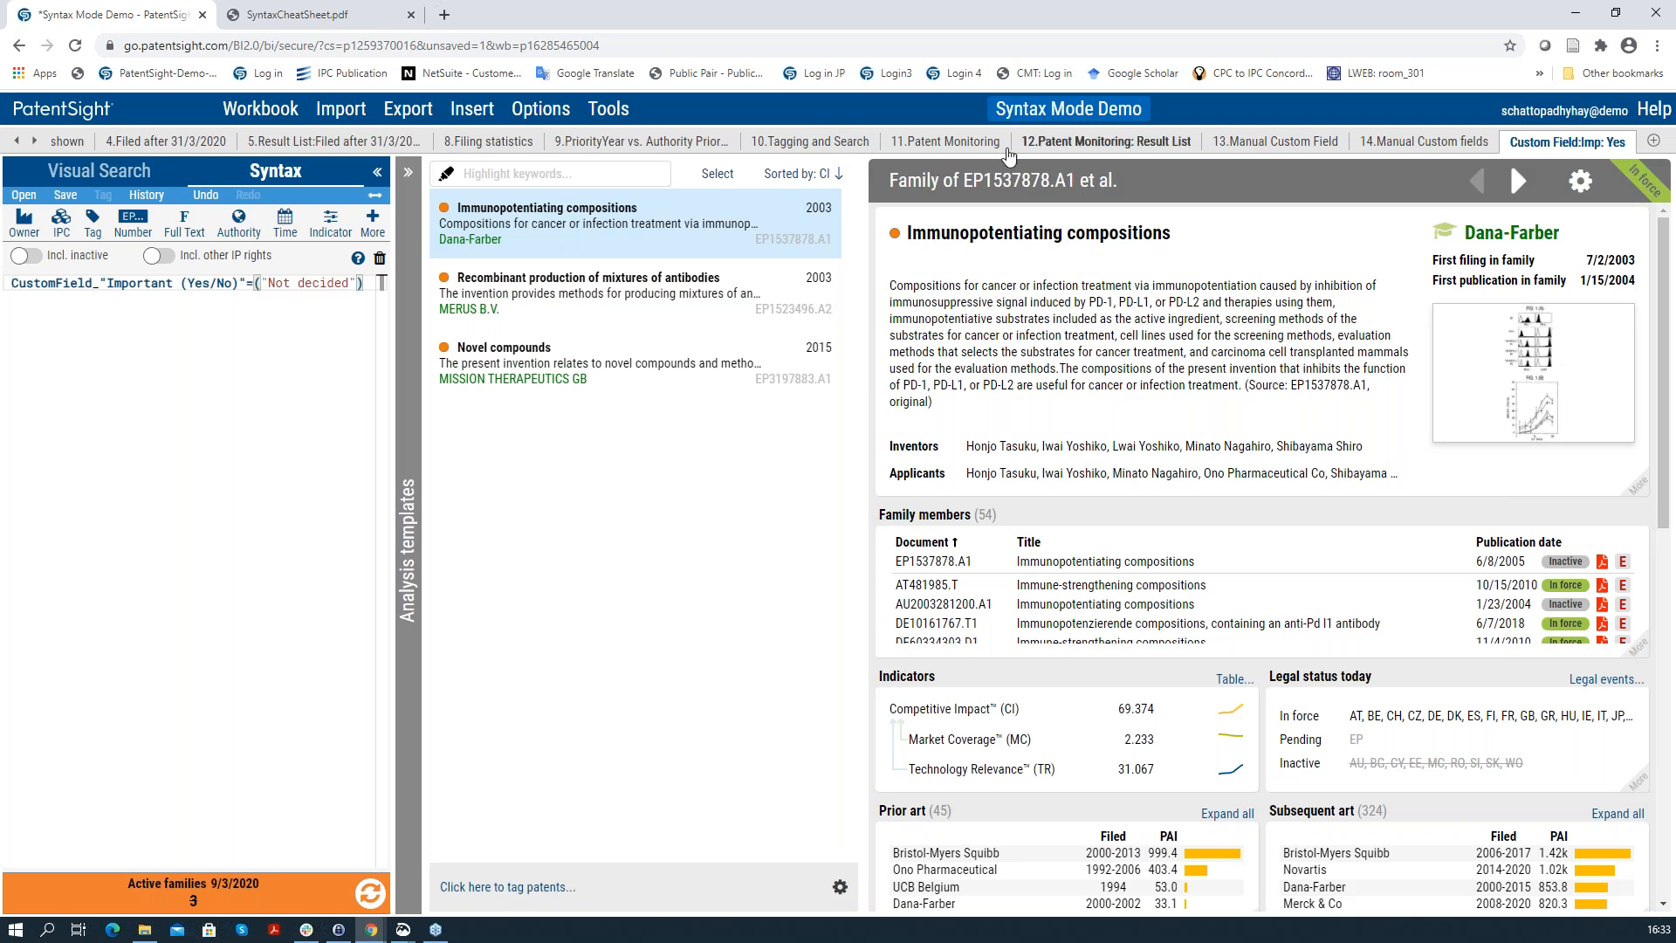
# Step: Switch to the '11.Patent Monitoring' workbook sheet
pyautogui.click(961, 151)
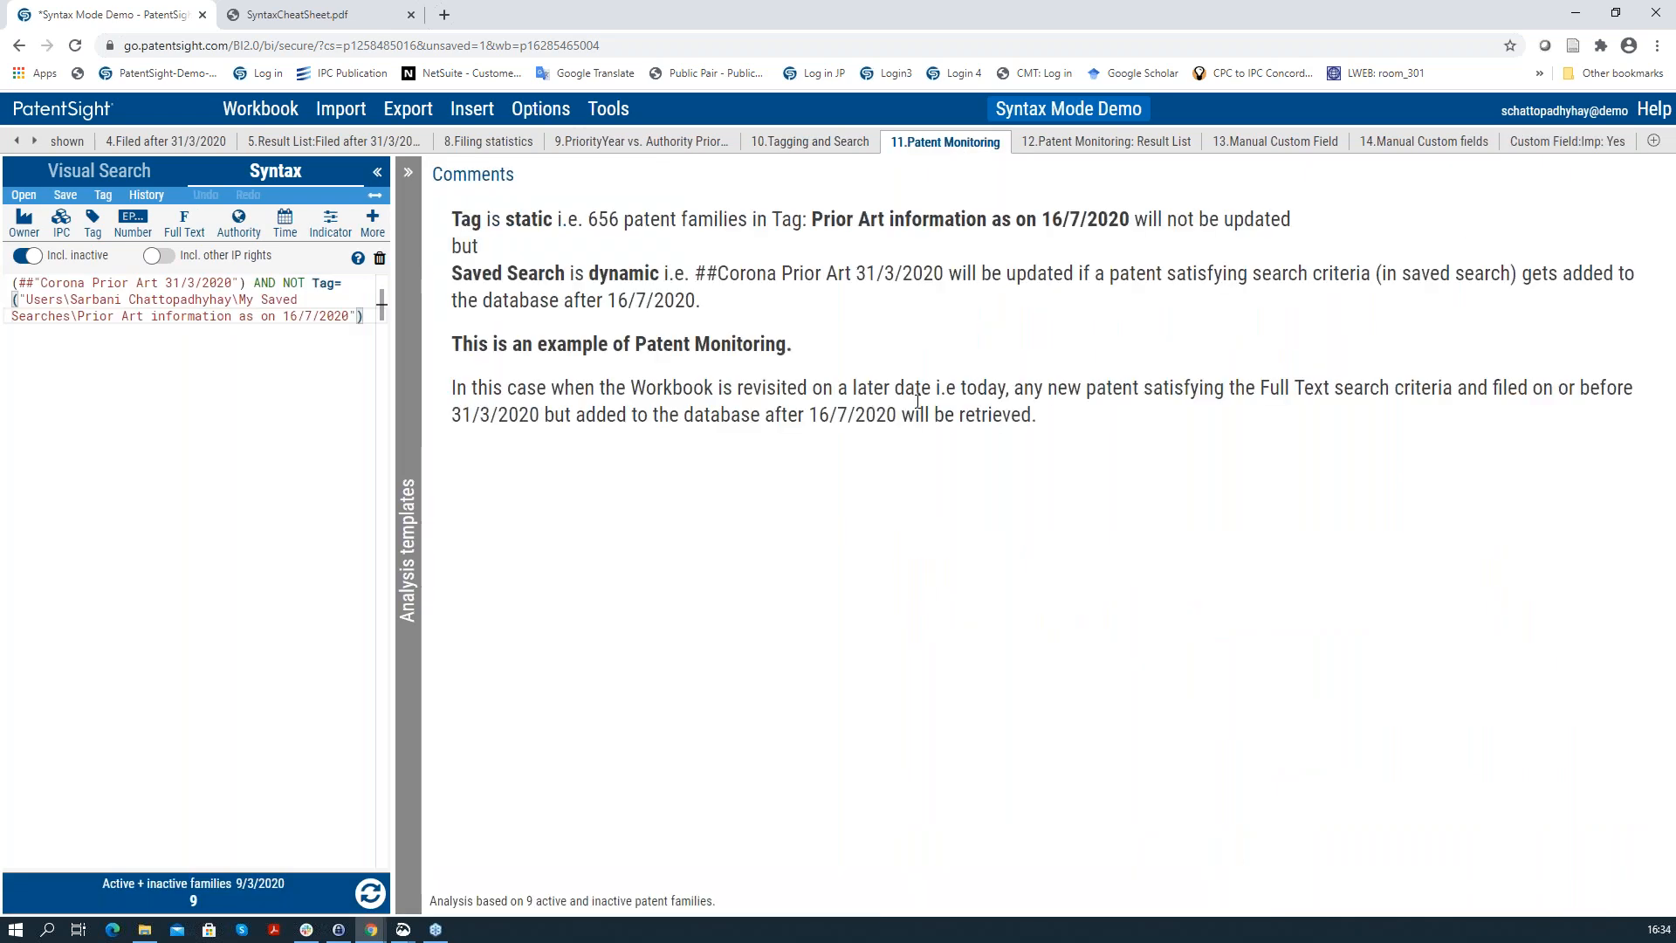
# Step: Show the '12.Patent Monitoring: Result List' sheet and the details of the aTyr Pharma family EP2408905.A2
pyautogui.click(1085, 147)
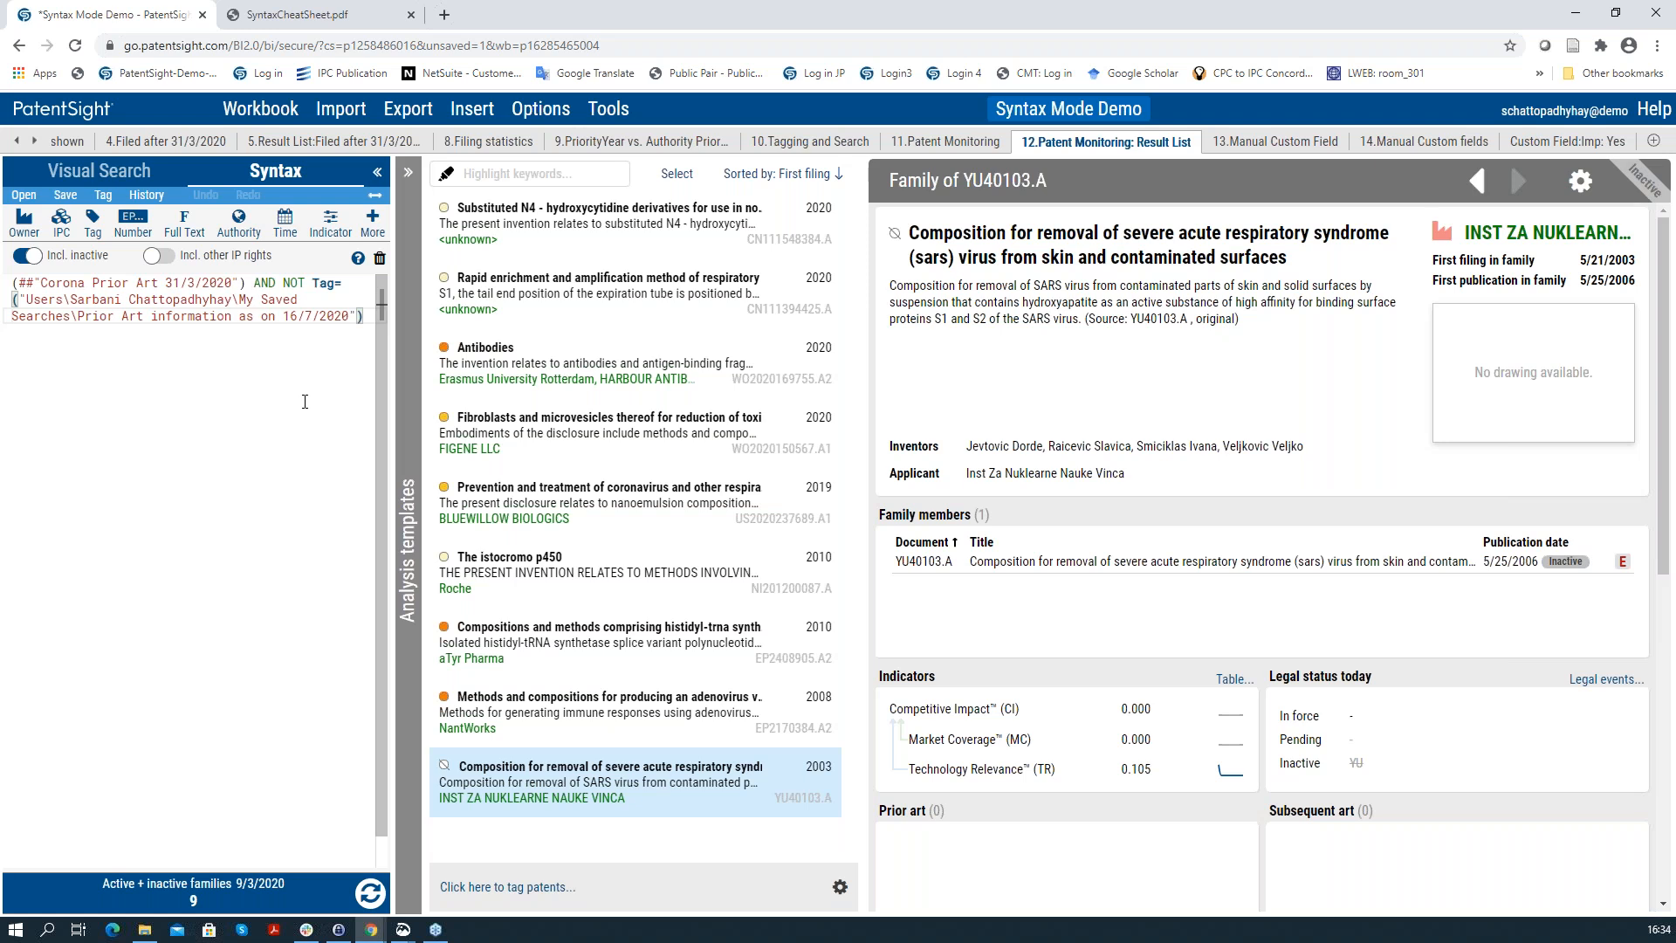
pyautogui.click(646, 643)
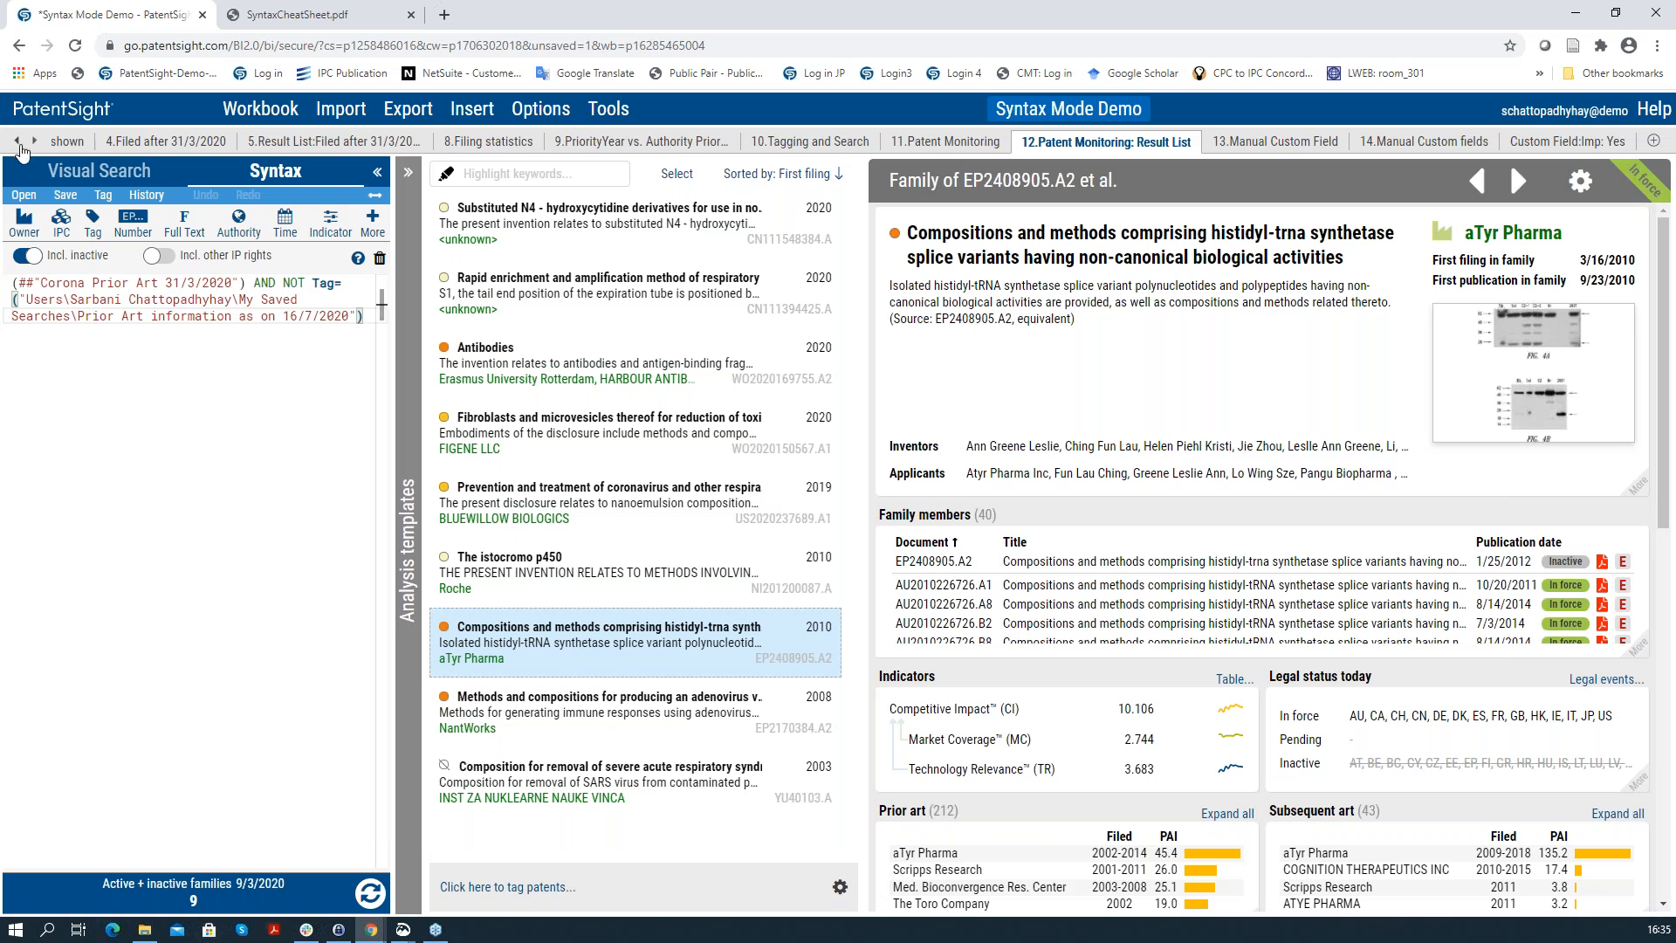
pyautogui.click(35, 140)
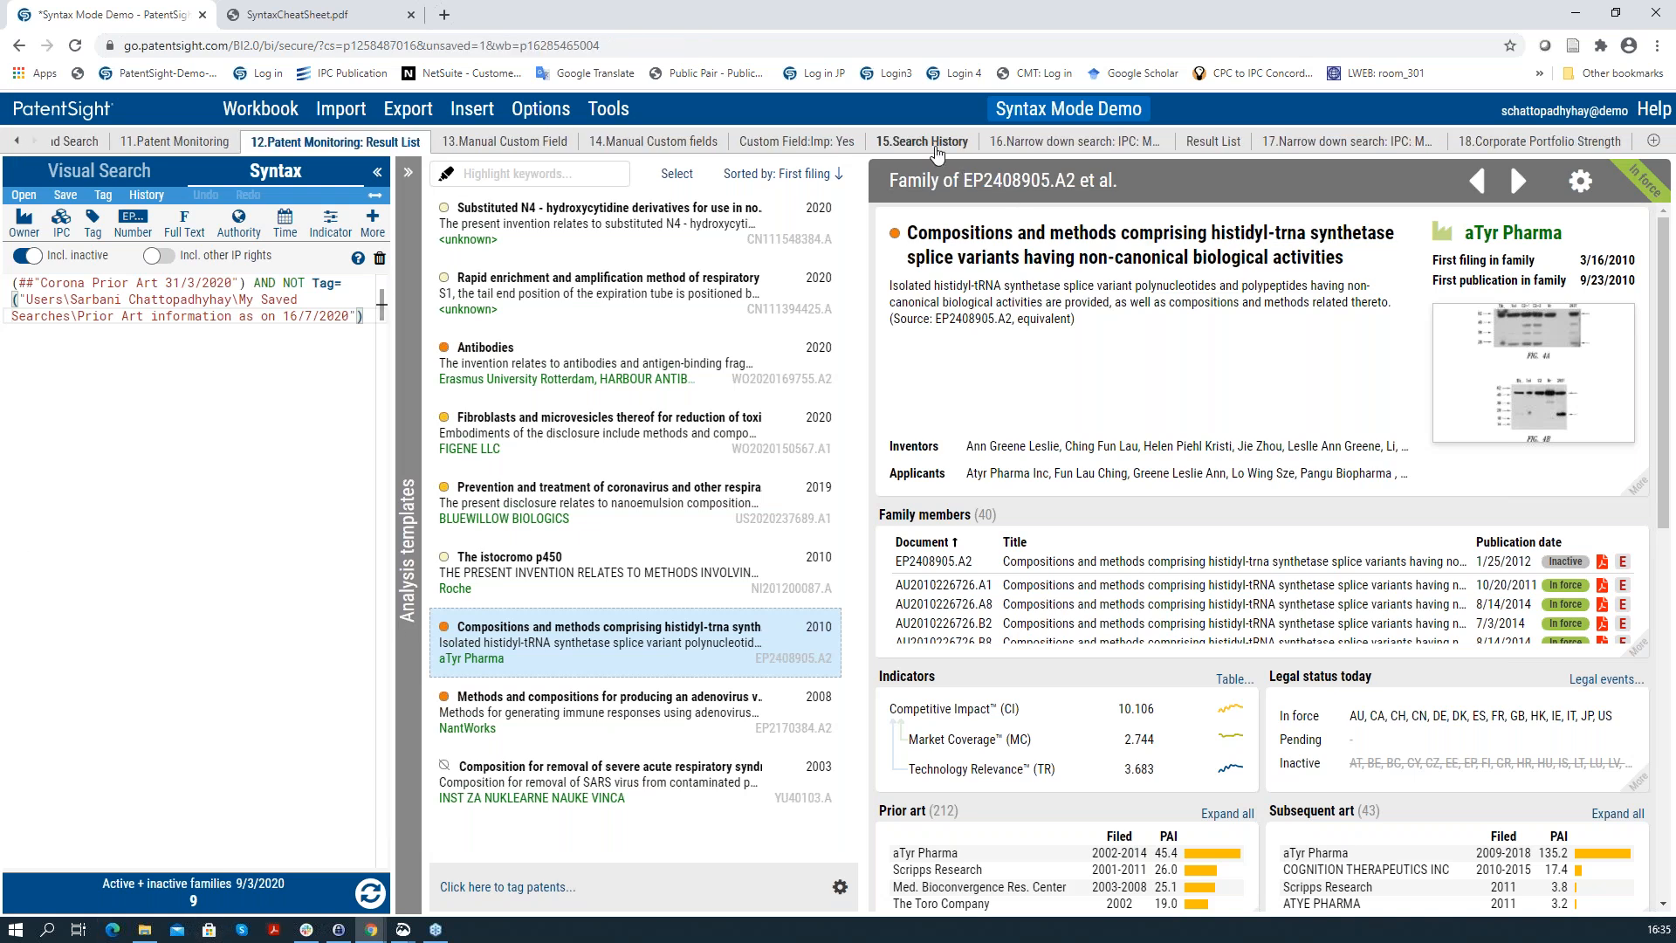
# Step: Switch to the '15.Search History' sheet to review earlier queries
pyautogui.click(936, 150)
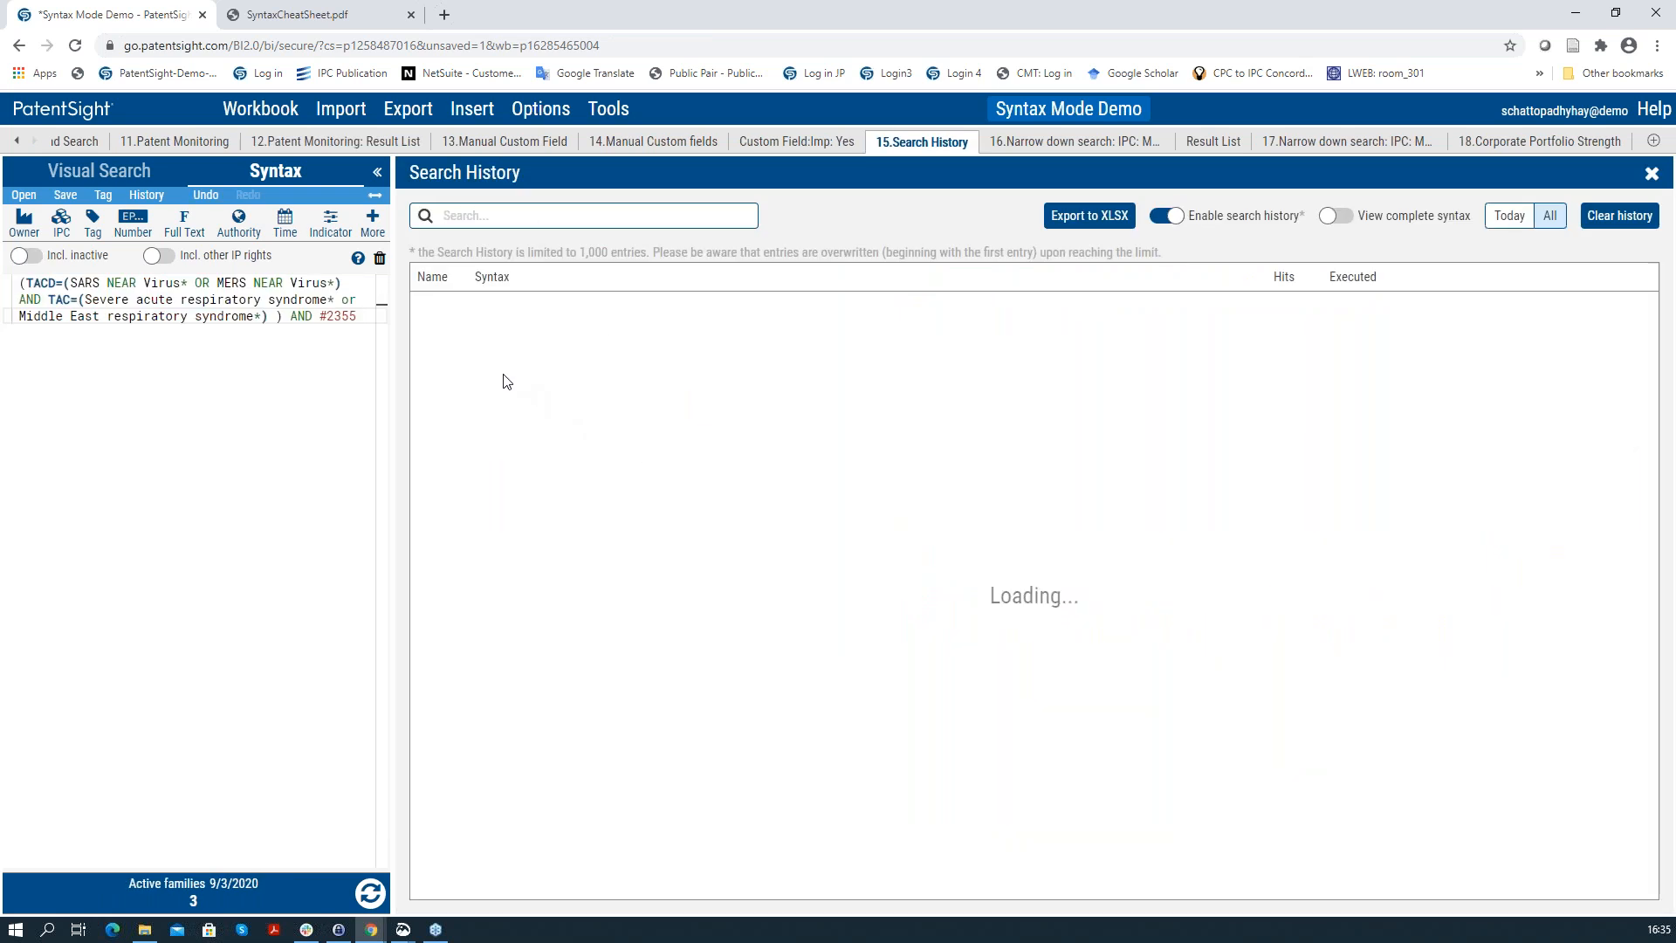